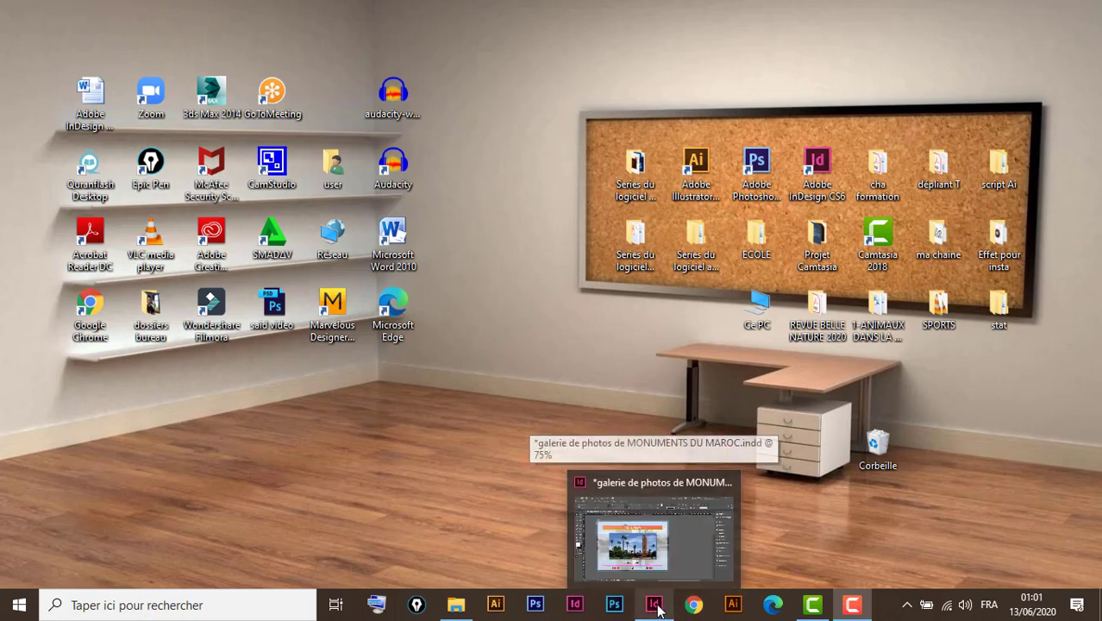
- Switch to the open InDesign gallery document and choose the Objet interactif pour PDF workspace
click(655, 606)
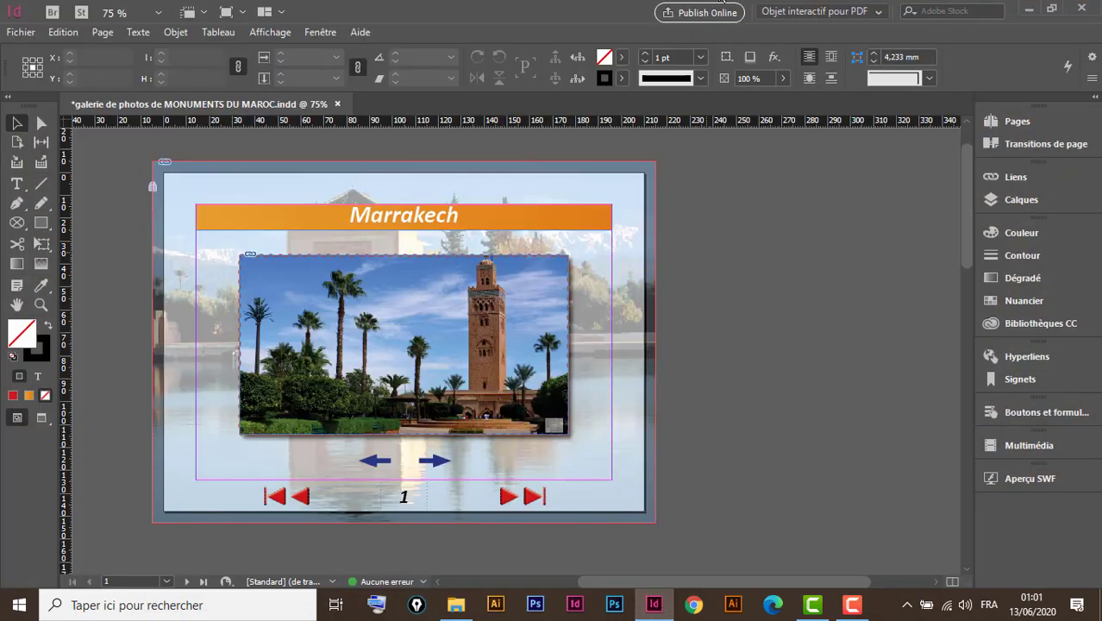
click(845, 13)
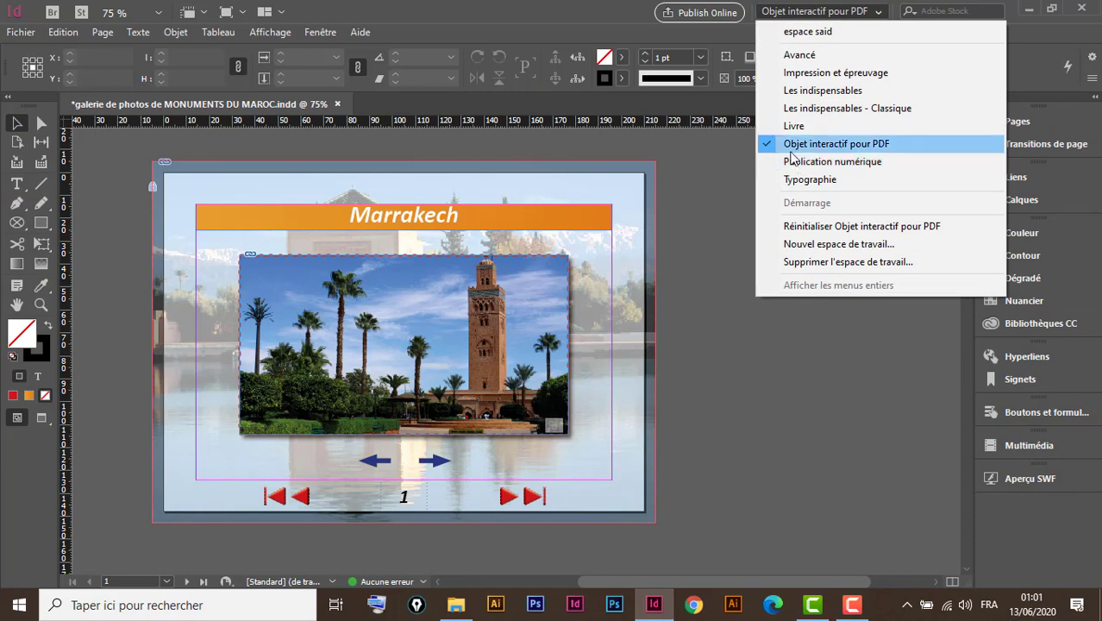
click(841, 146)
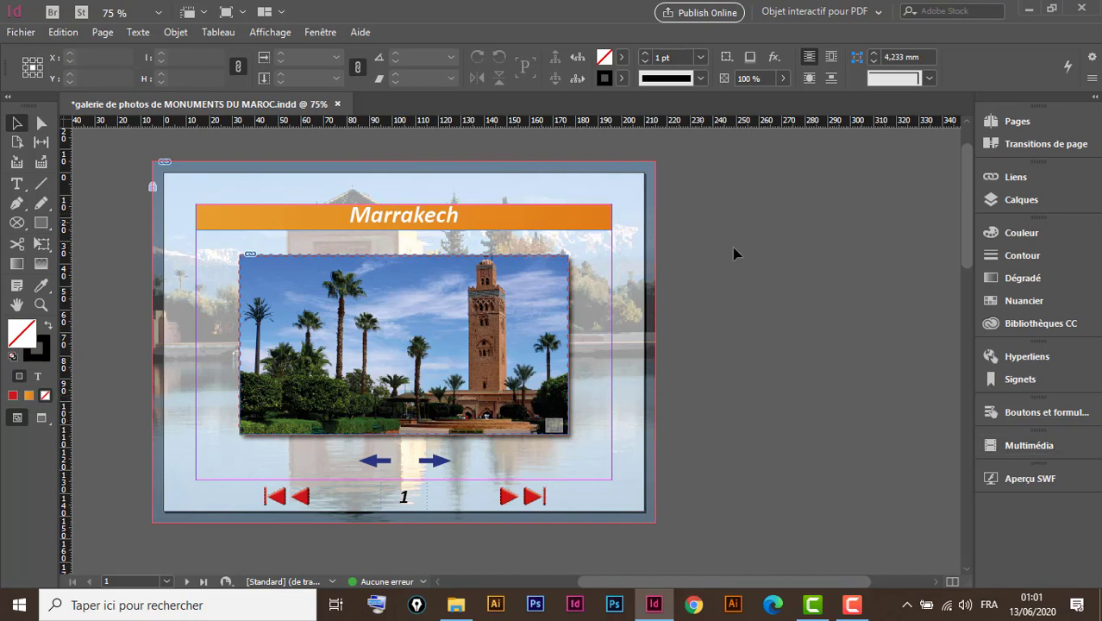
- Preview the gallery in Aperçu SWF and browse the Marrakech photos forward and backward with the blue arrows
click(1028, 485)
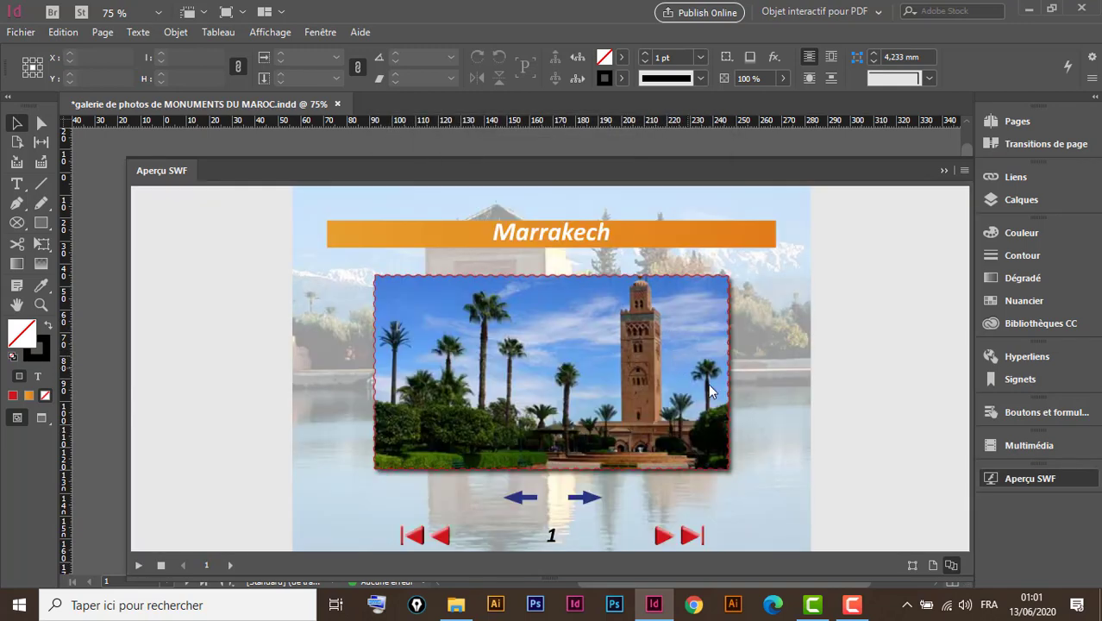
click(585, 500)
click(584, 499)
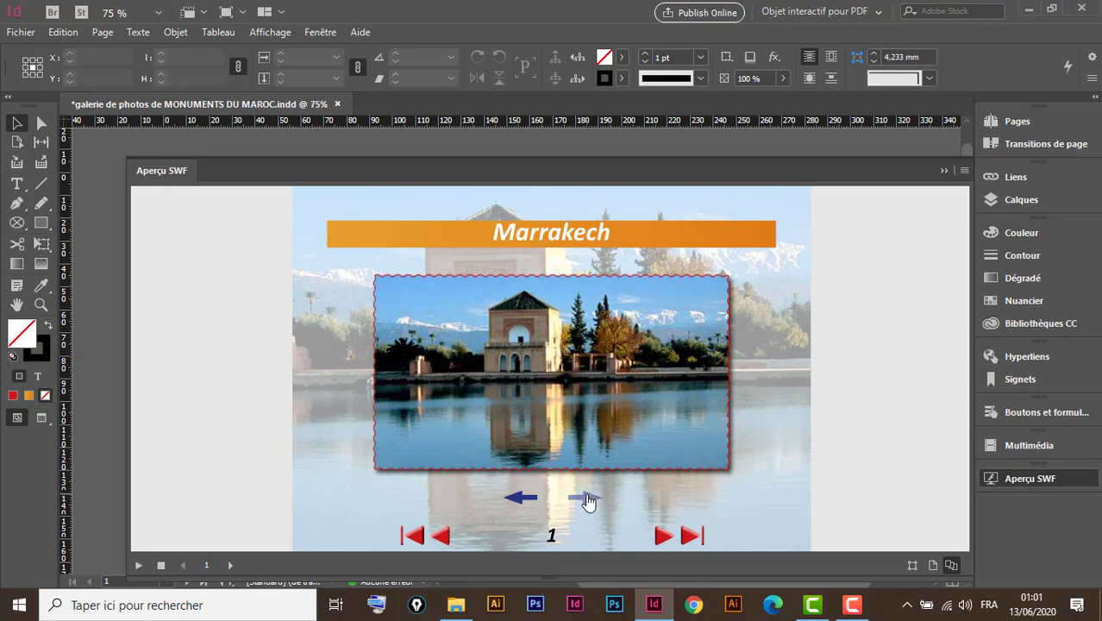
click(586, 499)
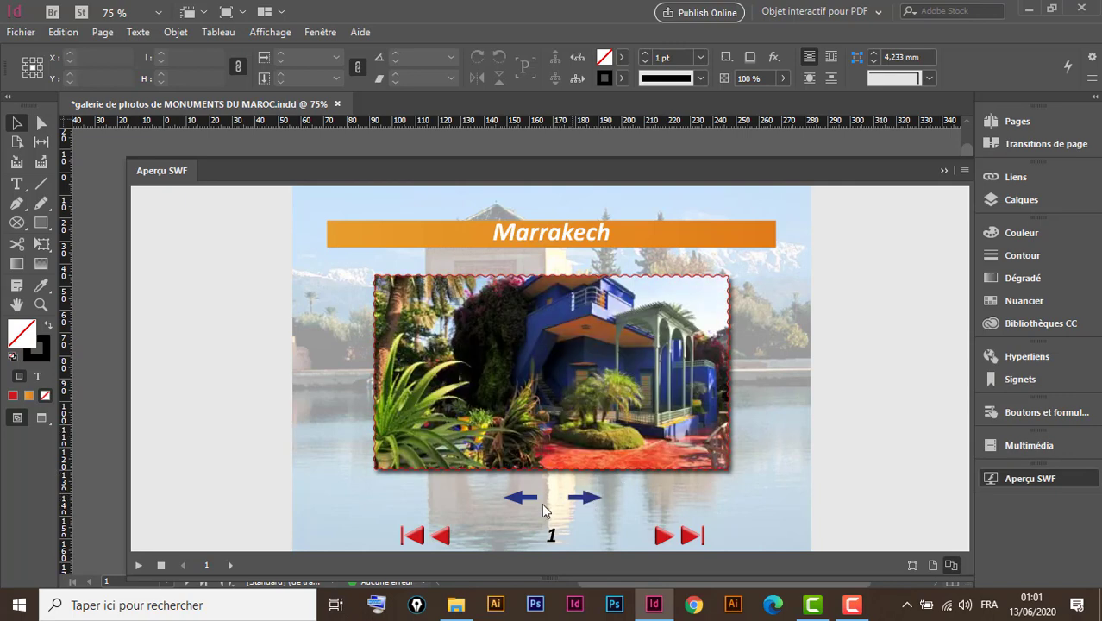
click(522, 500)
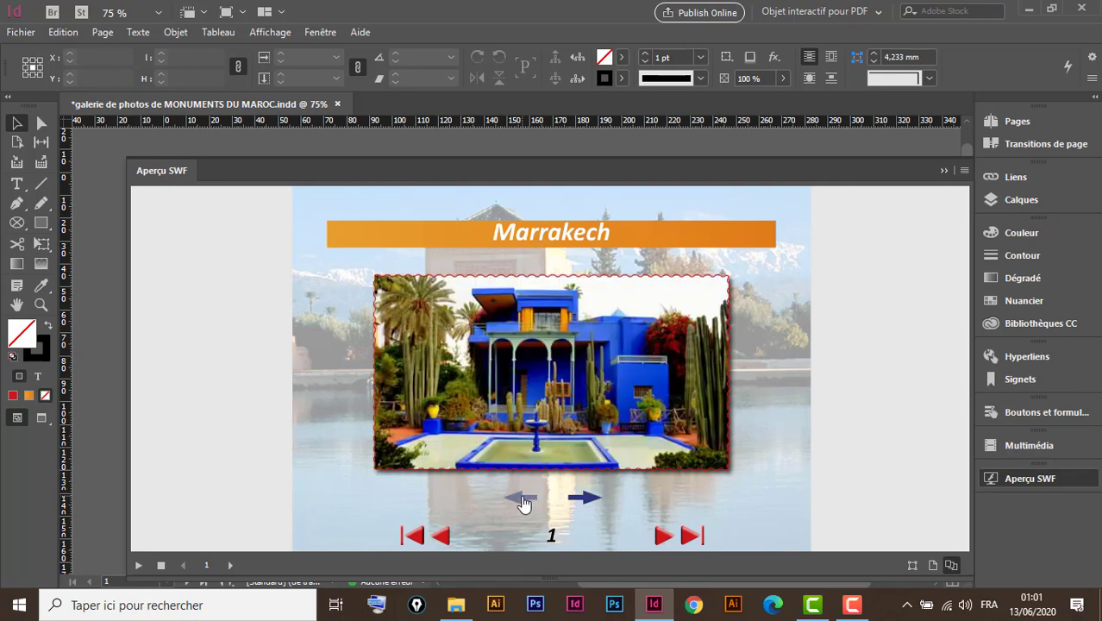
click(521, 500)
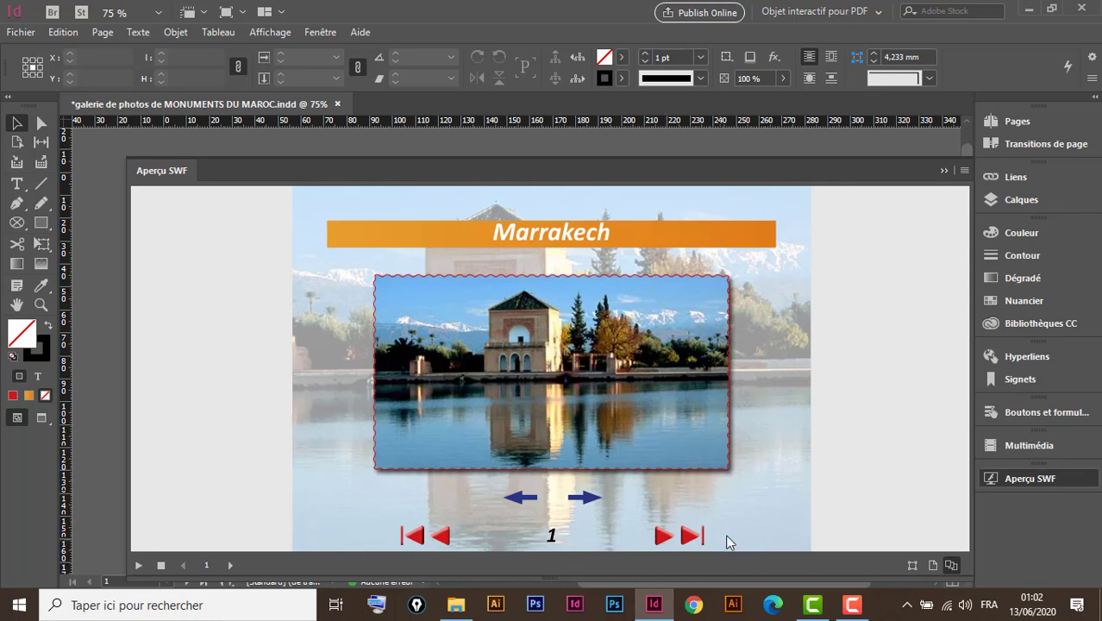
- Go to the Casablanca page in the preview and display the sunset and first photos from their thumbnails
click(662, 536)
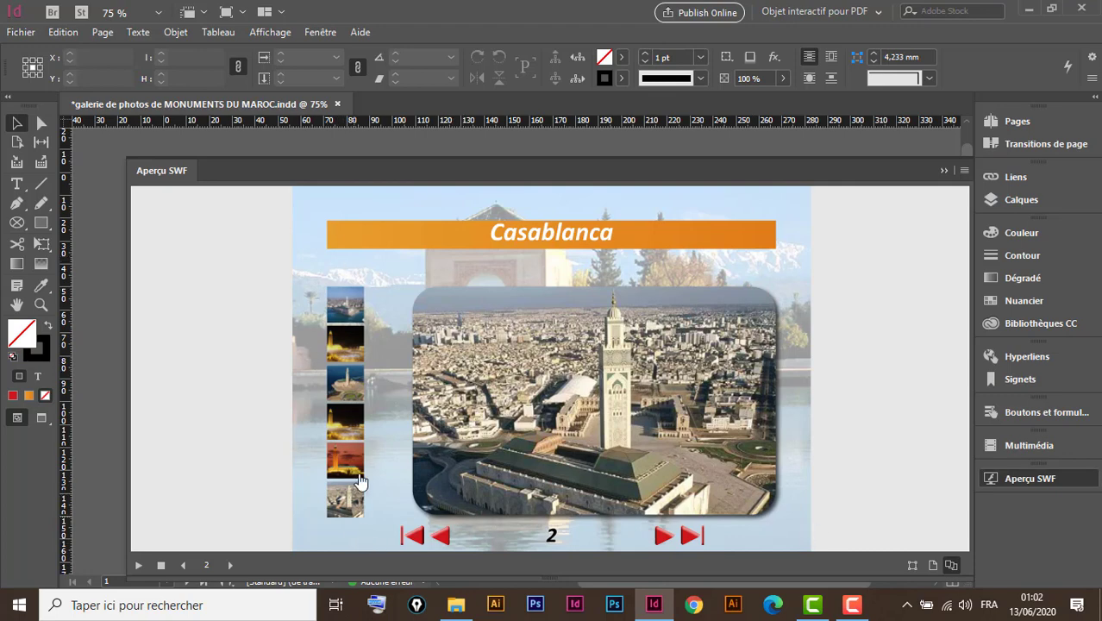
click(347, 470)
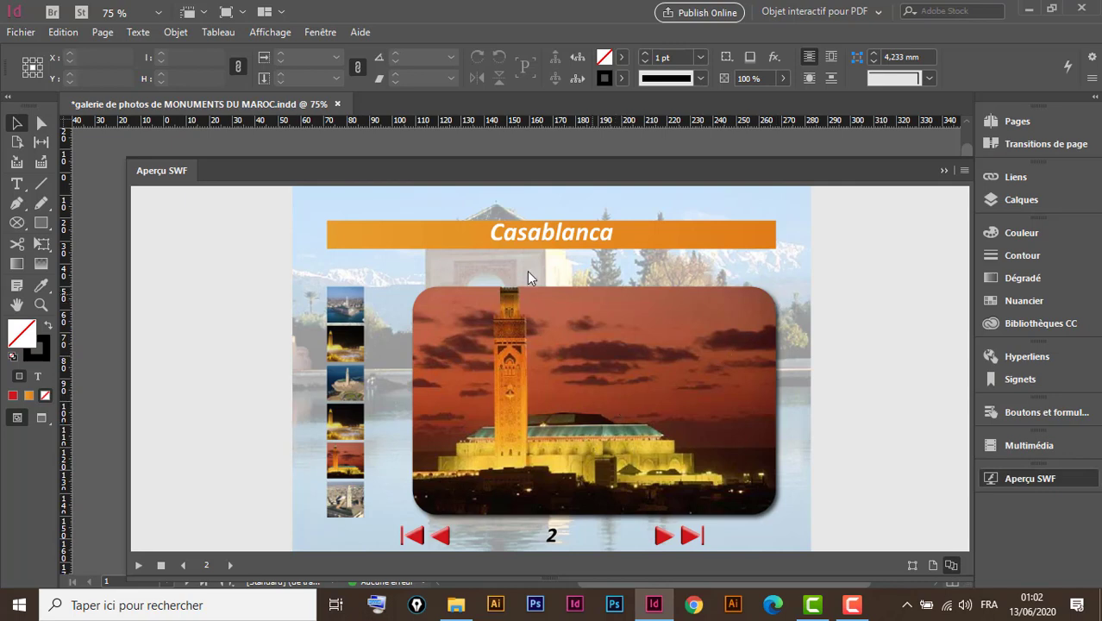
click(344, 310)
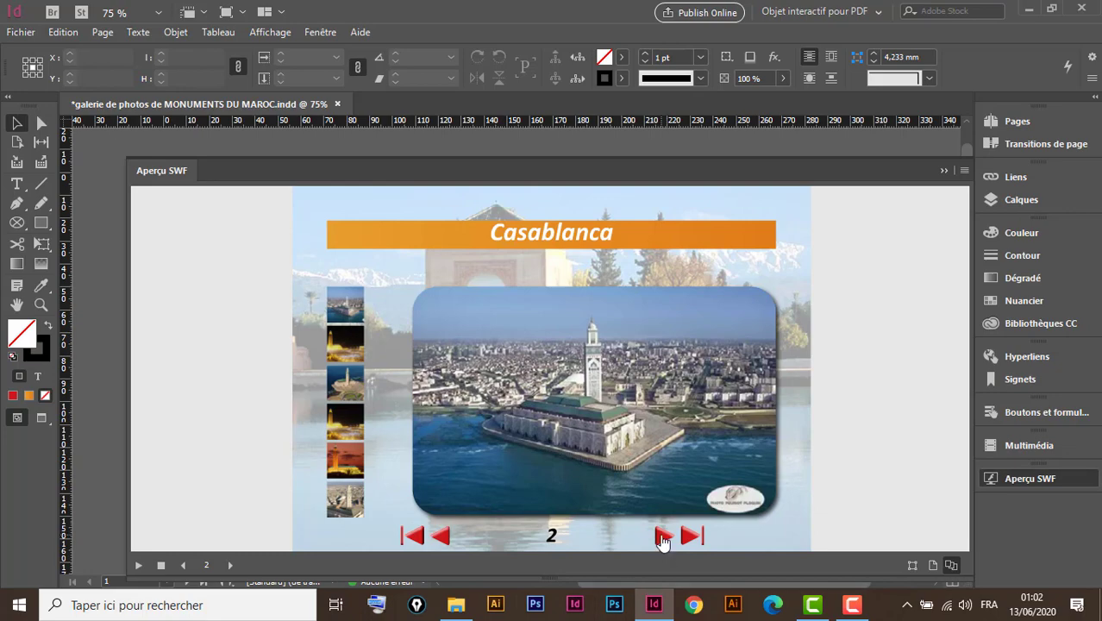
- Go to the Rabat page in the preview and test the Chellah, L Oudayas and Hassan text links
click(663, 537)
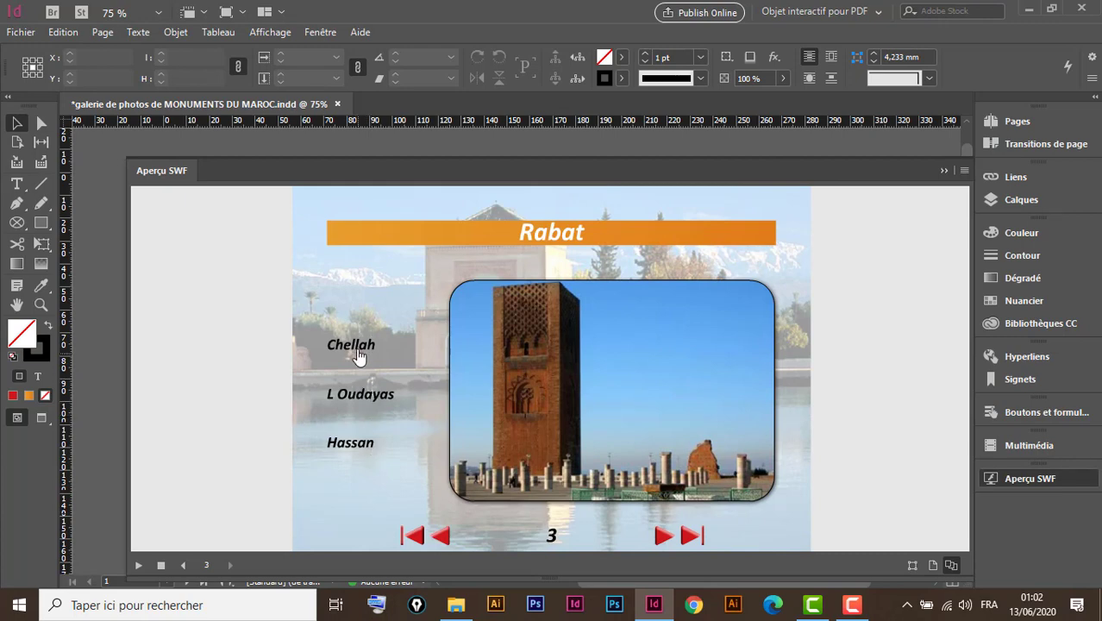
click(357, 349)
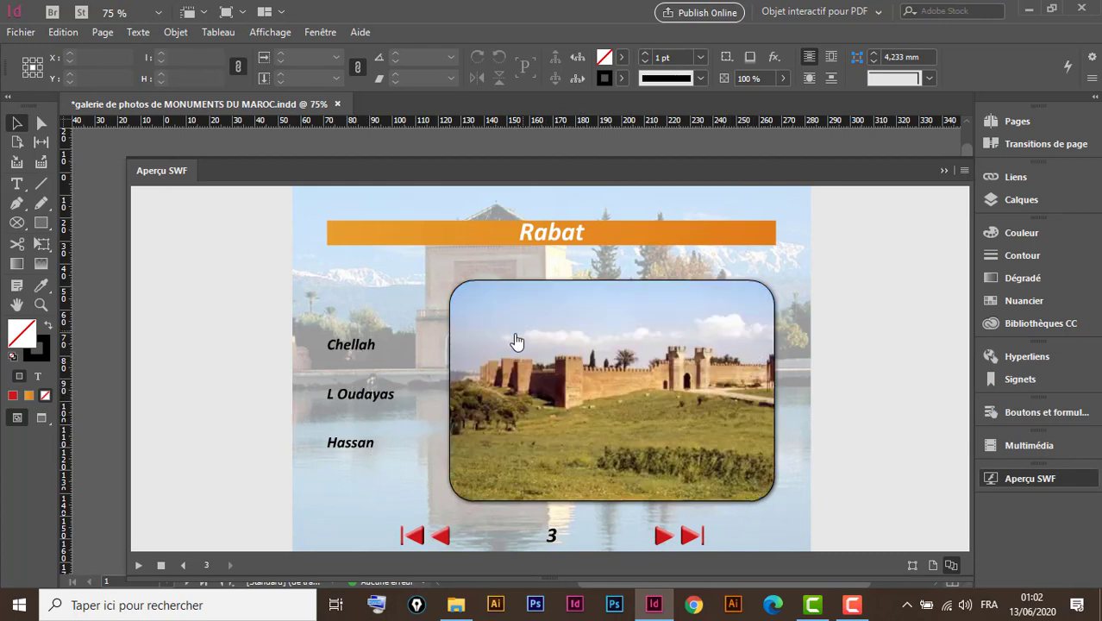
click(357, 397)
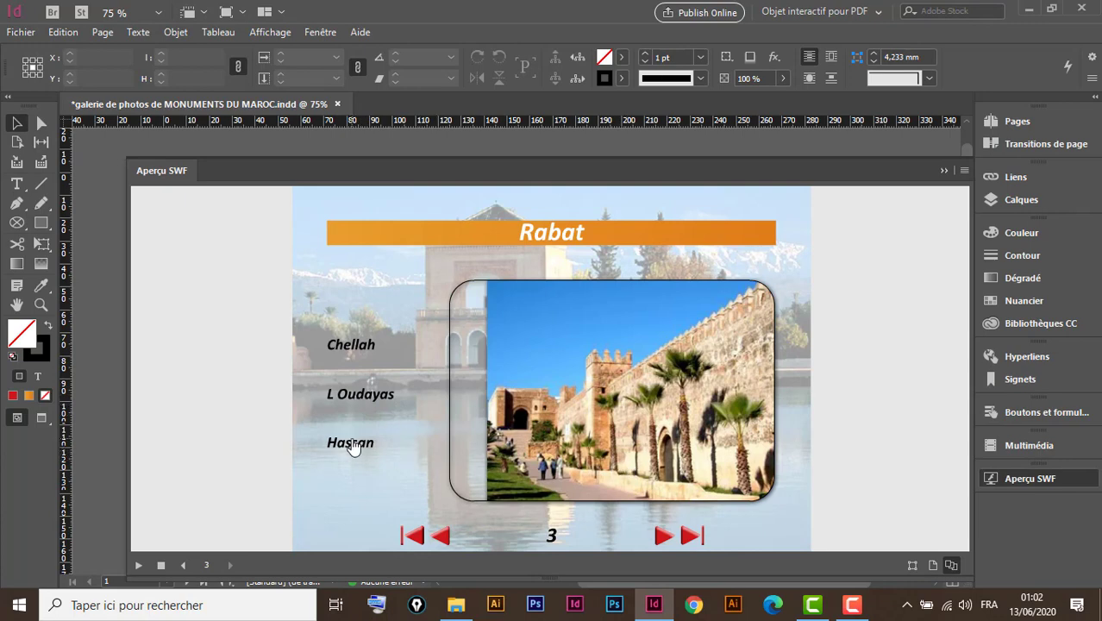
click(356, 448)
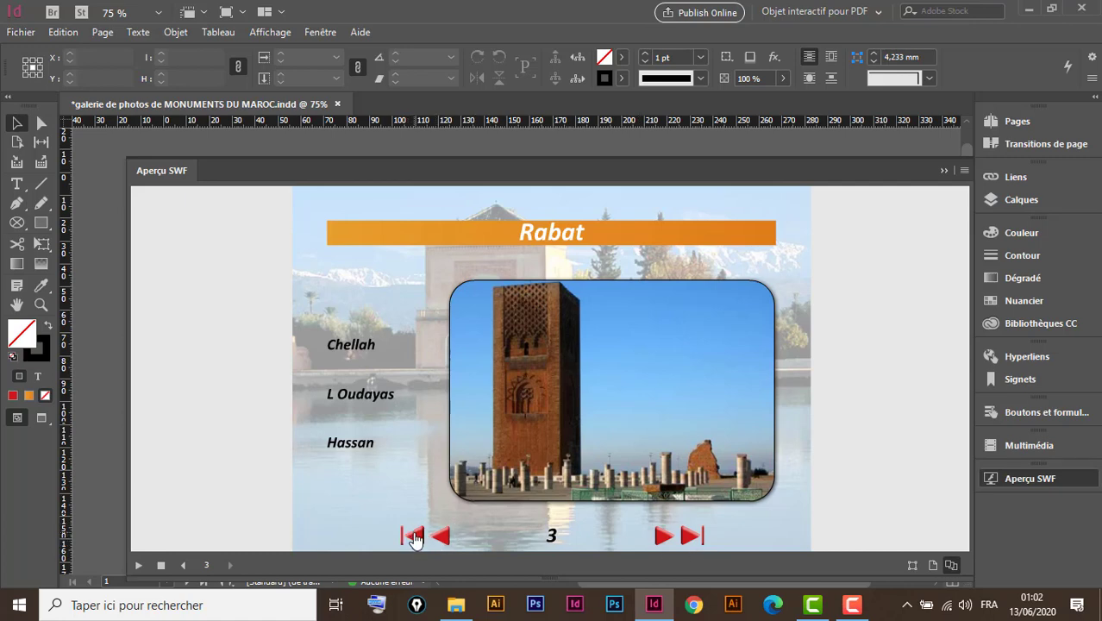
- Test the first-page and last-page navigation arrows in the preview, and close the Aperçu SWF preview
click(414, 536)
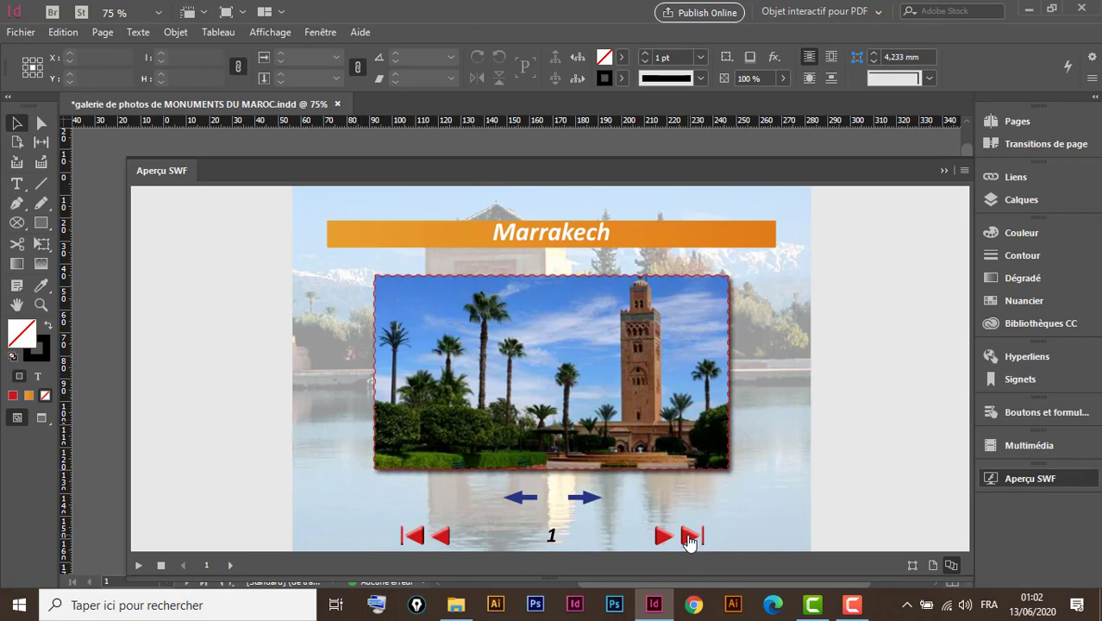
click(691, 536)
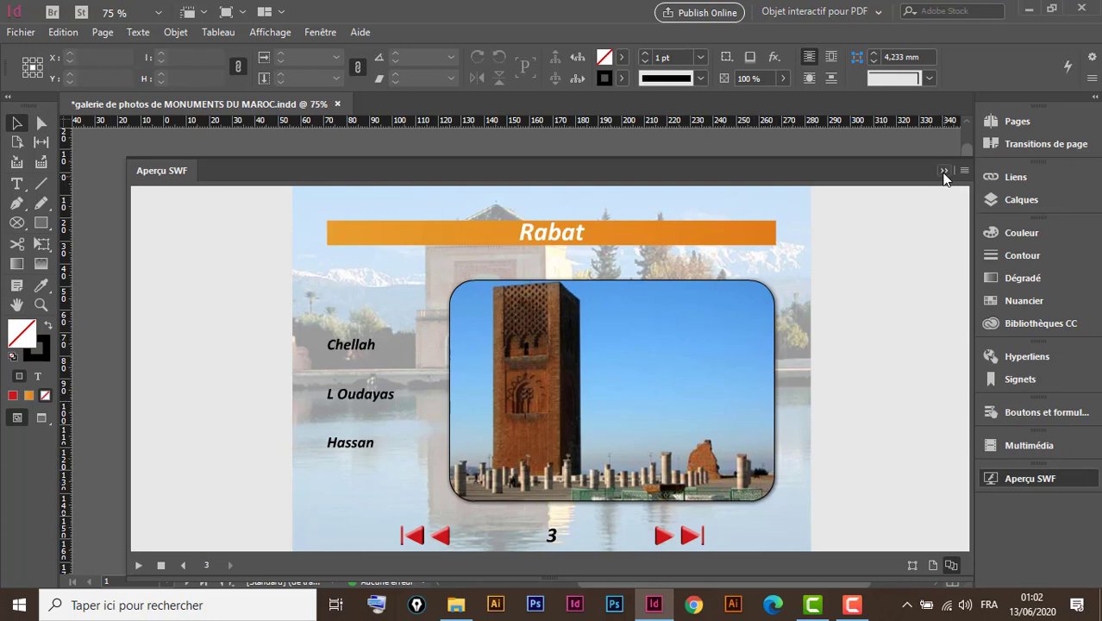
click(943, 172)
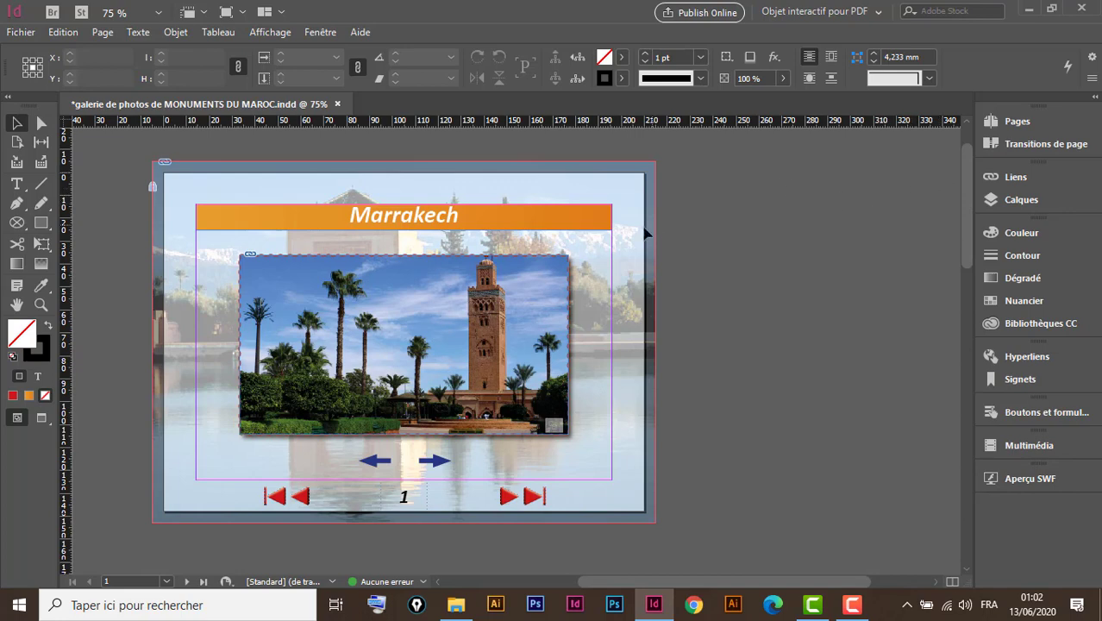
- Start a new print document with the A5 preset in landscape orientation, 210 x 148 mm
click(27, 33)
mouse_move(101, 41)
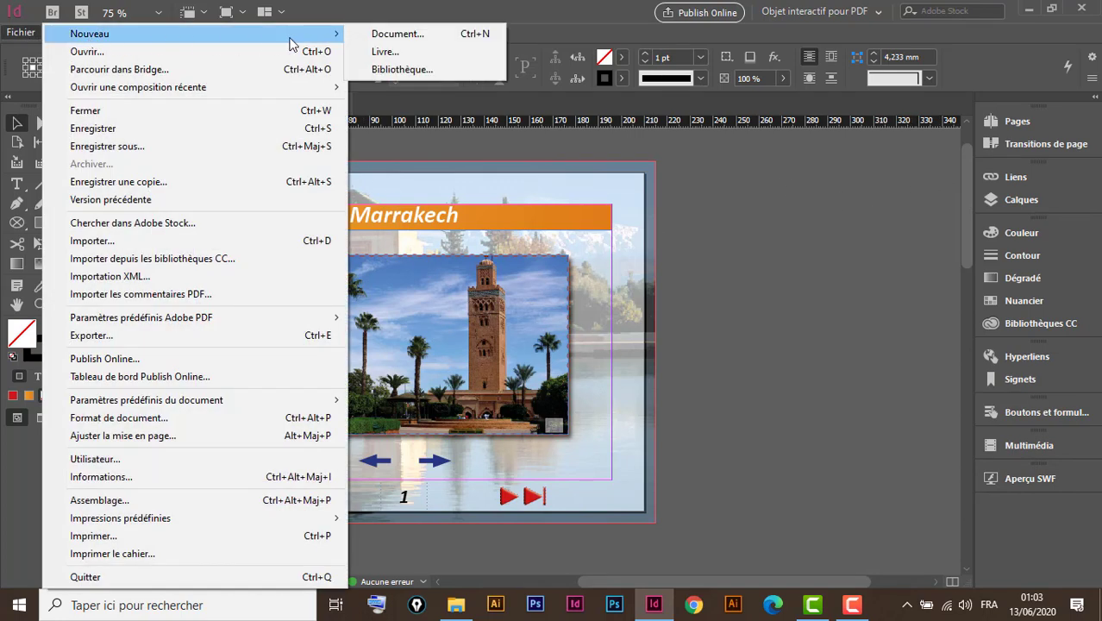
click(398, 34)
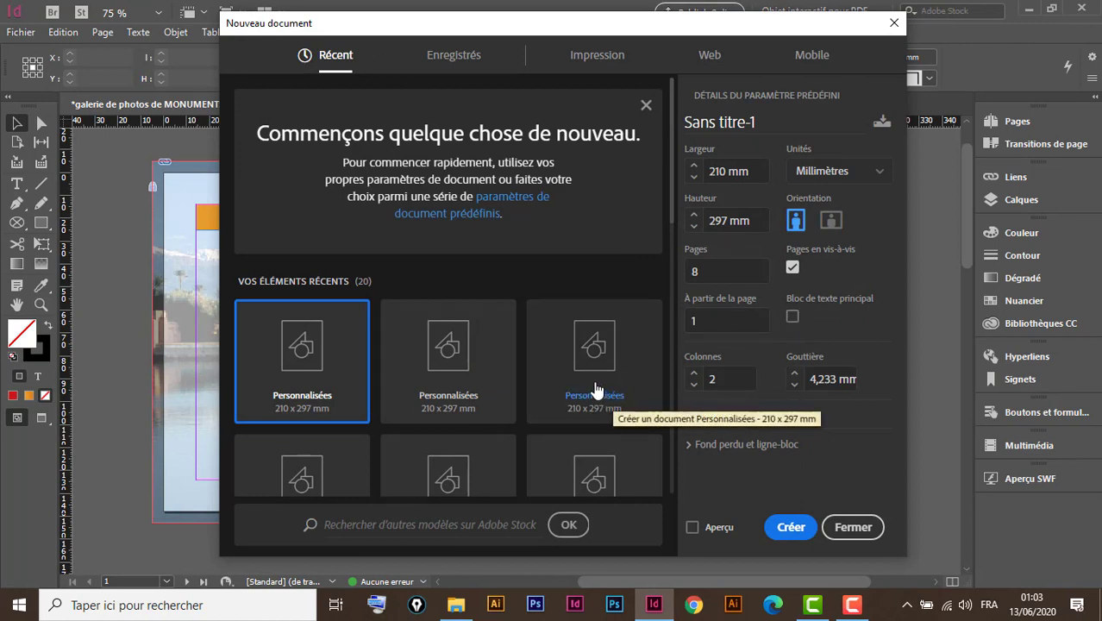
click(596, 60)
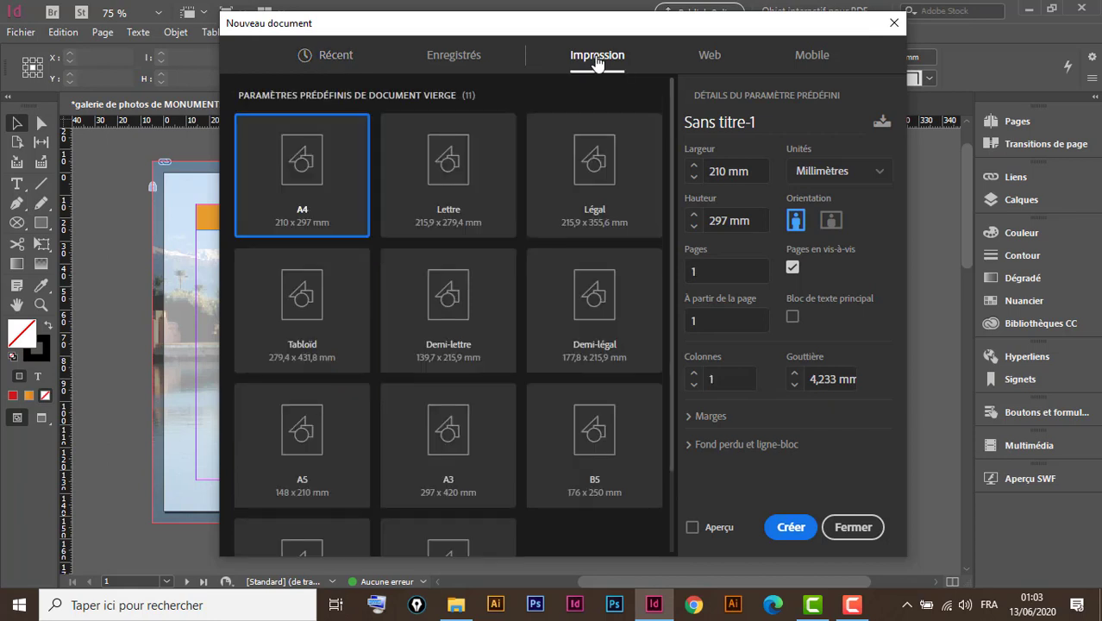
click(302, 448)
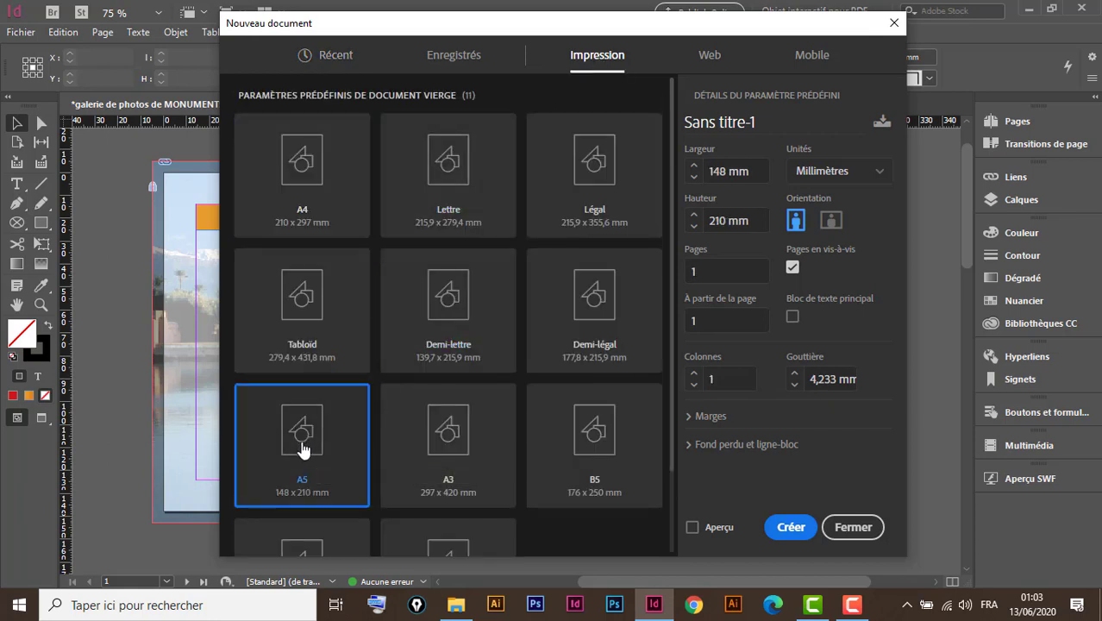
click(830, 223)
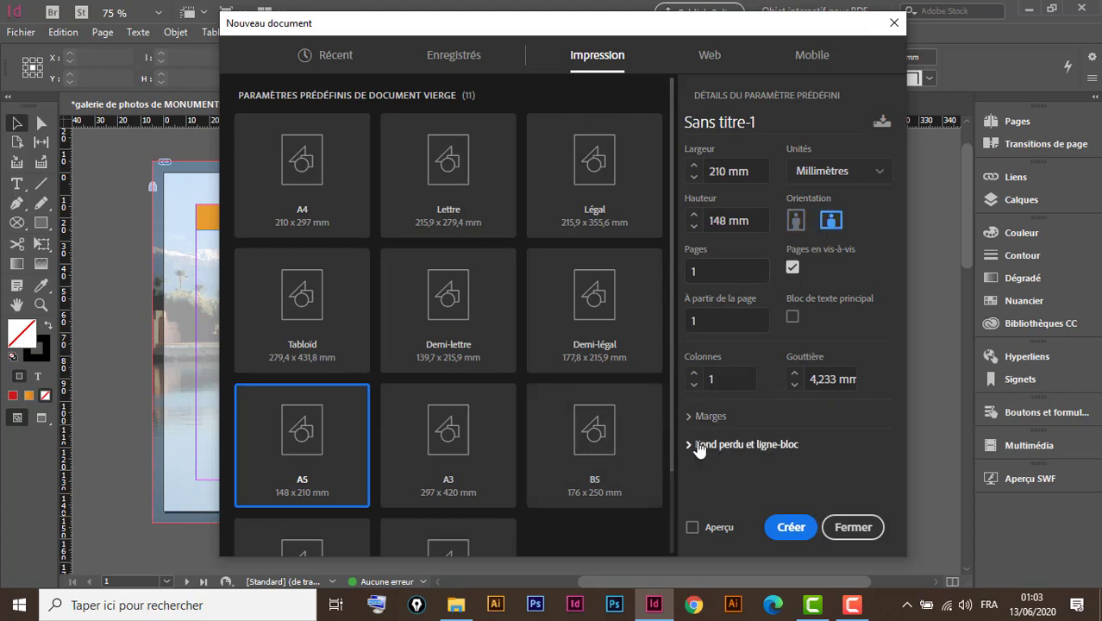
- Set all margins to 13 mm and the bleed to 3 mm on every side, and create the document
click(690, 417)
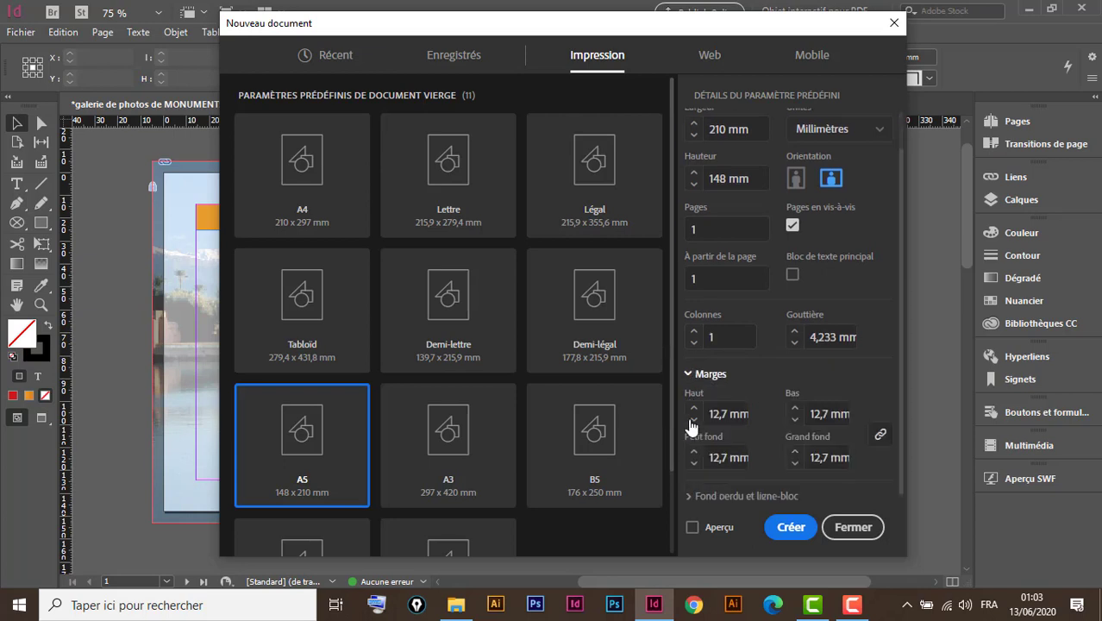
click(695, 411)
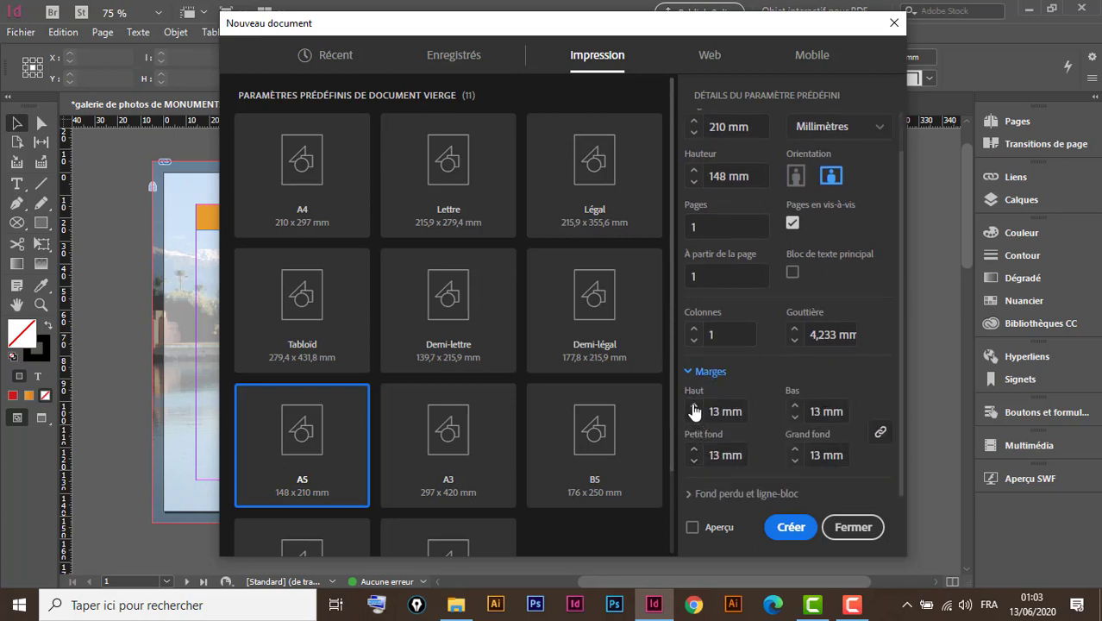
click(692, 495)
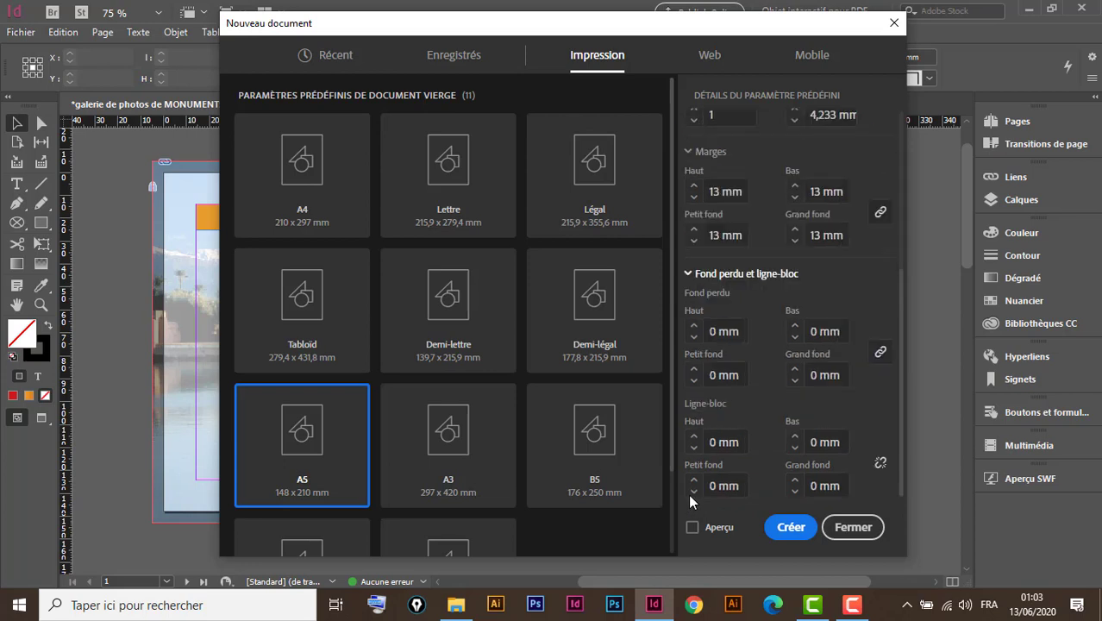
click(693, 327)
click(693, 328)
click(693, 328)
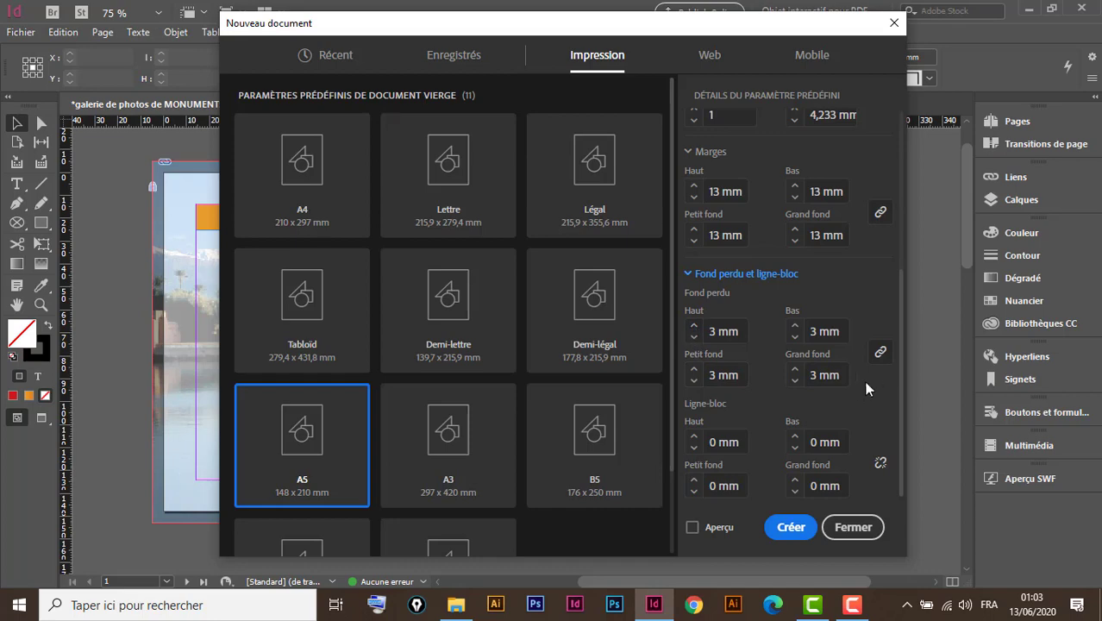
click(791, 527)
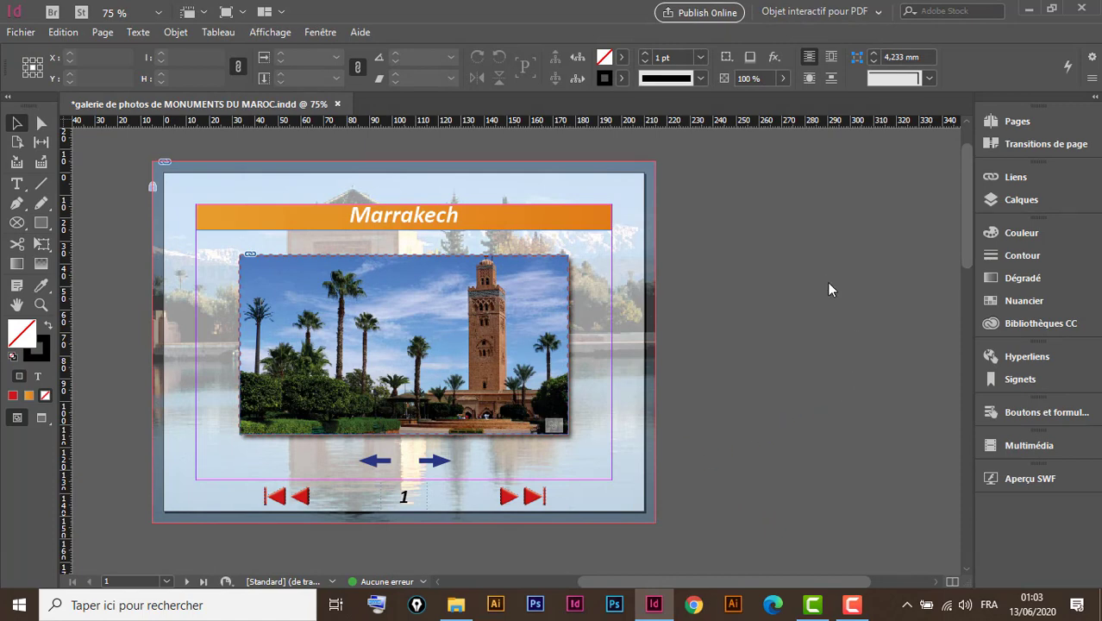
- Add pages after page 1 to make a three-page document, undoing the extra fourth page
click(1031, 120)
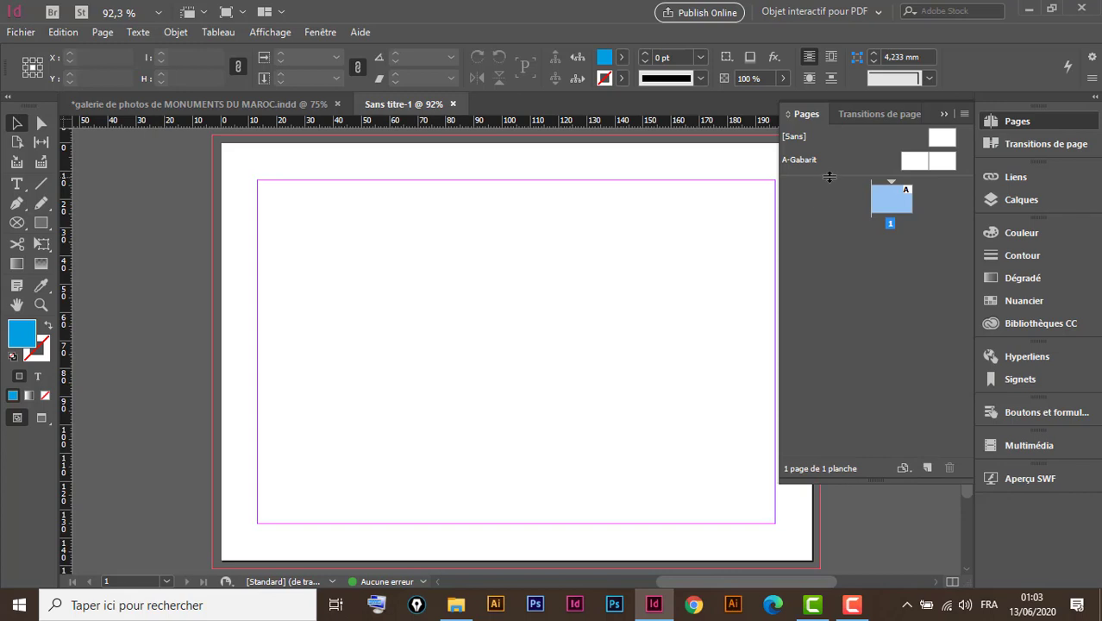
drag(829, 177, 829, 191)
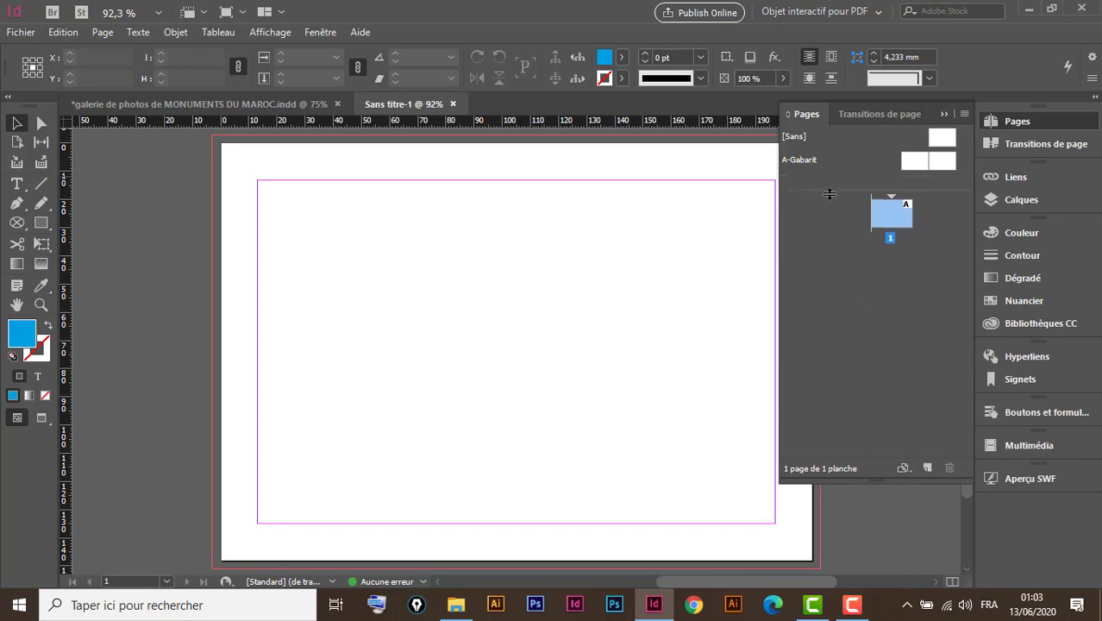
click(928, 470)
click(927, 470)
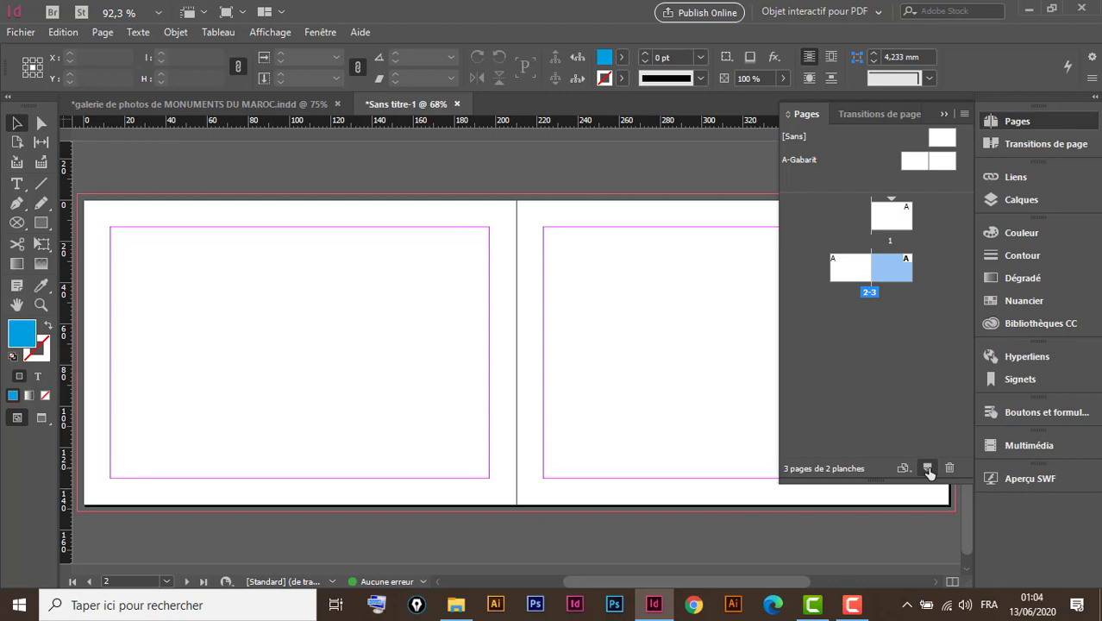
click(927, 470)
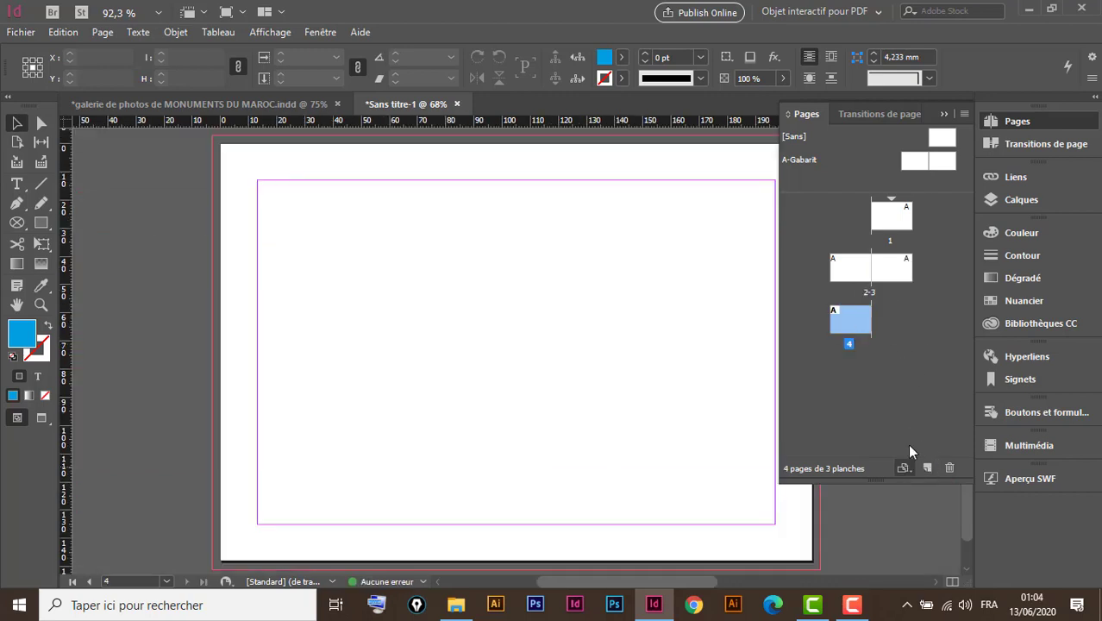
key(ctrl+z)
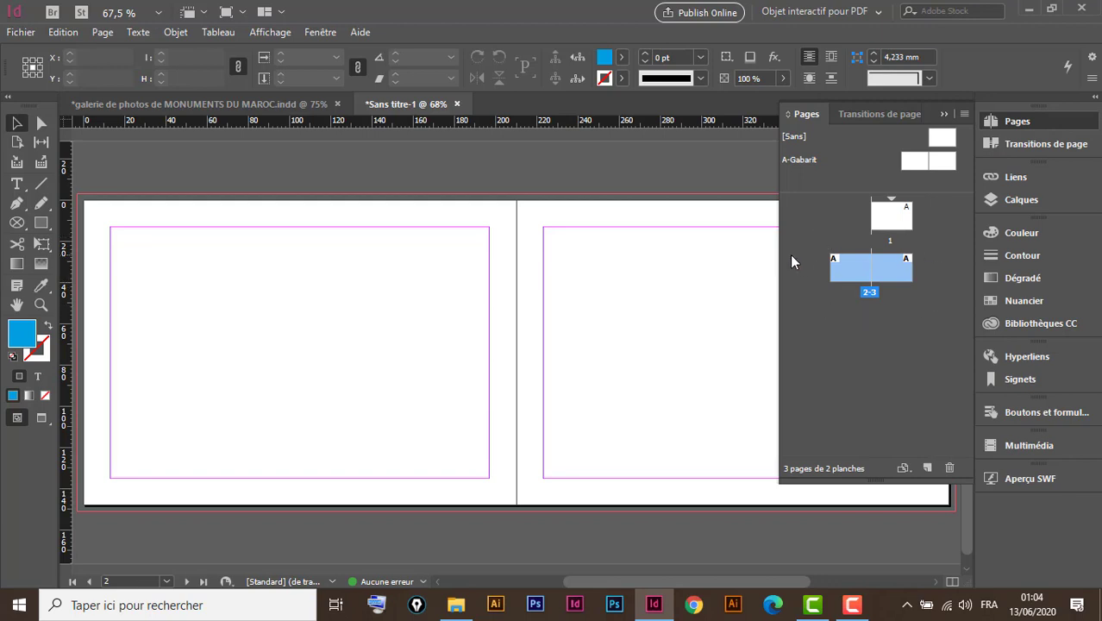
- Turn off facing pages (Pages en vis-à-vis) in the document setup
click(21, 33)
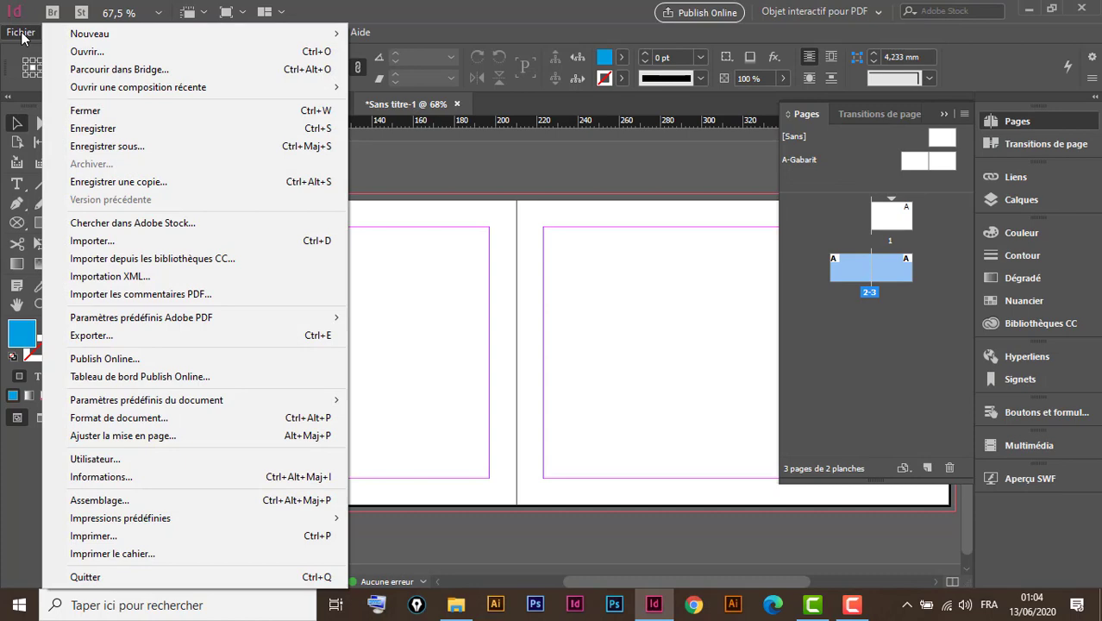
click(158, 419)
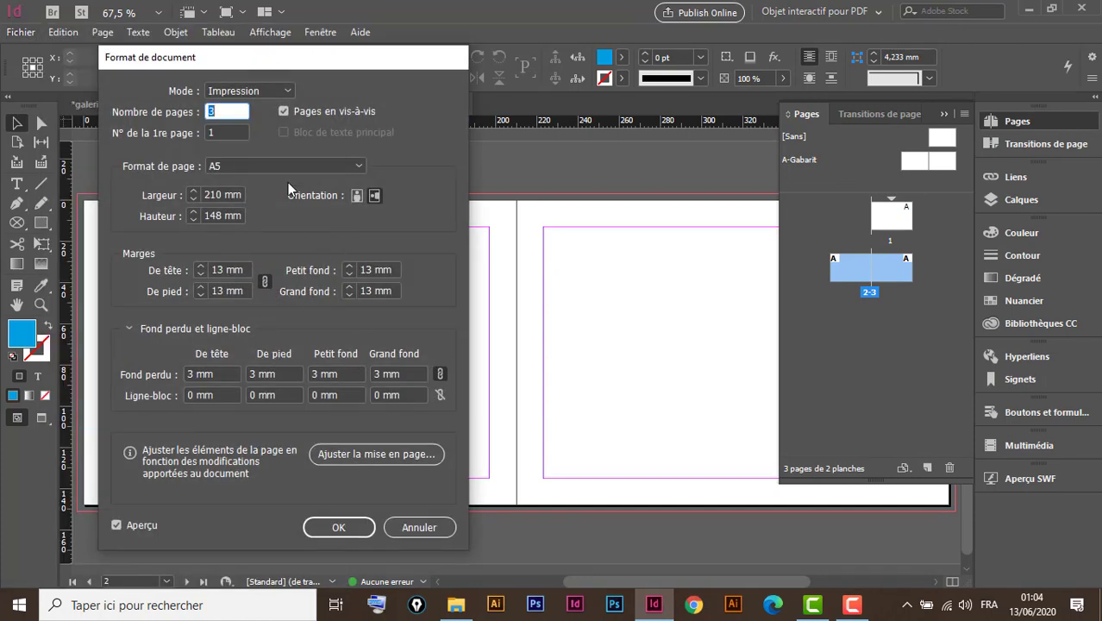
click(283, 112)
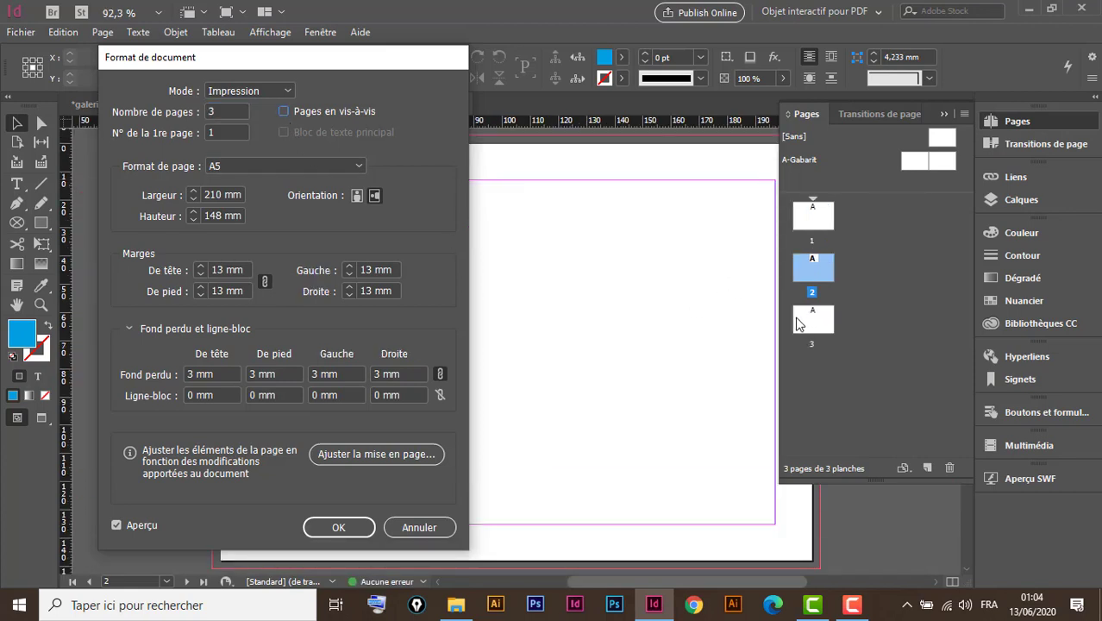
click(339, 527)
- Open the A-Gabarit master and set its number of pages to 1 in the master options
double_click(808, 161)
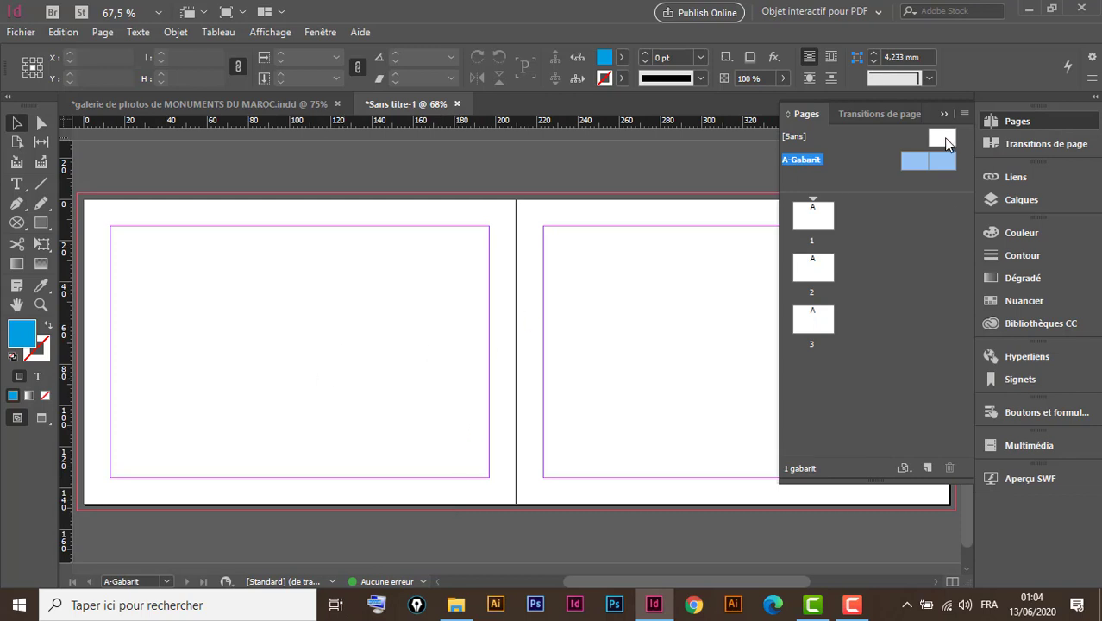
click(965, 114)
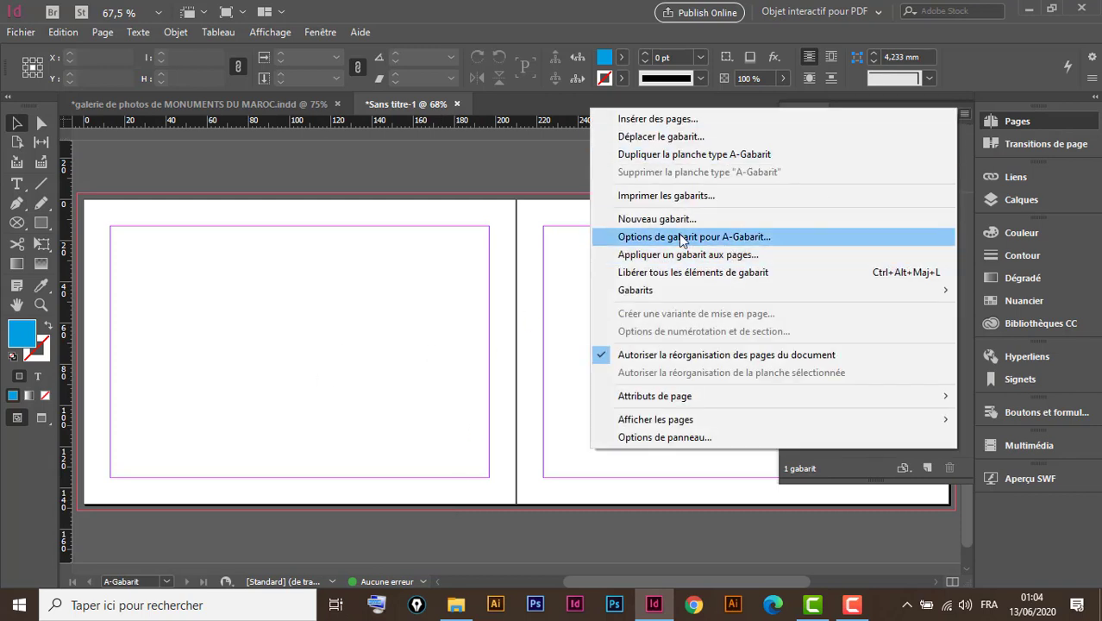
click(693, 237)
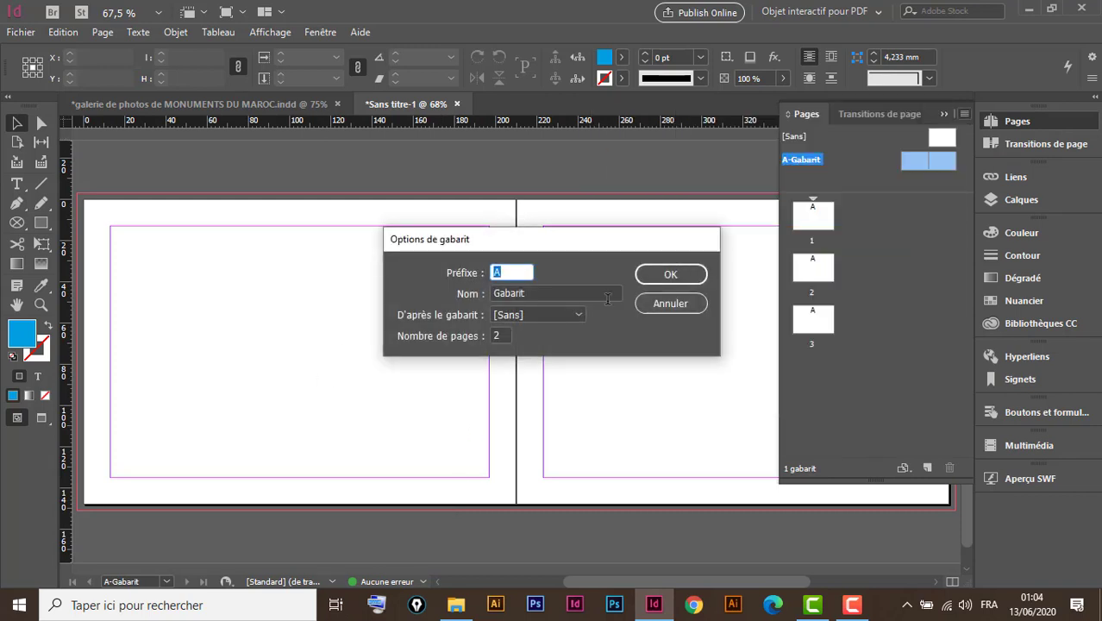
drag(501, 335, 492, 335)
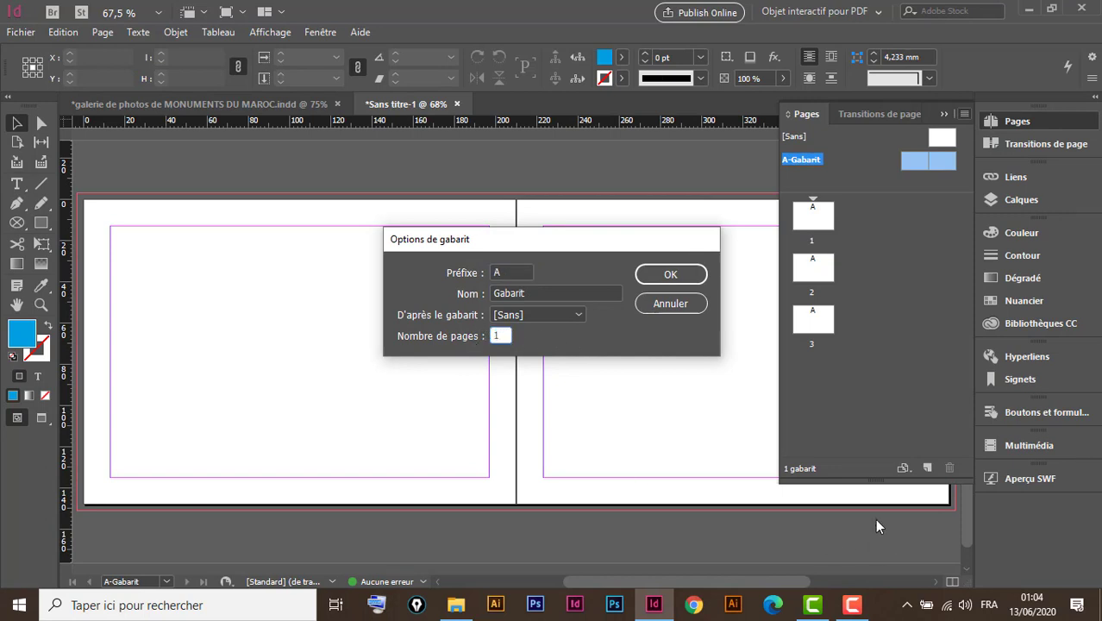
text(1)
click(670, 274)
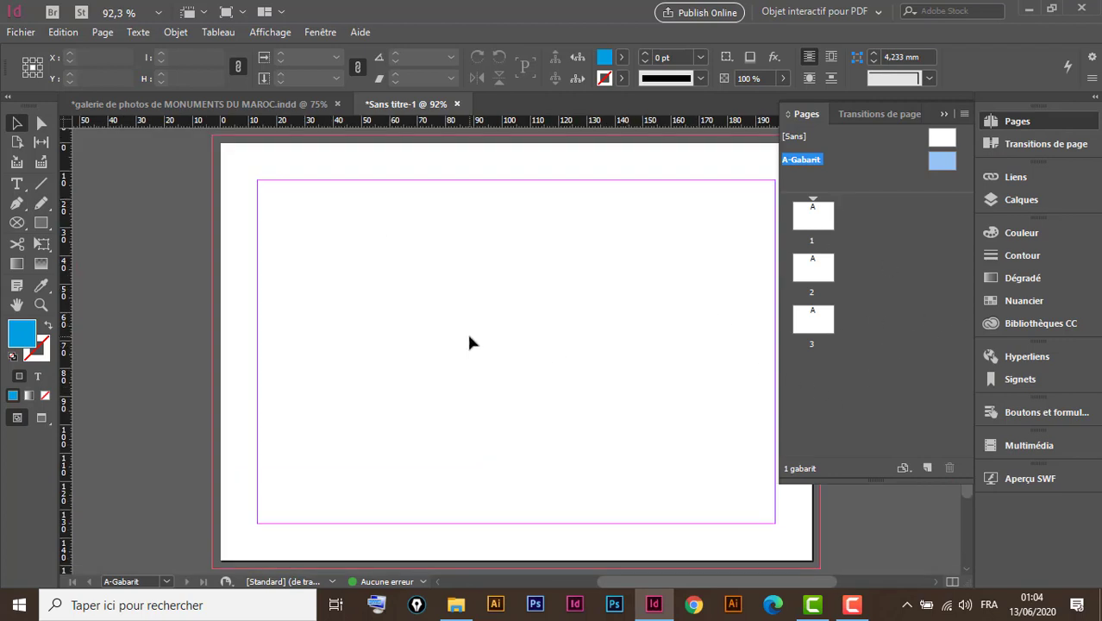
- Examine the A-Gabarit master of the finished Monuments du Maroc gallery, and return to the untitled document
click(285, 103)
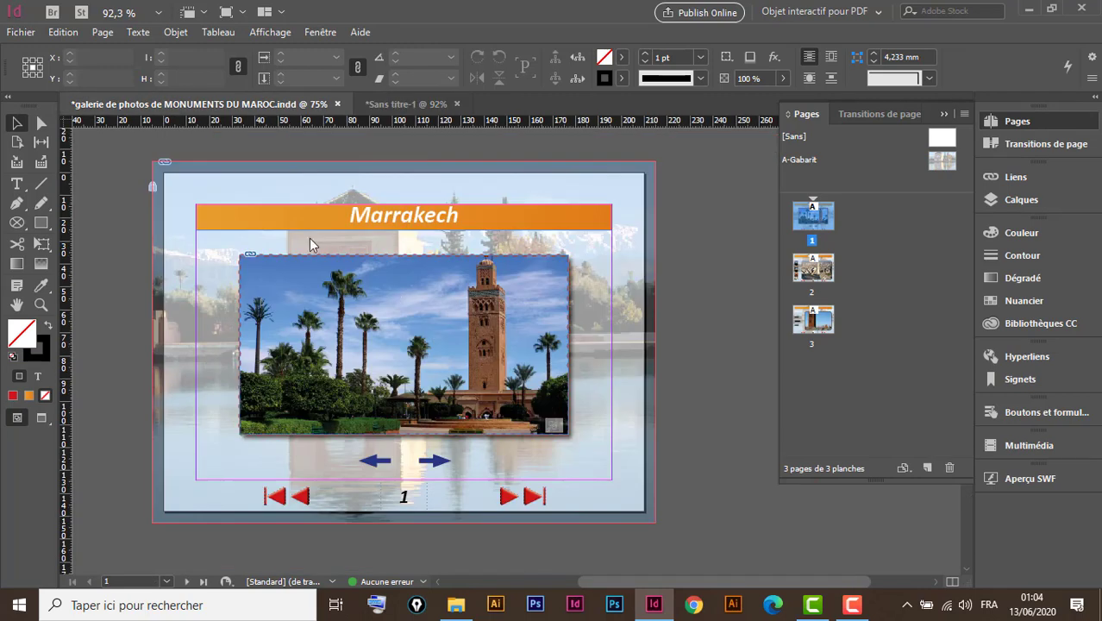
double_click(812, 161)
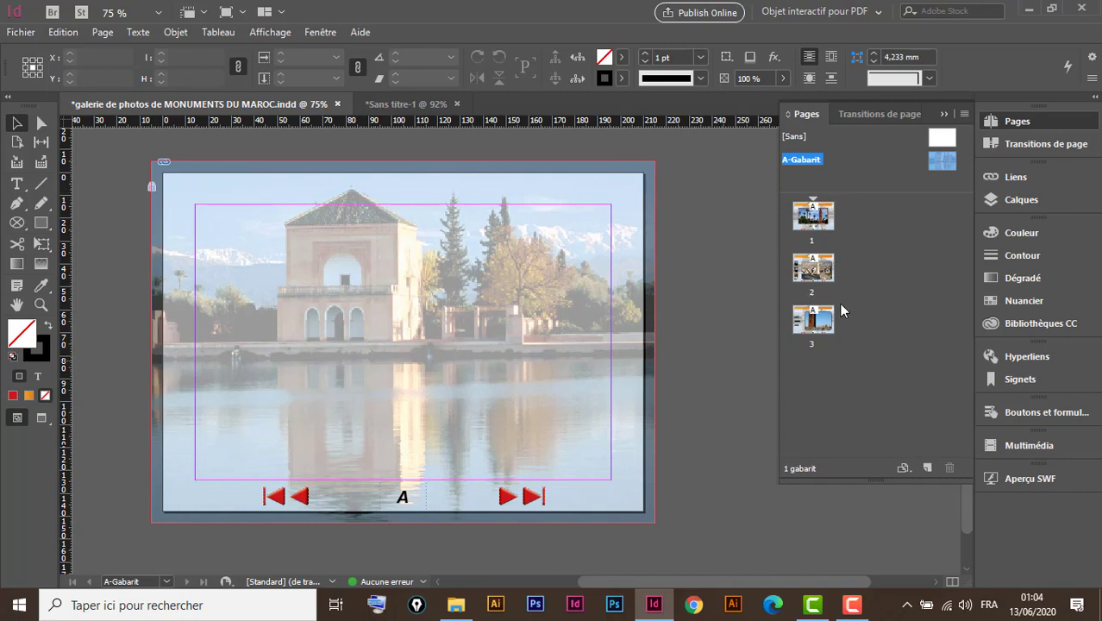
click(413, 104)
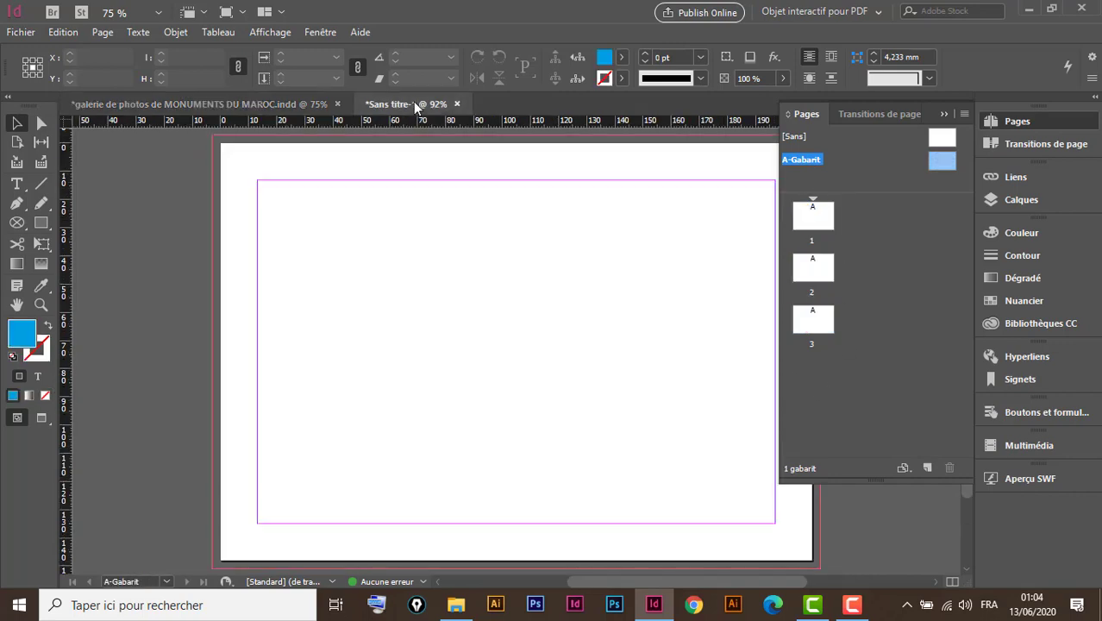
- Place the Marrakech-La-Menara image on the A-Gabarit master in a 216 x 154 mm frame reaching the bleed edges
double_click(942, 163)
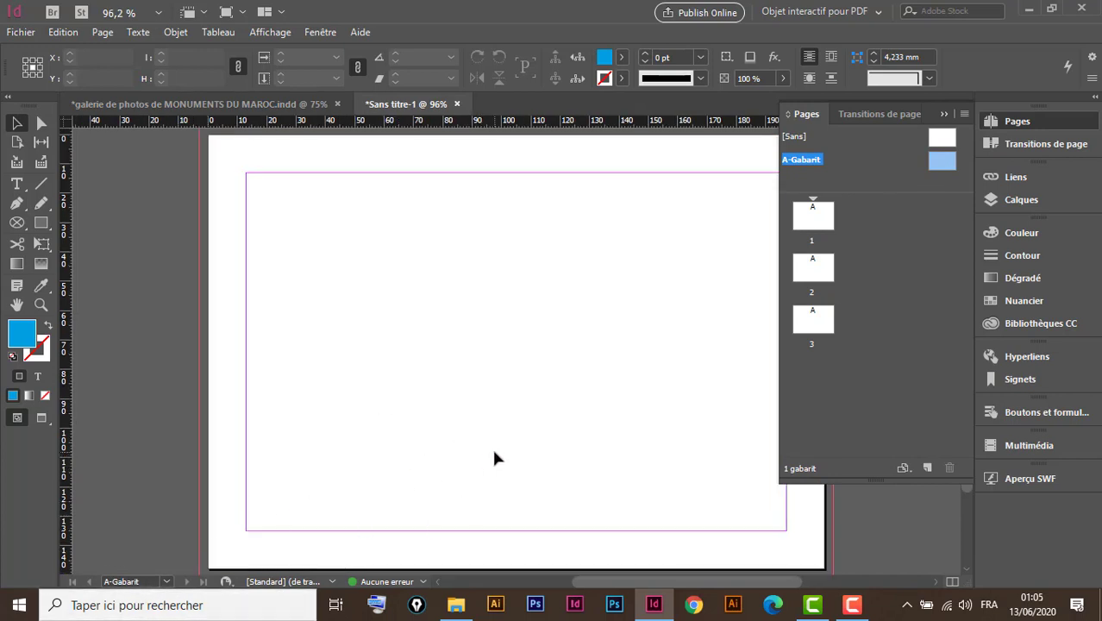
click(945, 115)
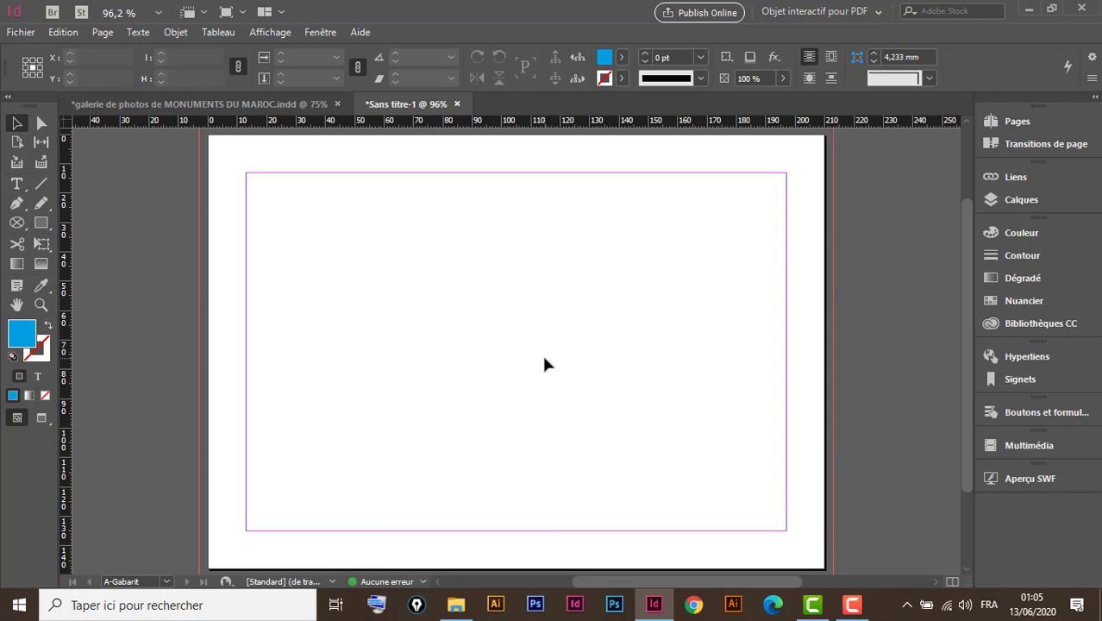
key(ctrl+d)
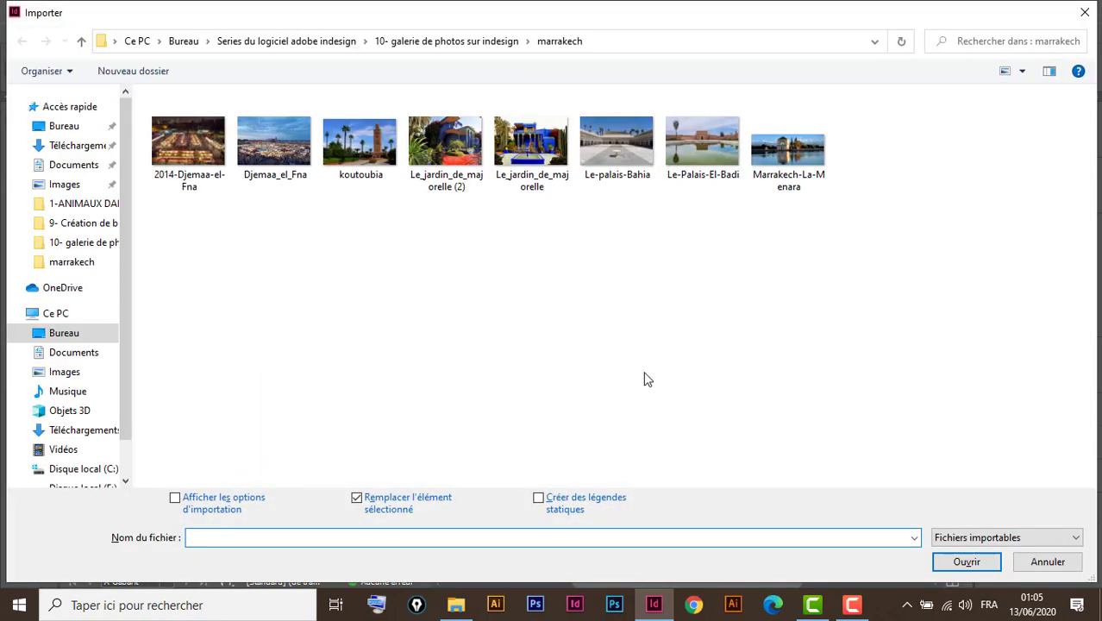
click(799, 179)
click(966, 561)
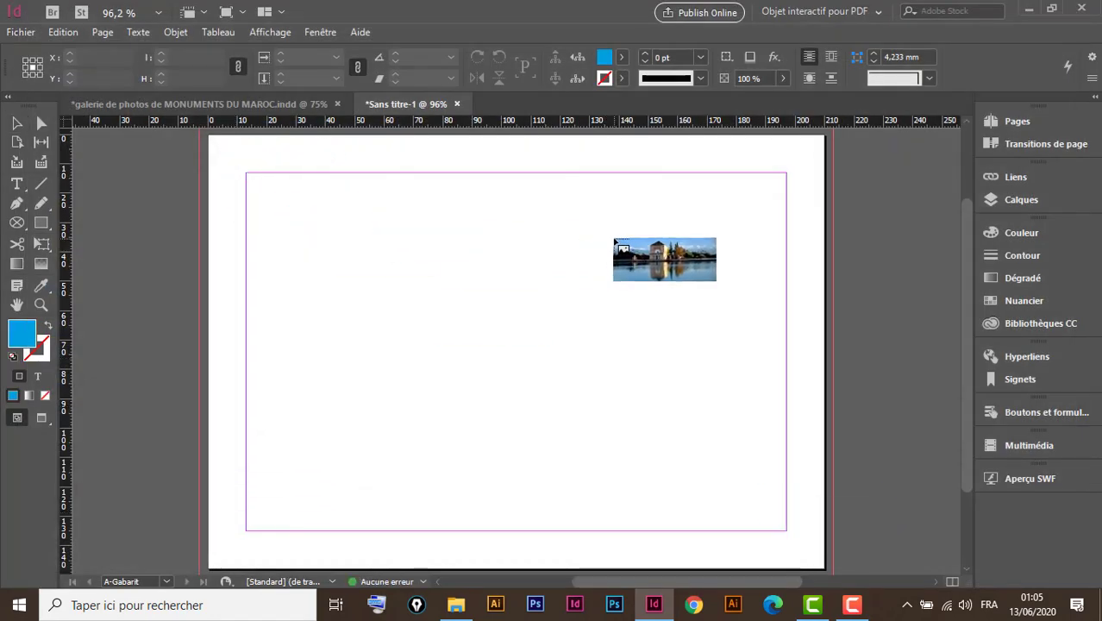
key(ctrl+minus)
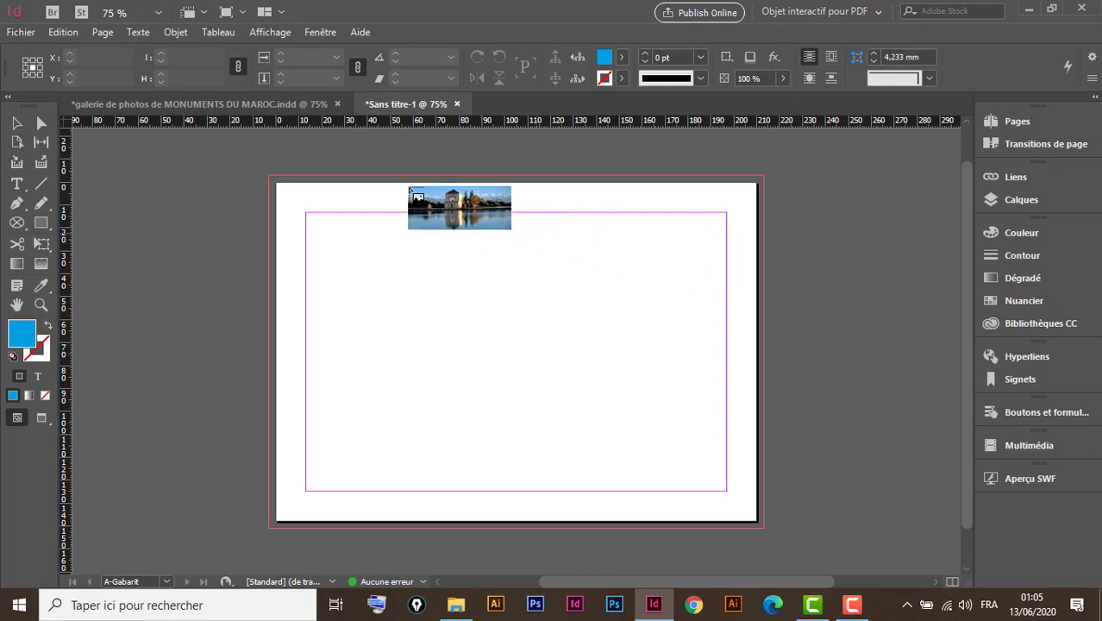
drag(269, 177, 764, 528)
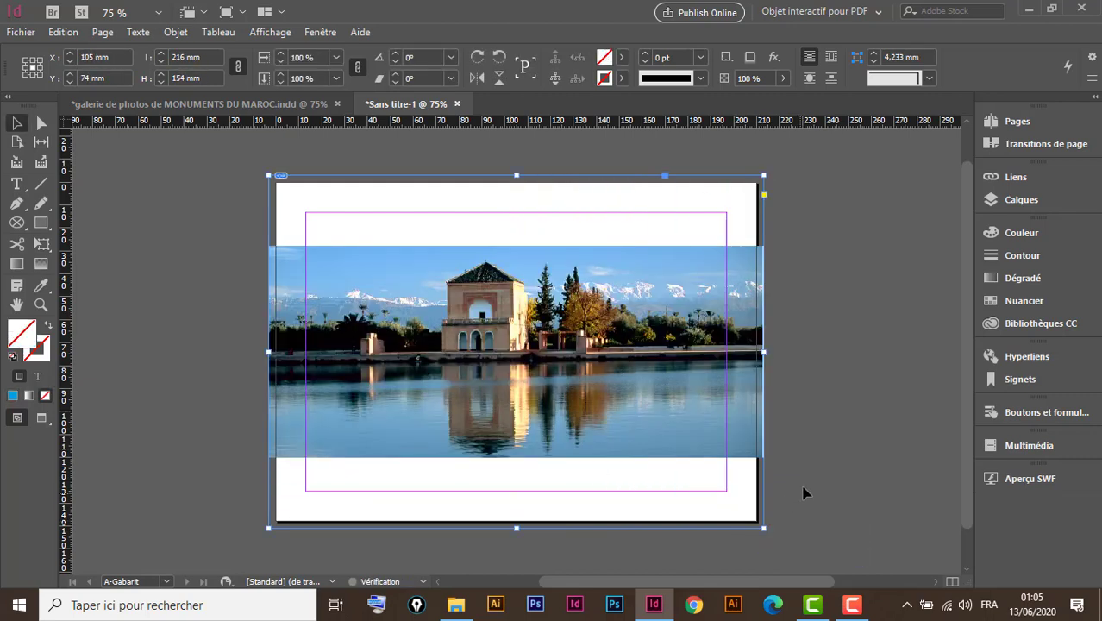
- Fill the frame proportionally with the Menara image, reduce its opacity to 50 %, and check the page thumbnails
key(ctrl+alt+shift+c)
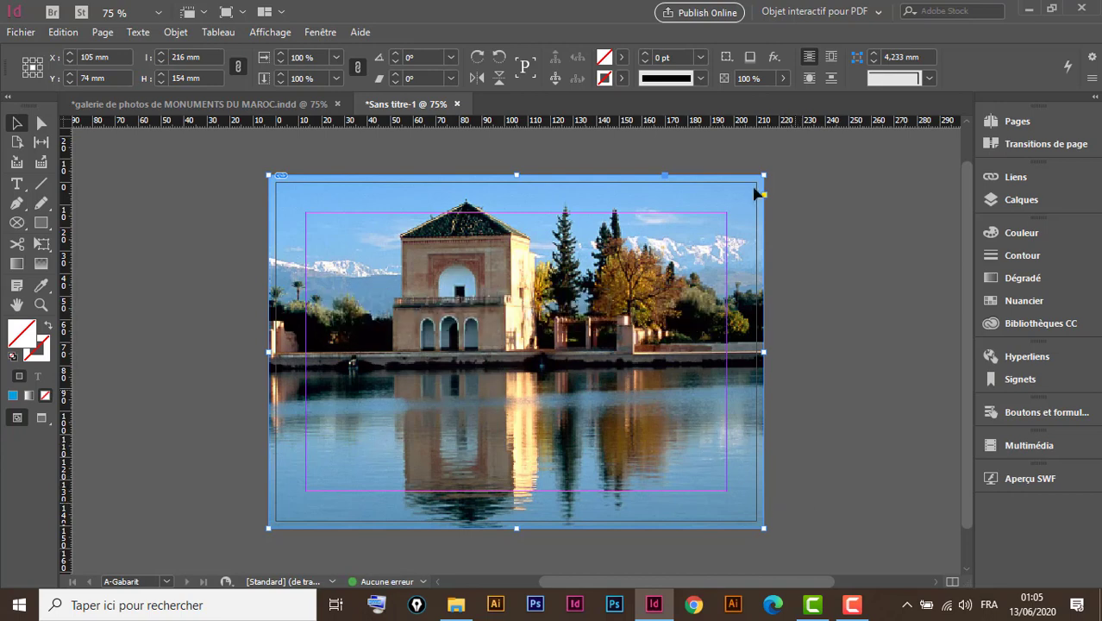
click(782, 80)
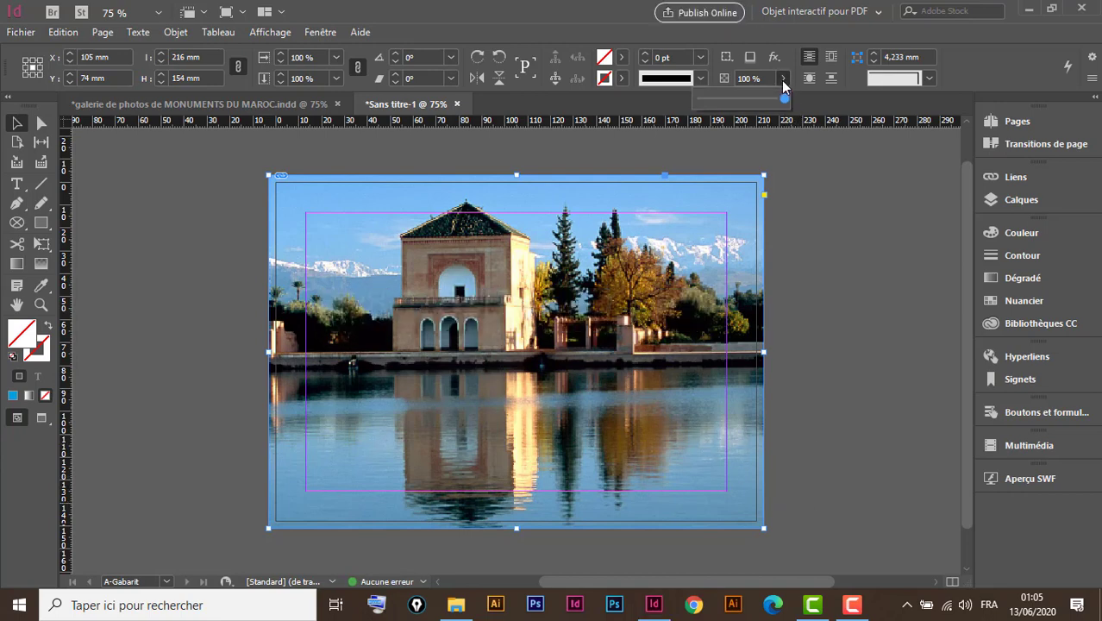
drag(782, 98, 740, 125)
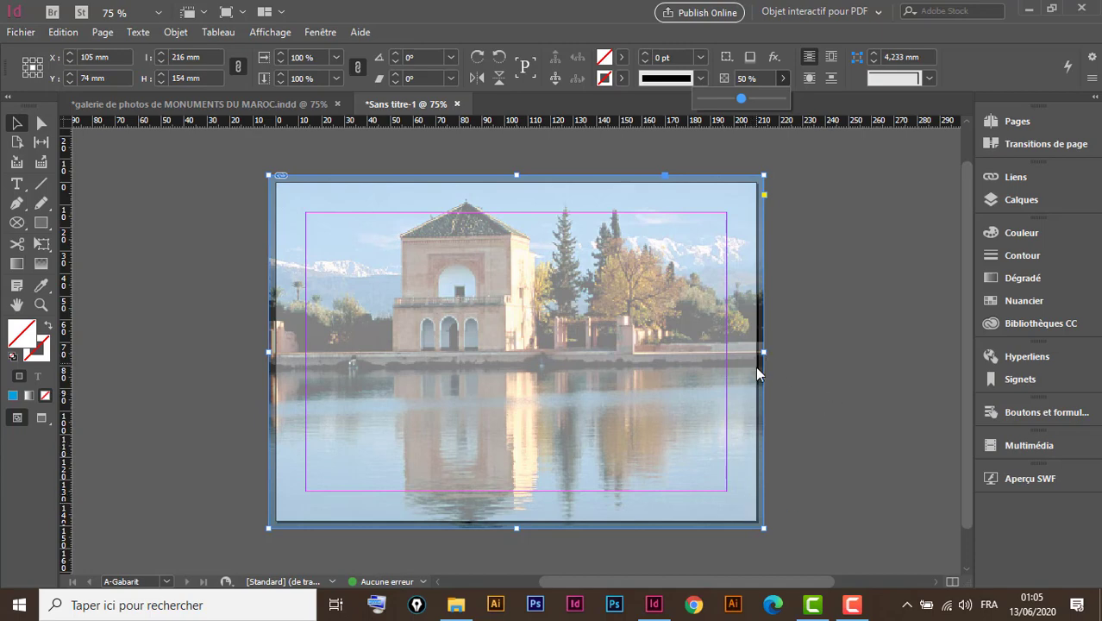
click(1012, 123)
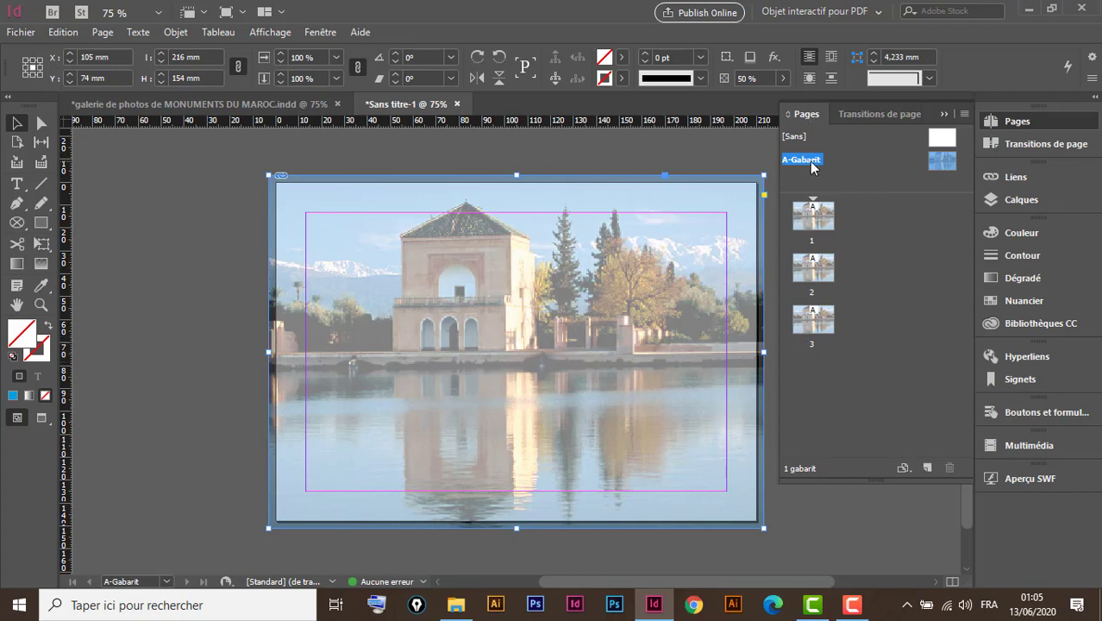
click(943, 114)
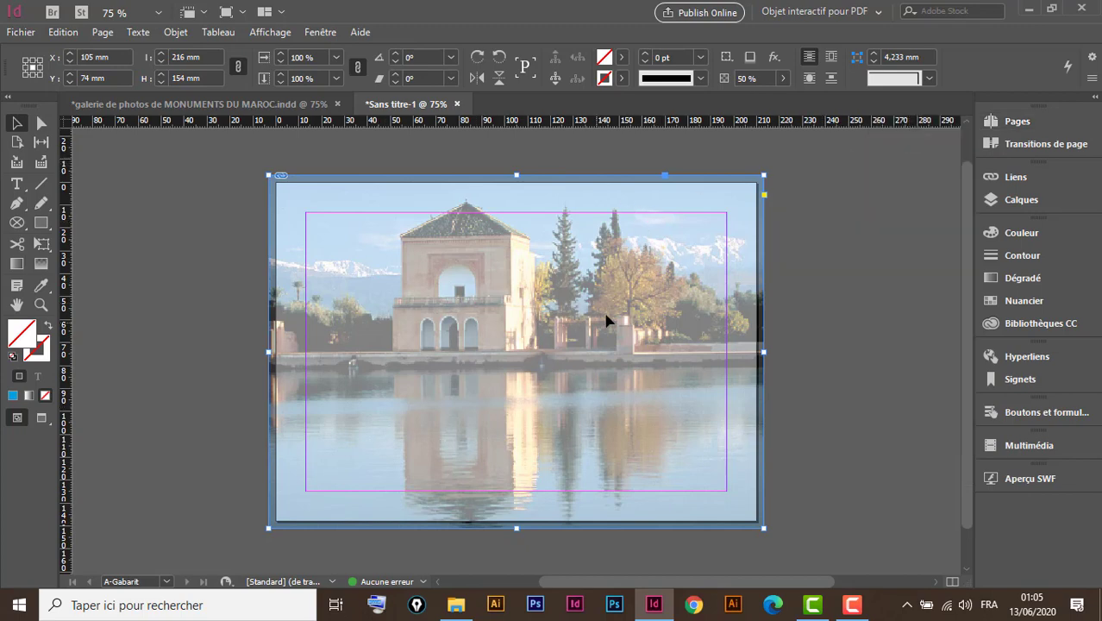
- Lock the background image on the master, unlock it once as a test, and lock it again
key(ctrl+l)
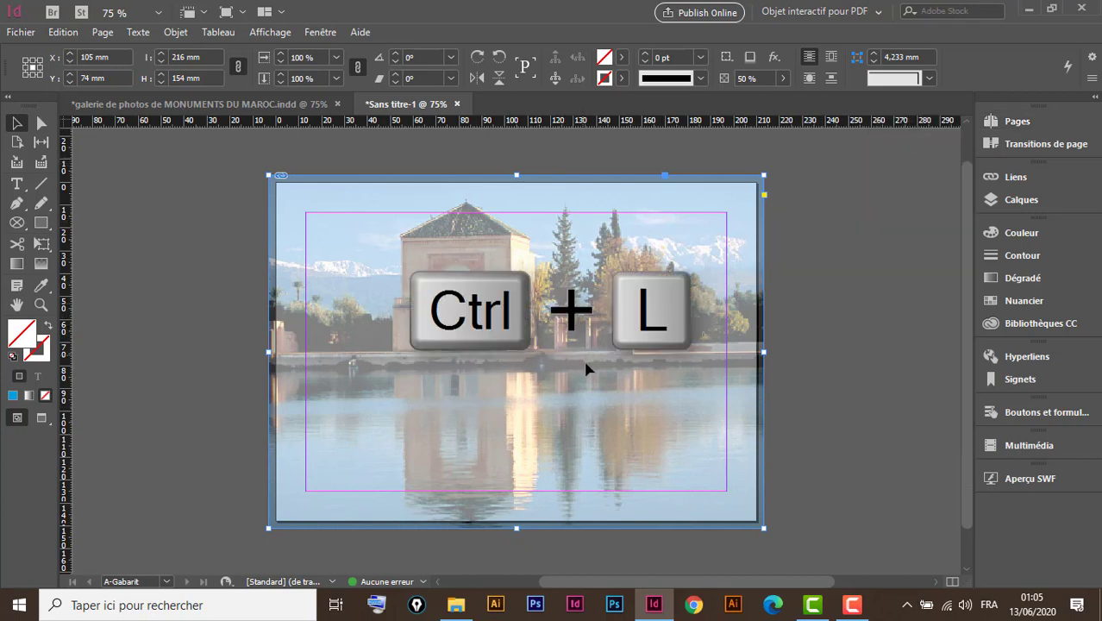
click(585, 369)
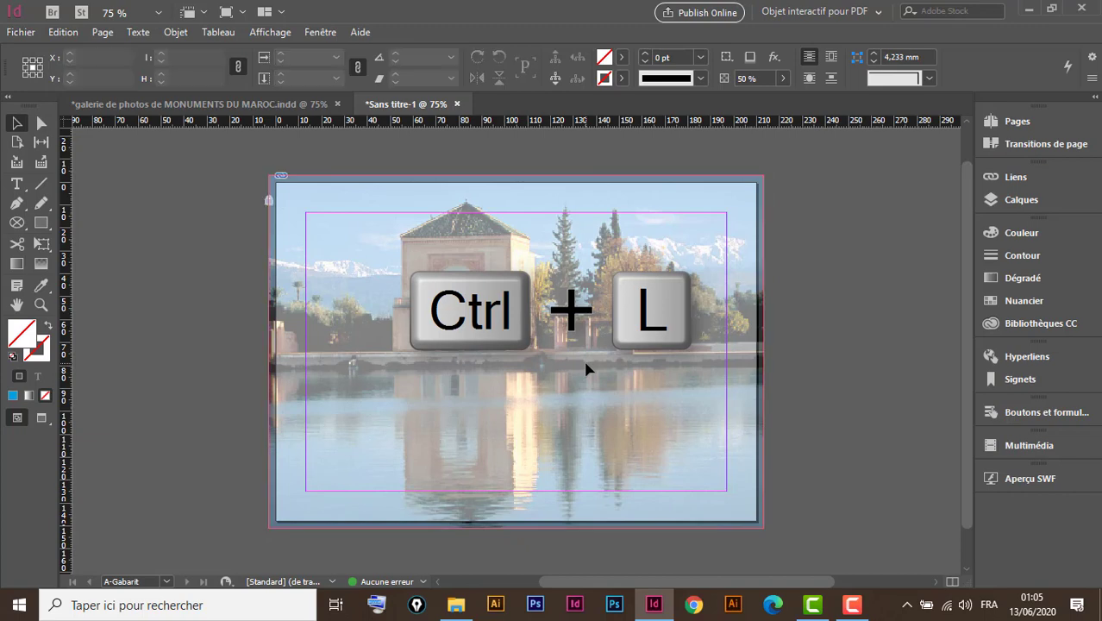
click(268, 203)
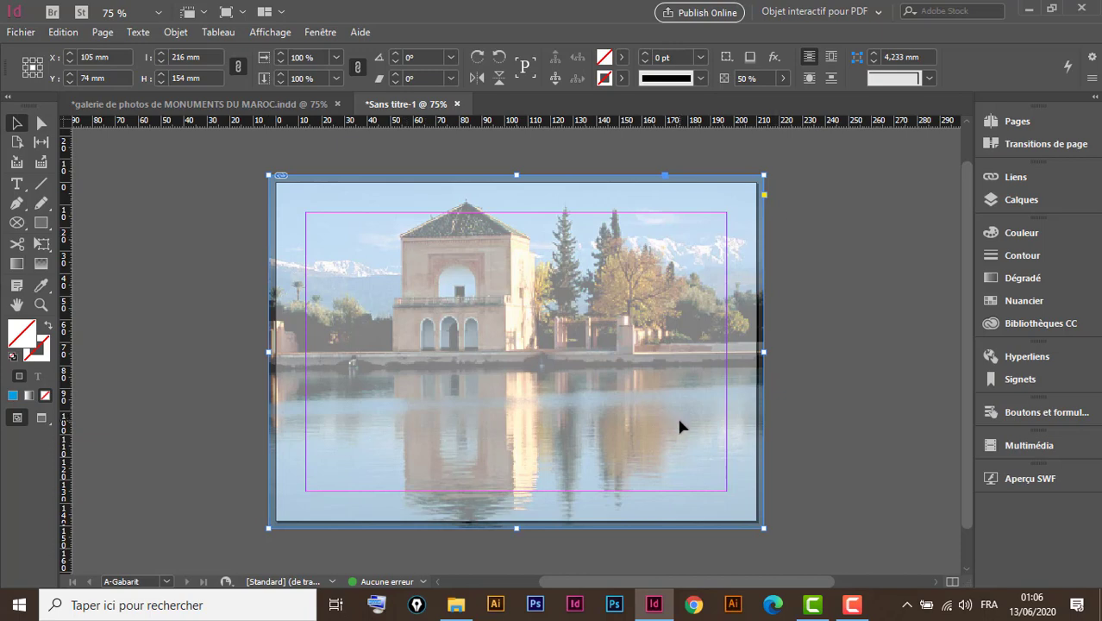
key(ctrl+l)
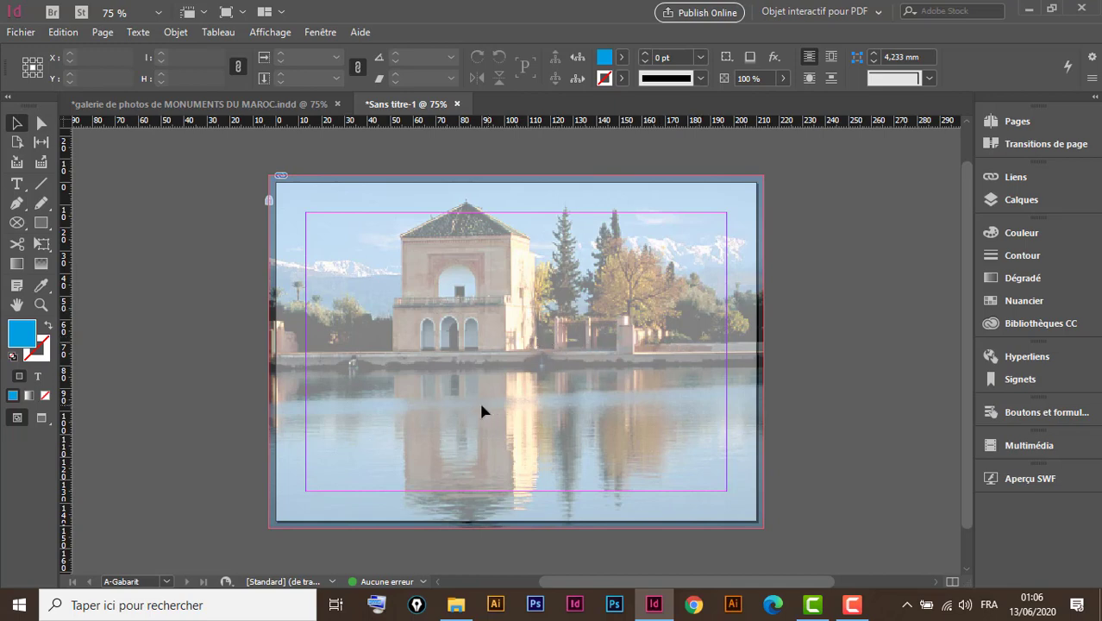
- Draw a text frame about 20 x 13 mm between the master's bottom margin and page edge, and centre its paragraph
click(269, 101)
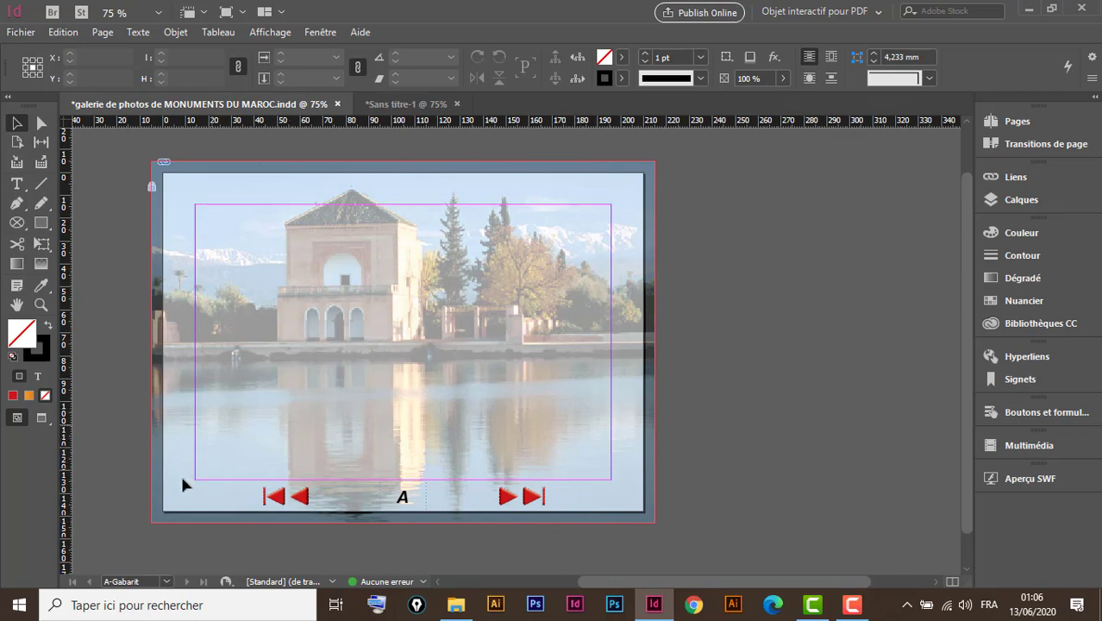
click(404, 104)
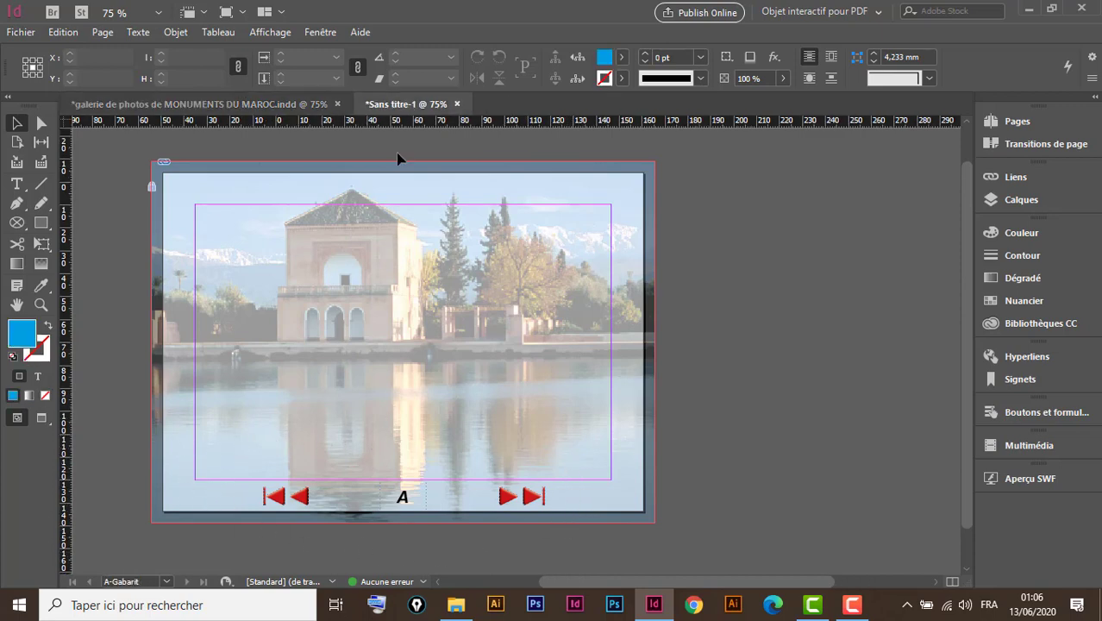
click(17, 184)
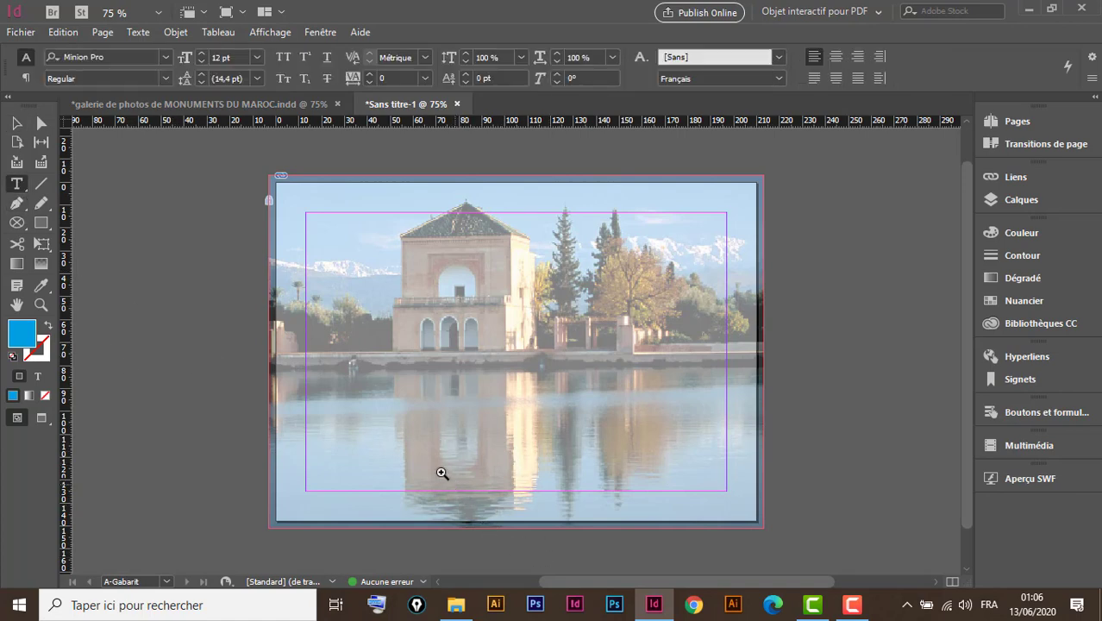
drag(423, 445, 613, 542)
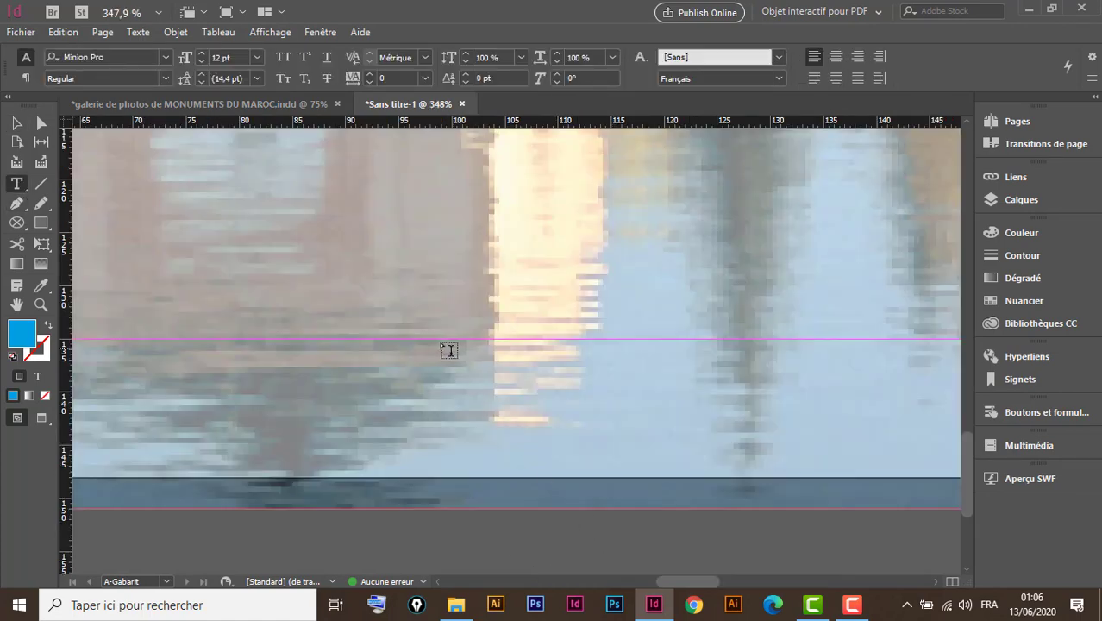
drag(417, 340, 633, 479)
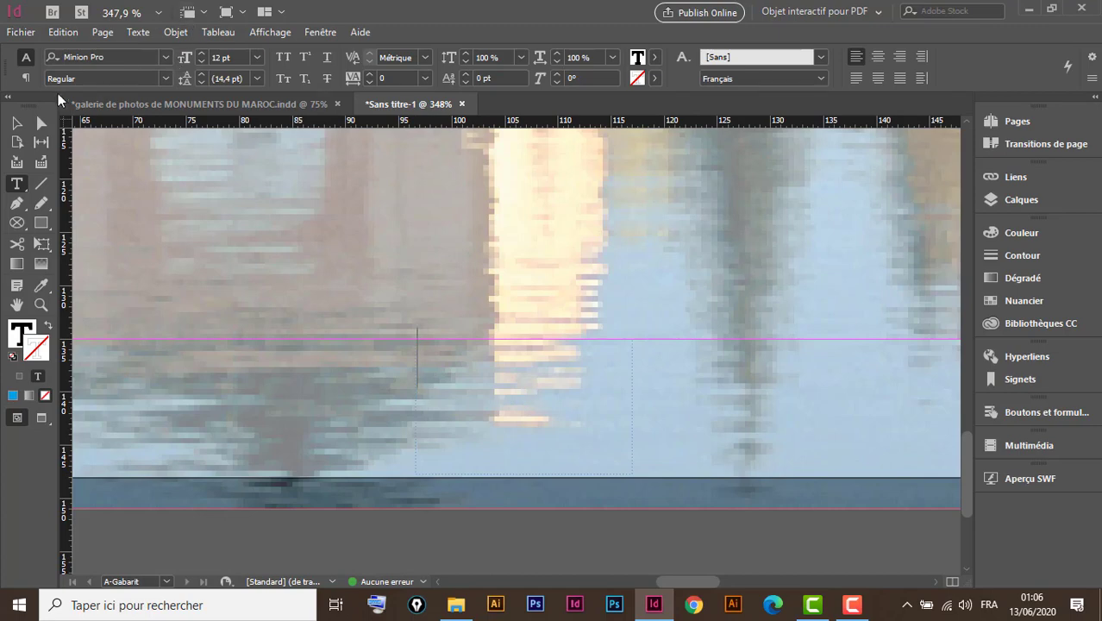
click(25, 79)
click(76, 56)
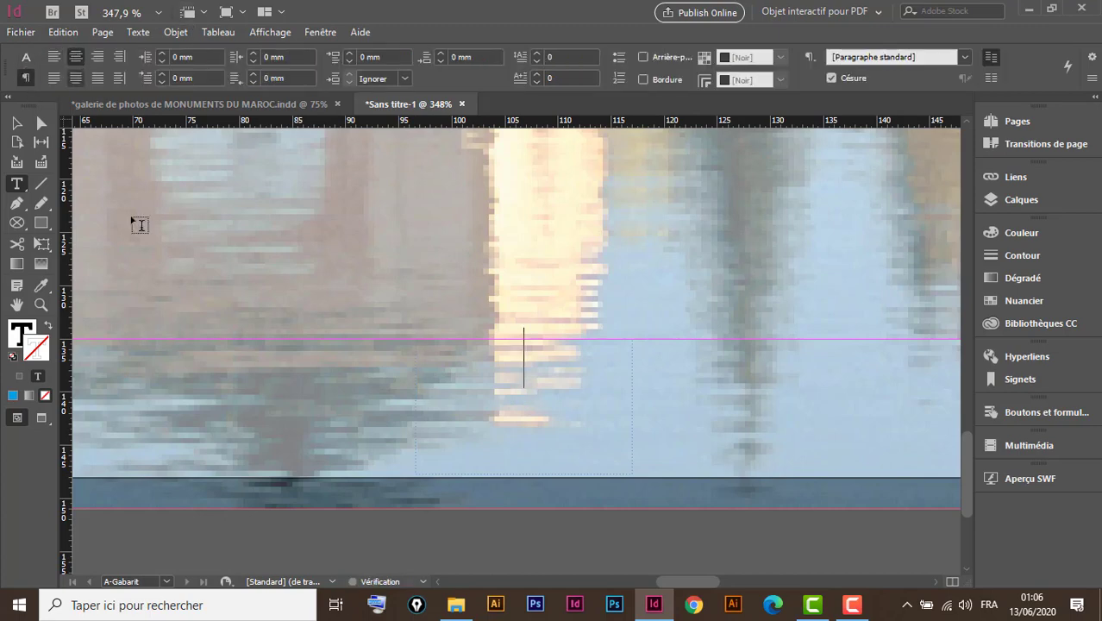
- Set the text frame's font size to 14 pt and its font to Arial
click(26, 56)
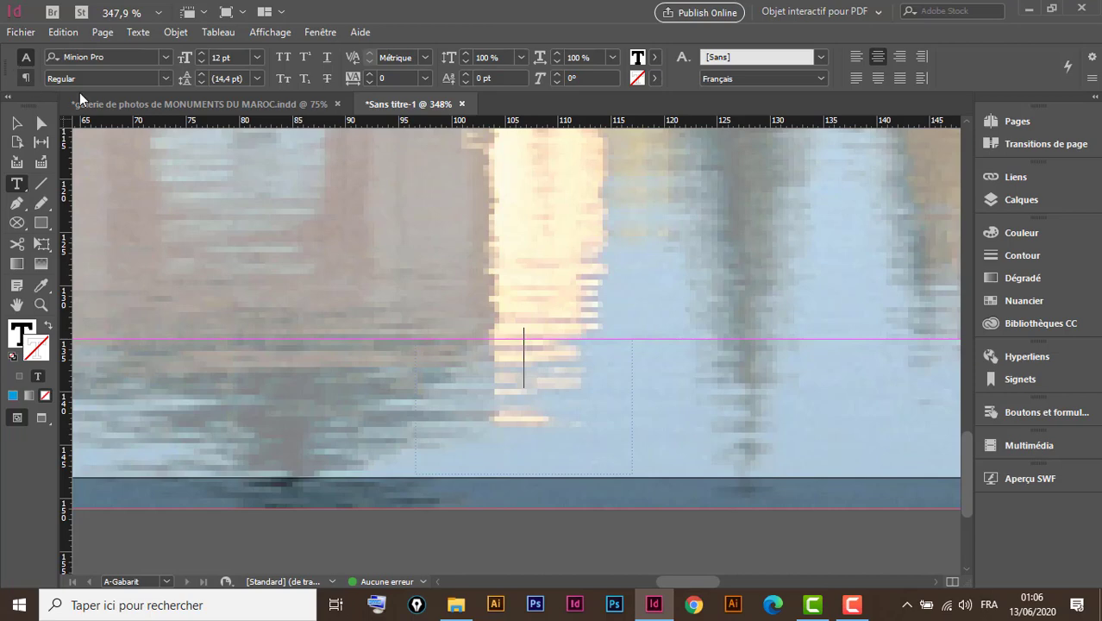
click(255, 57)
click(239, 197)
click(162, 55)
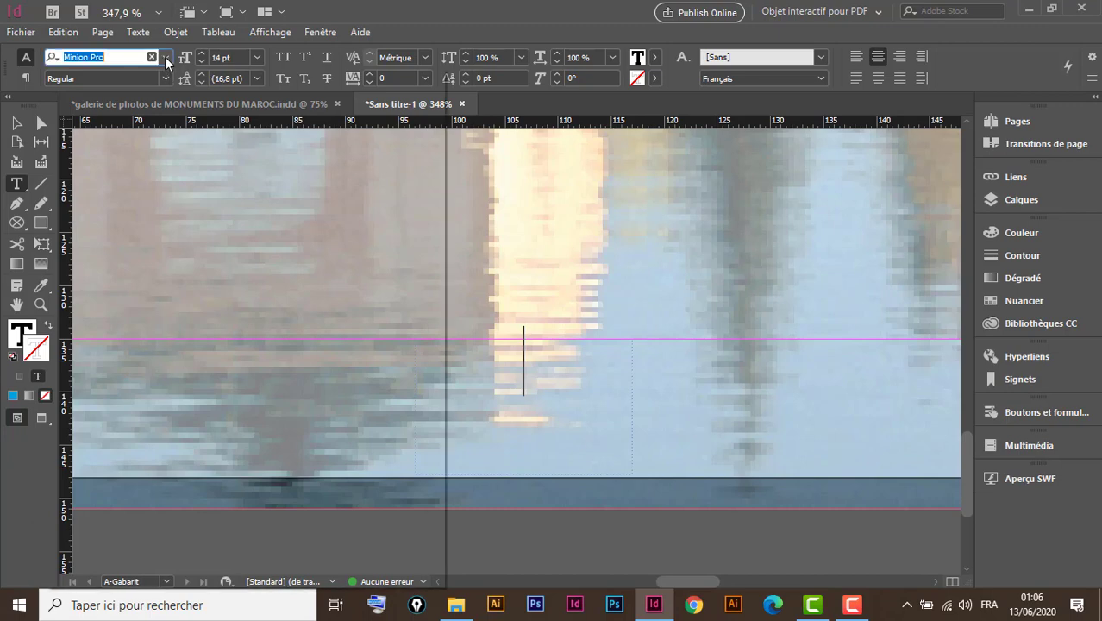
click(166, 57)
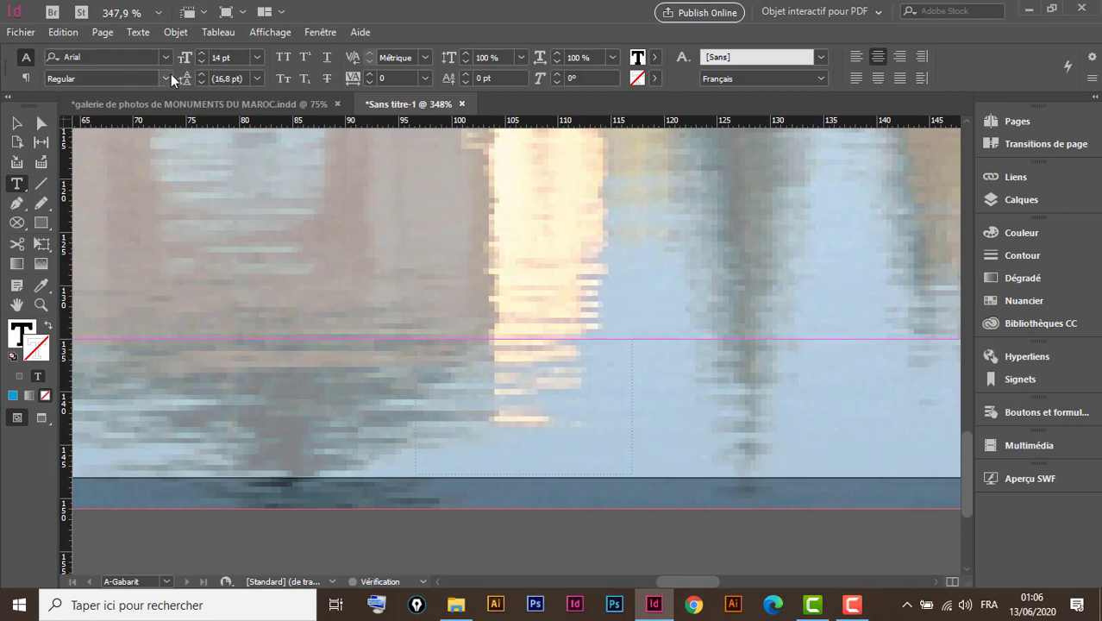
- Set the font style to Bold Italic and insert a current page number marker in the master's text frame
click(167, 76)
click(115, 163)
click(141, 32)
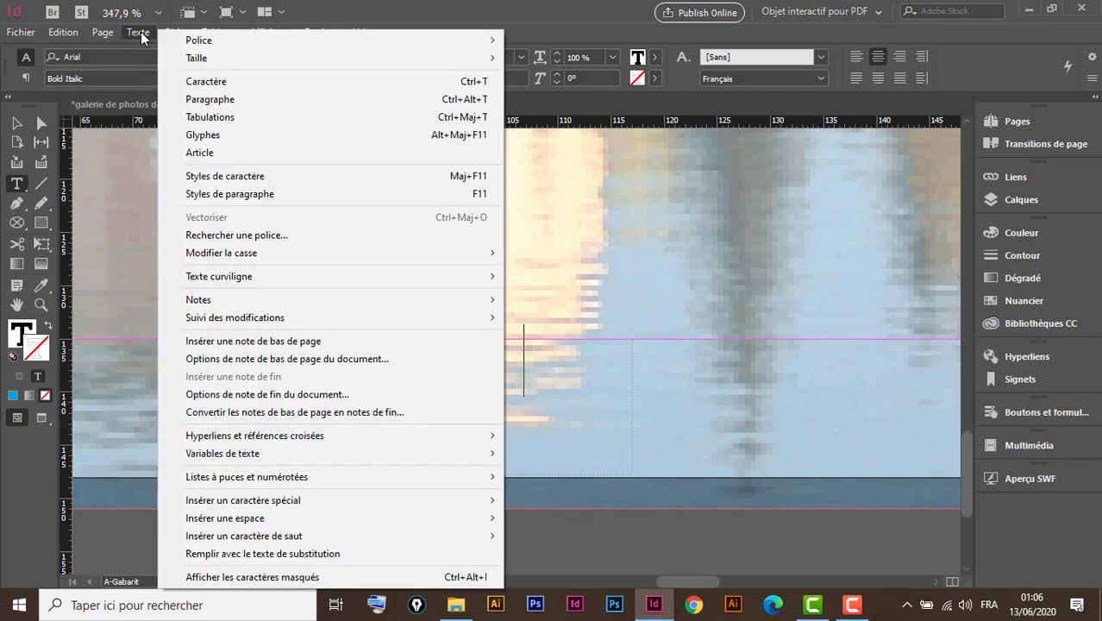
mouse_move(281, 502)
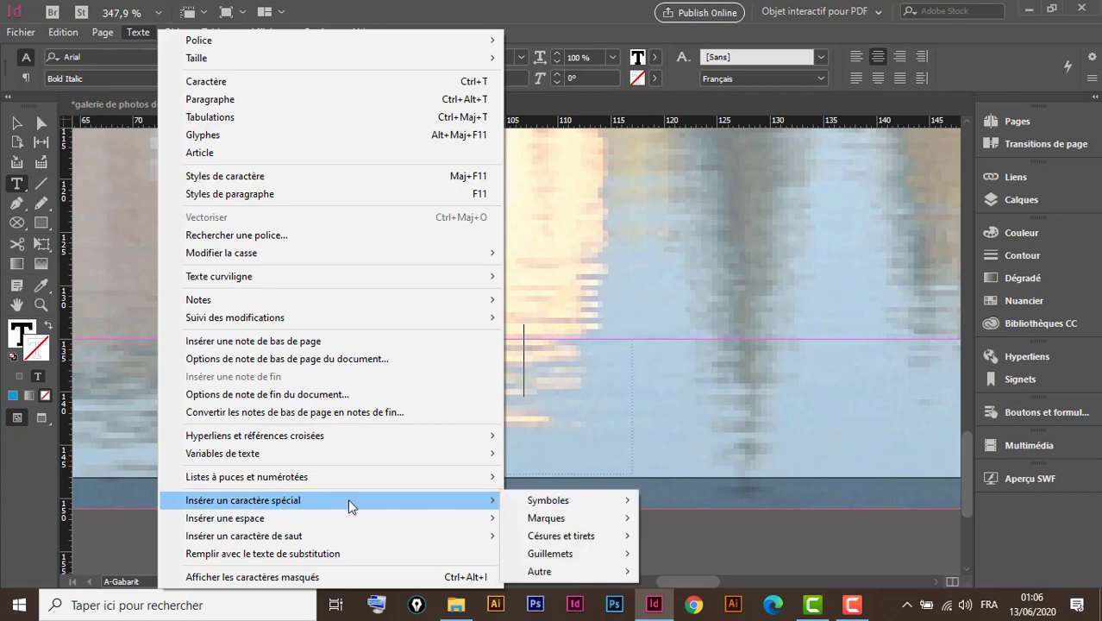
mouse_move(560, 516)
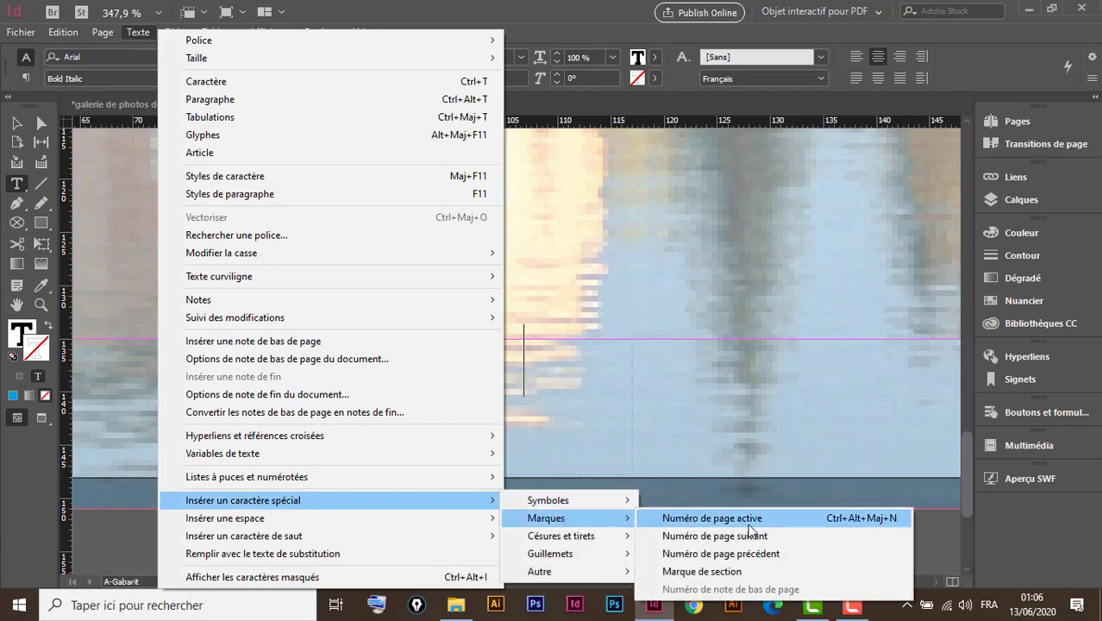
click(757, 523)
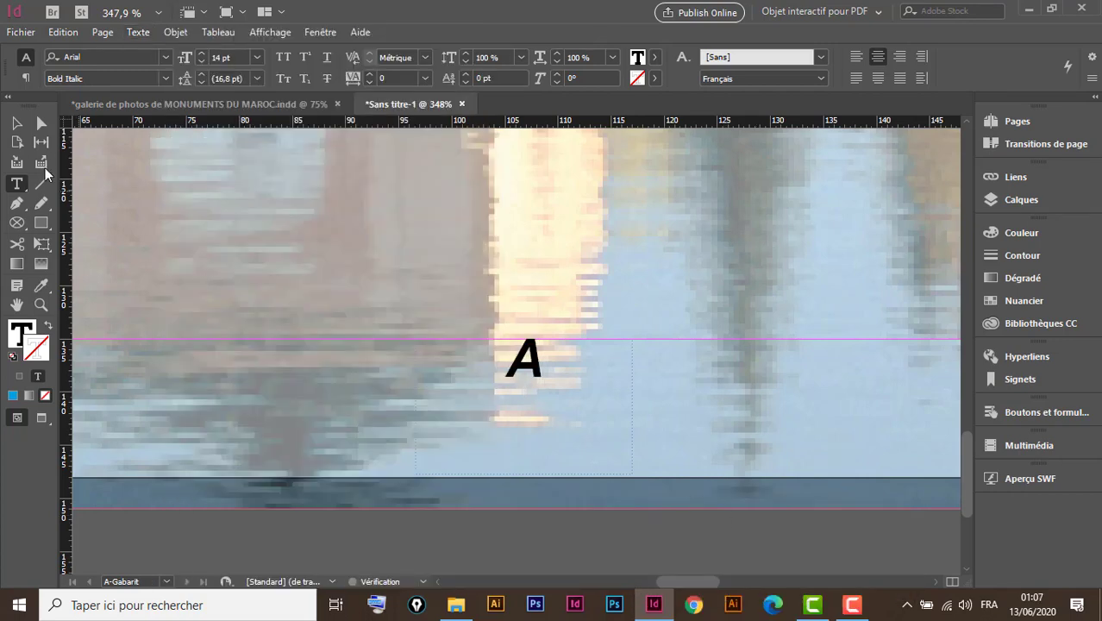
- Set the page number marker's font size to 18 pt
click(17, 126)
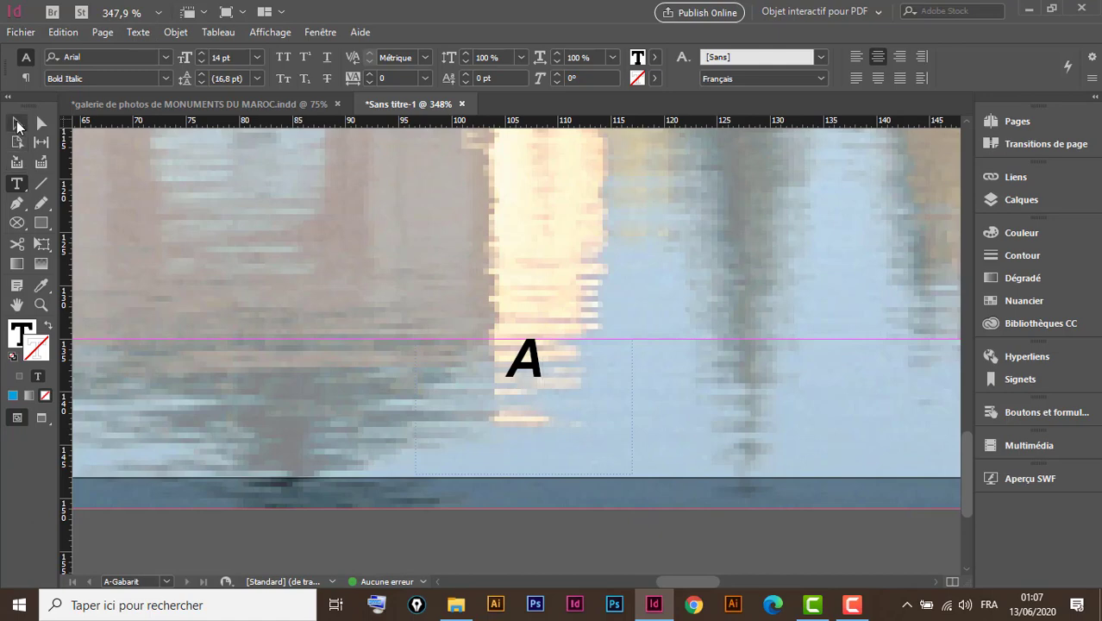
double_click(532, 365)
double_click(501, 371)
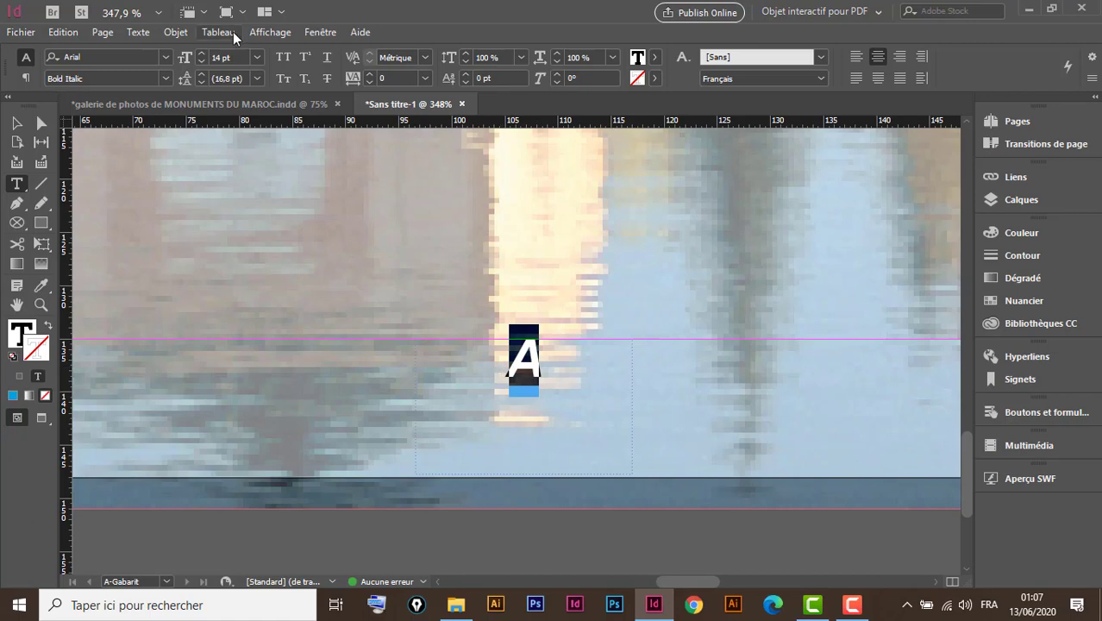
click(257, 57)
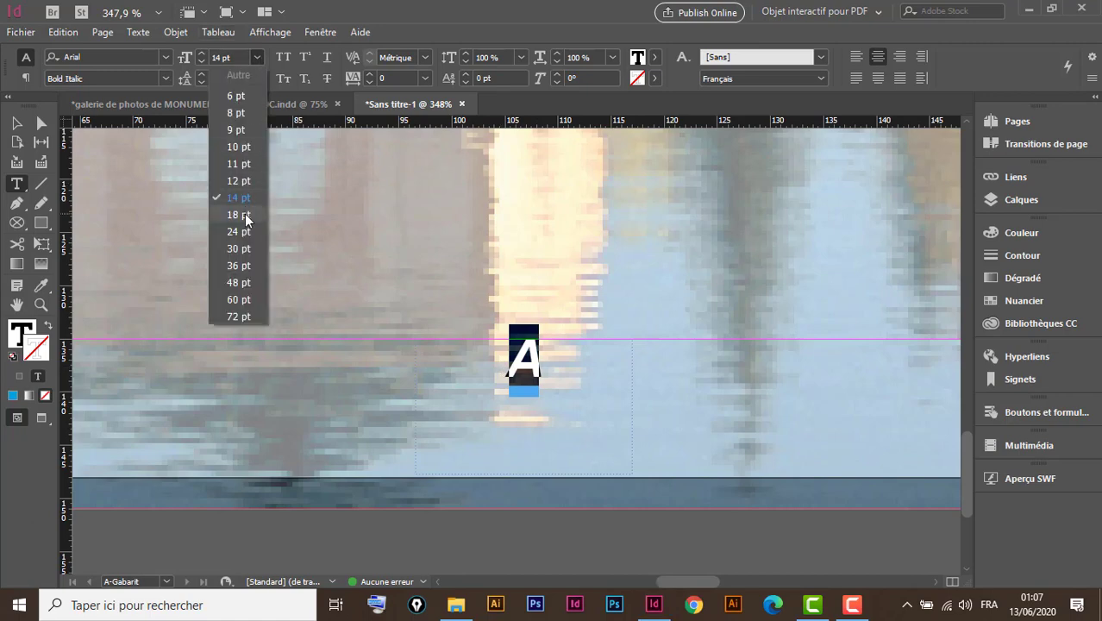
click(245, 219)
- Set the page number frame's vertical justification to centred in the text frame options
click(16, 123)
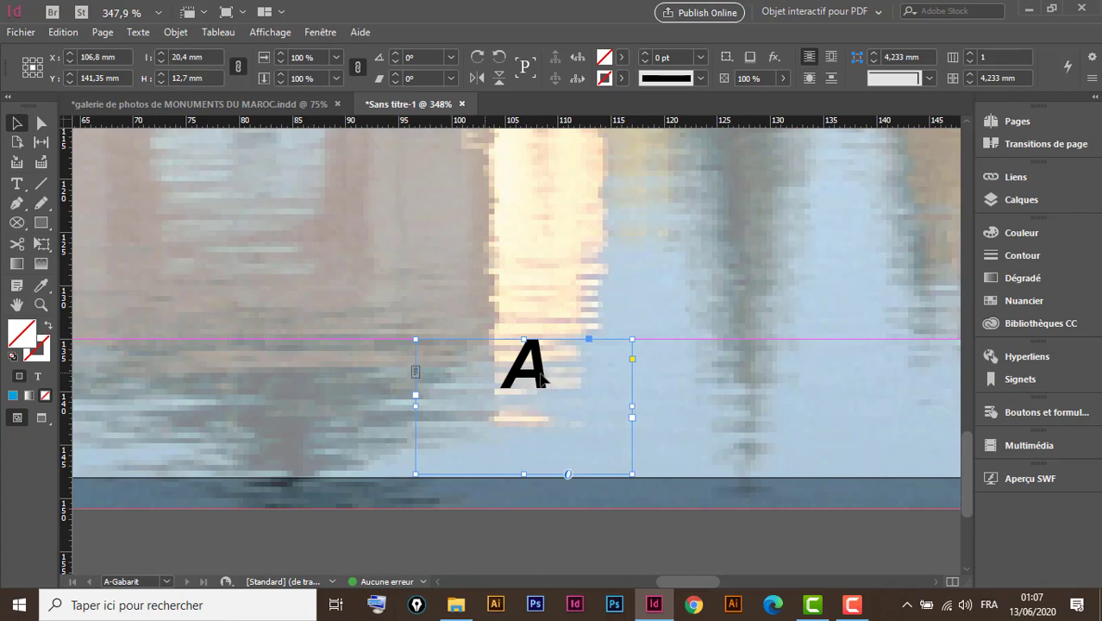
right_click(598, 380)
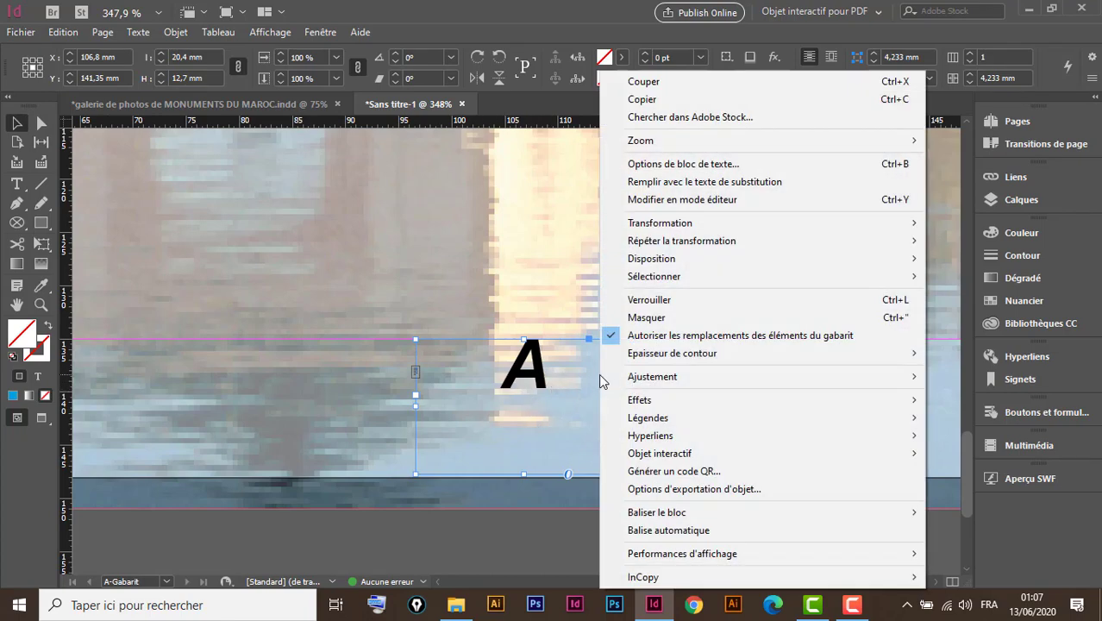
click(683, 164)
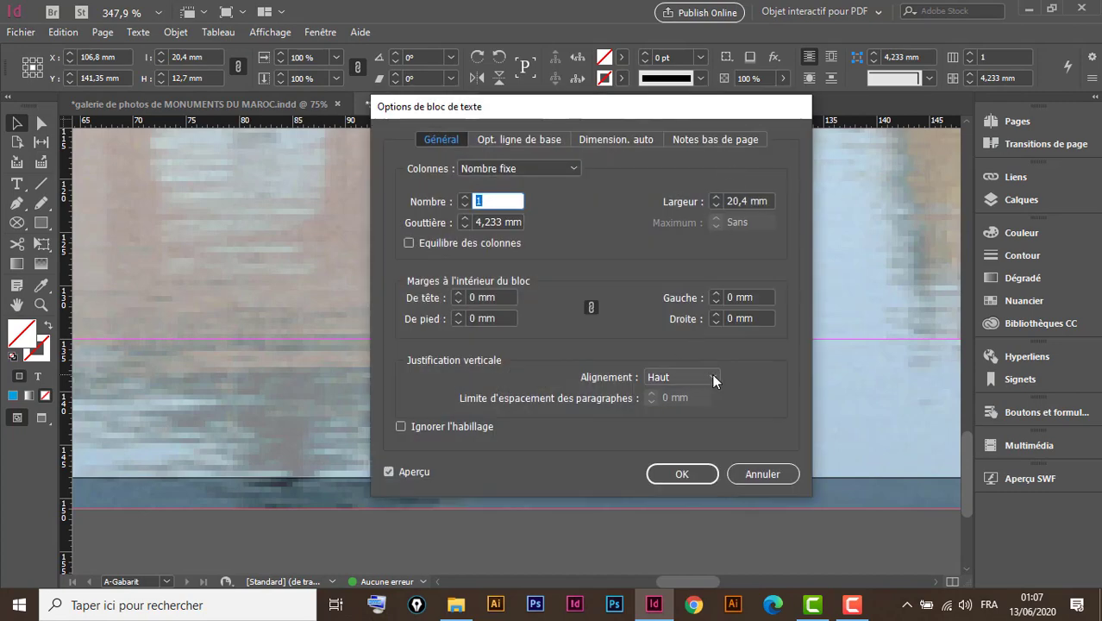
click(709, 379)
click(692, 412)
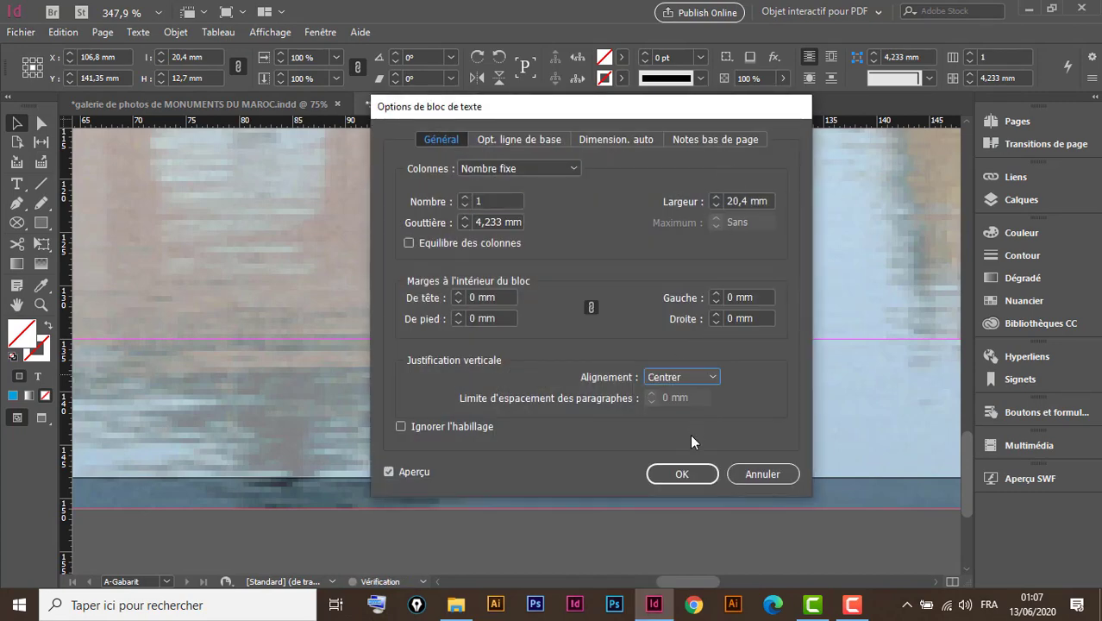
click(689, 473)
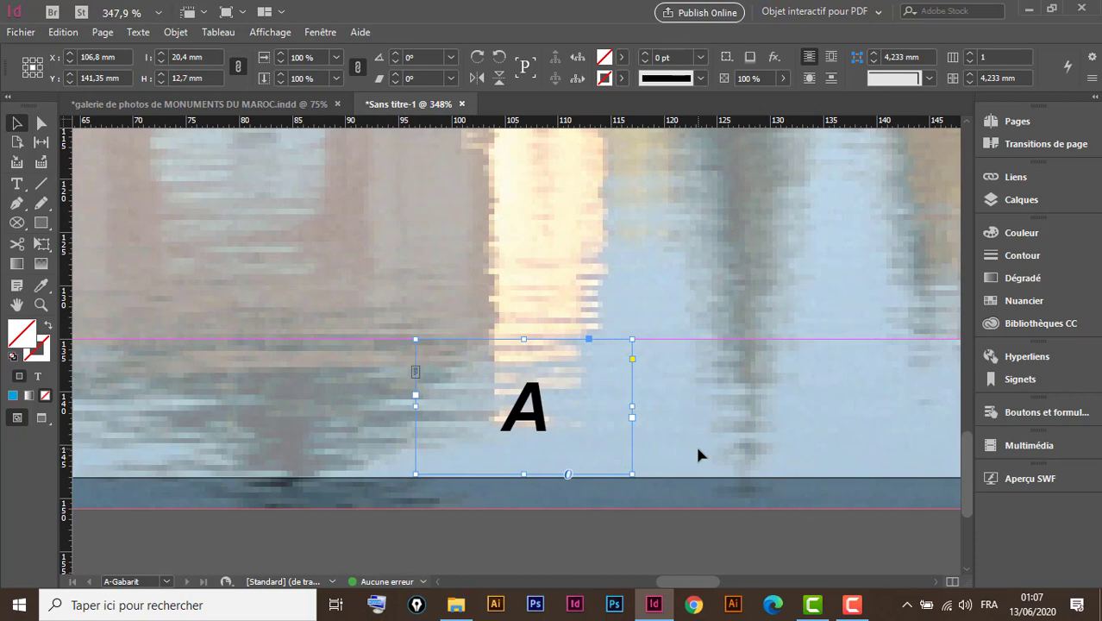
- Draw a square about 8.5 mm wide to the right of the page number and fill it with red C=15 M=100 J=100 N=0
key(ctrl+minus)
key(ctrl+minus)
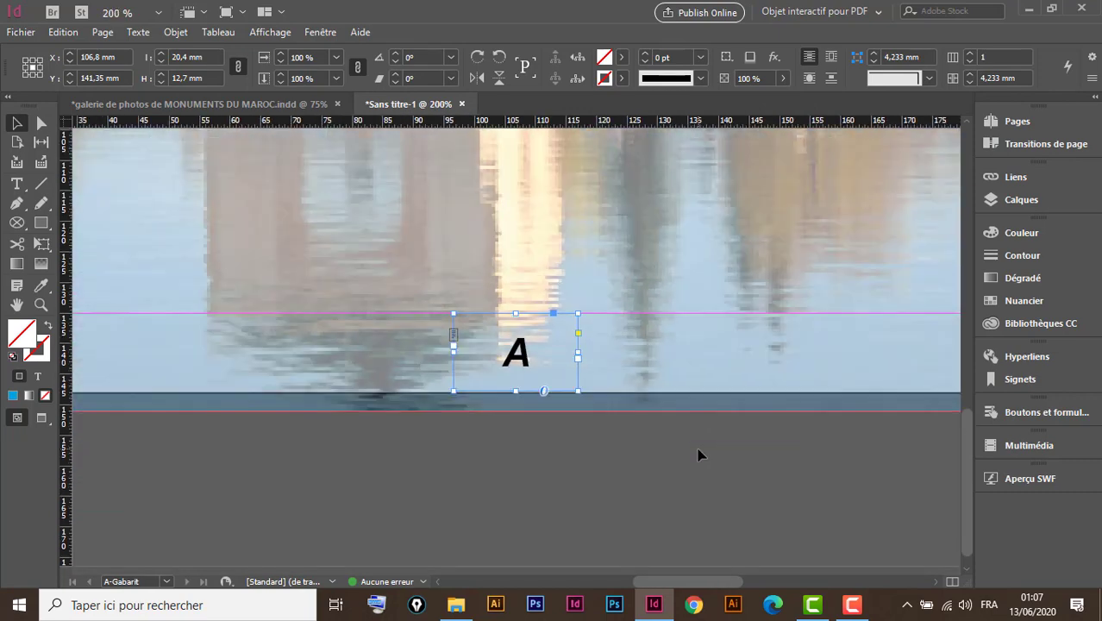
key(ctrl+minus)
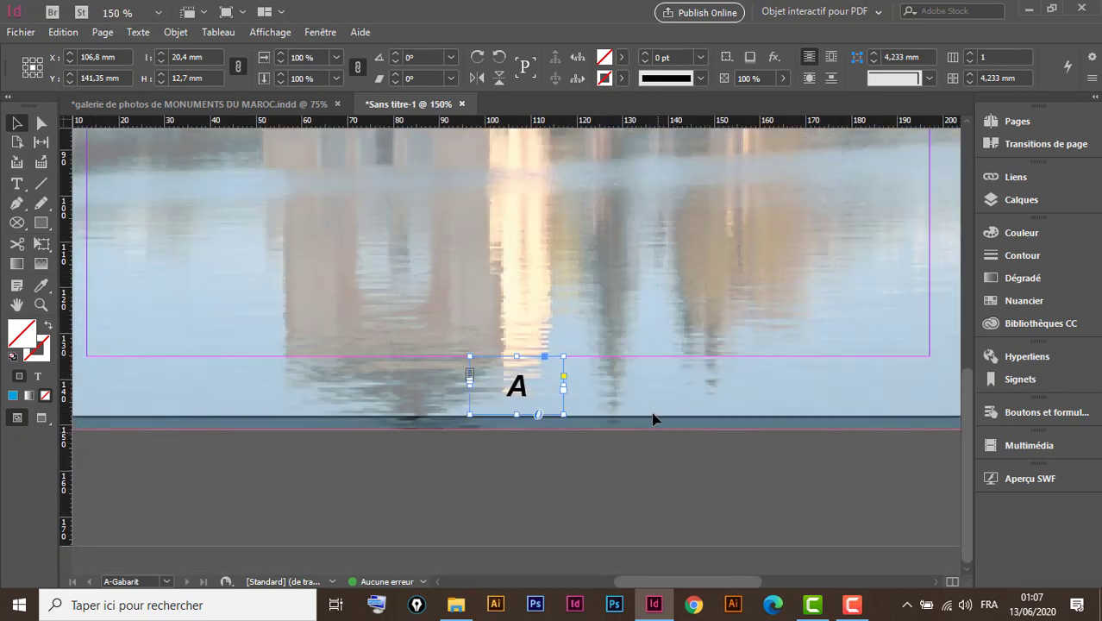
scroll(652, 419, right, 3)
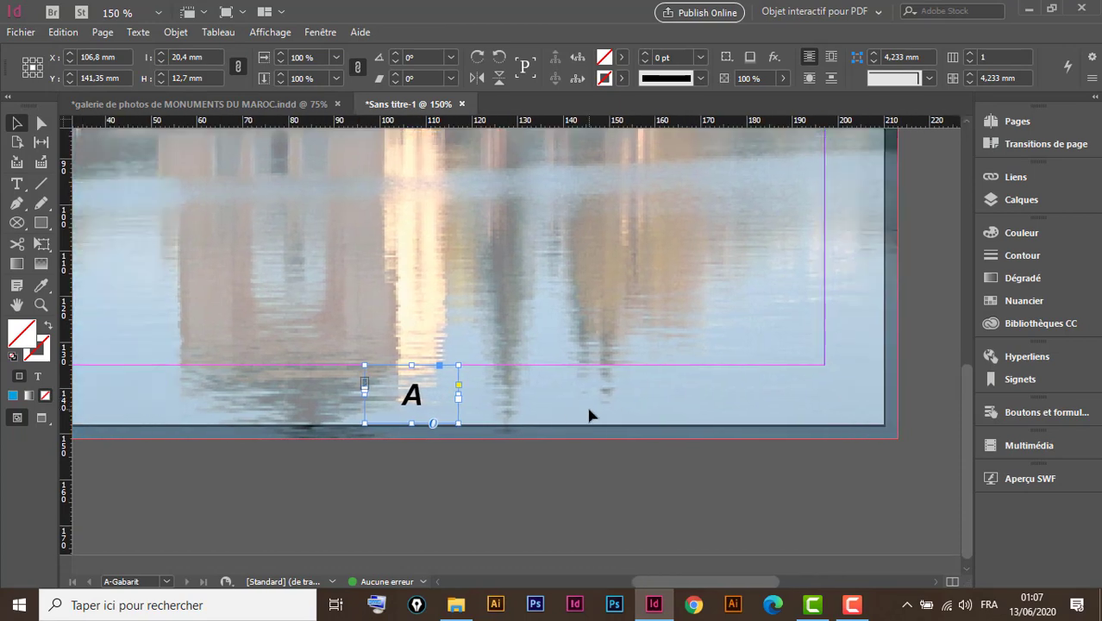
key(ctrl+minus)
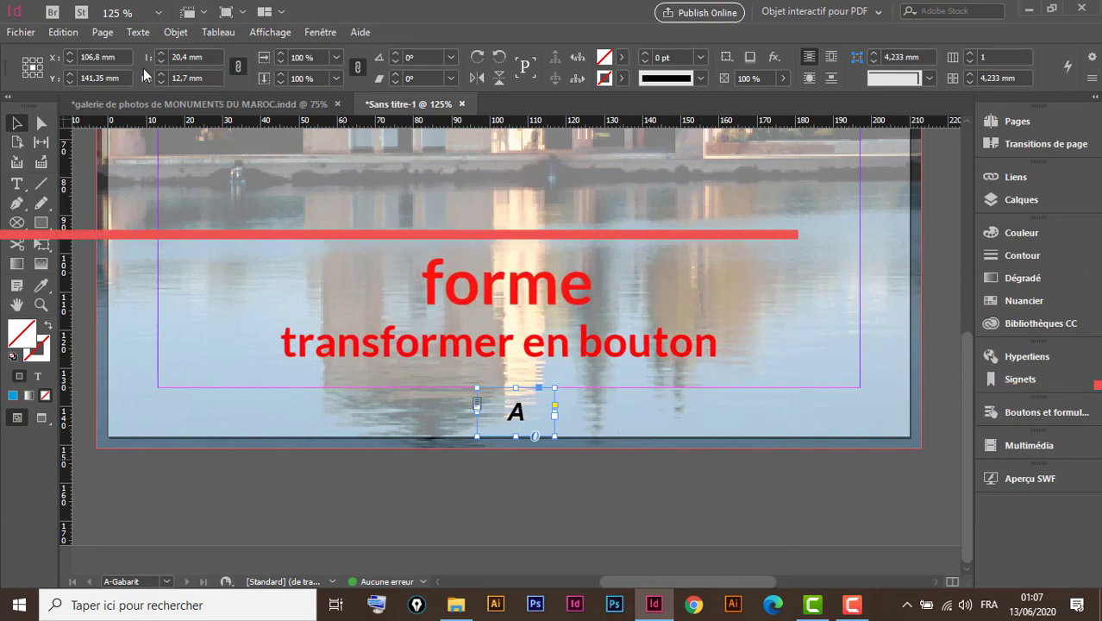
click(41, 224)
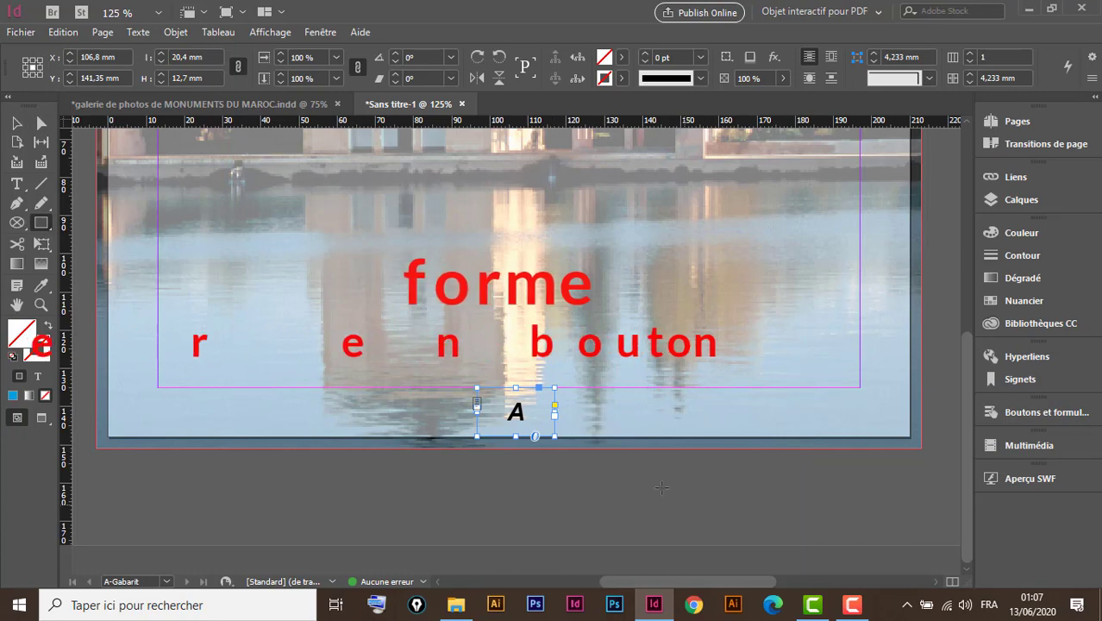
mouse_move(605, 398)
mouse_down()
mouse_move(646, 430)
mouse_move(663, 427)
mouse_up()
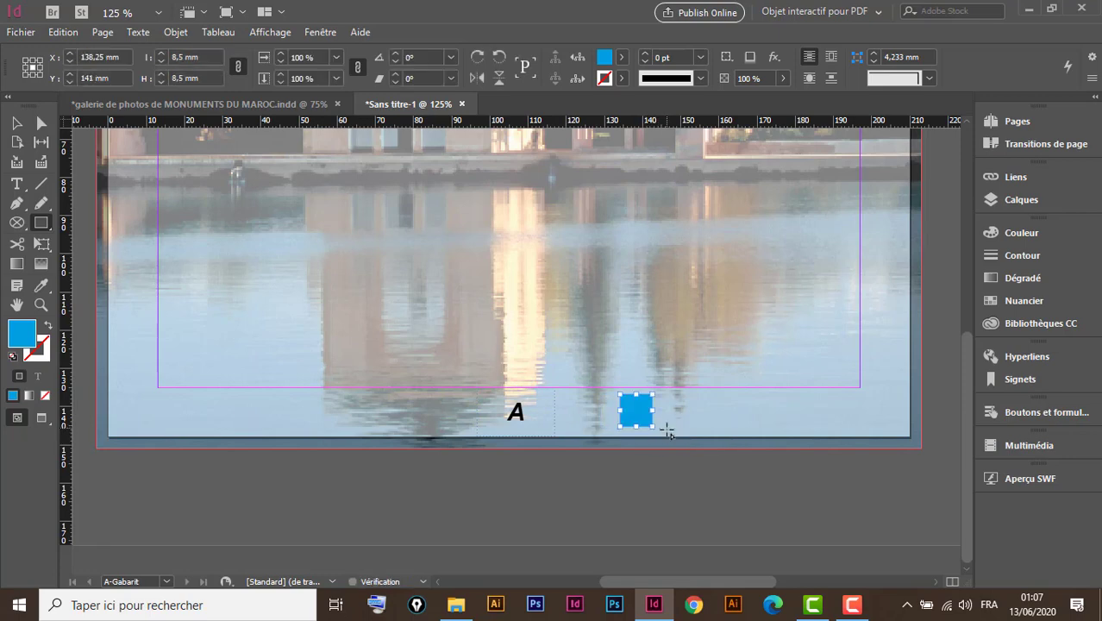
click(622, 59)
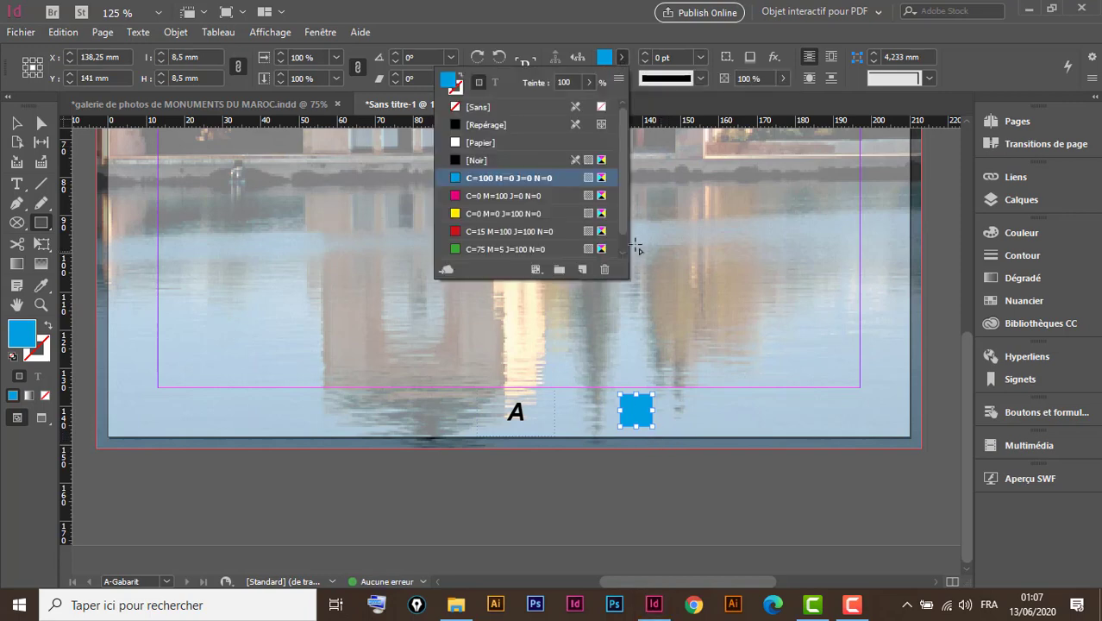
click(502, 231)
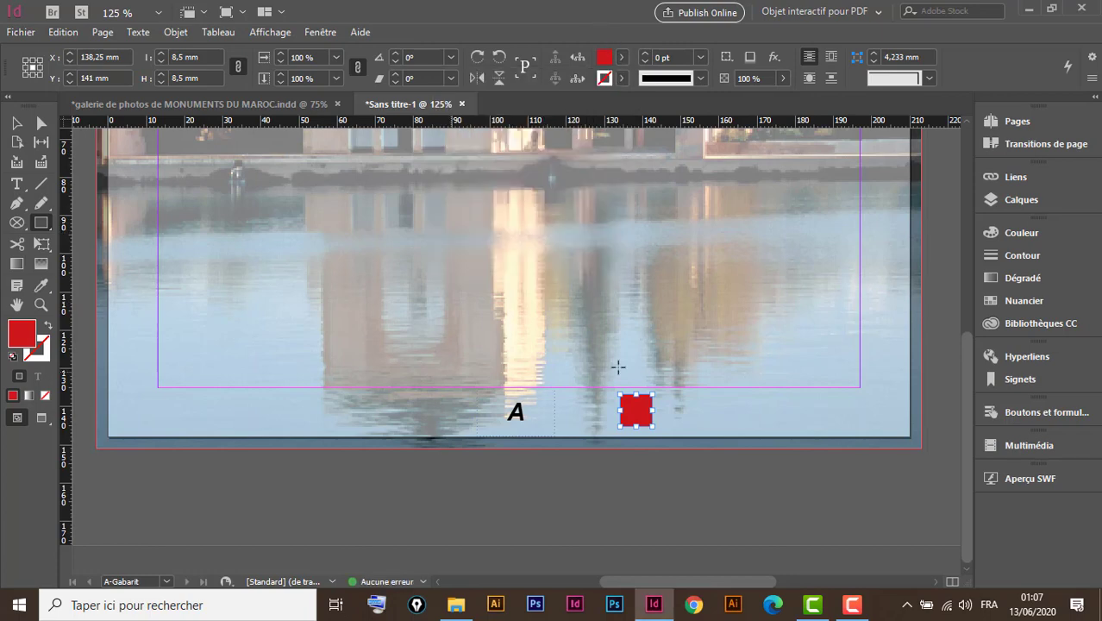
- Convert the red square to a triangle and rotate it 90° clockwise so it points right
click(16, 123)
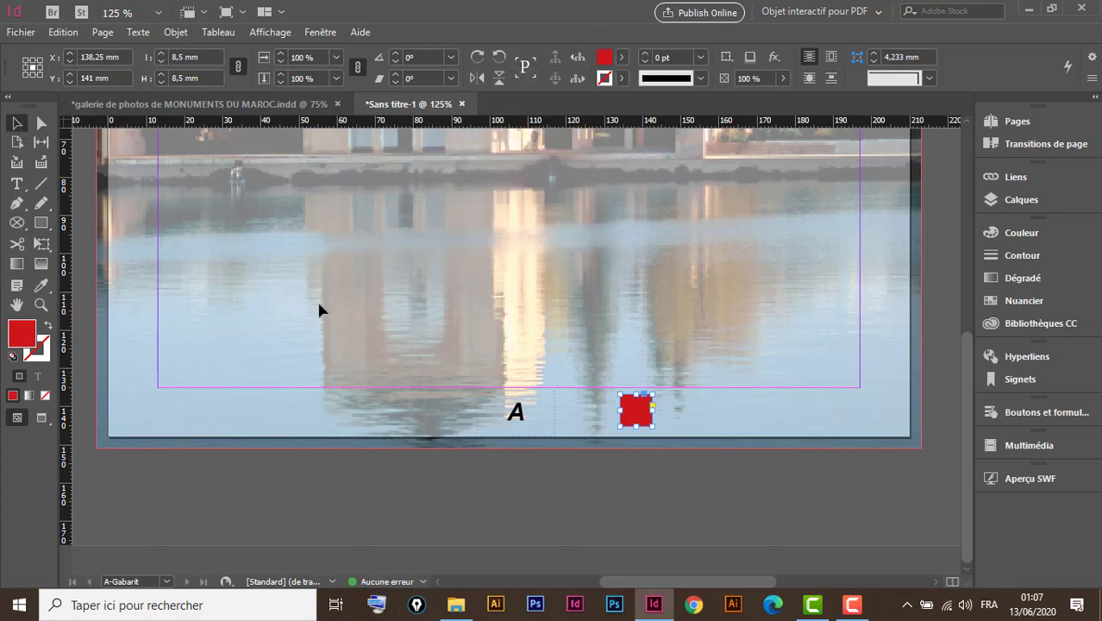
click(177, 33)
mouse_move(318, 538)
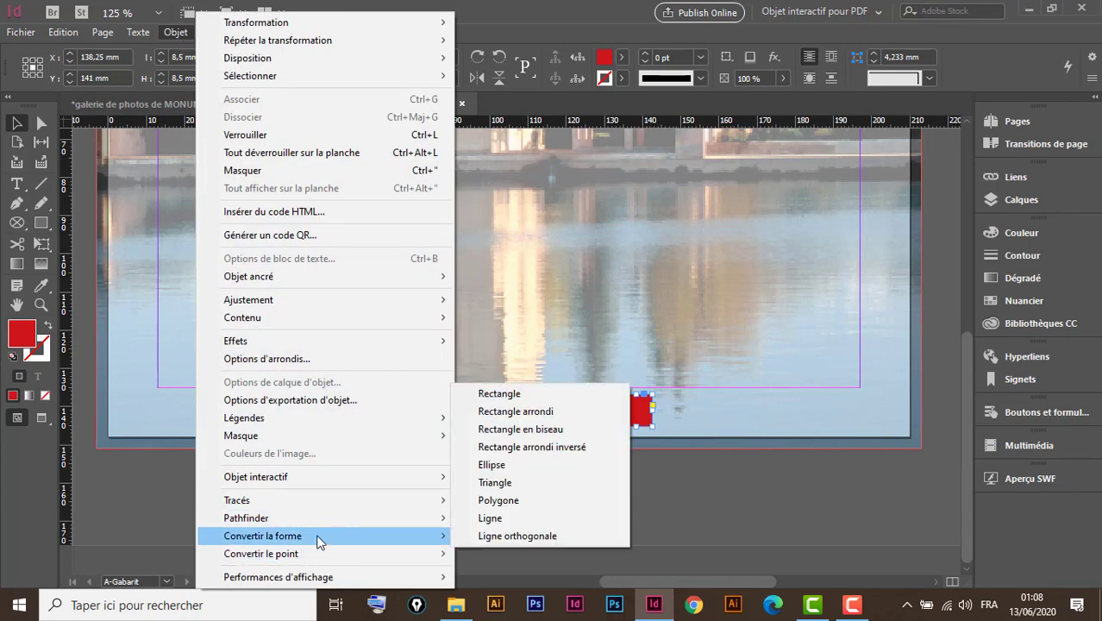
click(509, 487)
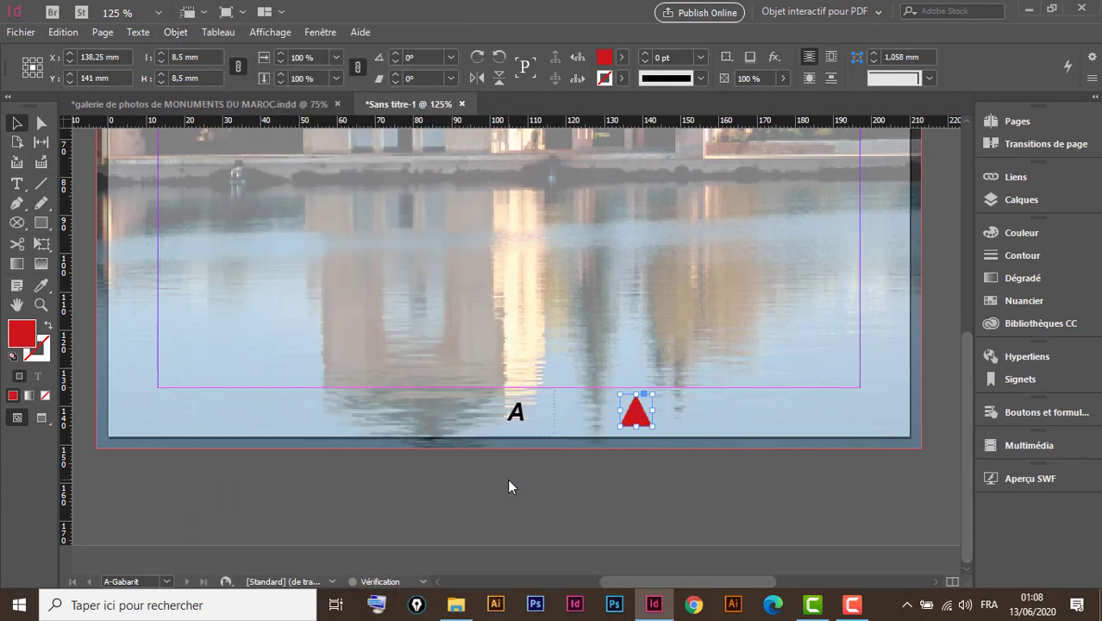
click(475, 58)
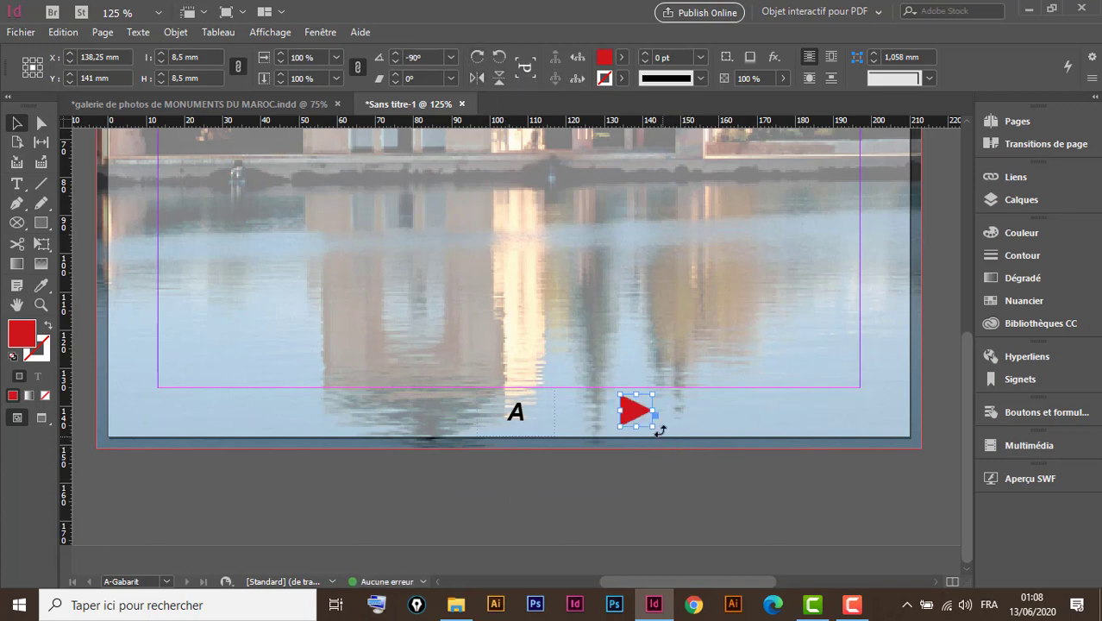
- Duplicate the red triangle about 17.6 mm to its right at the same height
key(ctrl+space)
drag(848, 347, 492, 477)
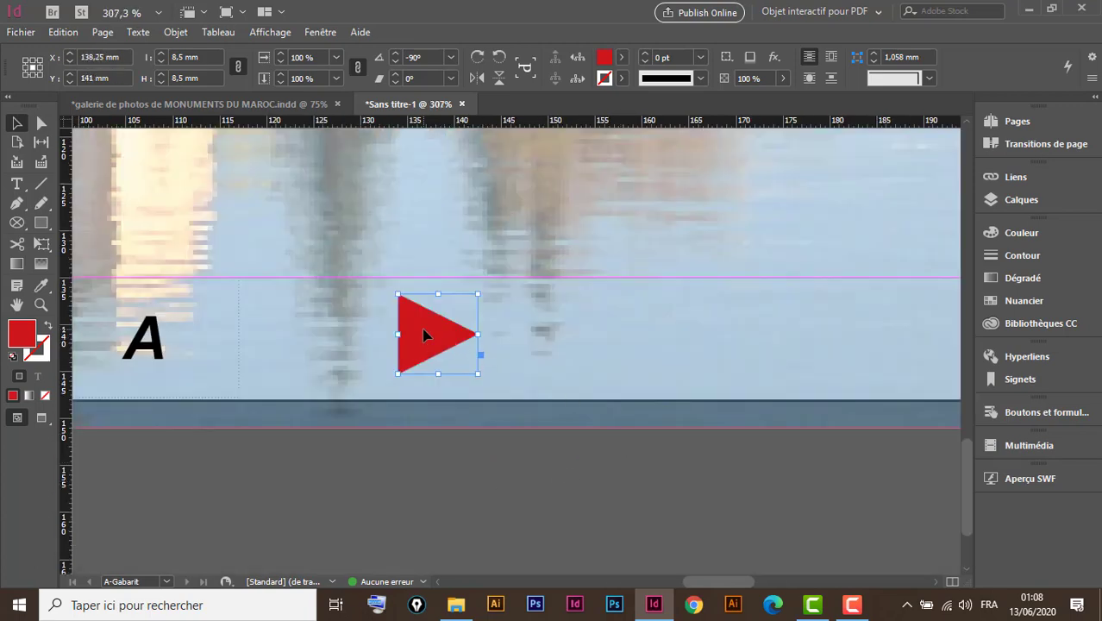
drag(424, 336, 590, 337)
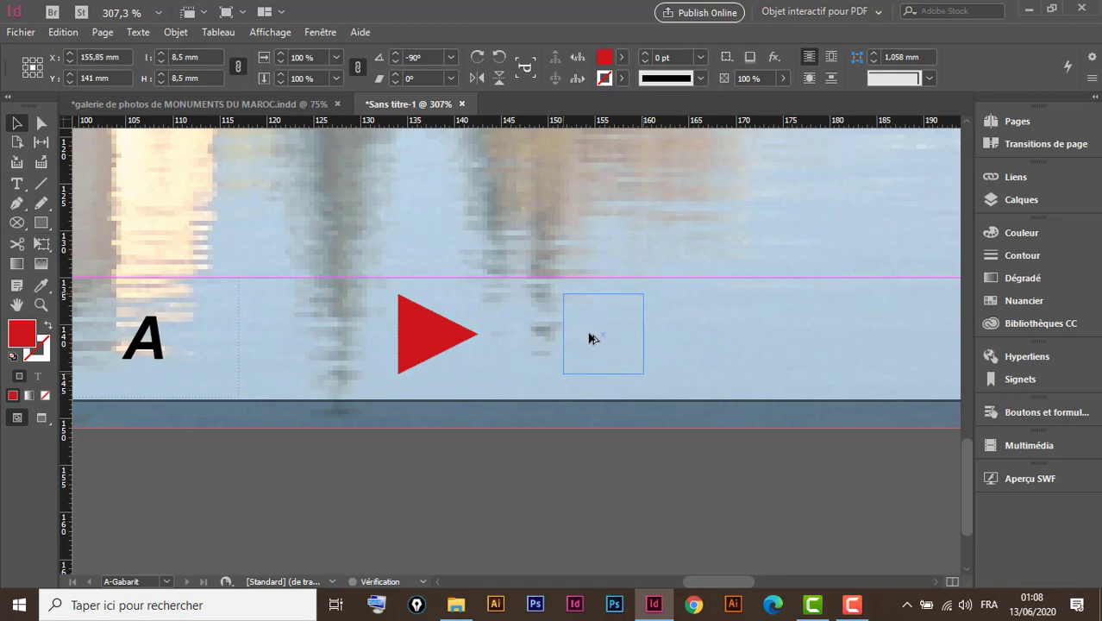
- Draw a vertical bar about 2 x 8.5 mm just right of the second triangle and give it the triangle's red fill
click(43, 222)
click(129, 243)
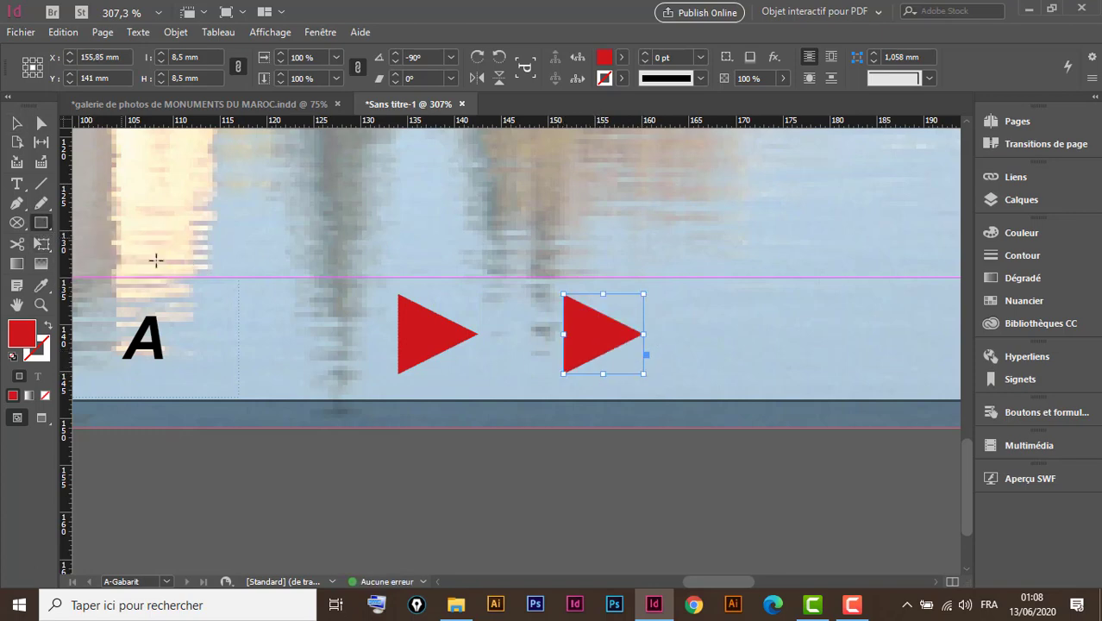
drag(652, 294, 671, 386)
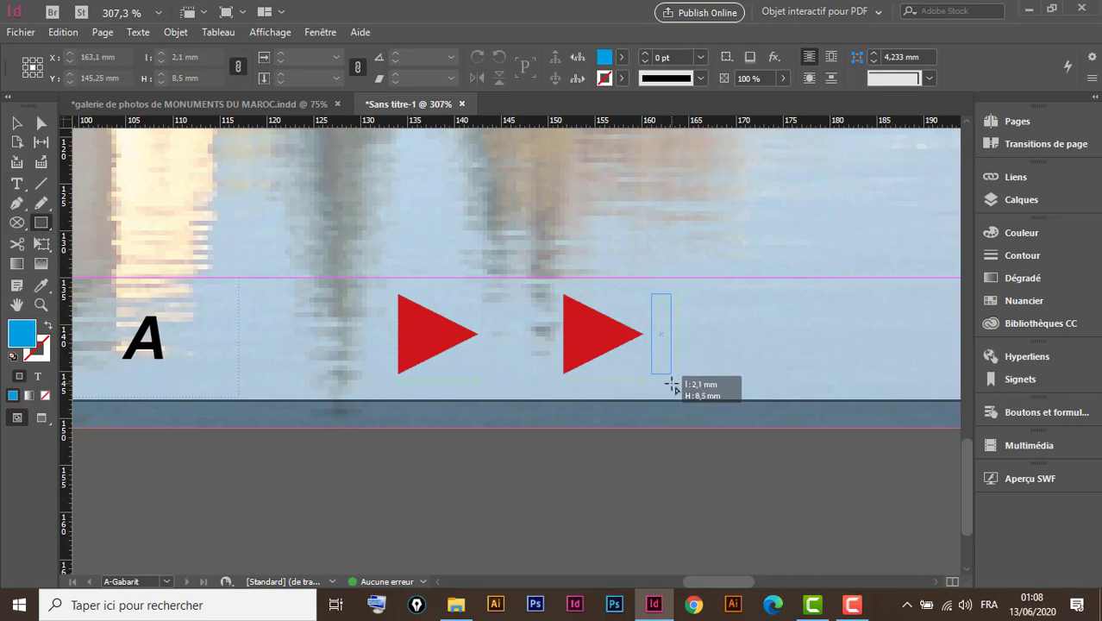
drag(672, 385, 670, 383)
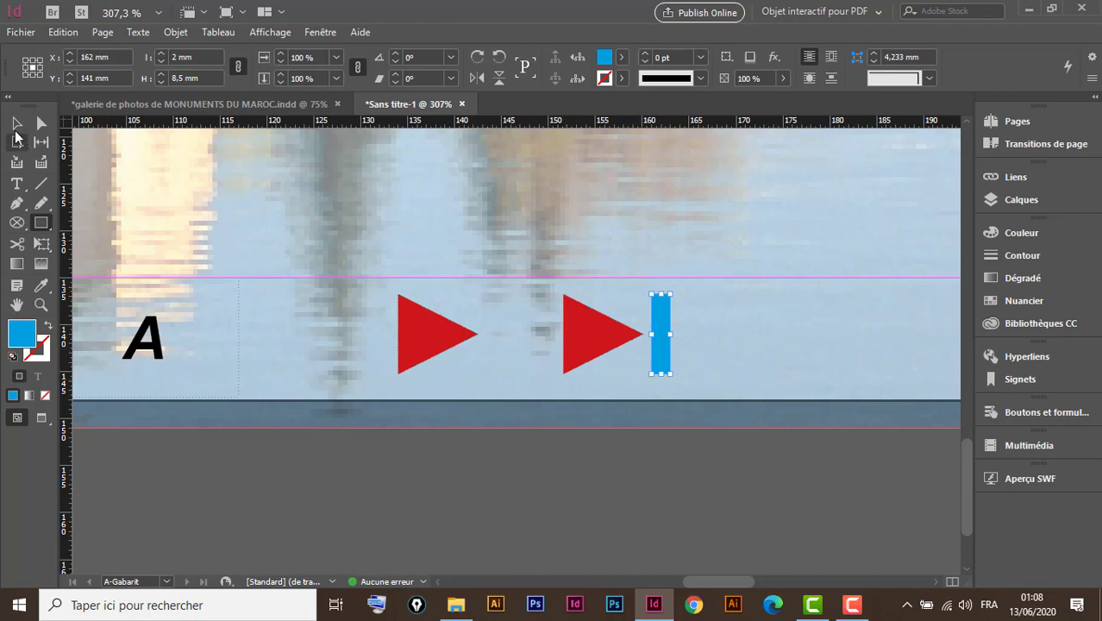
click(17, 125)
click(41, 285)
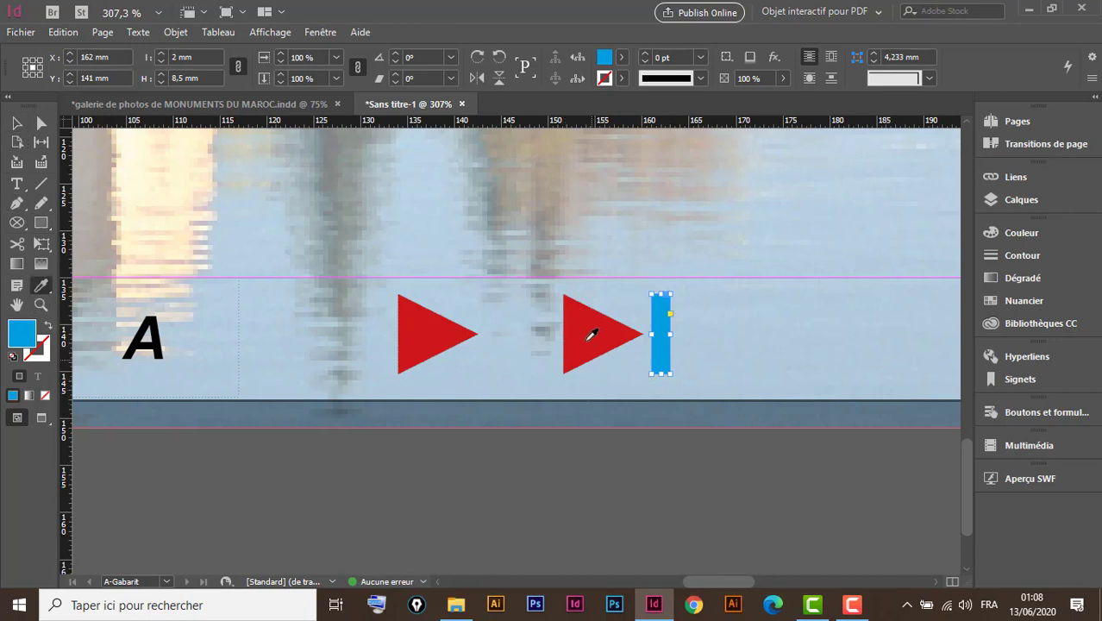
click(591, 335)
click(16, 124)
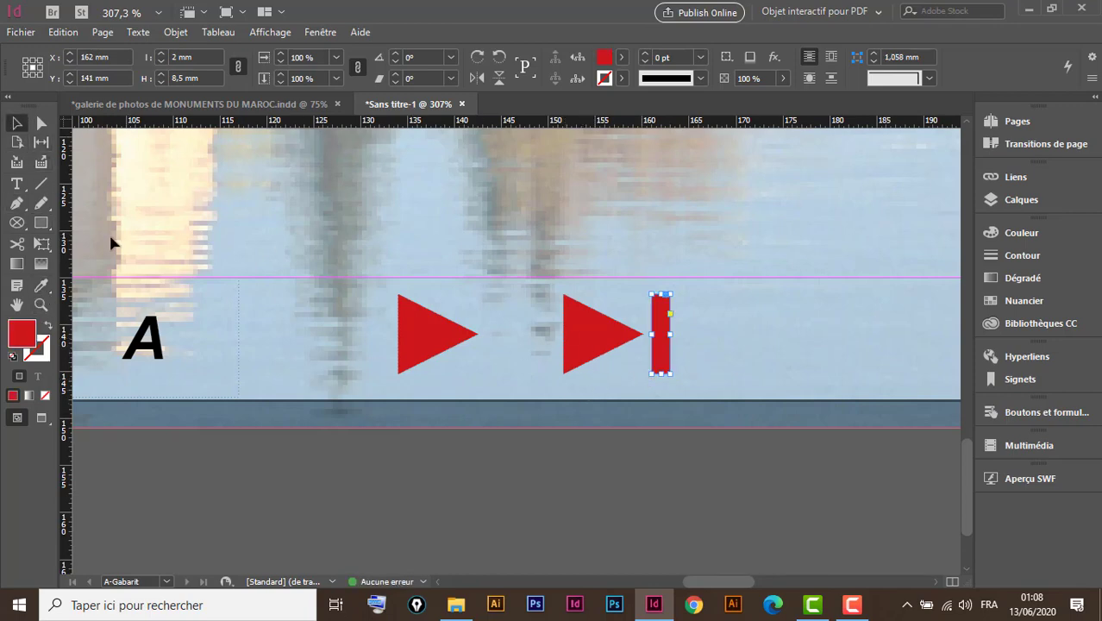
- Group the second triangle with the vertical bar beside it
drag(705, 303, 562, 366)
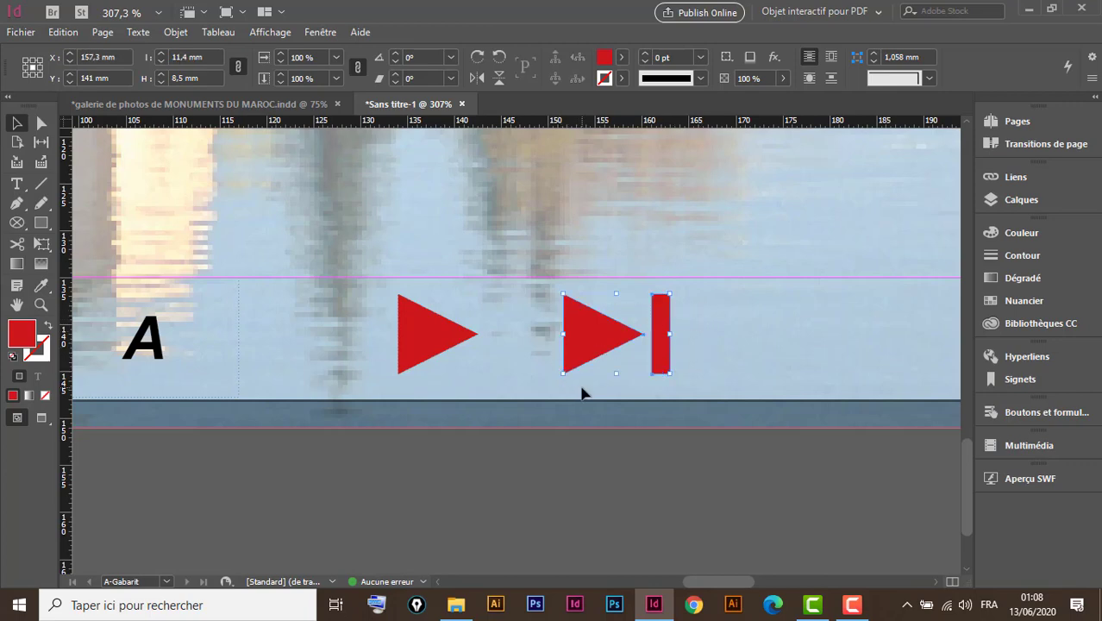
key(ctrl+g)
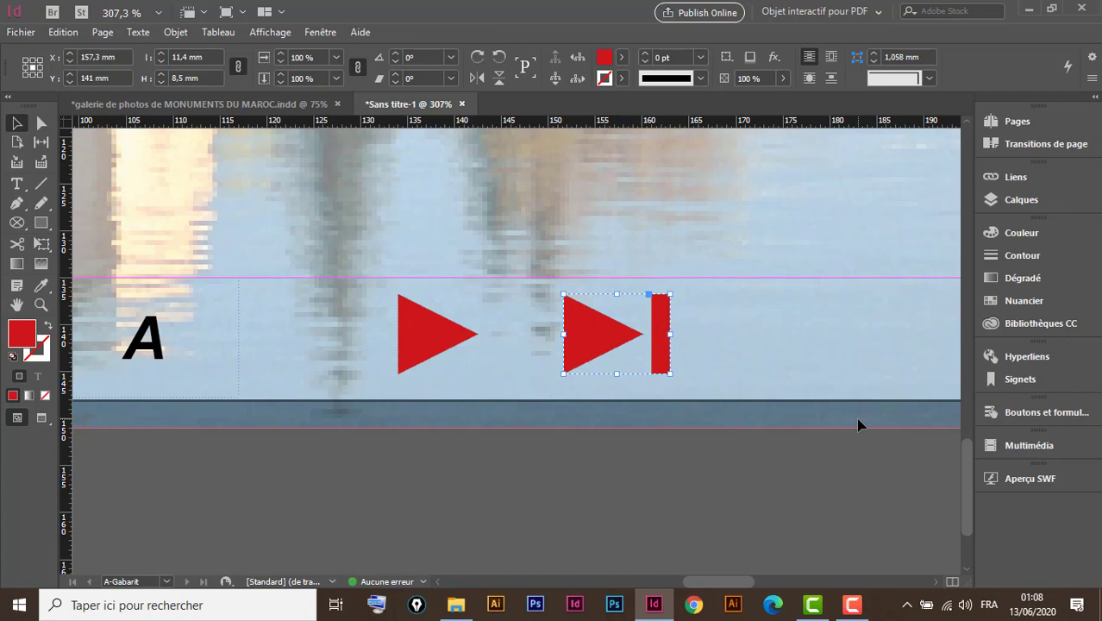
scroll(858, 424, down, 2)
scroll(603, 481, left, 5)
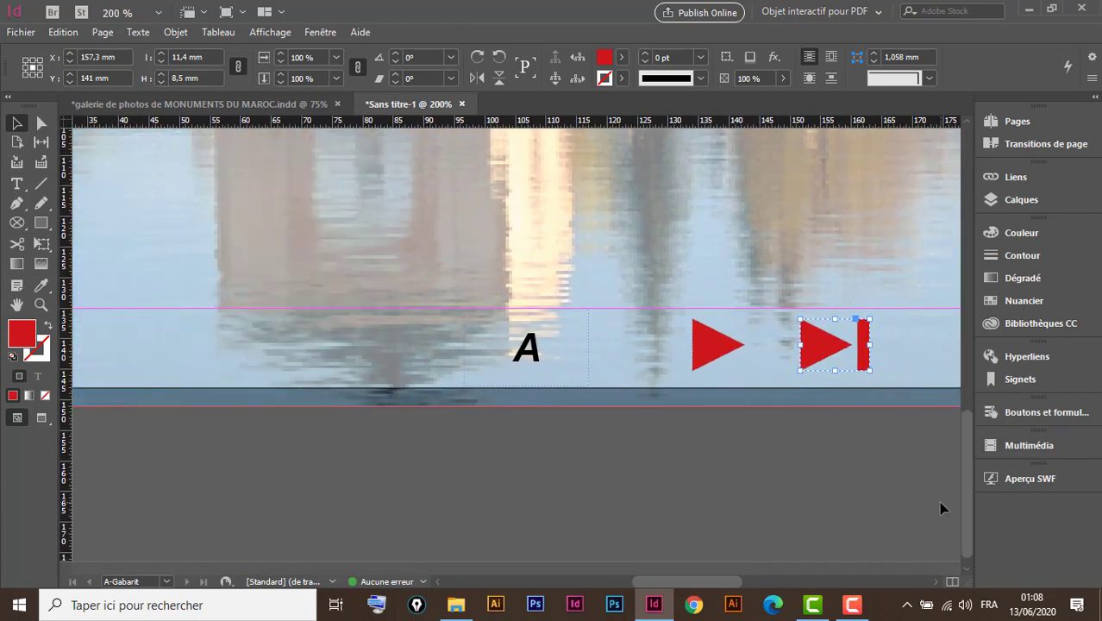
key(ctrl+minus)
scroll(561, 488, left, 4)
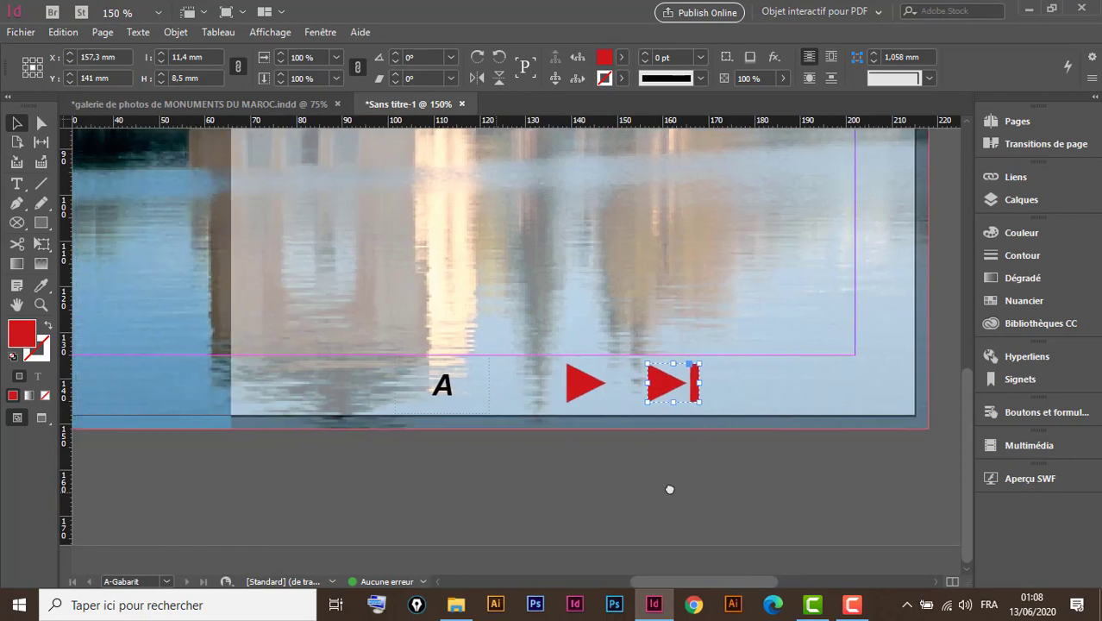
- Duplicate the triangle and the triangle-with-bar group about 85.6 mm to the left at the same height, and flip the copies horizontally
drag(770, 387, 768, 390)
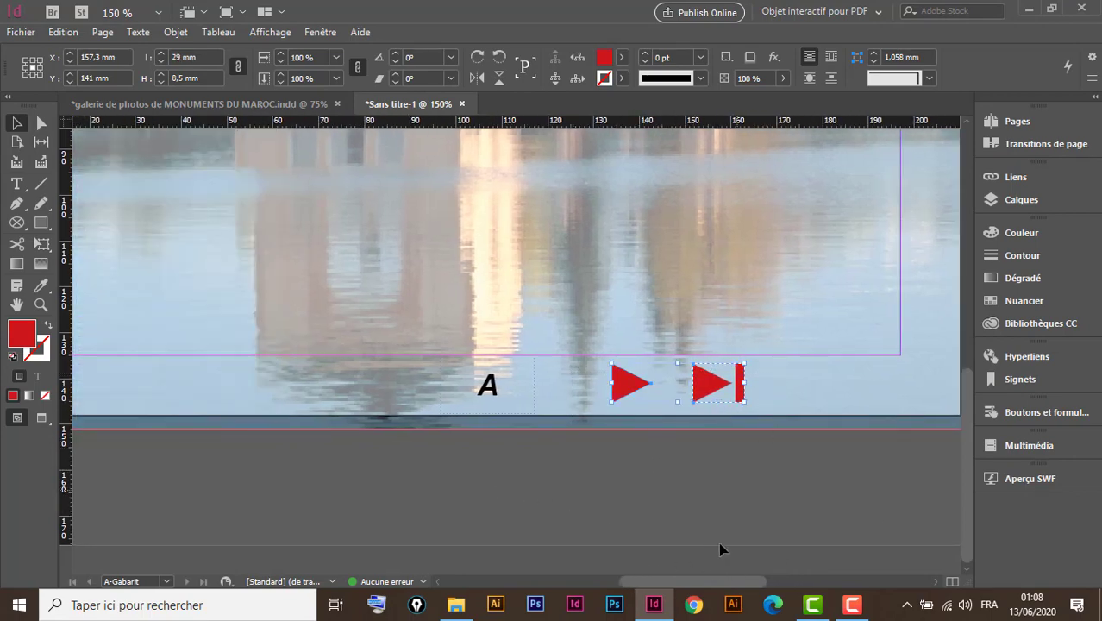
drag(574, 500, 701, 495)
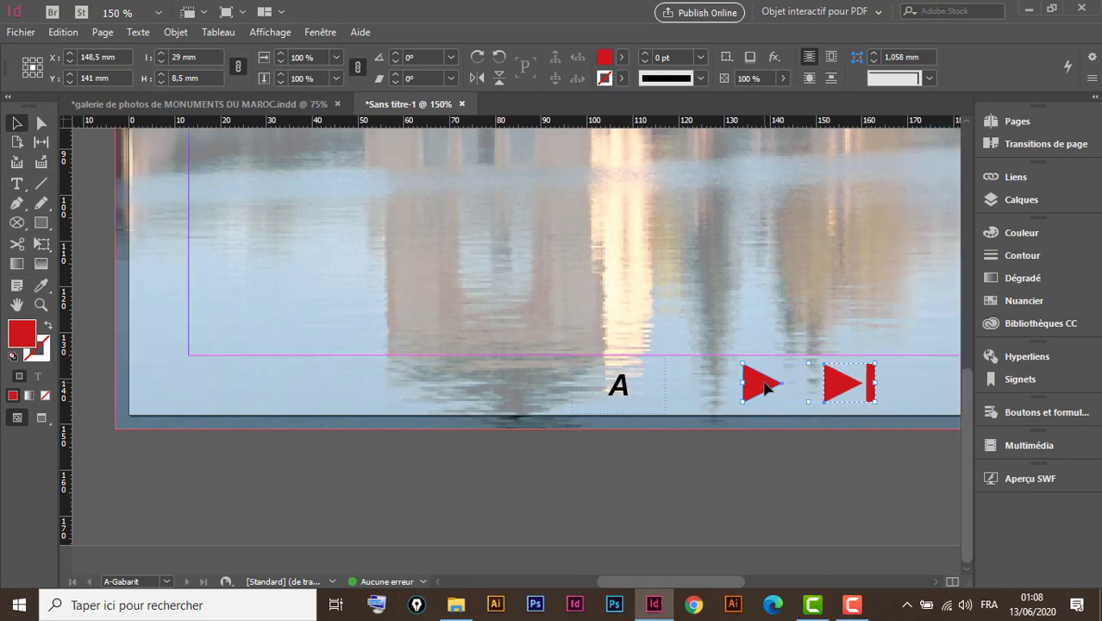
drag(767, 387, 373, 394)
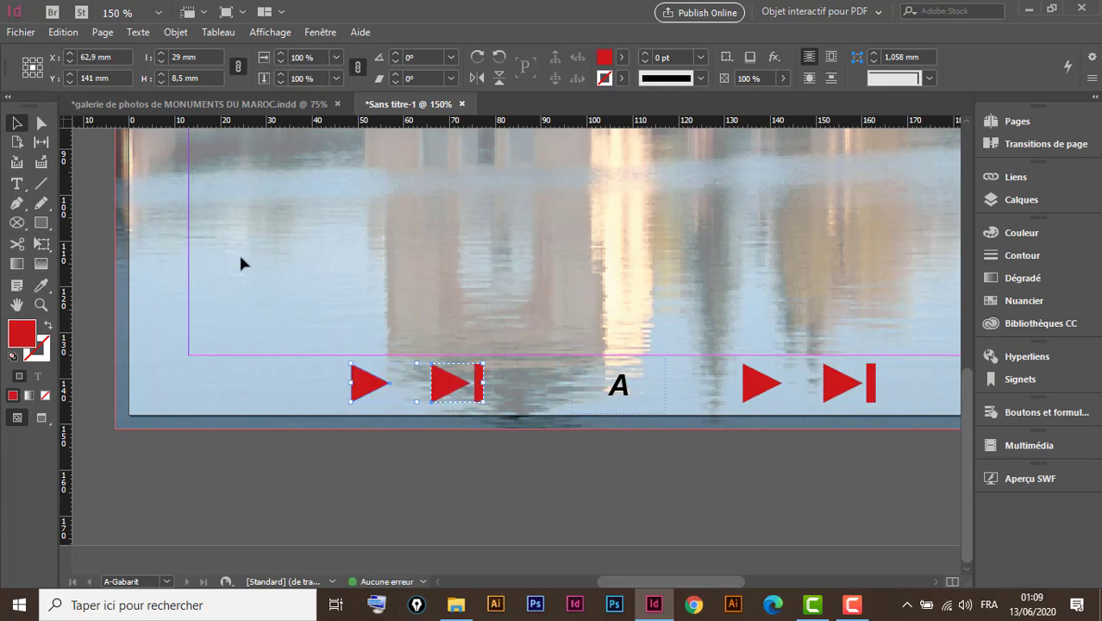
click(477, 77)
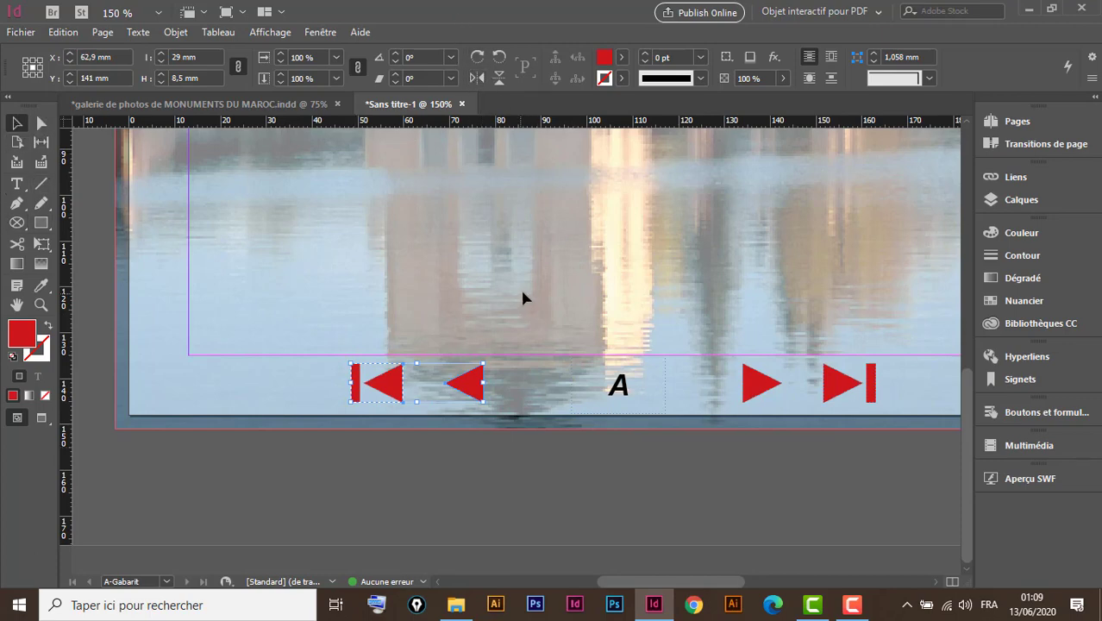
click(573, 319)
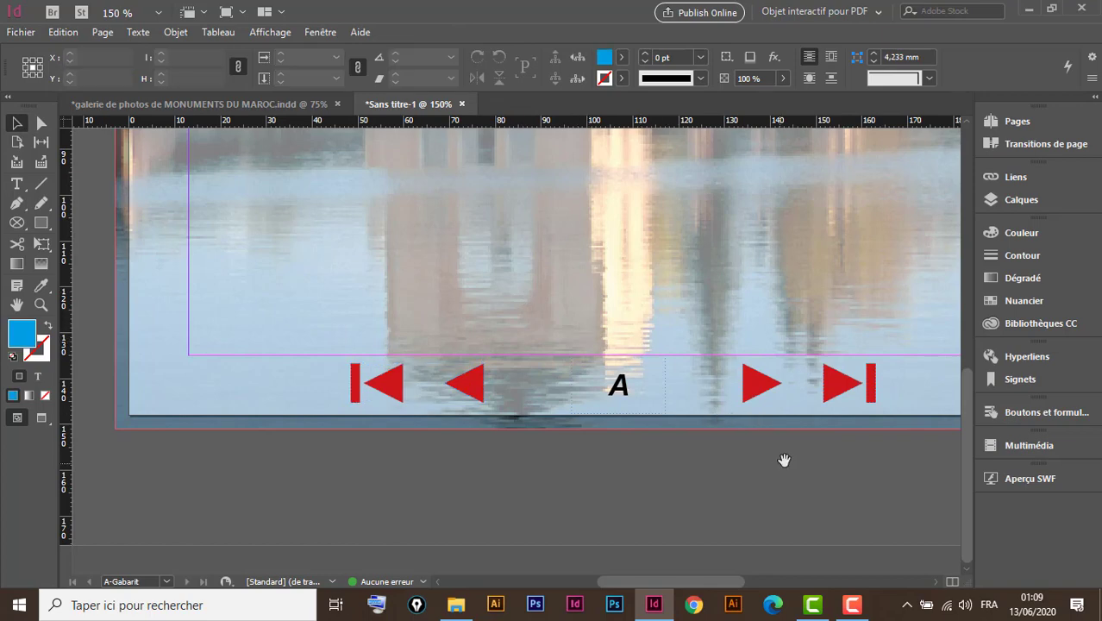
- Convert the single right-pointing triangle into a button with the action "Atteindre la page suivante"
drag(781, 457, 666, 491)
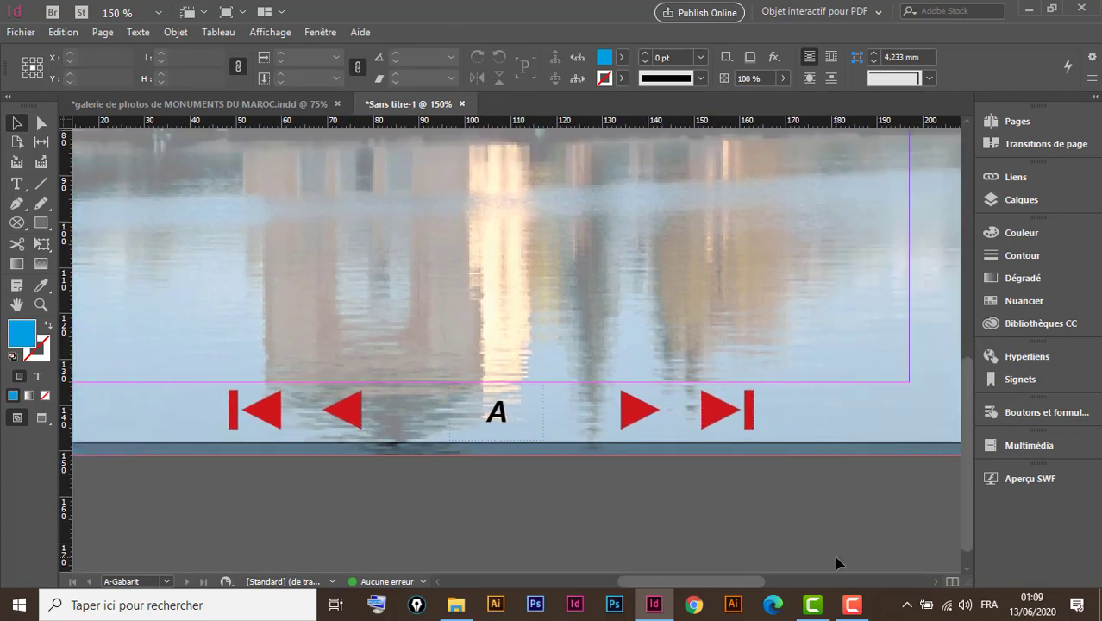
key(ctrl+1)
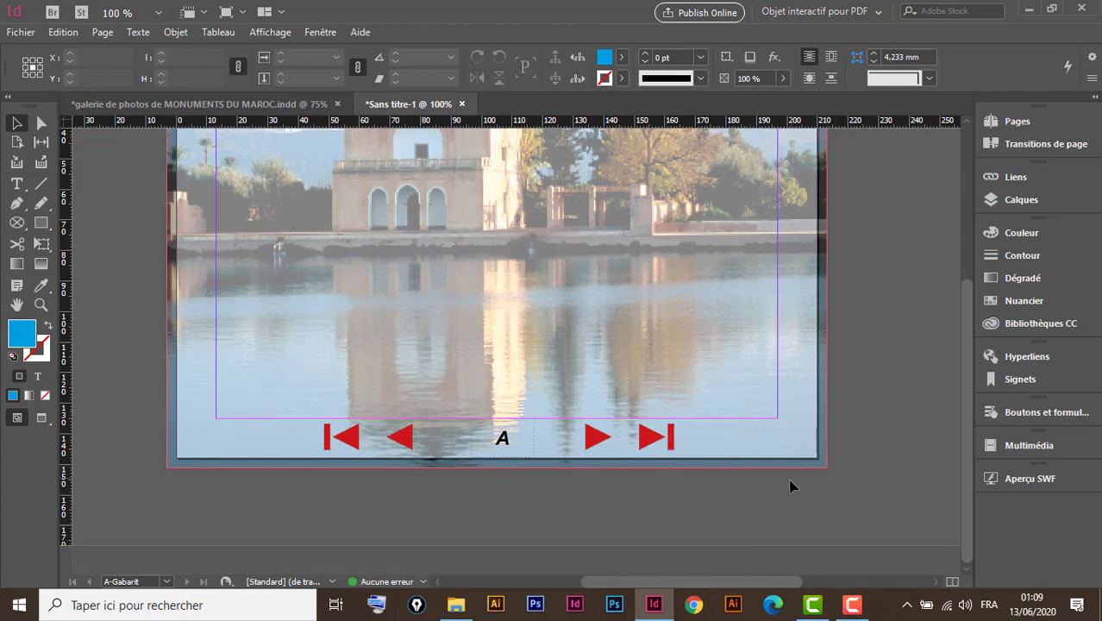
drag(790, 485, 657, 493)
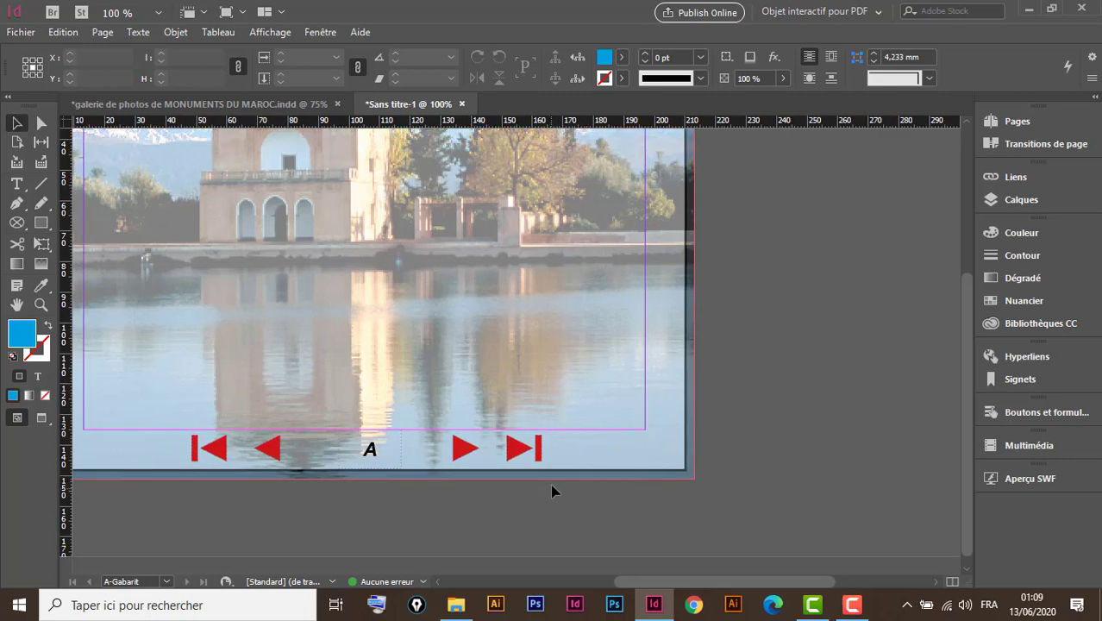
click(1054, 412)
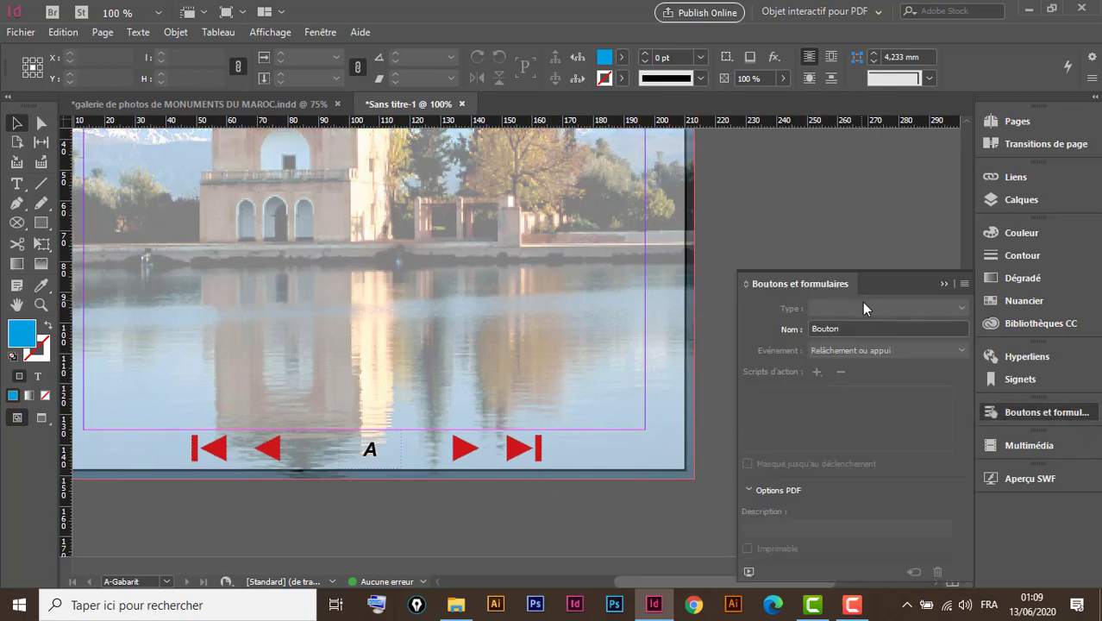
click(463, 450)
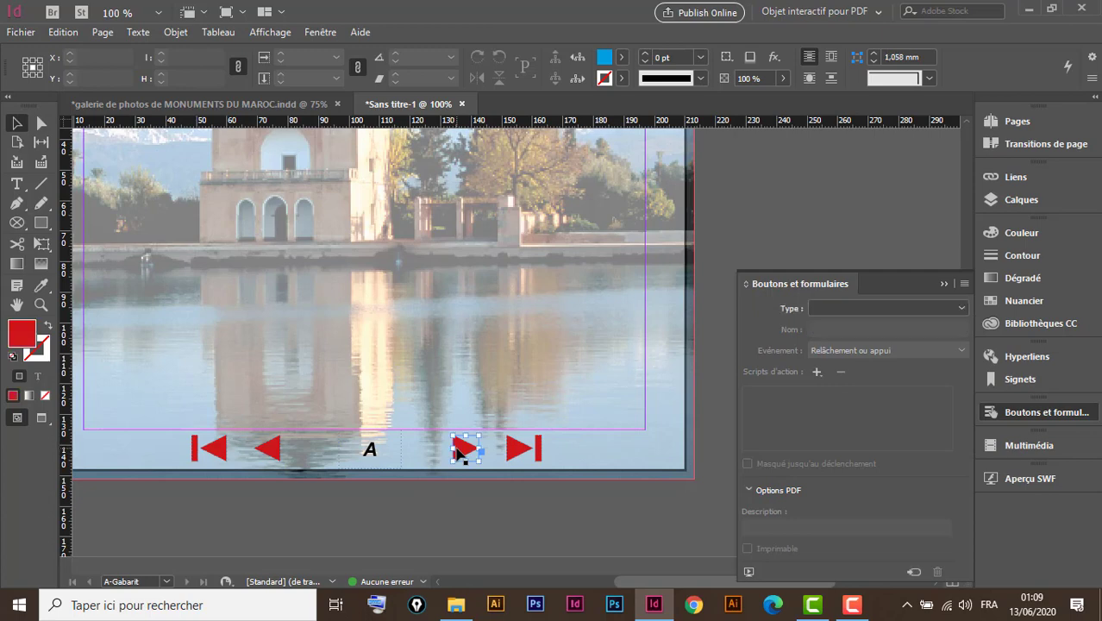
click(856, 309)
click(852, 322)
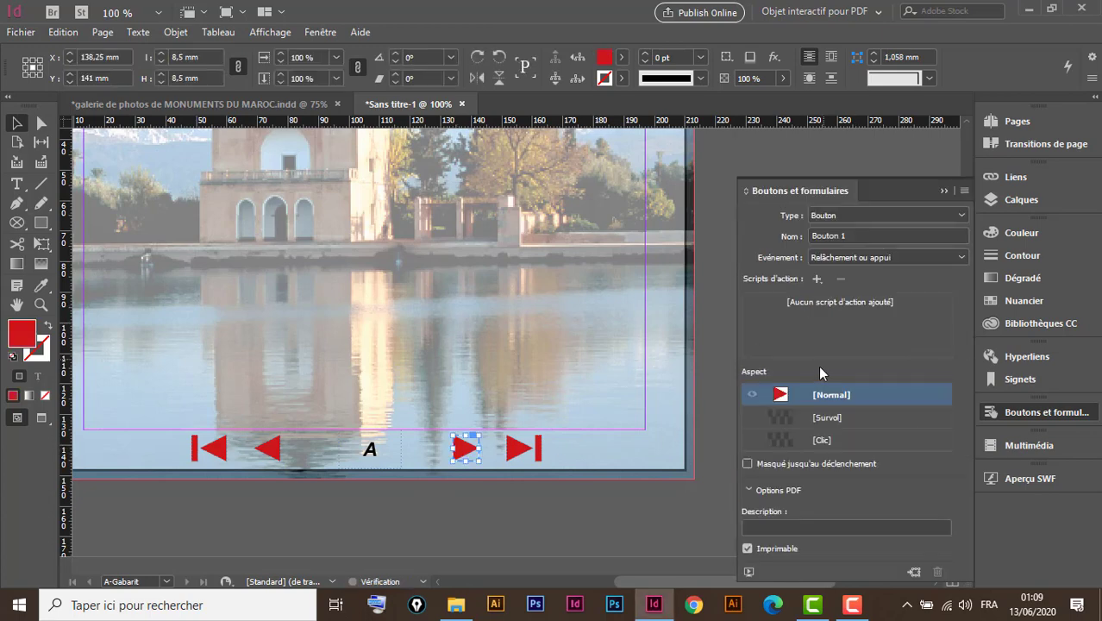
click(817, 279)
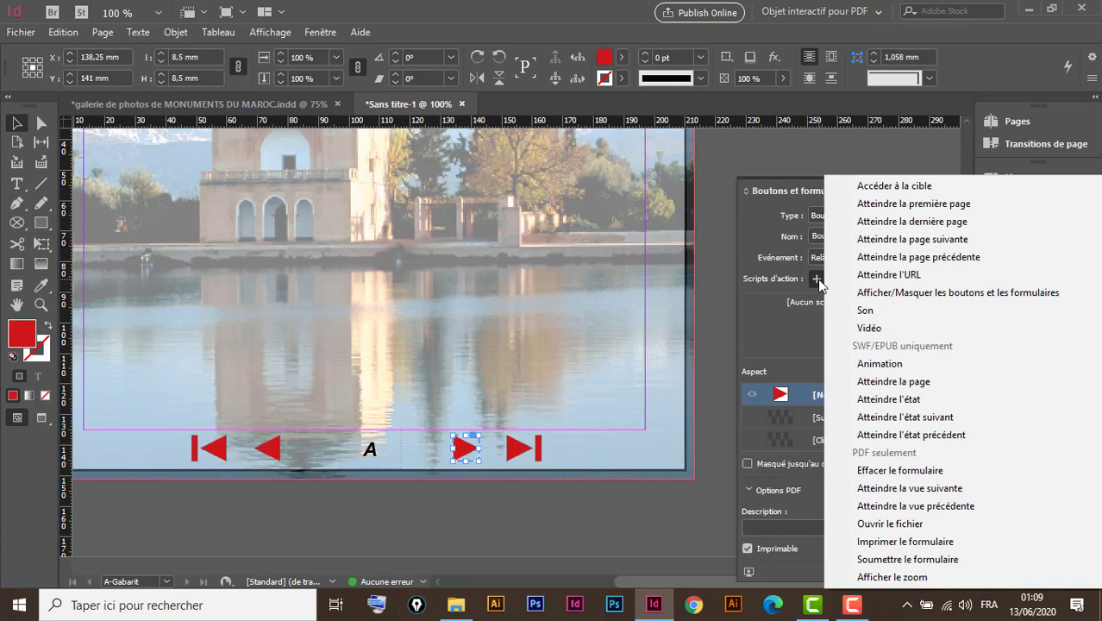
click(930, 241)
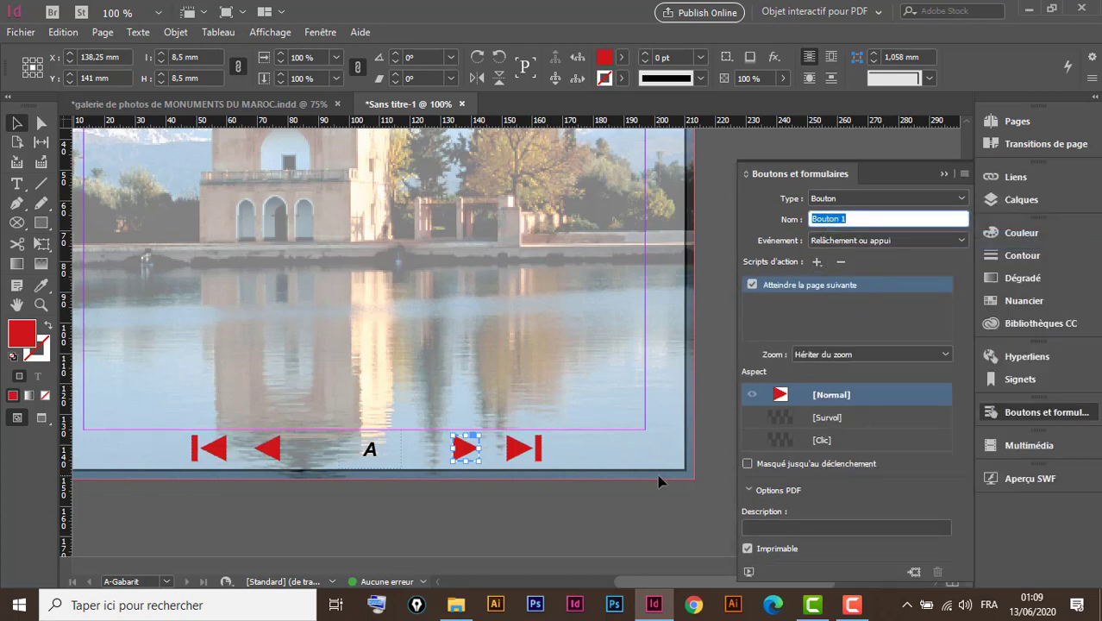
- Convert the right-pointing triangle-with-bar group into a button with the action "Atteindre la dernière page"
click(517, 452)
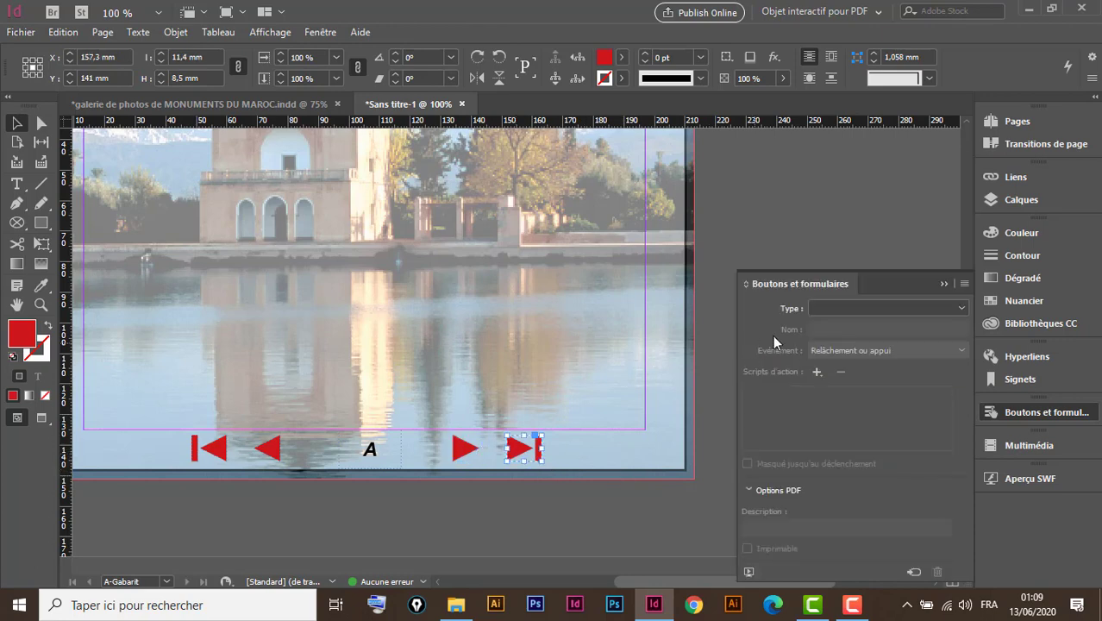
click(845, 307)
click(852, 327)
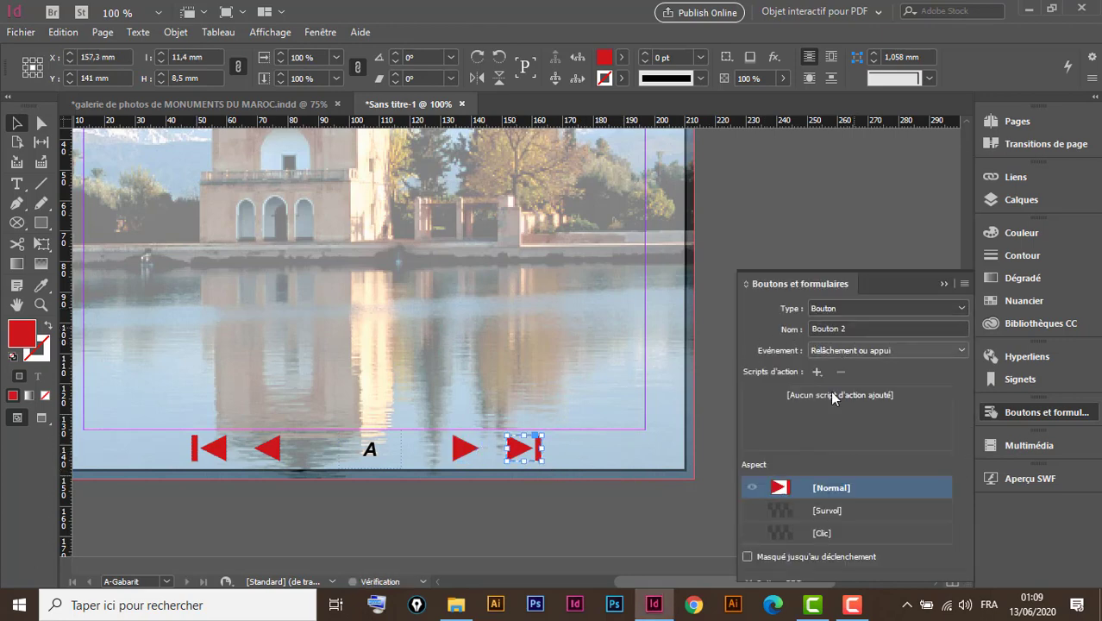
click(815, 277)
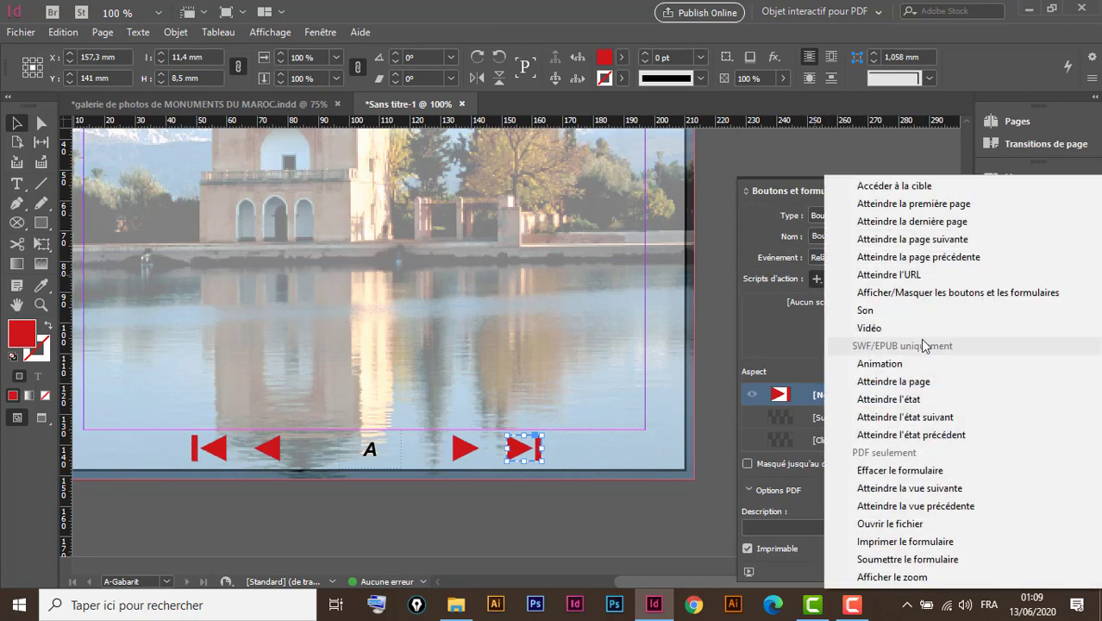
click(931, 226)
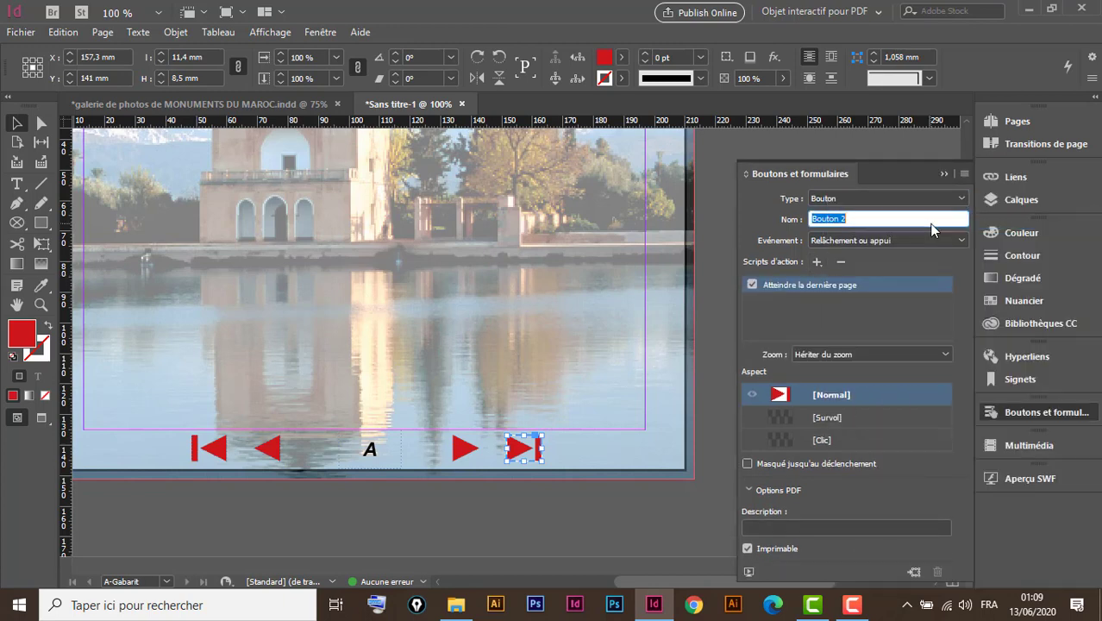
- Convert the single left-pointing triangle into a button with the action "Atteindre la page précédente"
click(269, 449)
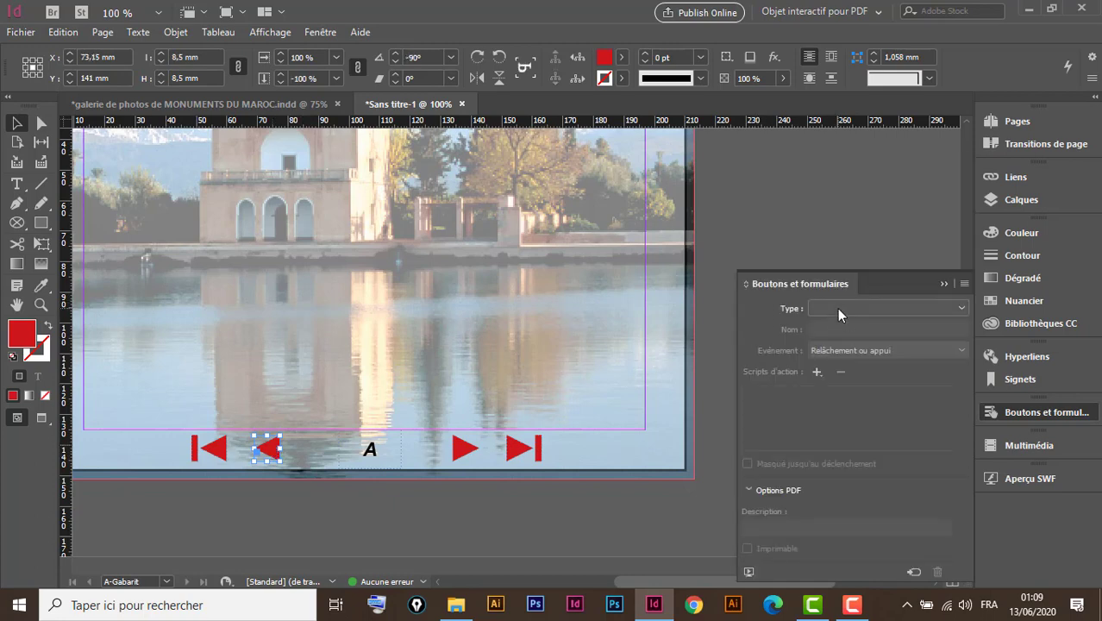
click(838, 309)
click(843, 323)
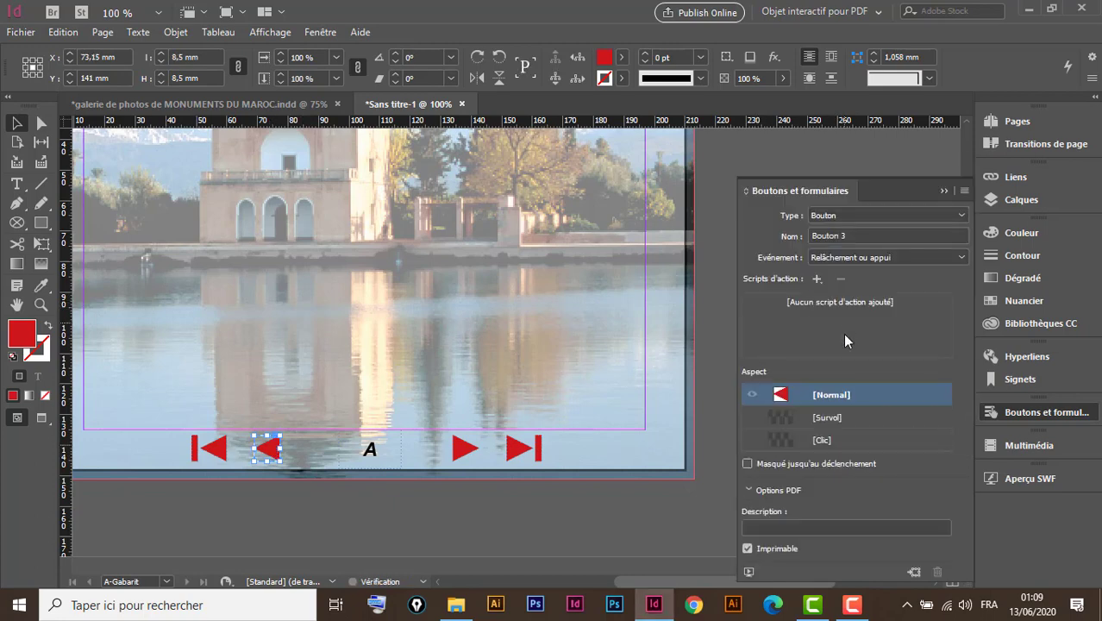
click(816, 280)
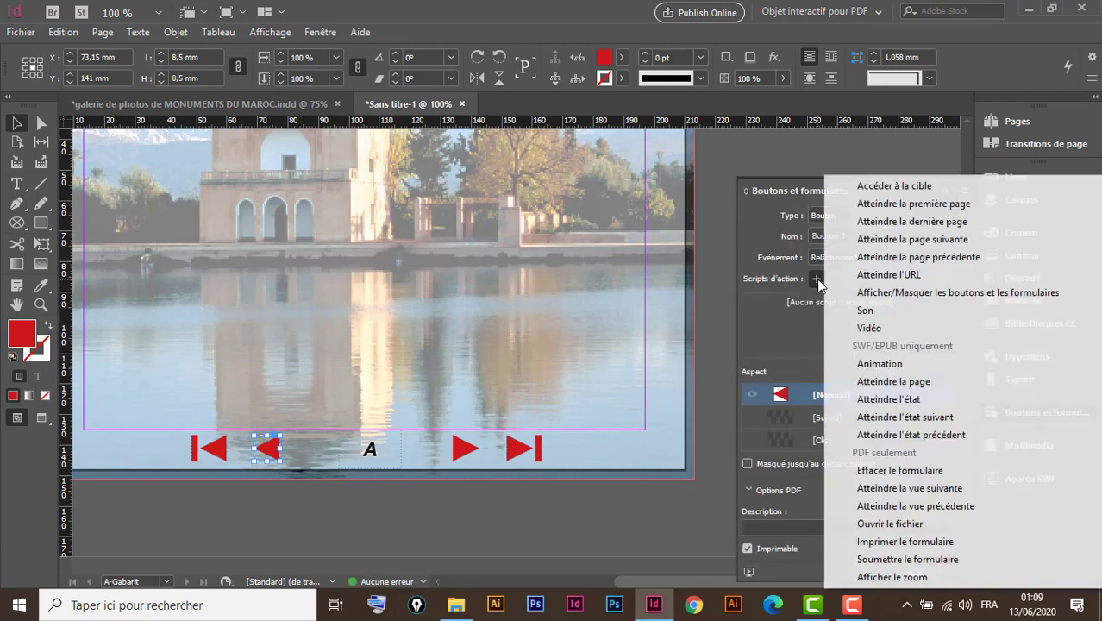
click(948, 260)
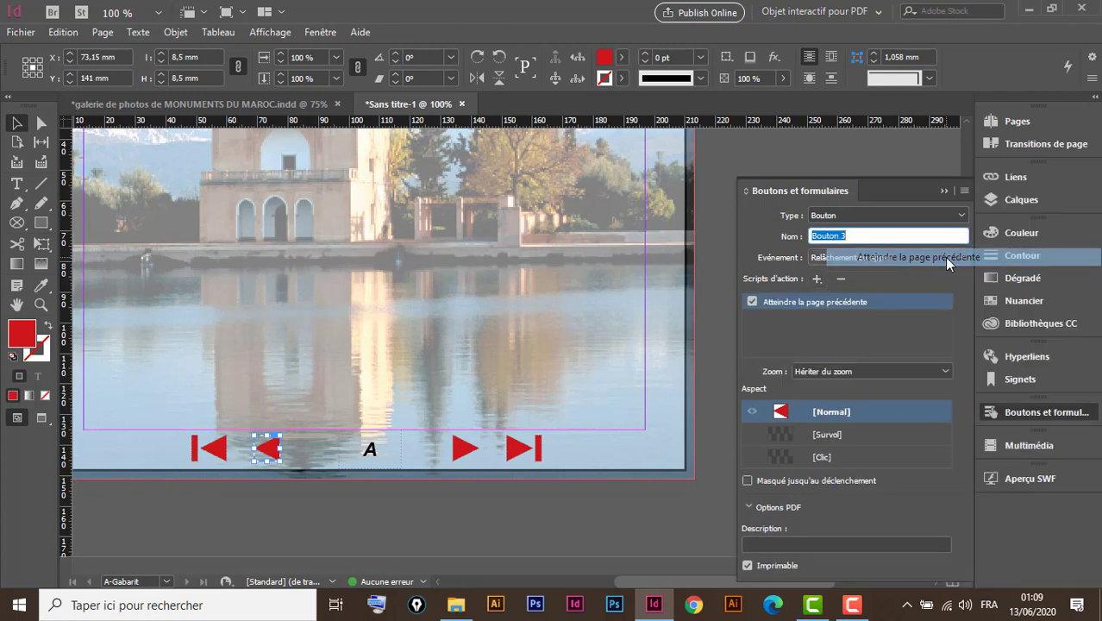
- Convert the left-pointing triangle-with-bar group into a button with the action "Atteindre la première page"
click(221, 457)
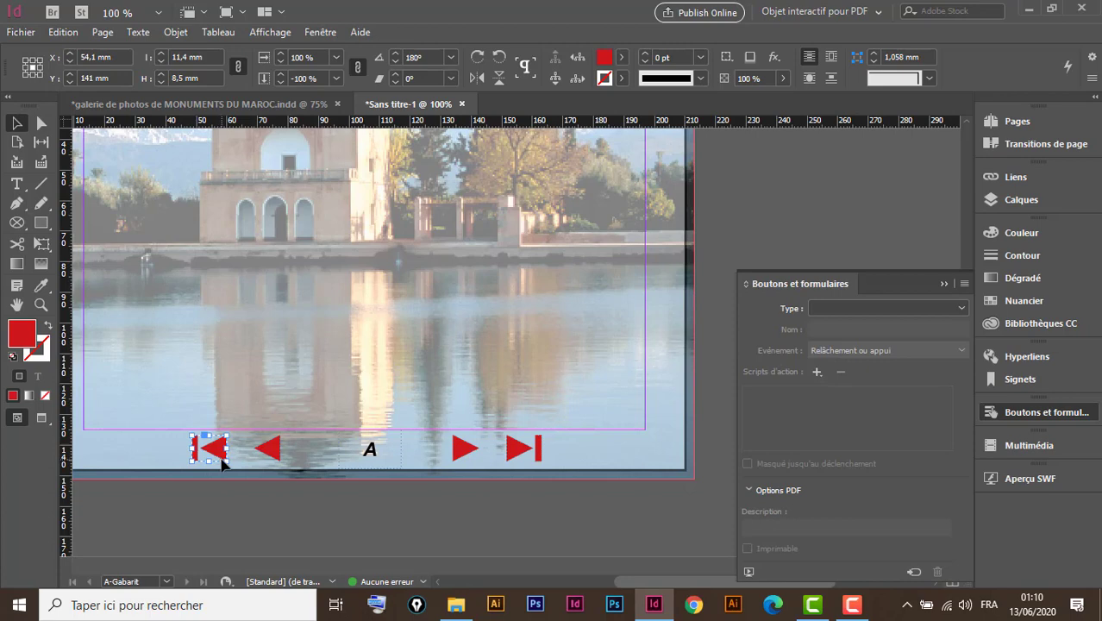
click(870, 311)
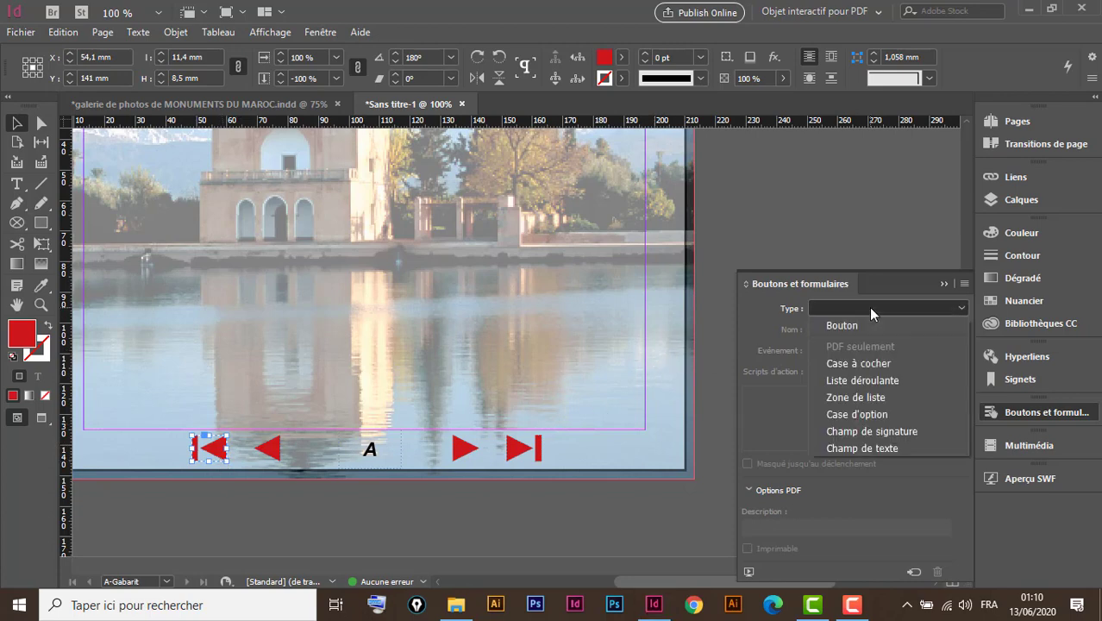
click(854, 326)
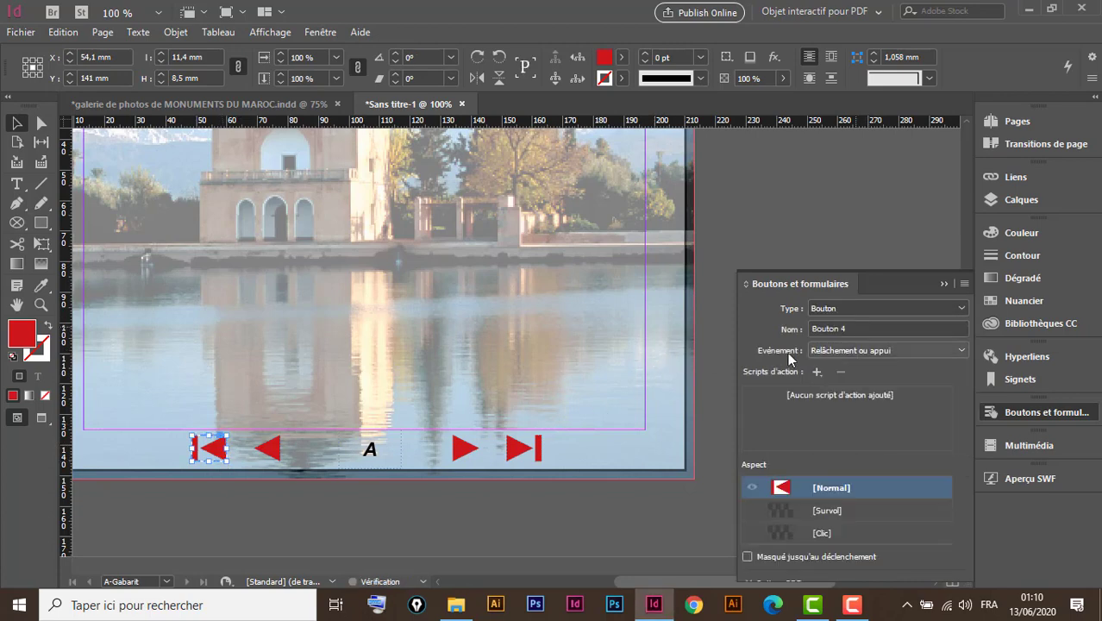
click(816, 278)
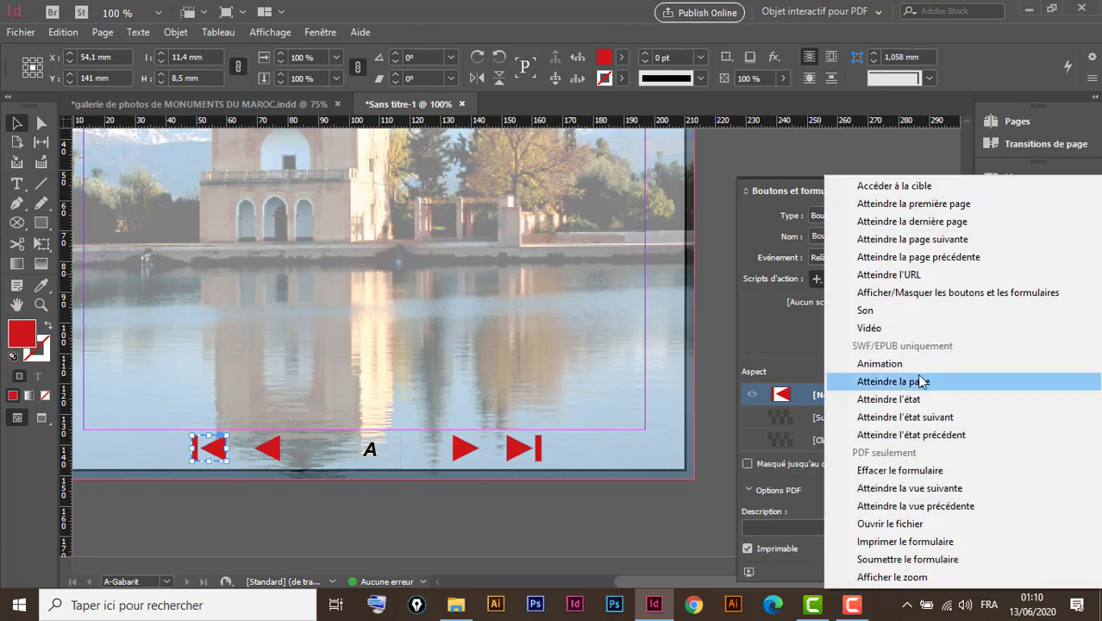
click(938, 213)
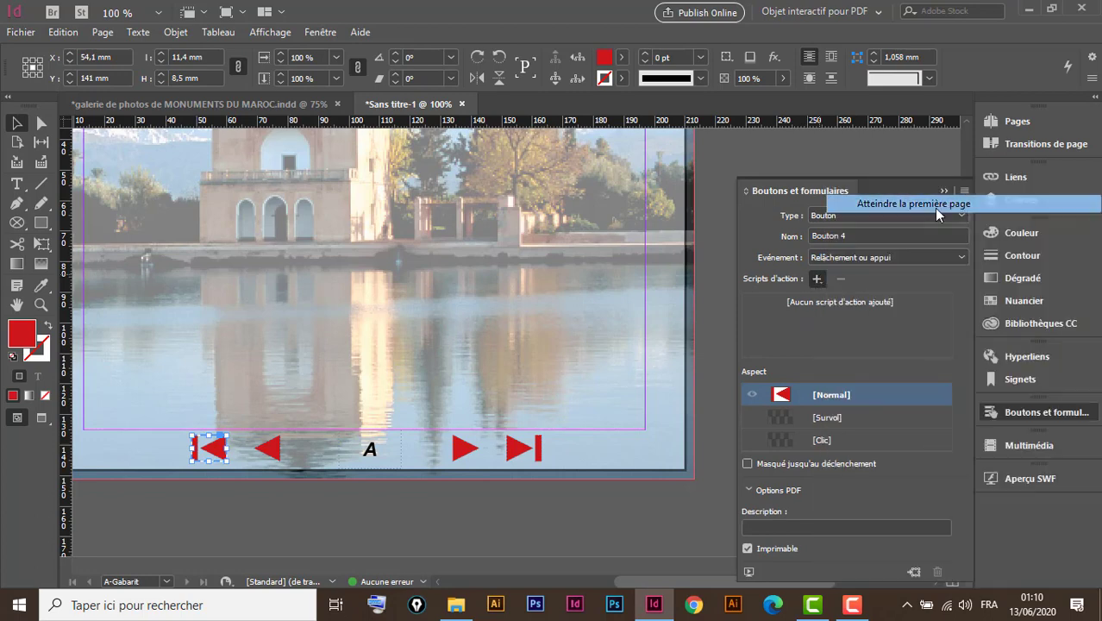
- Play the document's SWF preview and test the next-page, first-page and last-page buttons, and close the preview
click(1009, 480)
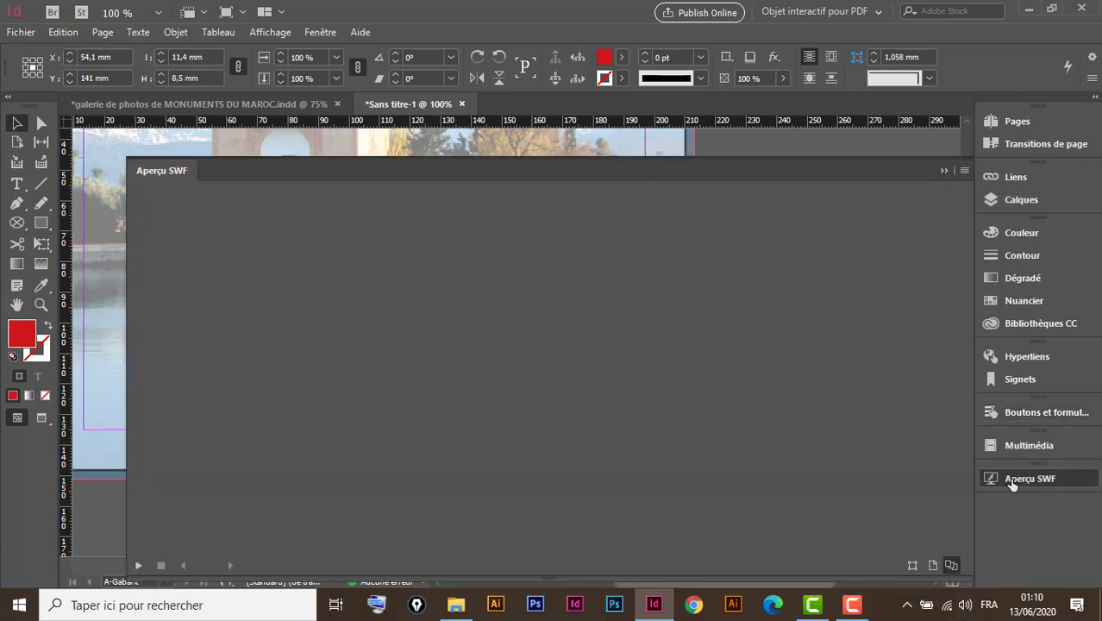
click(142, 567)
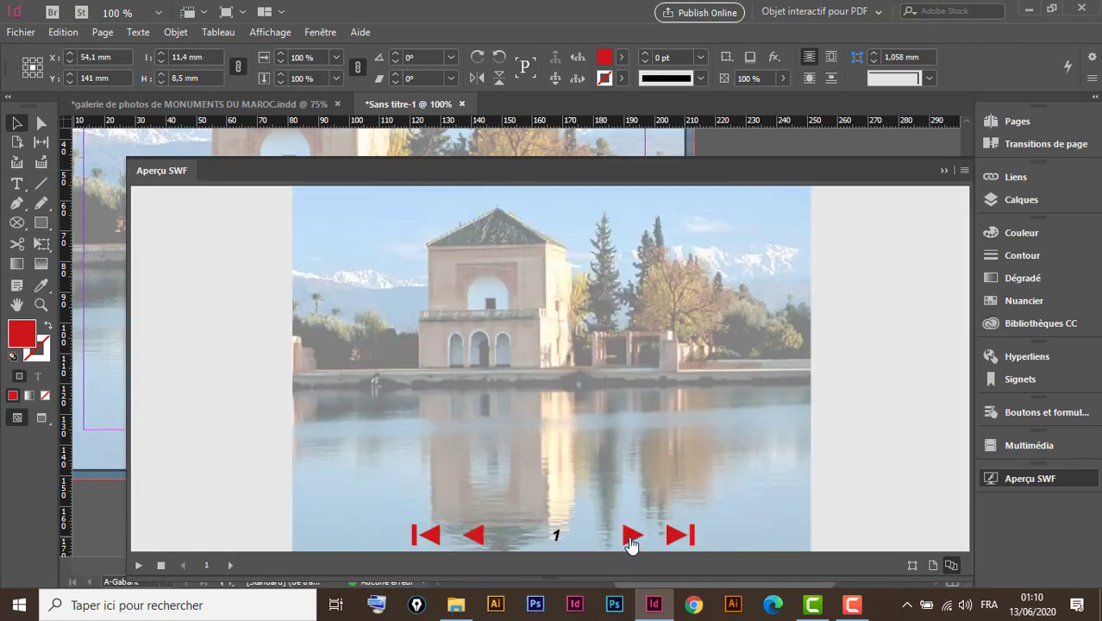
click(632, 541)
click(632, 541)
click(428, 537)
click(676, 537)
click(944, 170)
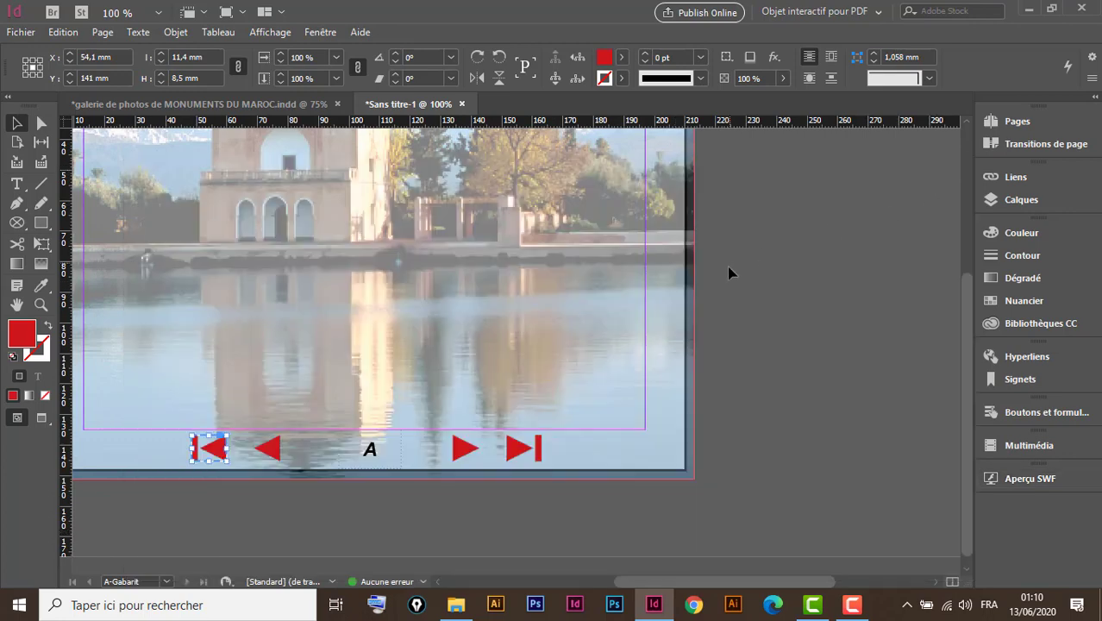
- Examine the title banner and photo layout on page 1 of galerie de photos de MONUMENTS DU MAROC.indd, and return to Sans titre-1
key(ctrl+minus)
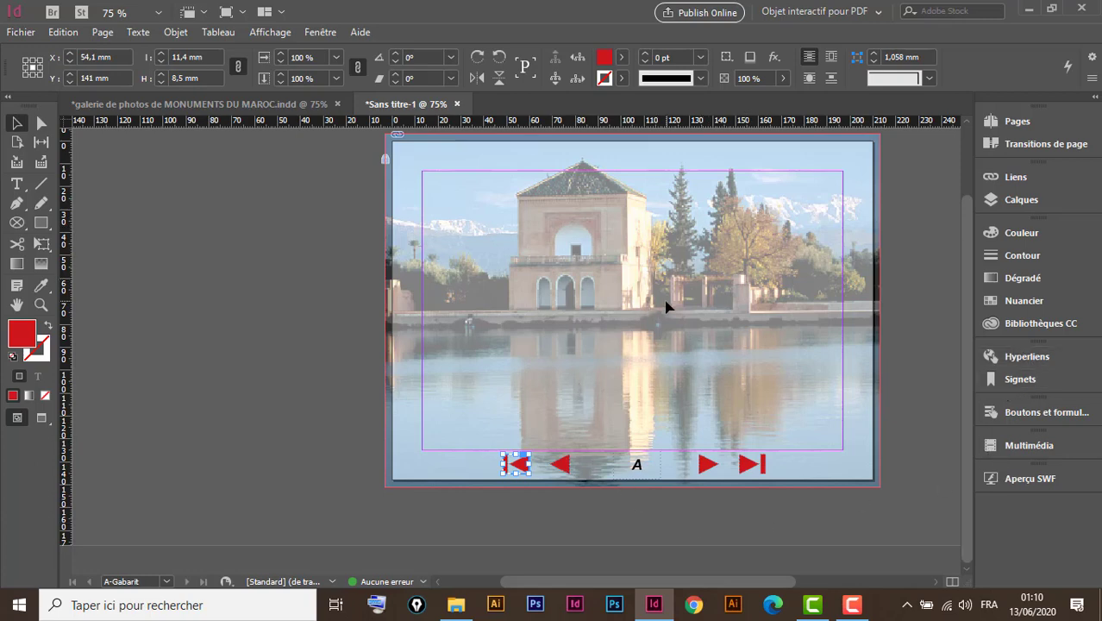
click(283, 105)
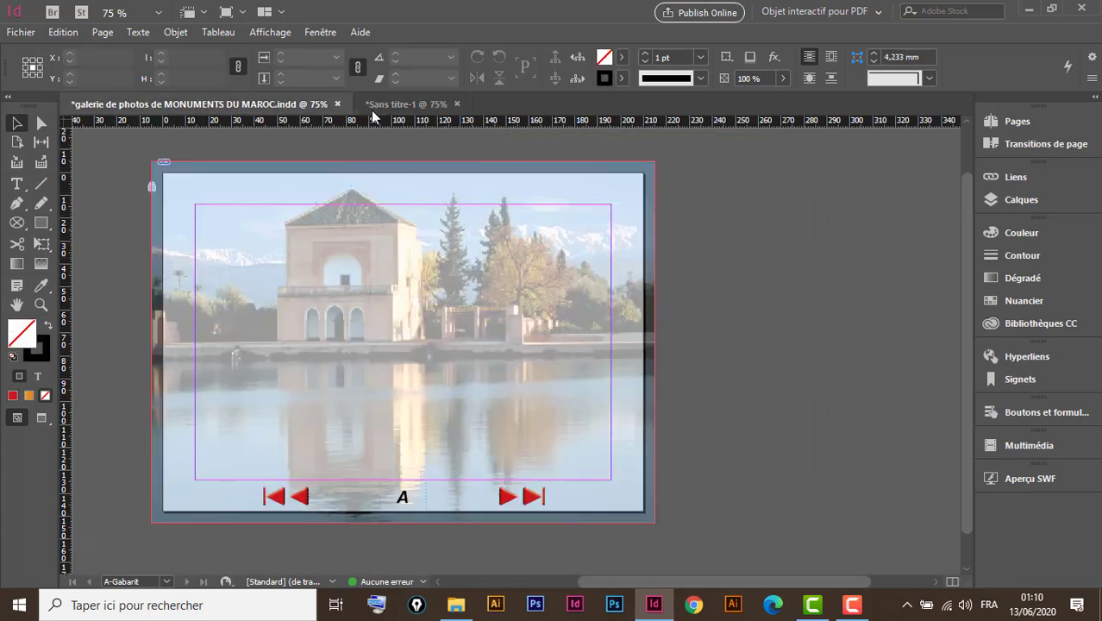
click(1017, 121)
click(817, 216)
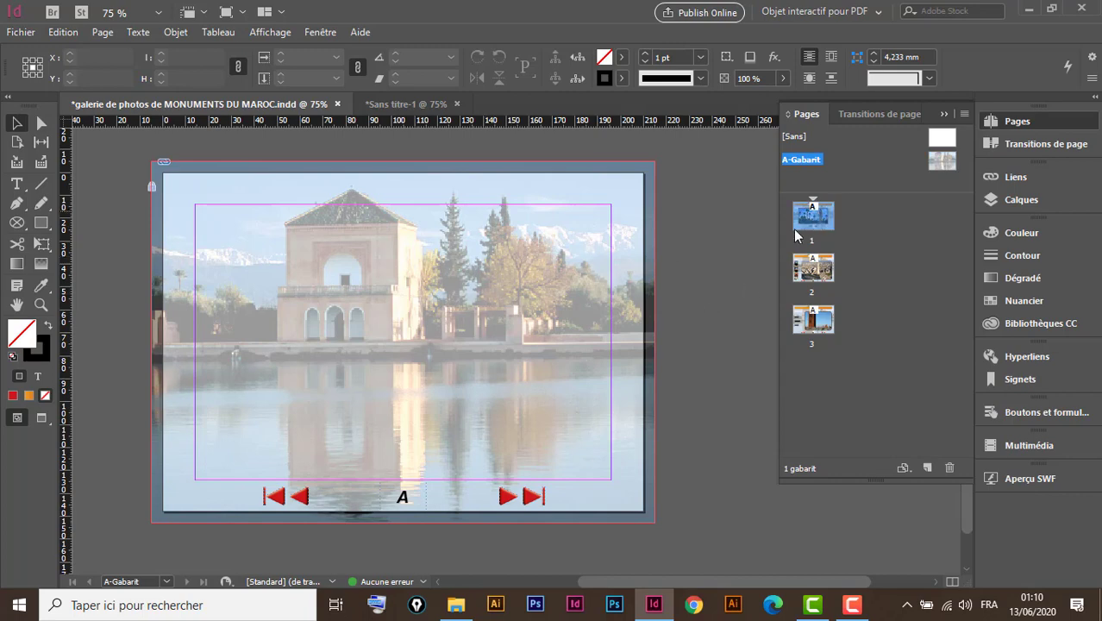
double_click(818, 218)
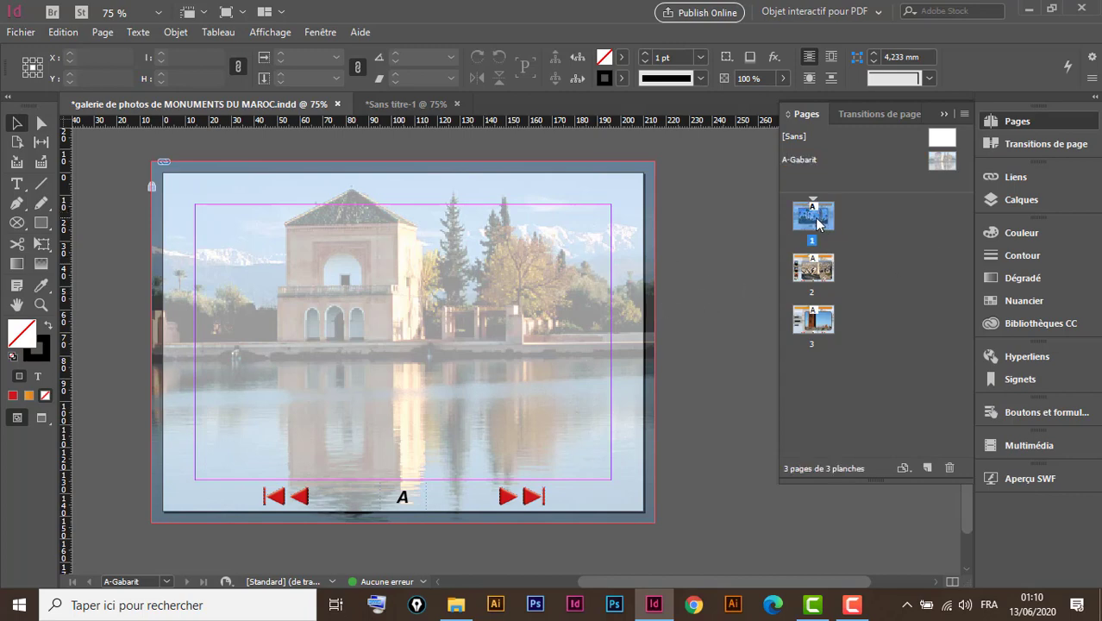
click(599, 222)
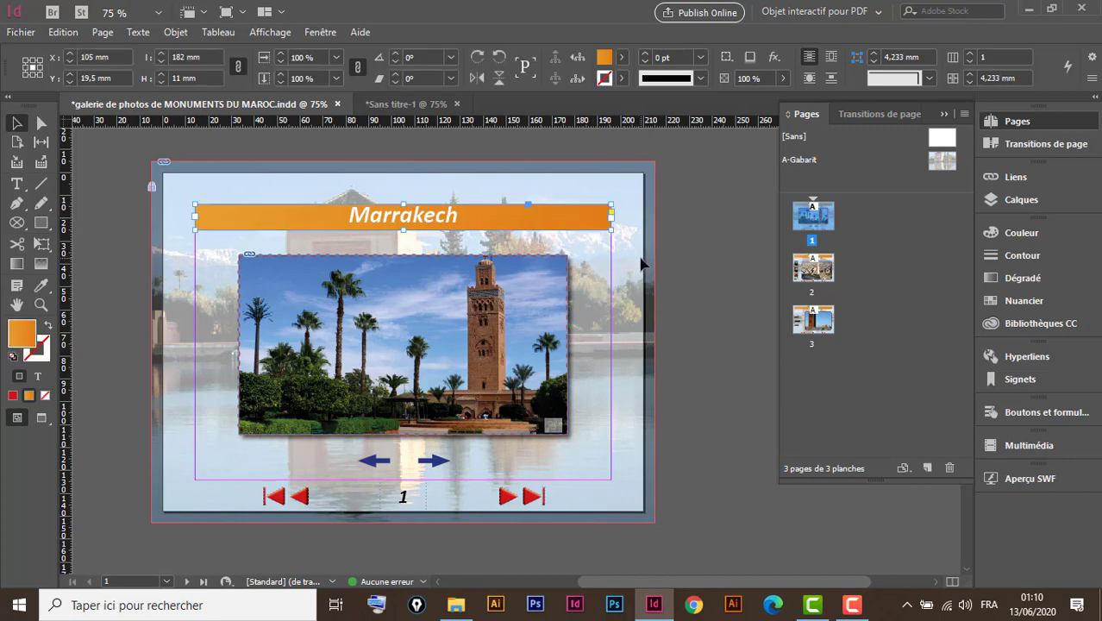
click(402, 104)
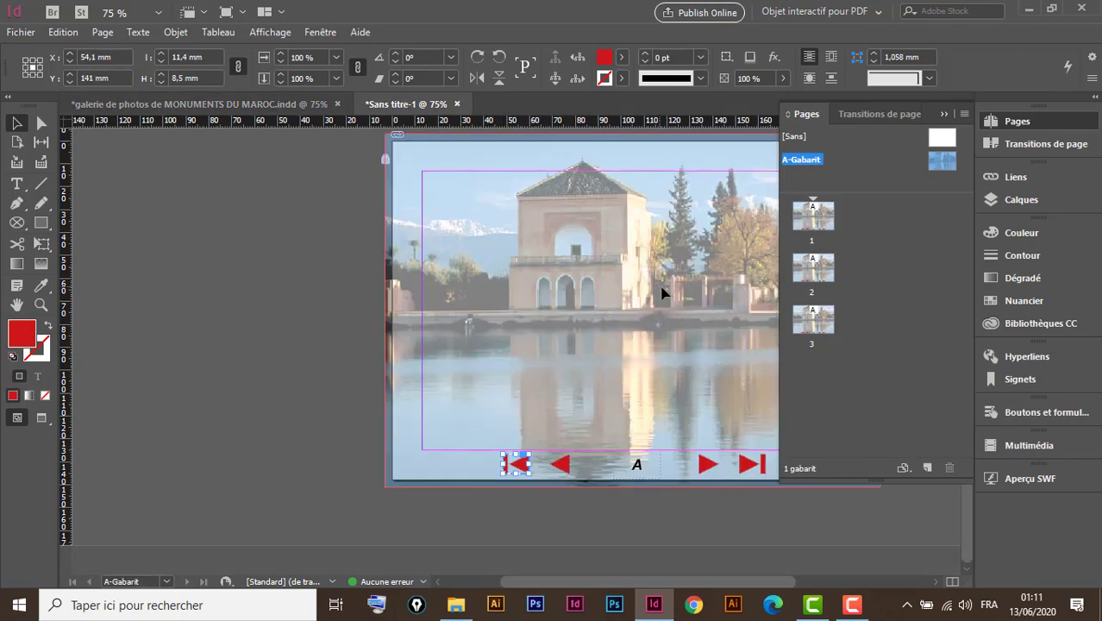
- Paste the copied orange Marrakech banner in place on page 1 of the document, discarding the first misplaced copy
drag(684, 285, 480, 304)
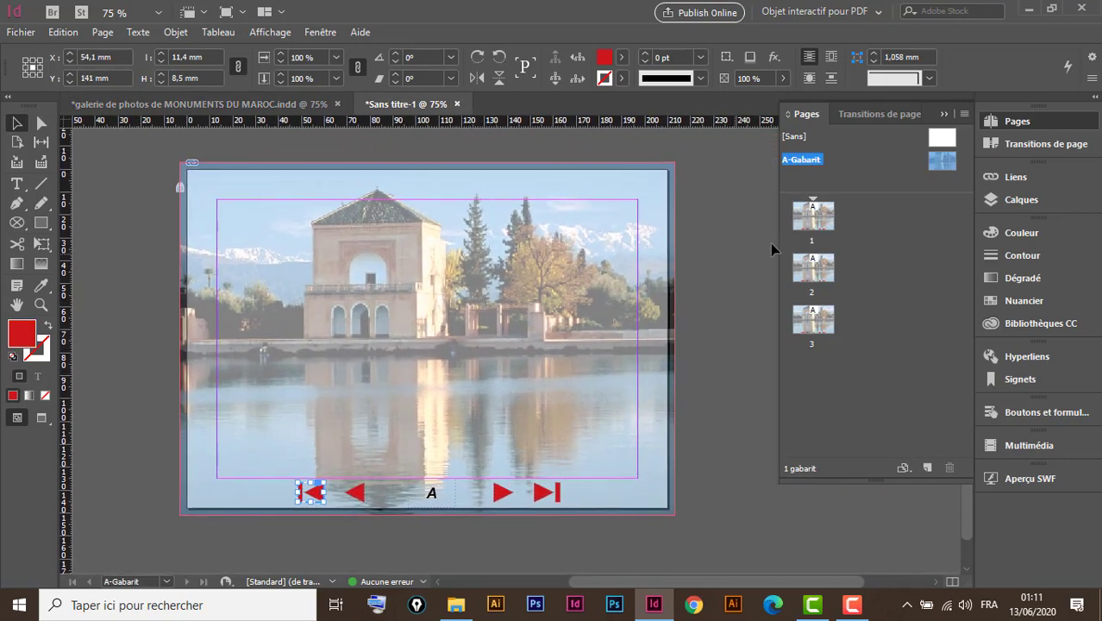
double_click(817, 217)
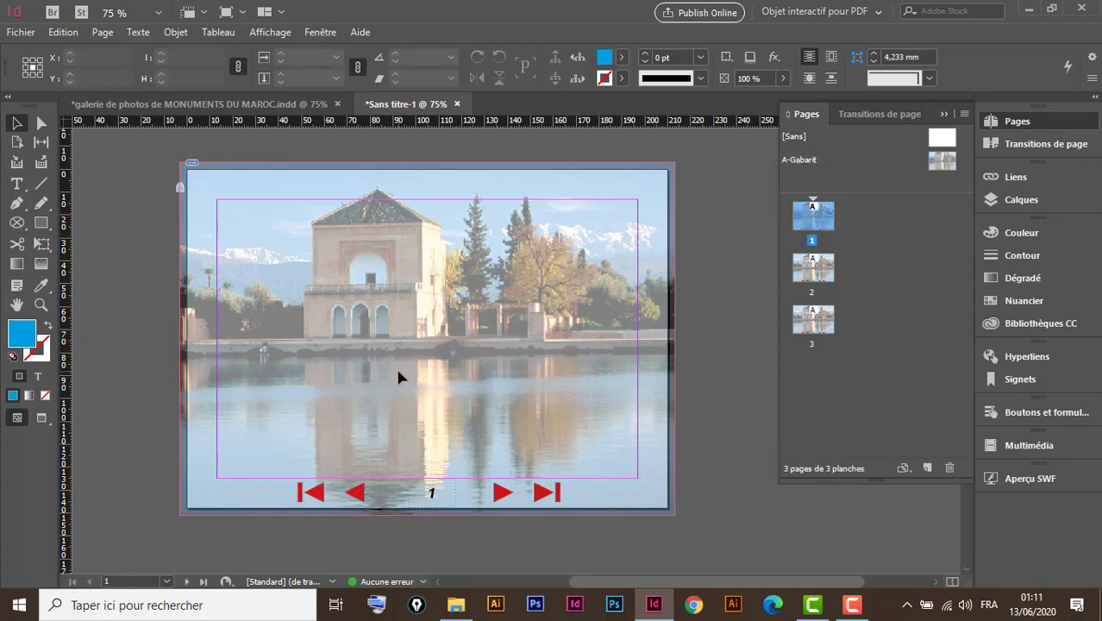
click(445, 349)
key(ctrl+alt+shift+v)
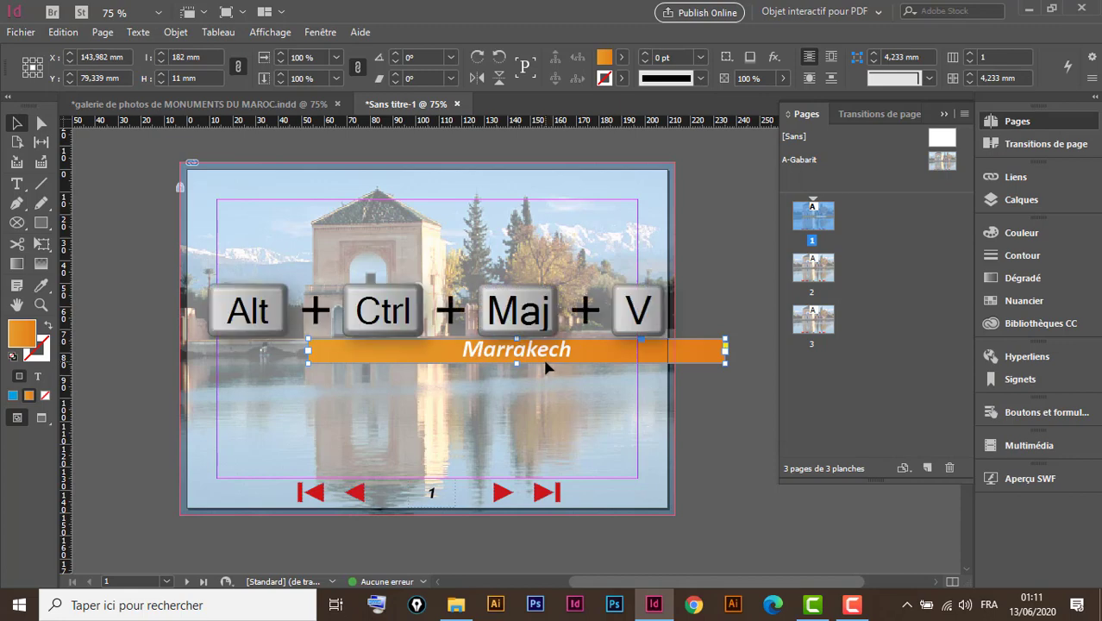
key(Delete)
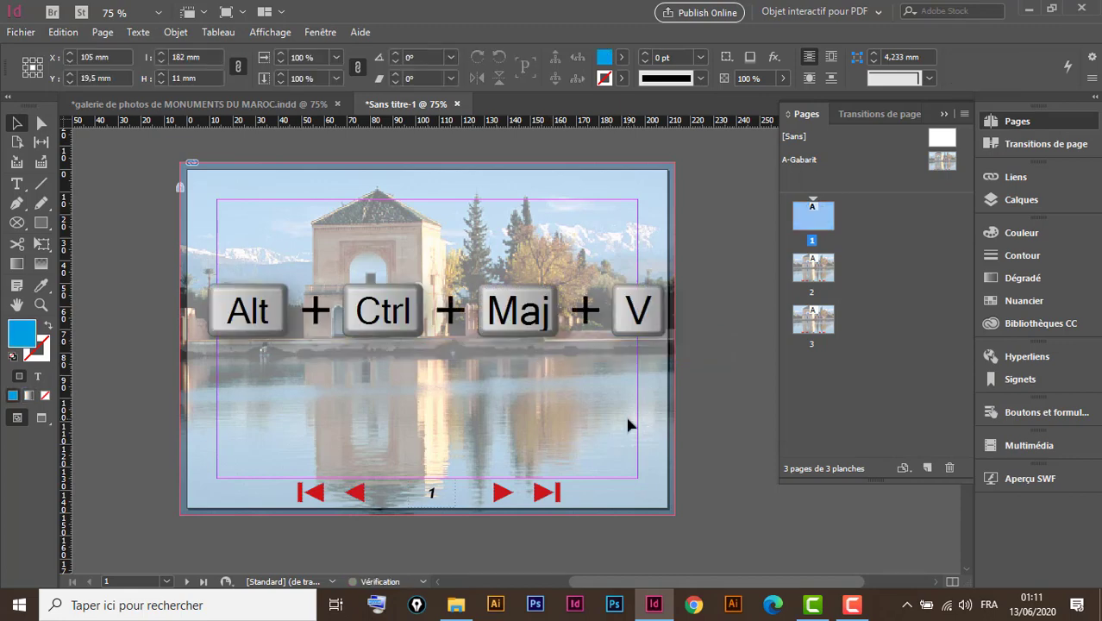
key(ctrl+alt+shift+v)
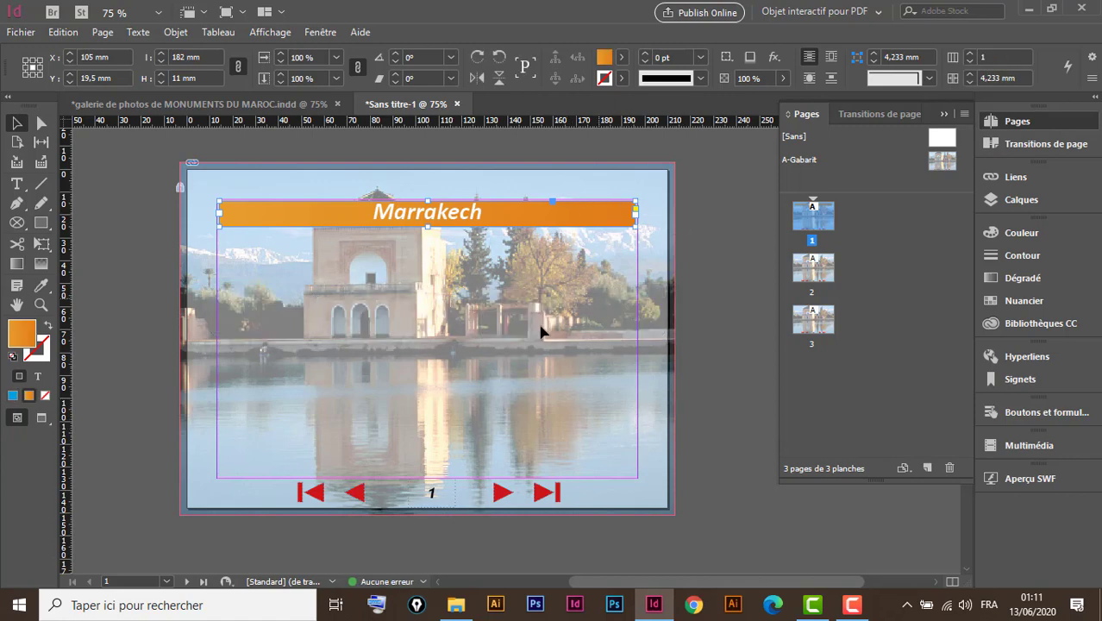
- Place all eight photos from the marrakech folder on page 1 in a grid of two columns and four rows, filling the frames proportionally
drag(472, 343, 509, 320)
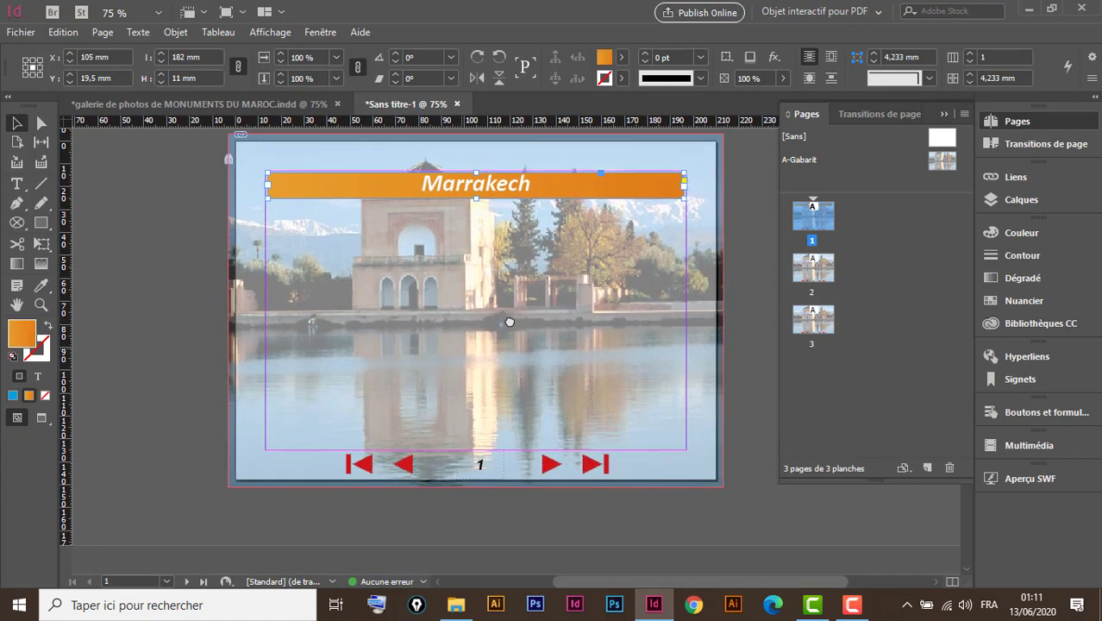
click(394, 345)
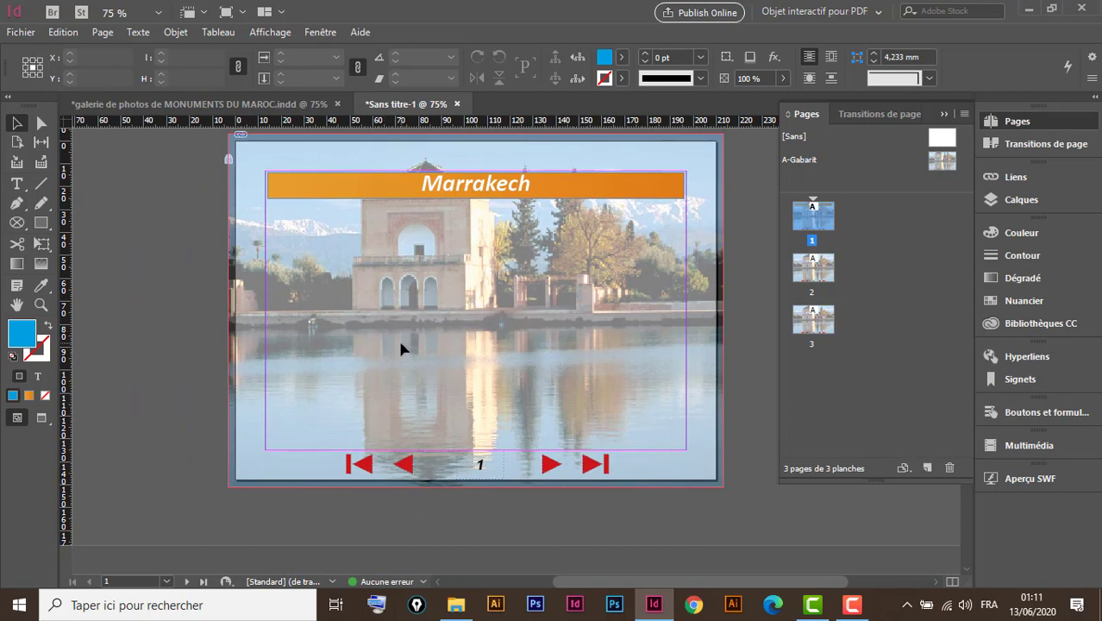
key(ctrl+d)
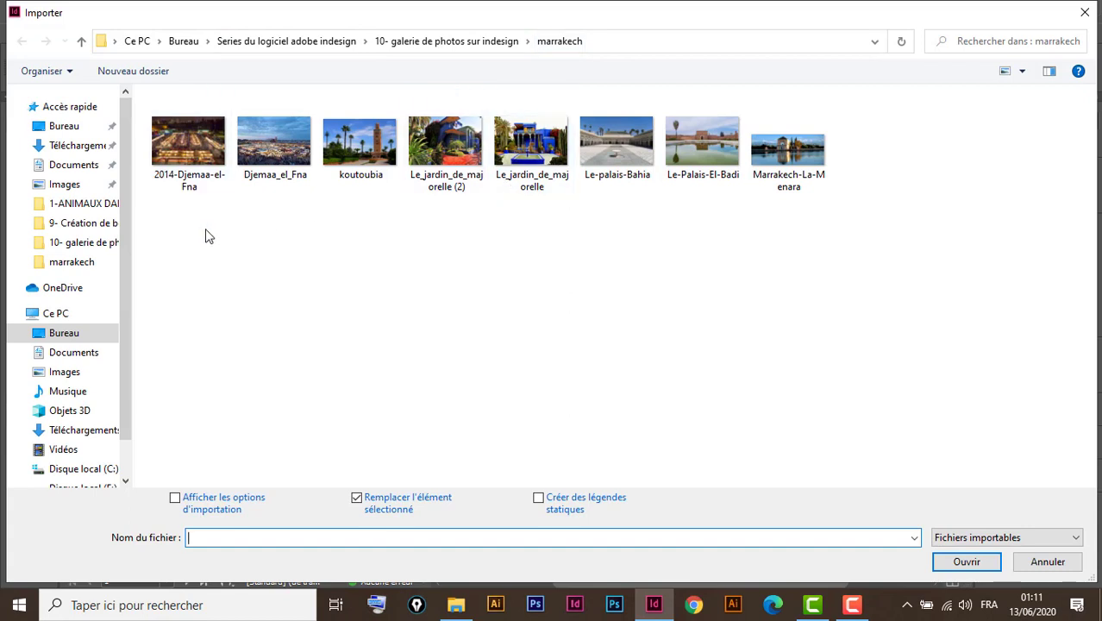
mouse_move(183, 231)
mouse_down()
mouse_move(528, 186)
mouse_move(782, 100)
mouse_move(823, 99)
mouse_up()
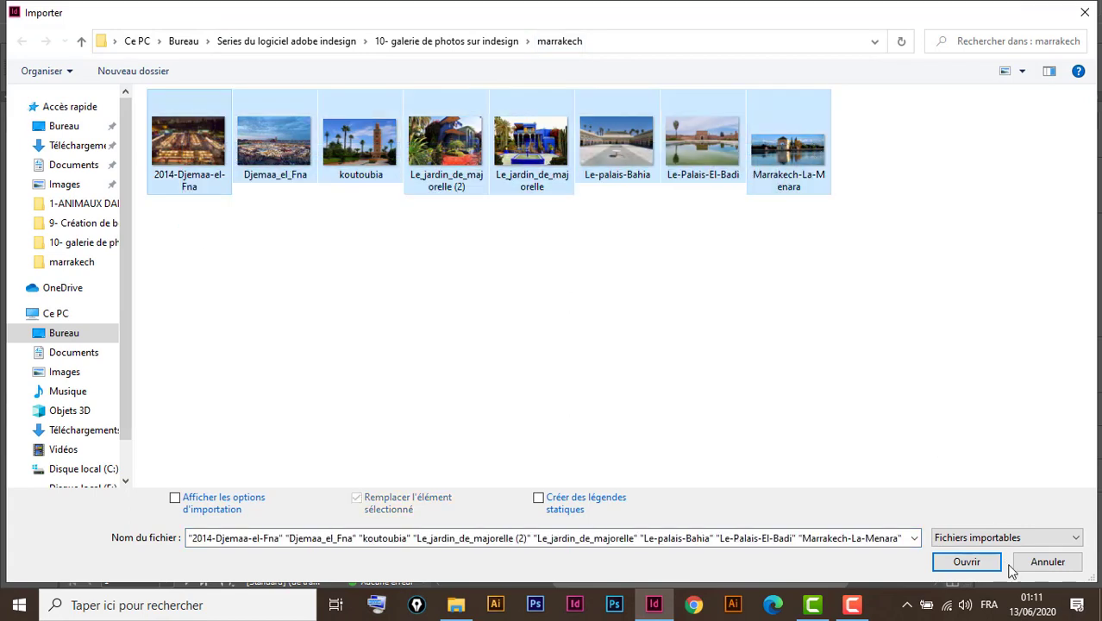
click(964, 565)
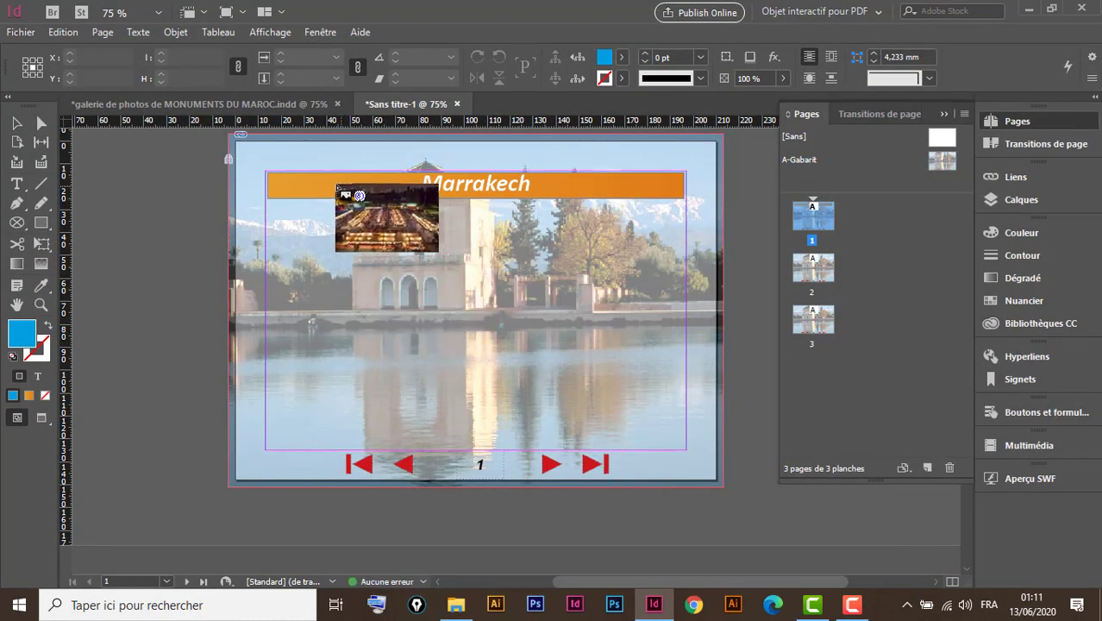
drag(335, 184, 622, 454)
key(Right)
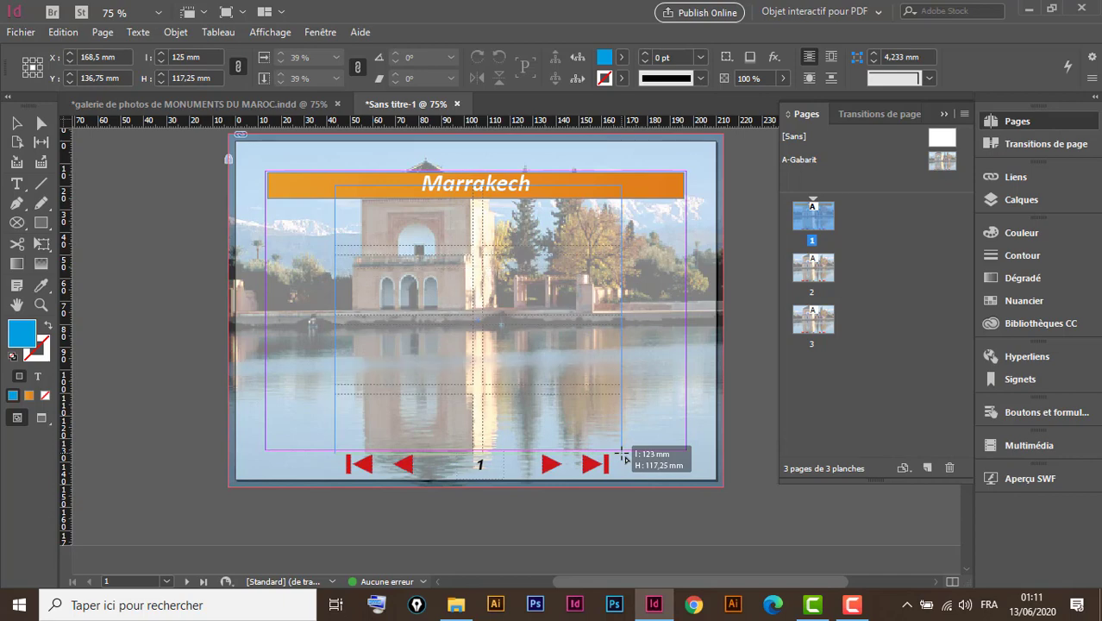
drag(622, 454, 611, 527)
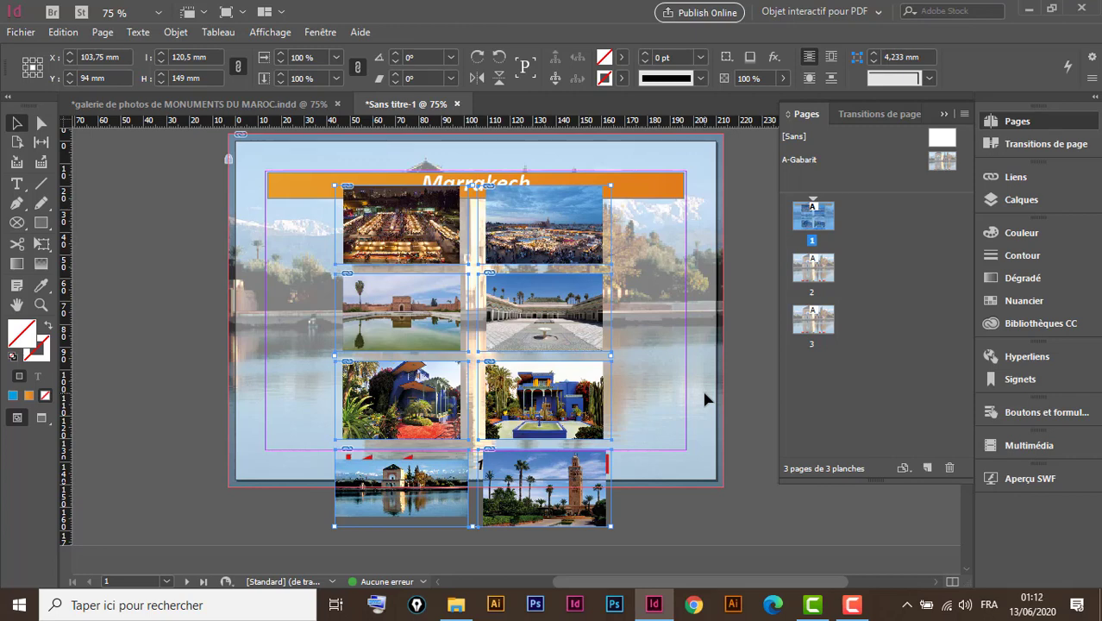
key(ctrl+alt+shift+c)
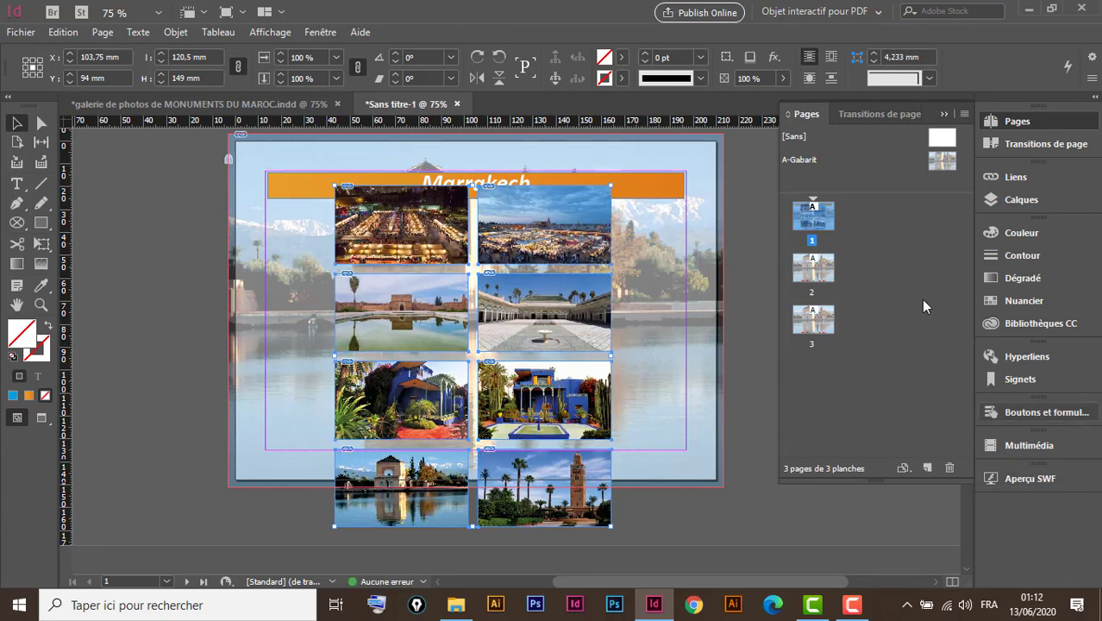
- Stack the eight photos exactly on top of each other by aligning their horizontal and vertical centres
click(320, 33)
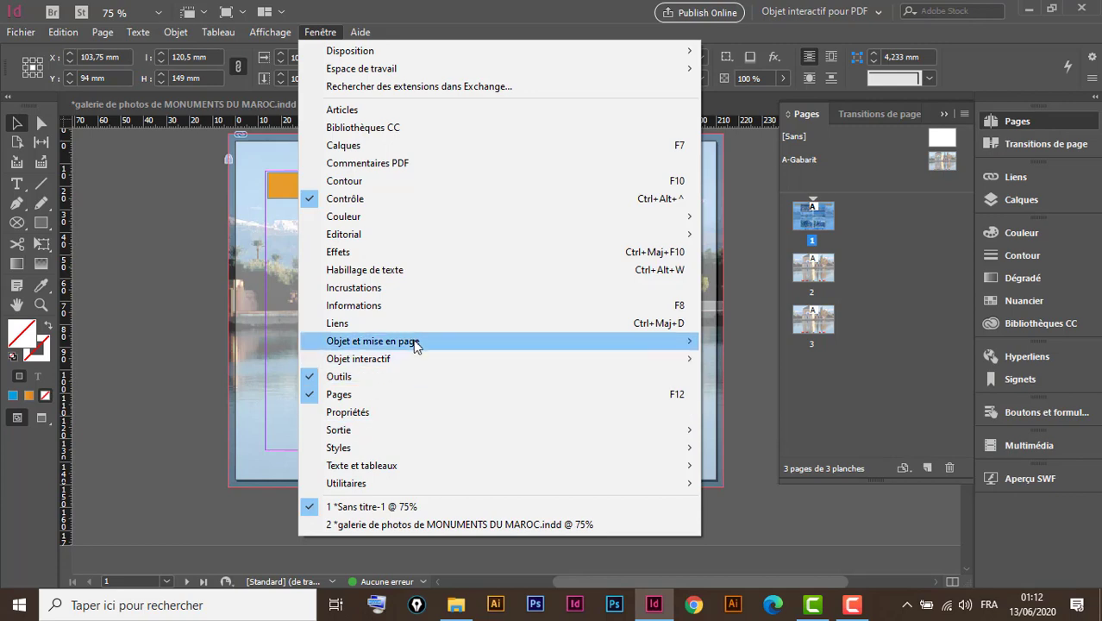
mouse_move(415, 343)
click(762, 341)
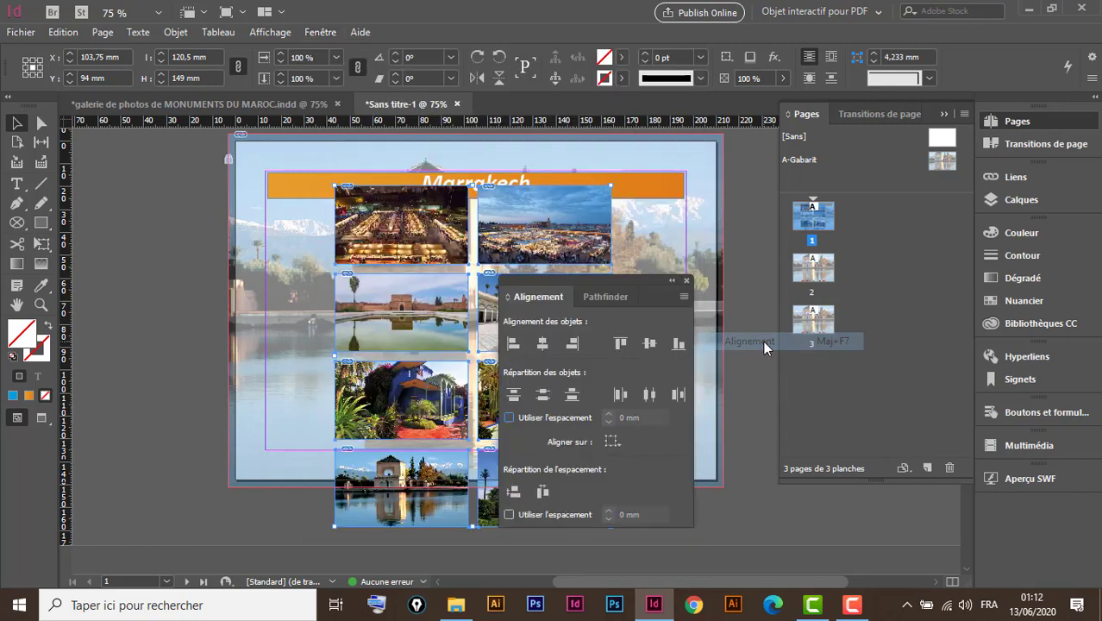
drag(607, 277, 684, 299)
click(944, 114)
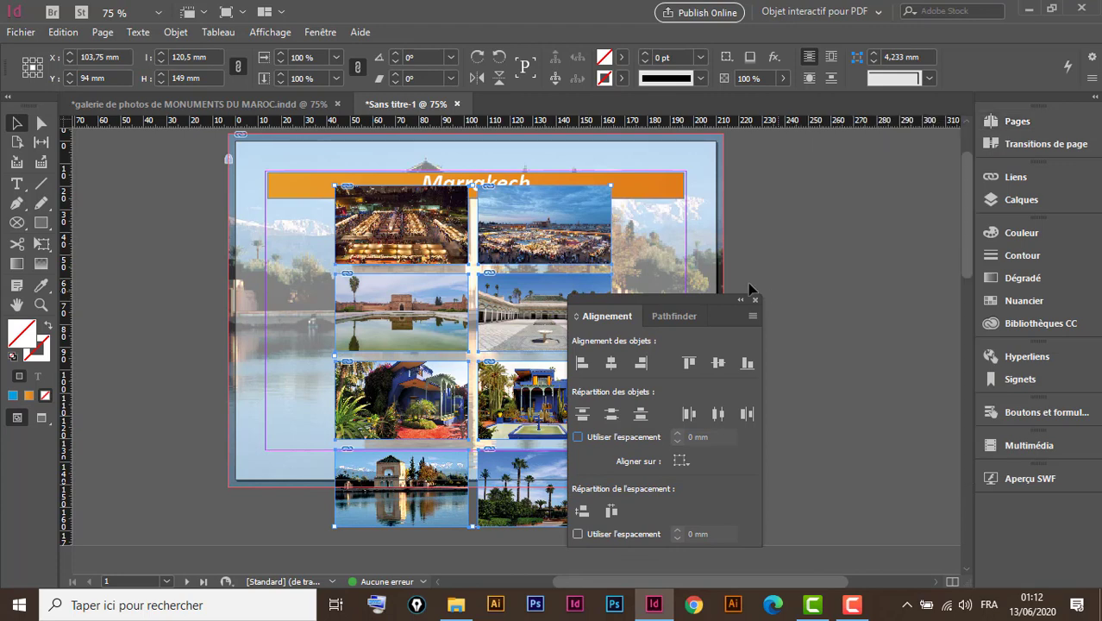
drag(675, 304, 804, 185)
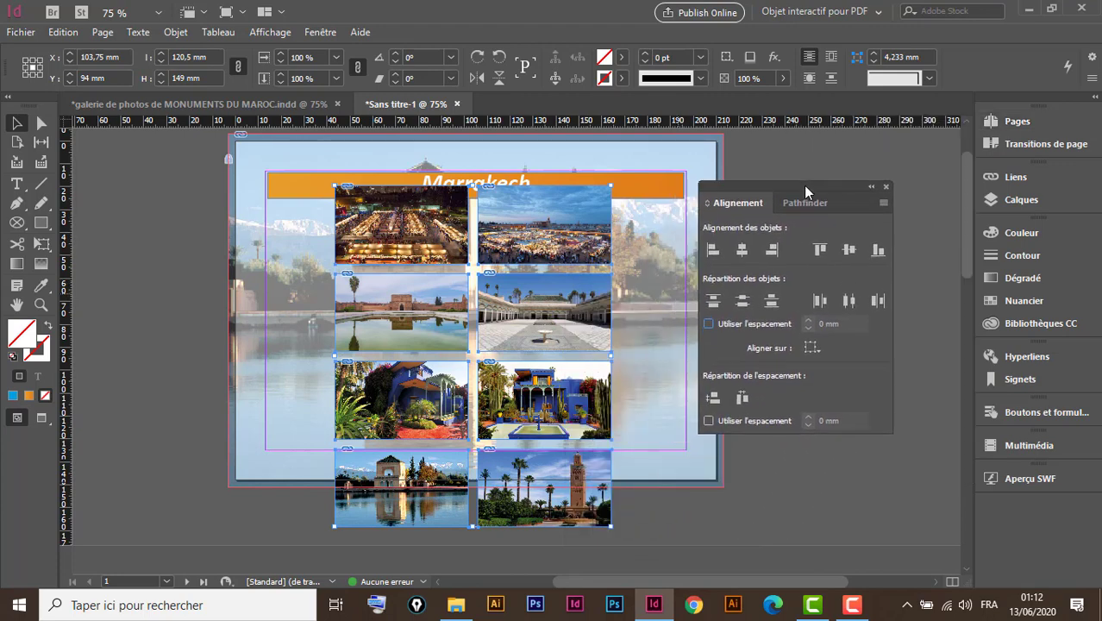
click(742, 249)
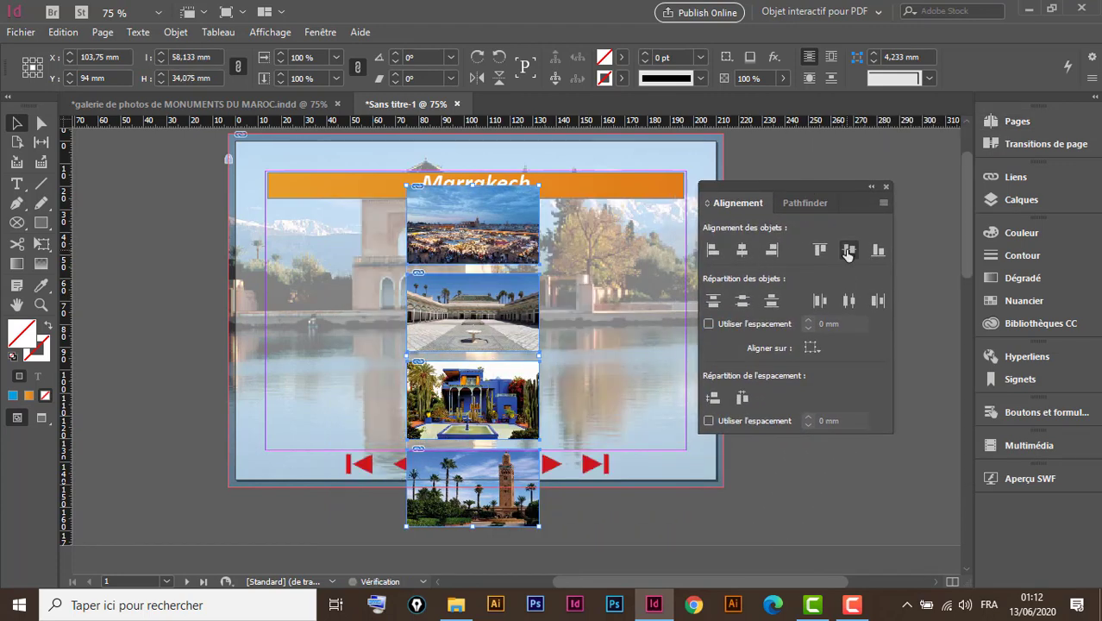
click(849, 250)
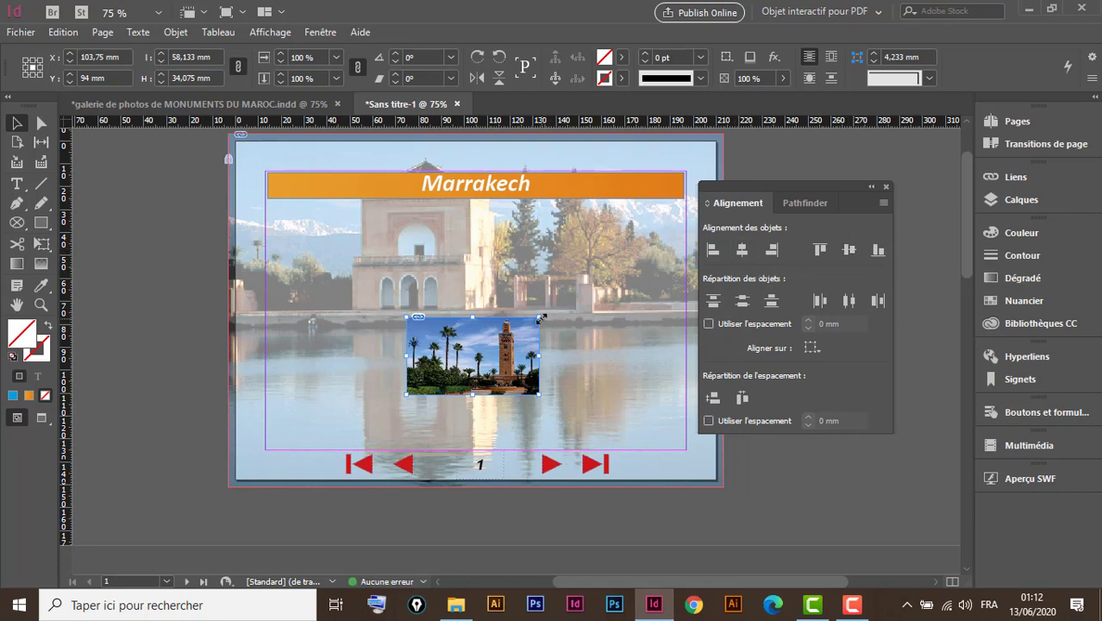
- Enlarge the stacked photo frames to about 163 × 90 mm beneath the banner and fill the frames proportionally with their images
drag(541, 318, 639, 213)
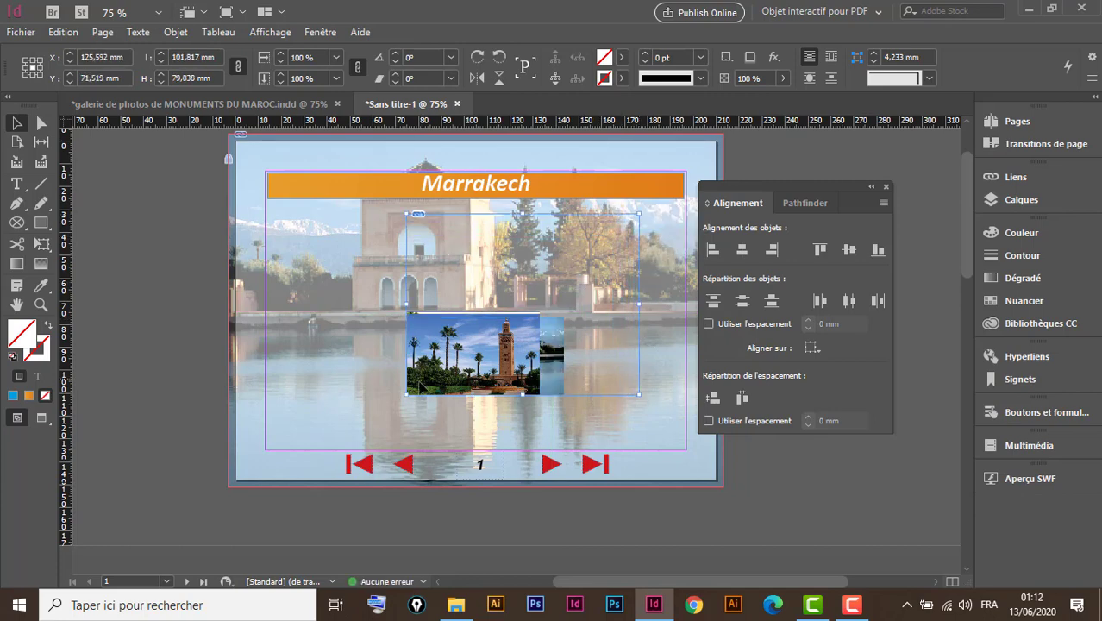
drag(407, 395, 301, 414)
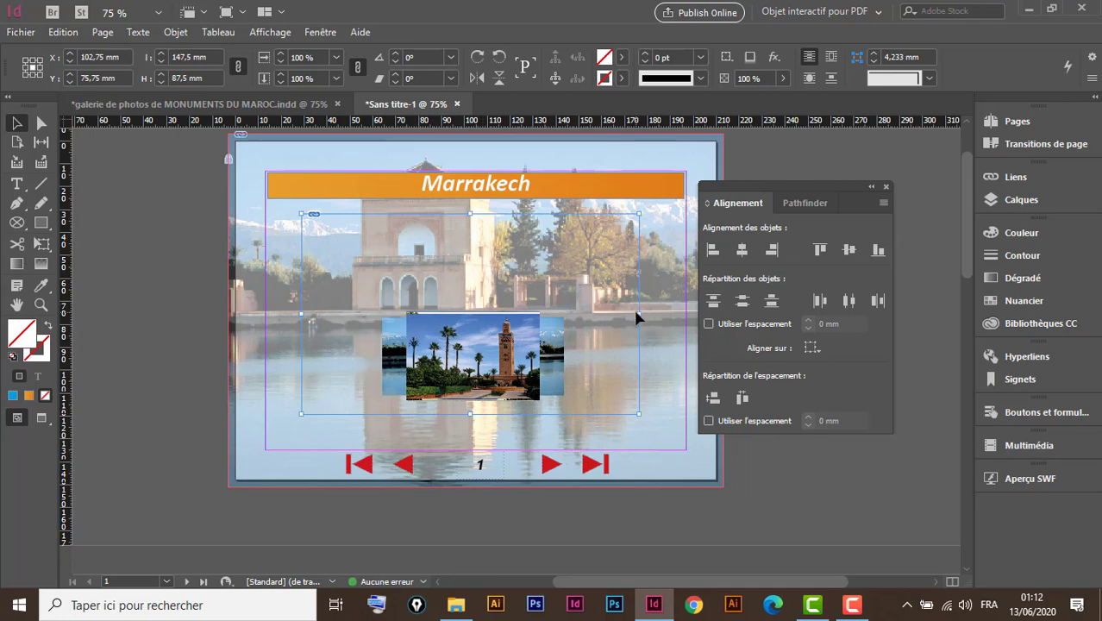
drag(639, 313, 660, 312)
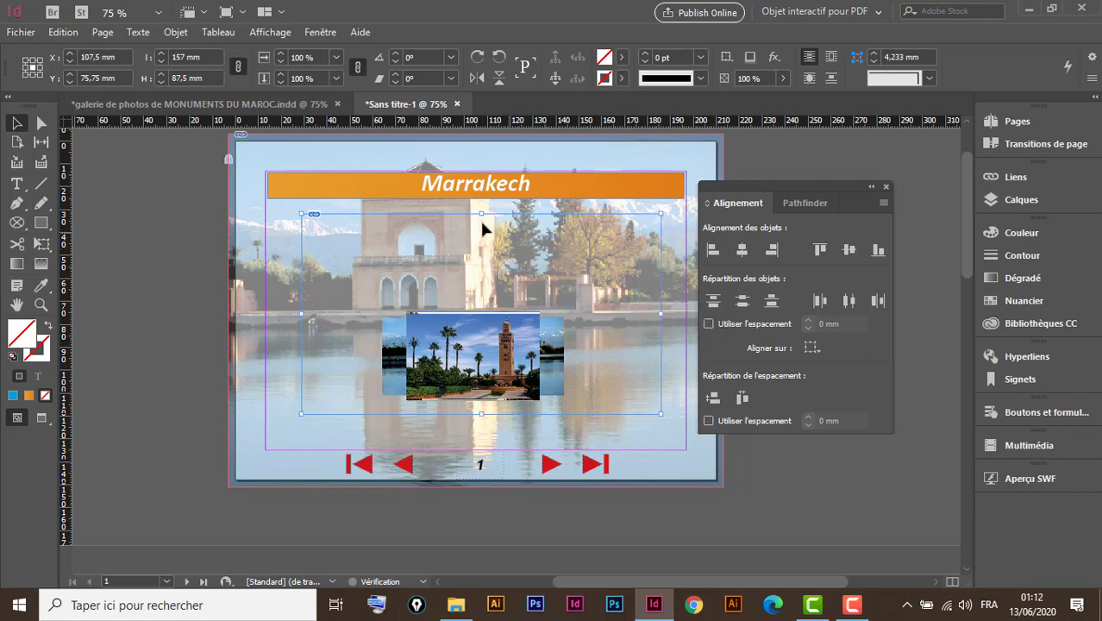
drag(482, 215, 482, 208)
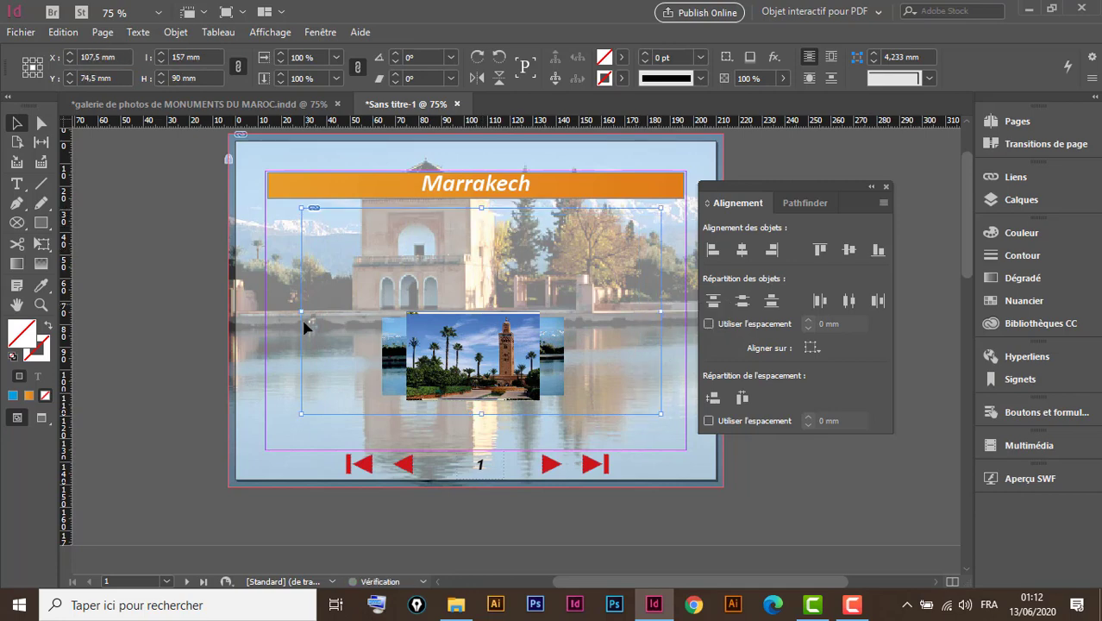
drag(298, 310, 287, 310)
right_click(631, 297)
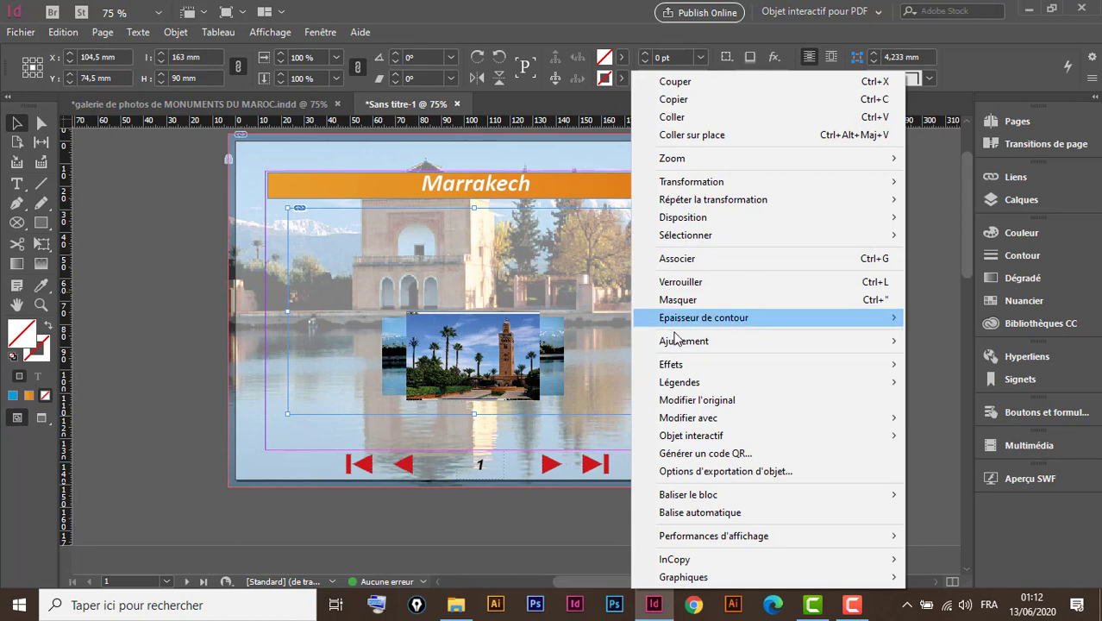
mouse_move(685, 344)
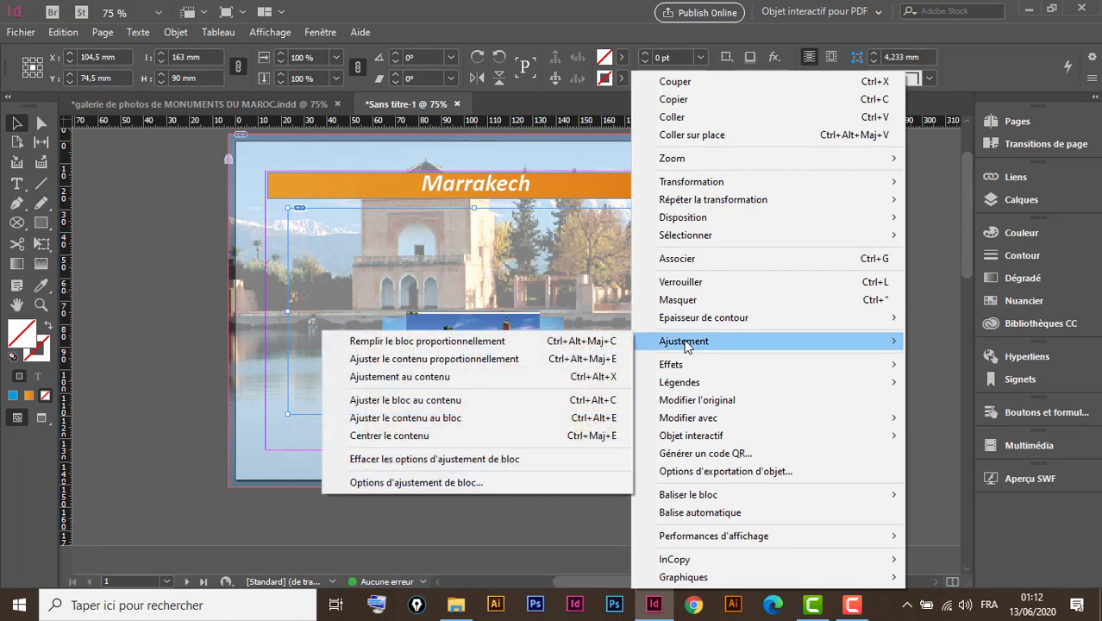
click(515, 343)
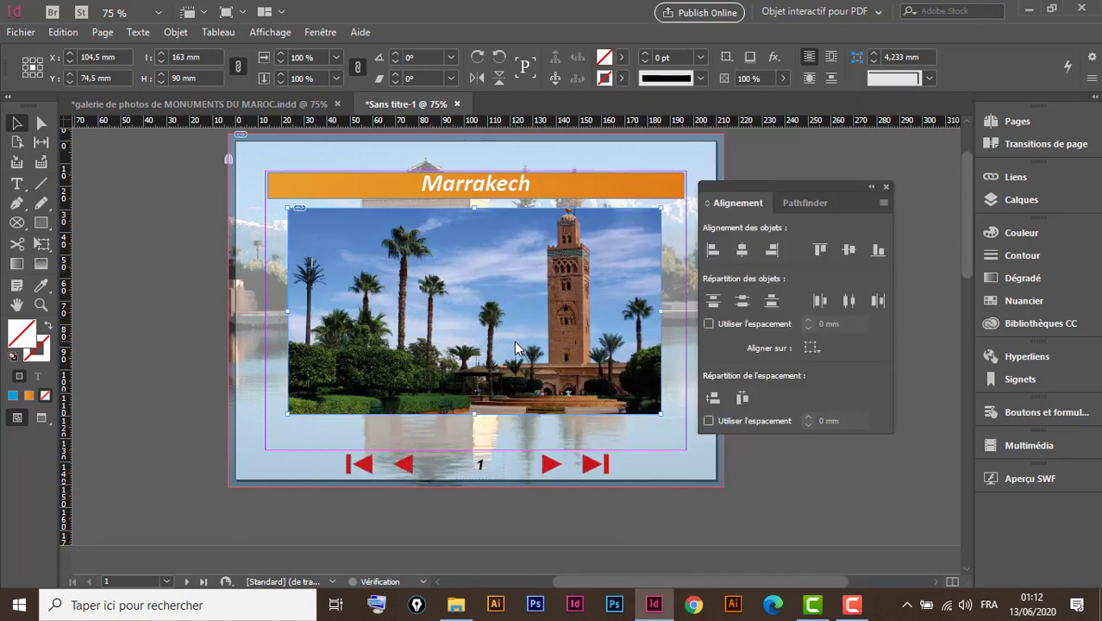
click(670, 469)
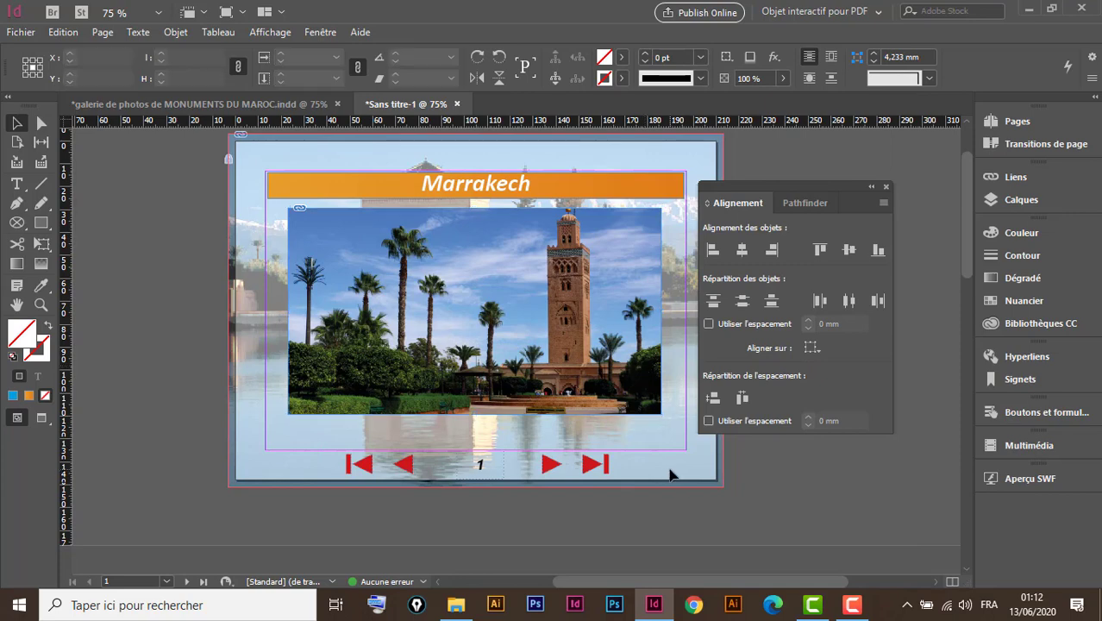
- Move the top photos aside to check the images stacked underneath, and undo the moves
drag(609, 262, 511, 271)
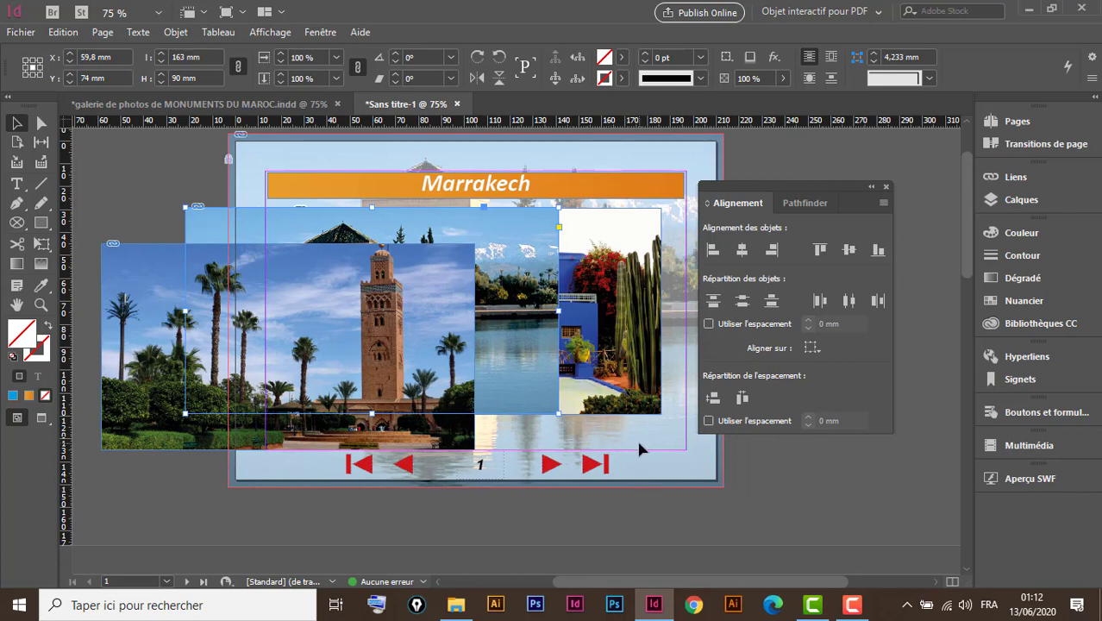
key(ctrl+z)
key(ctrl+z)
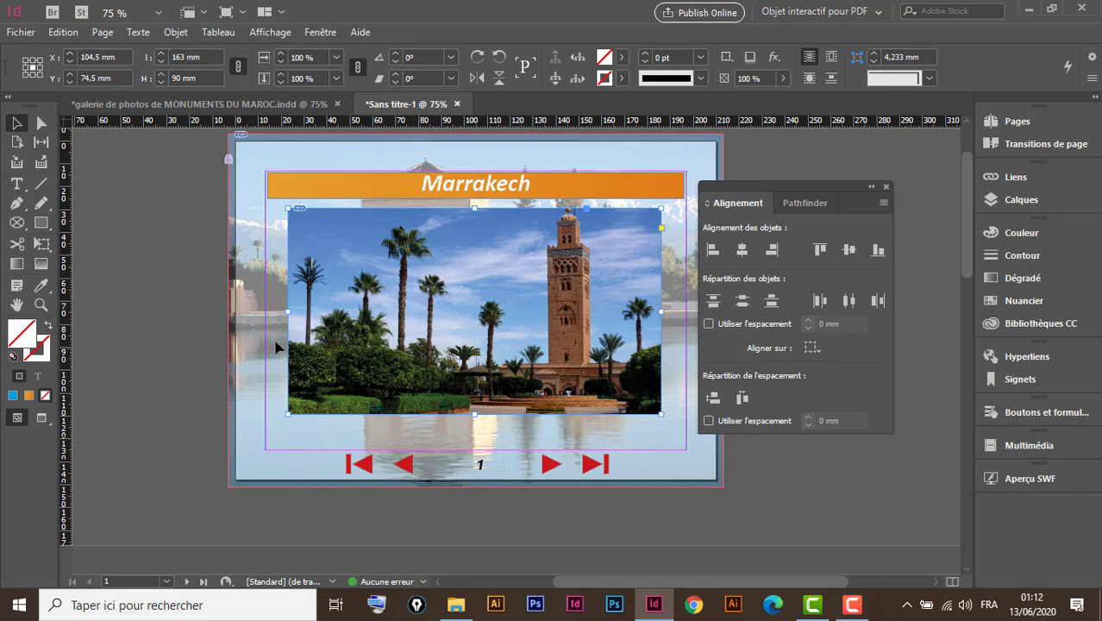
- Examine the photo's border up close in galerie de photos de MONUMENTS DU MAROC.indd, and return to Sans titre-1
click(285, 104)
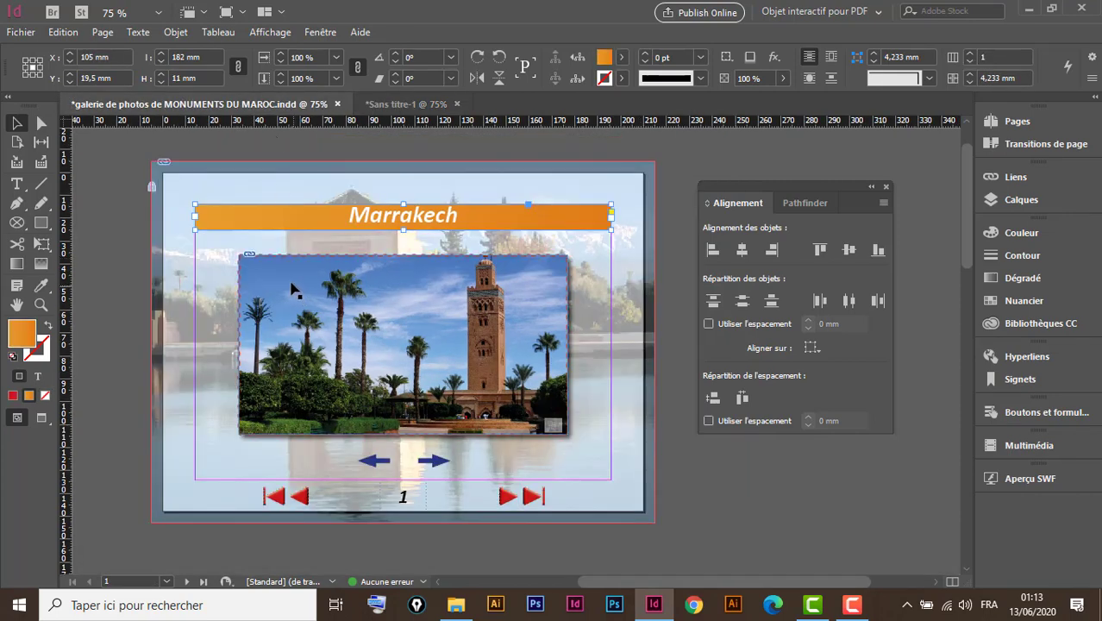
drag(210, 246, 303, 311)
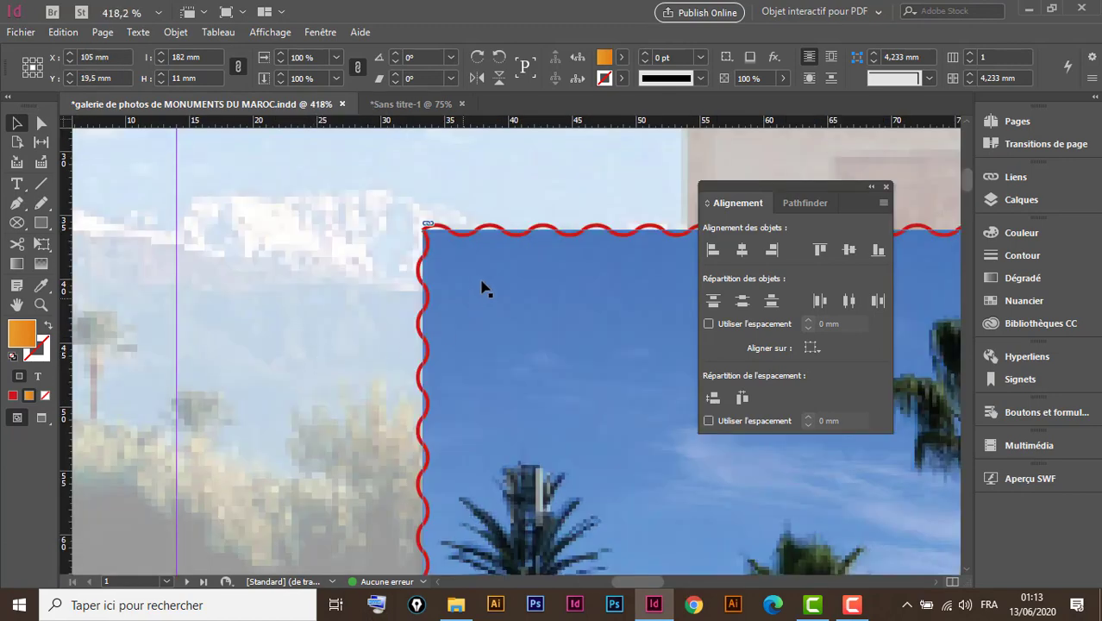
key(ctrl+minus)
key(ctrl+minus)
key(ctrl+minus)
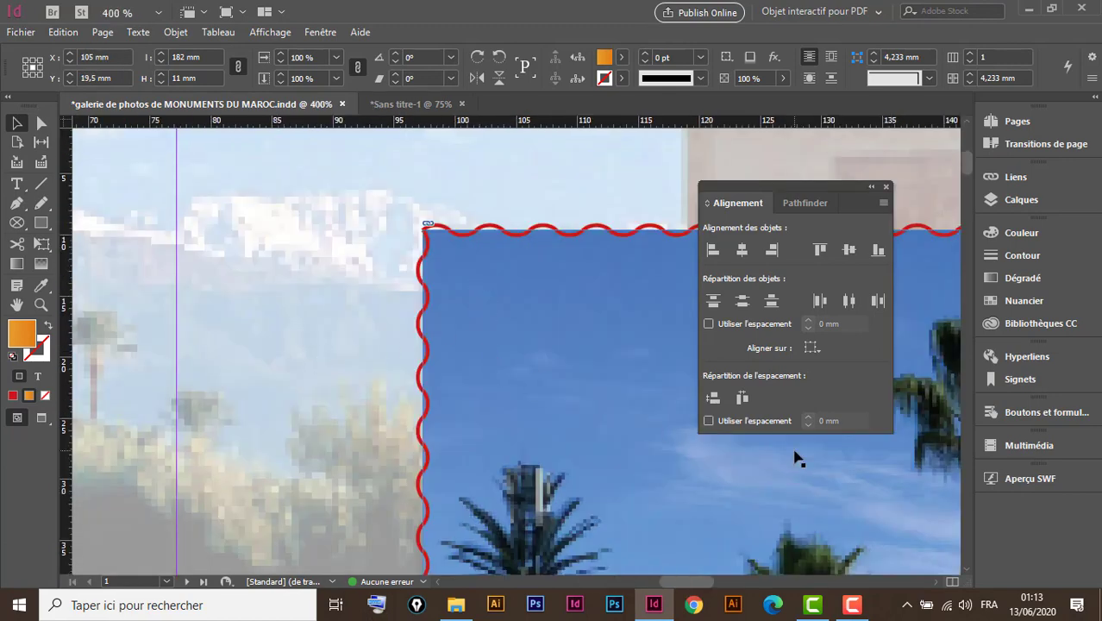
key(ctrl+minus)
key(ctrl+minus)
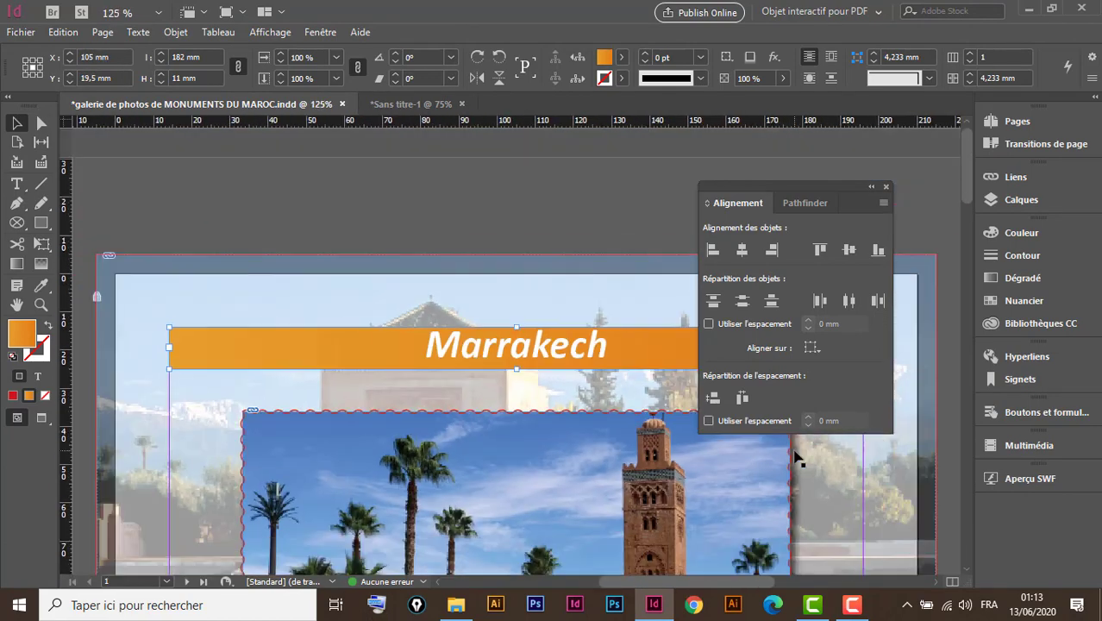
click(411, 104)
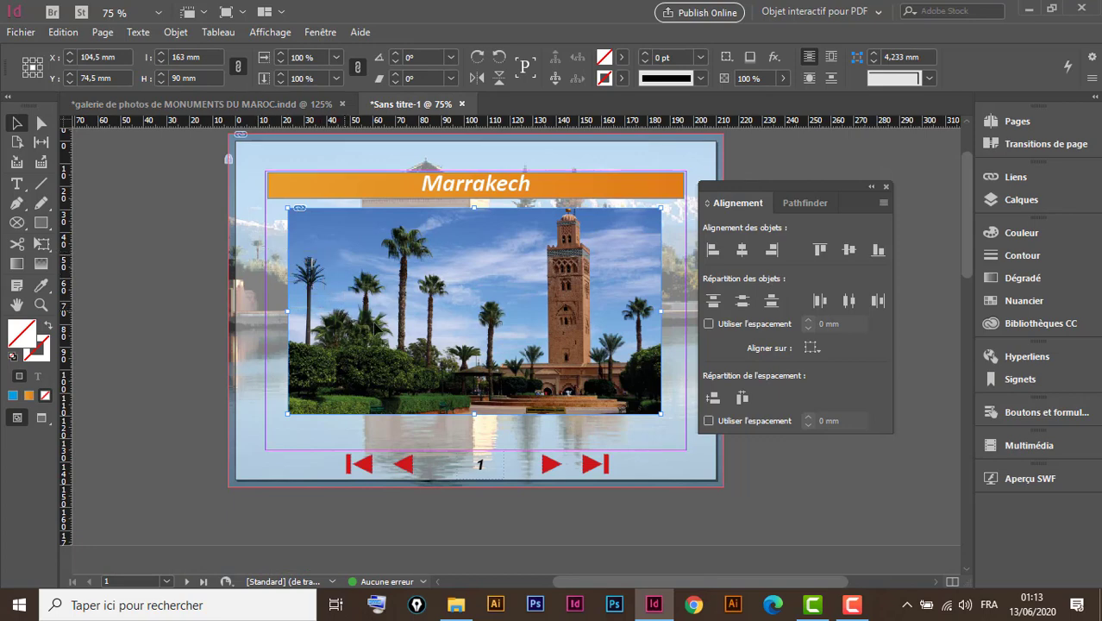
- Give the stacked photo frames a 3 pt border in the red swatch C=15 M=100 J=100 N=0
click(648, 55)
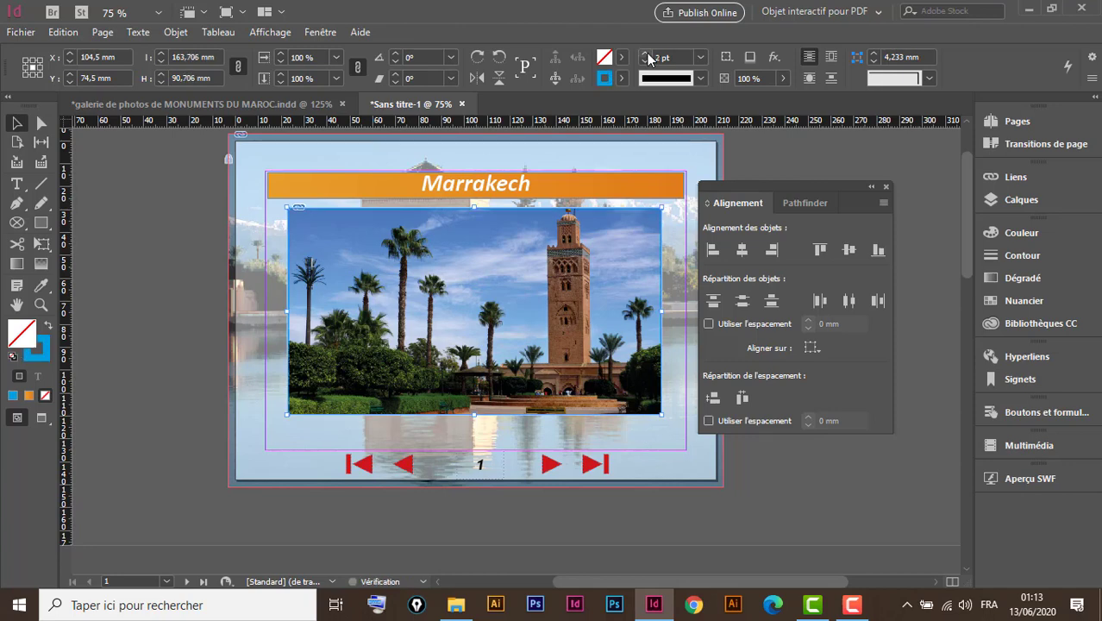
click(648, 55)
click(648, 55)
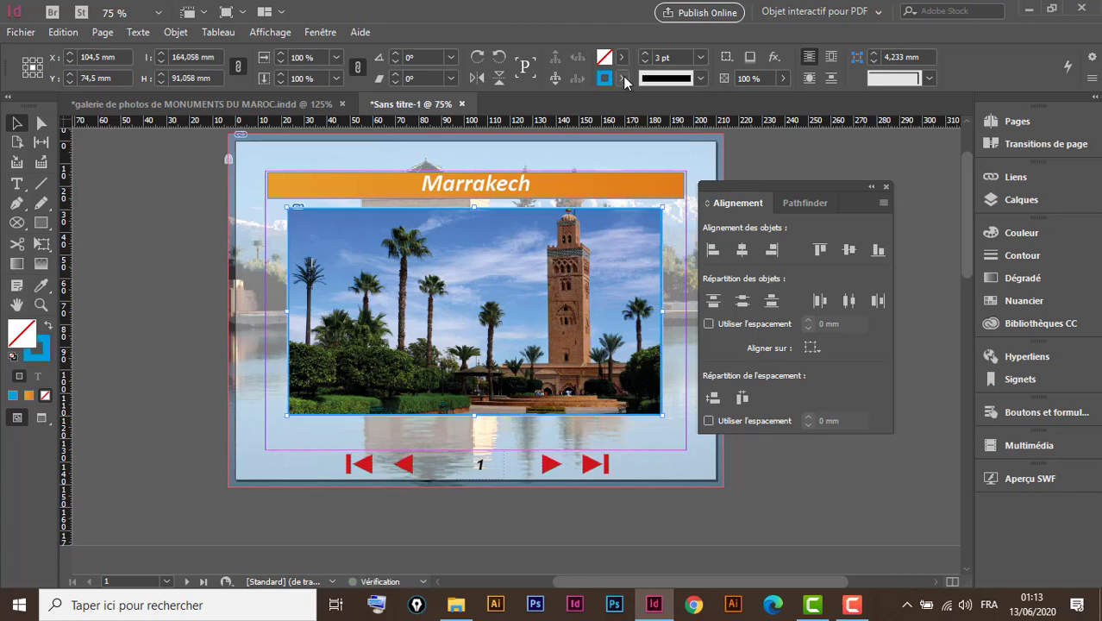
click(621, 77)
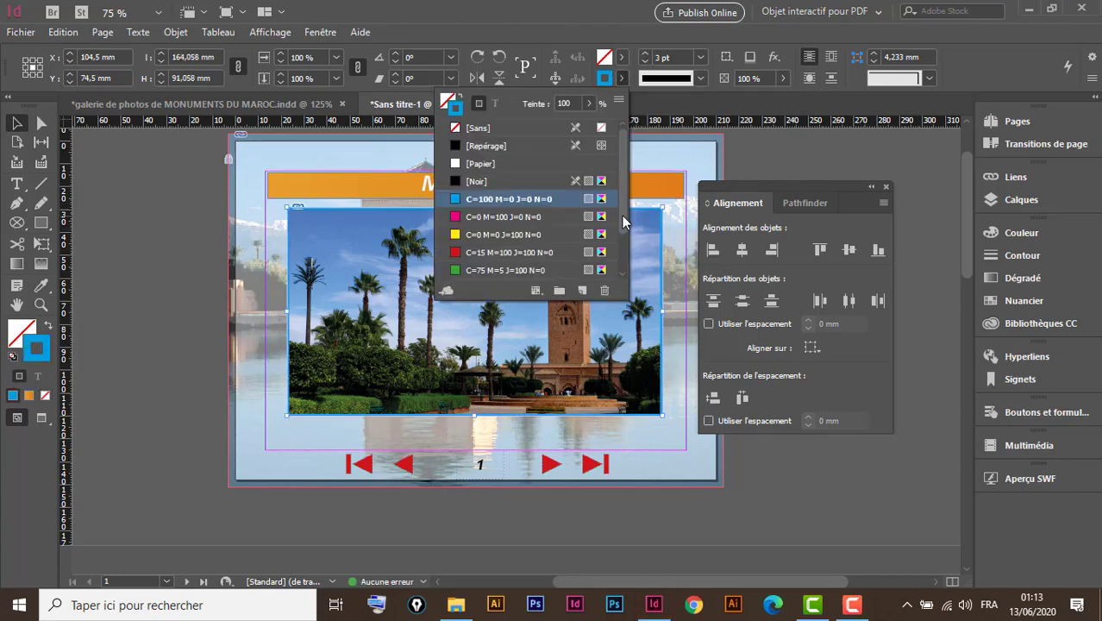
click(621, 266)
drag(622, 264, 622, 238)
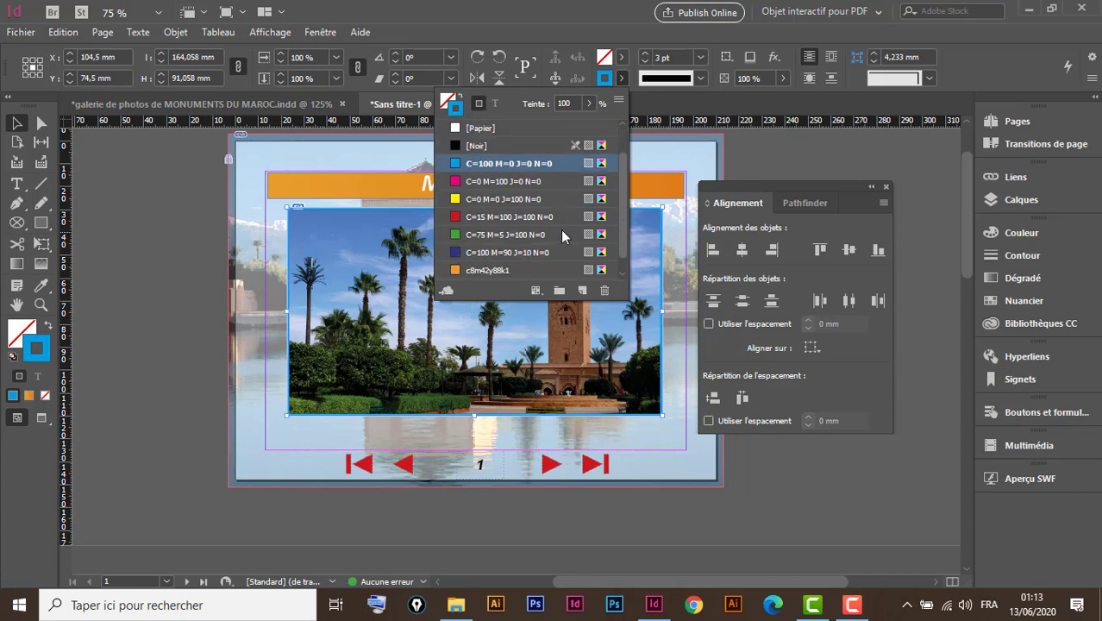
click(521, 217)
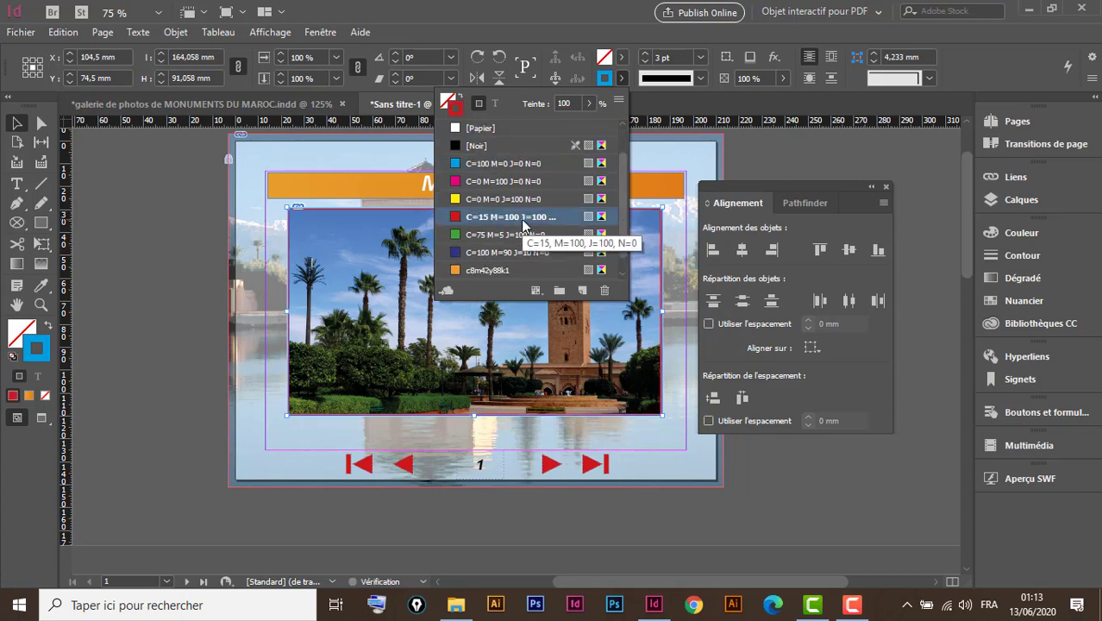
- Change the photo border's stroke style to Sinusoides and its weight to 5 pt
click(701, 80)
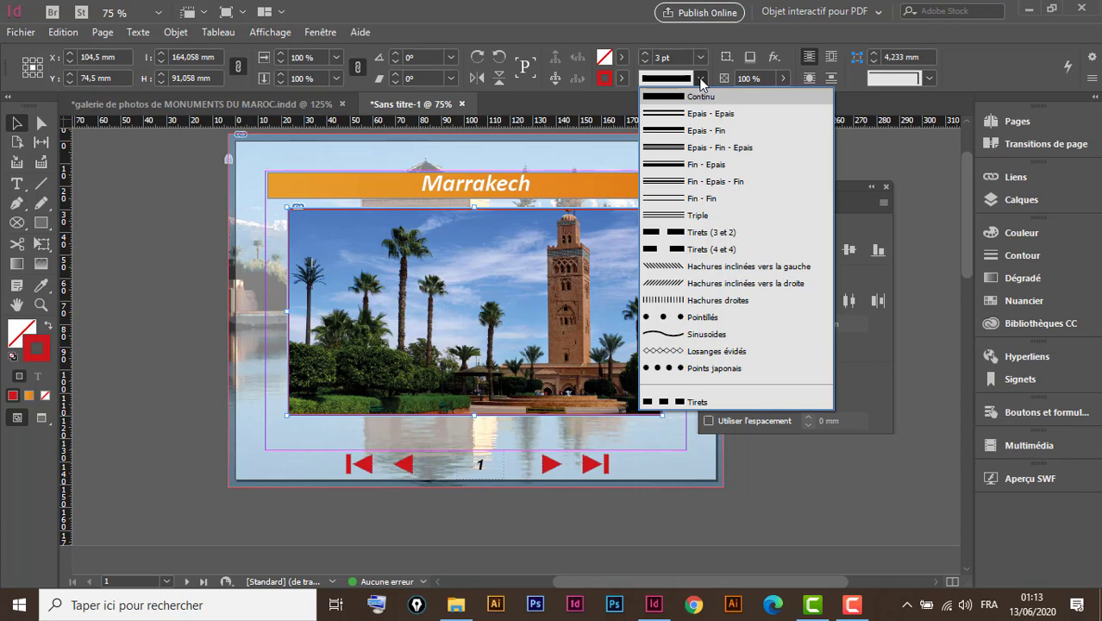
click(708, 335)
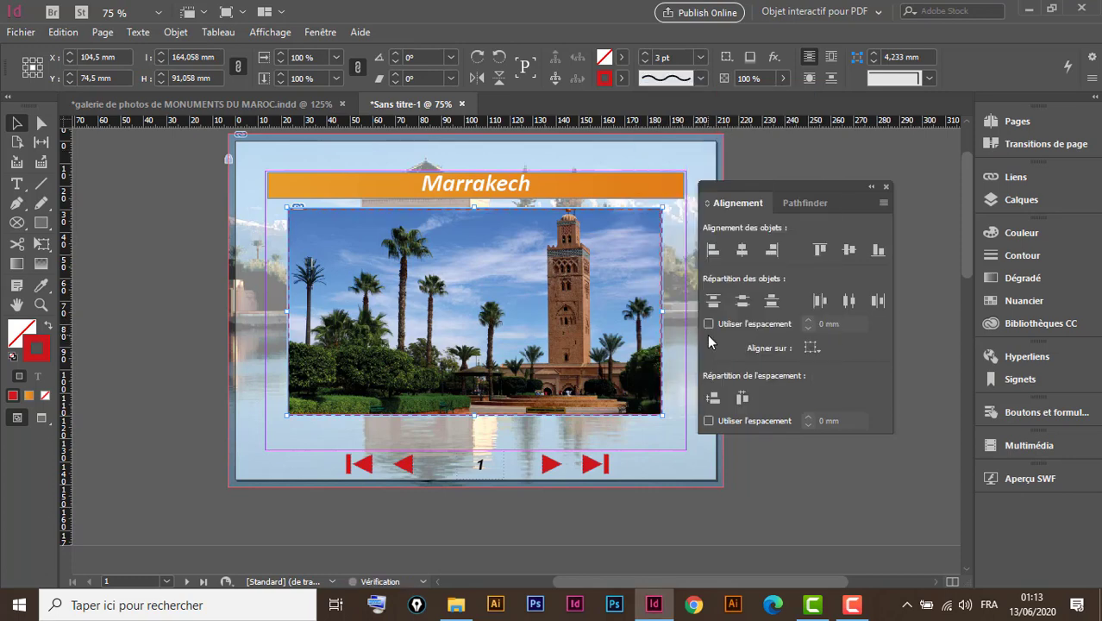
click(645, 54)
click(645, 54)
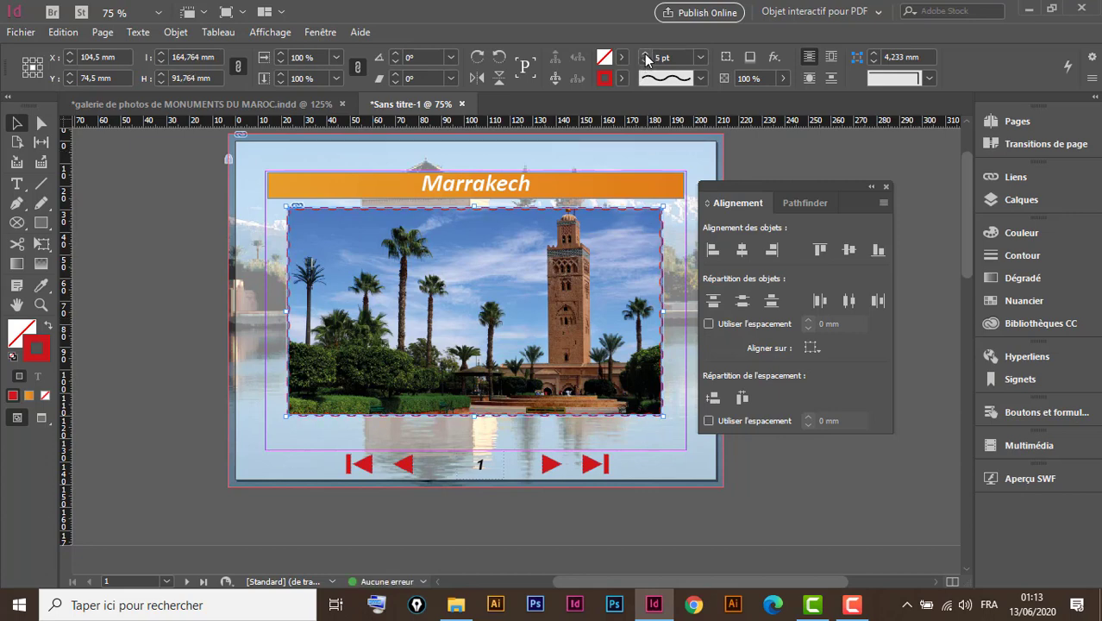
- Dock the floating alignment tools and display the object states (Etats d'objet) controls clear of the photos
drag(813, 186, 1027, 497)
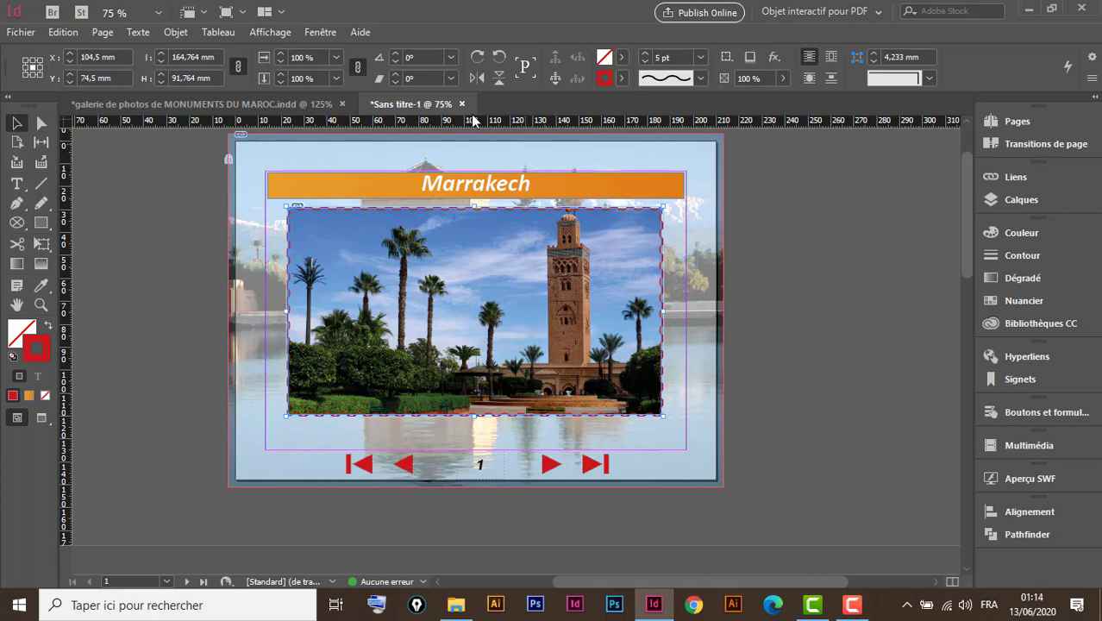
click(327, 33)
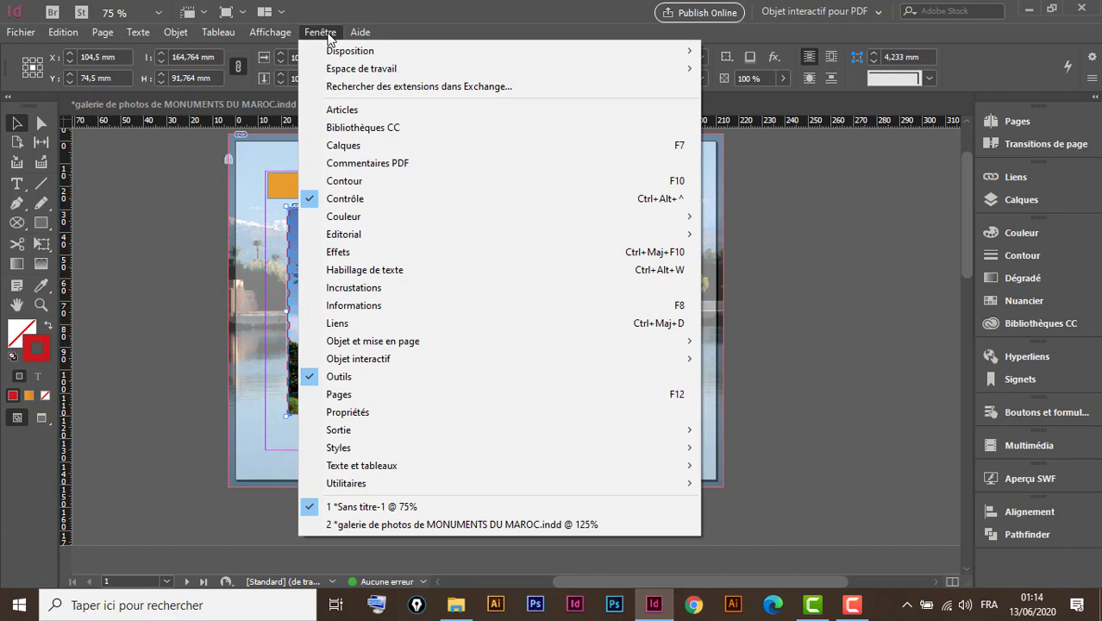
mouse_move(407, 359)
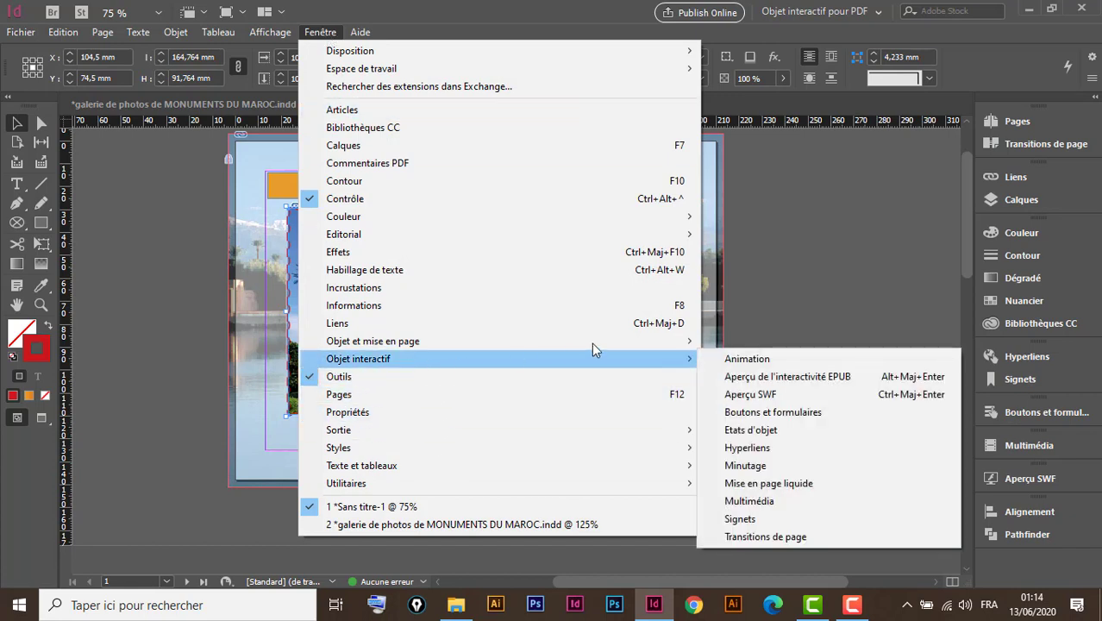
click(750, 430)
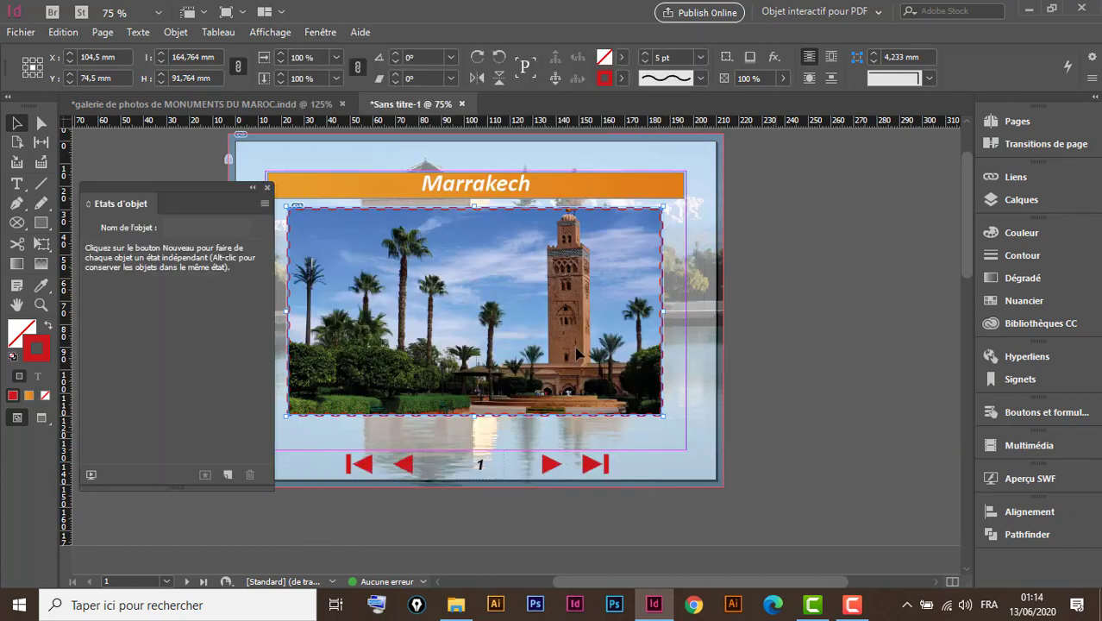
drag(180, 184, 838, 155)
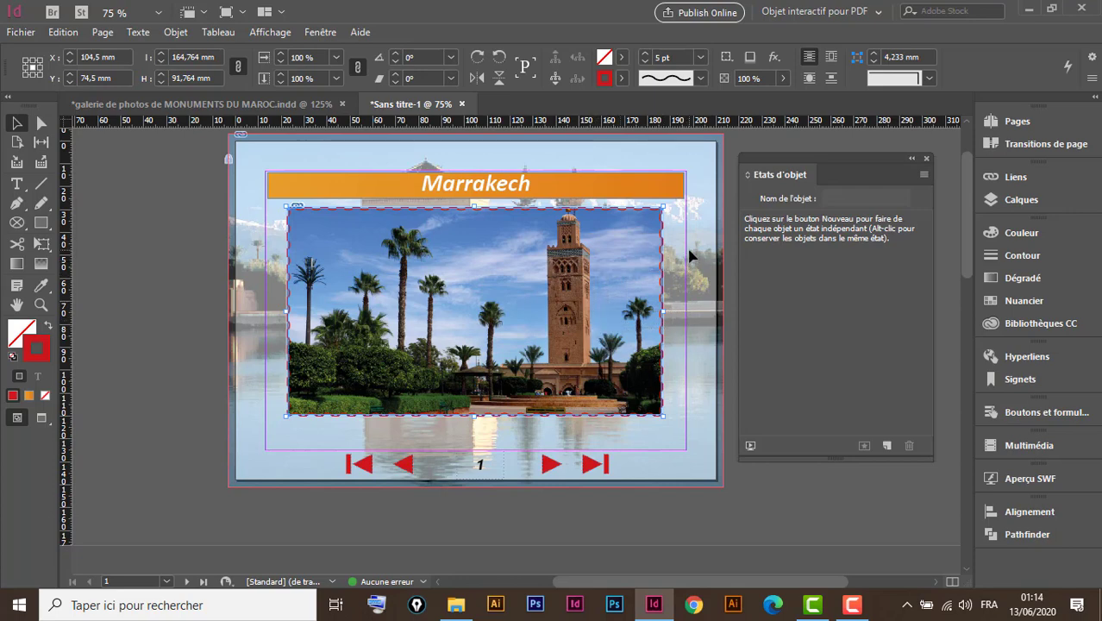
- Review the images in the marrakech folder, and convert the eight stacked photos into a multi-state object with one state per photo
click(456, 608)
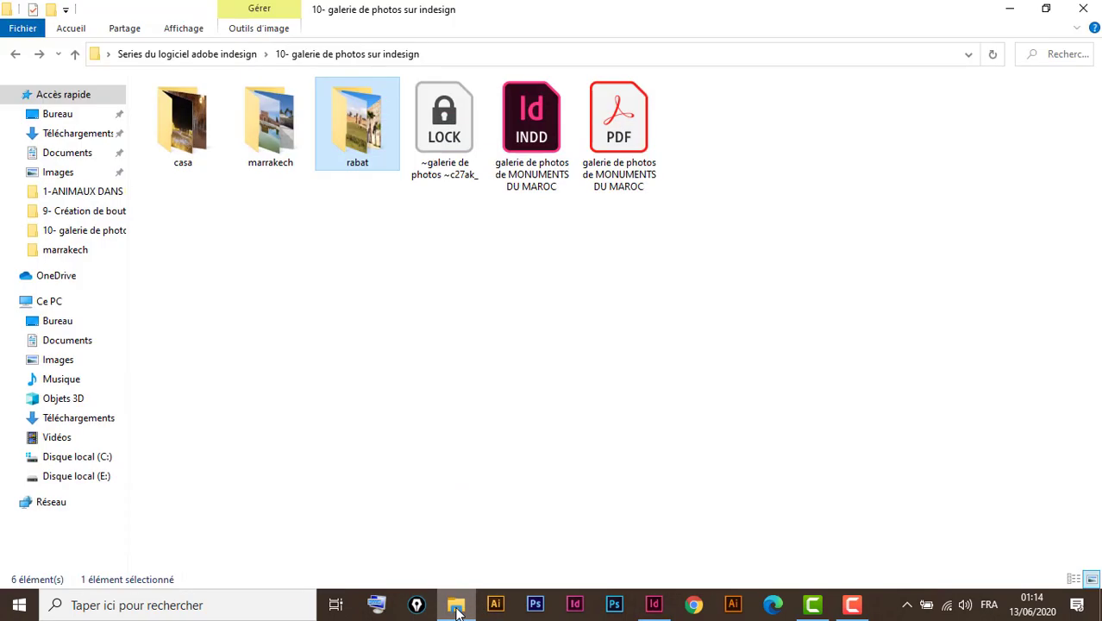
double_click(270, 130)
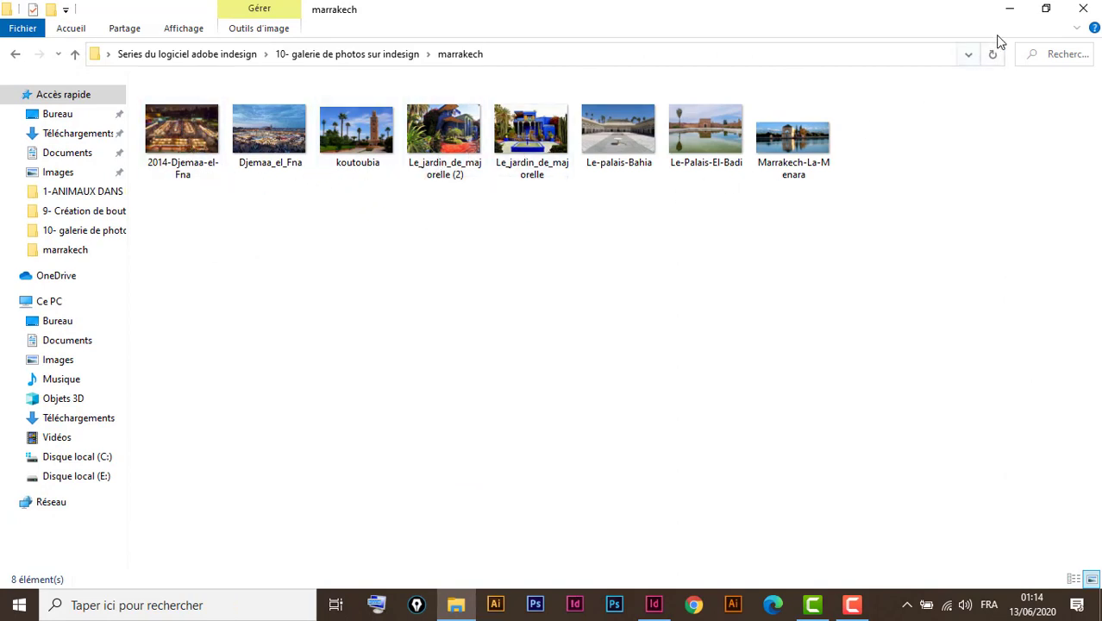
click(1083, 9)
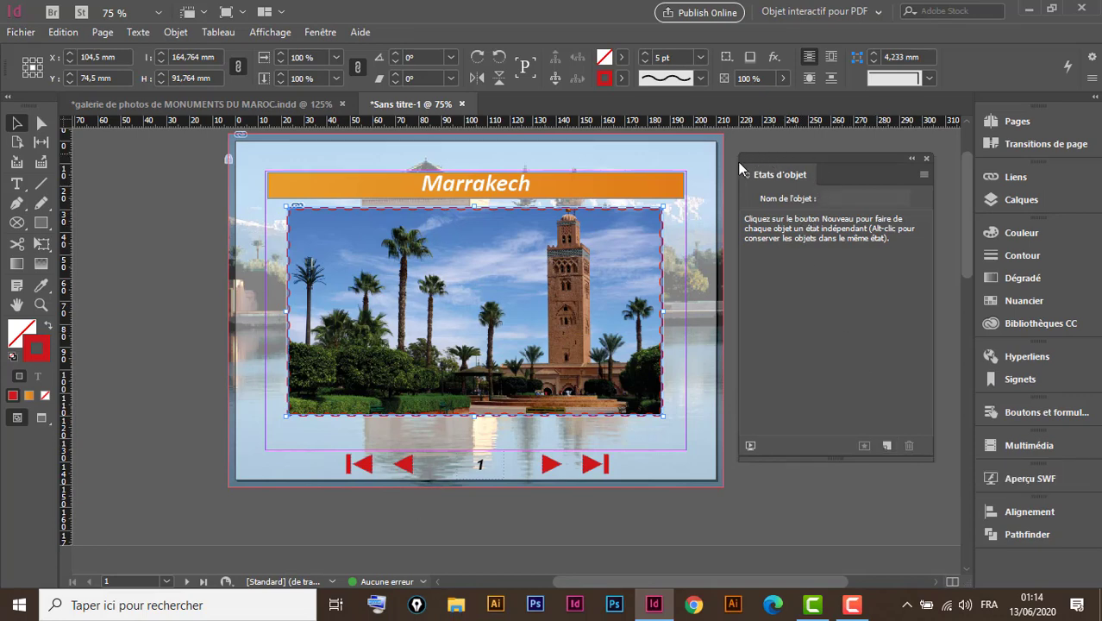
click(886, 446)
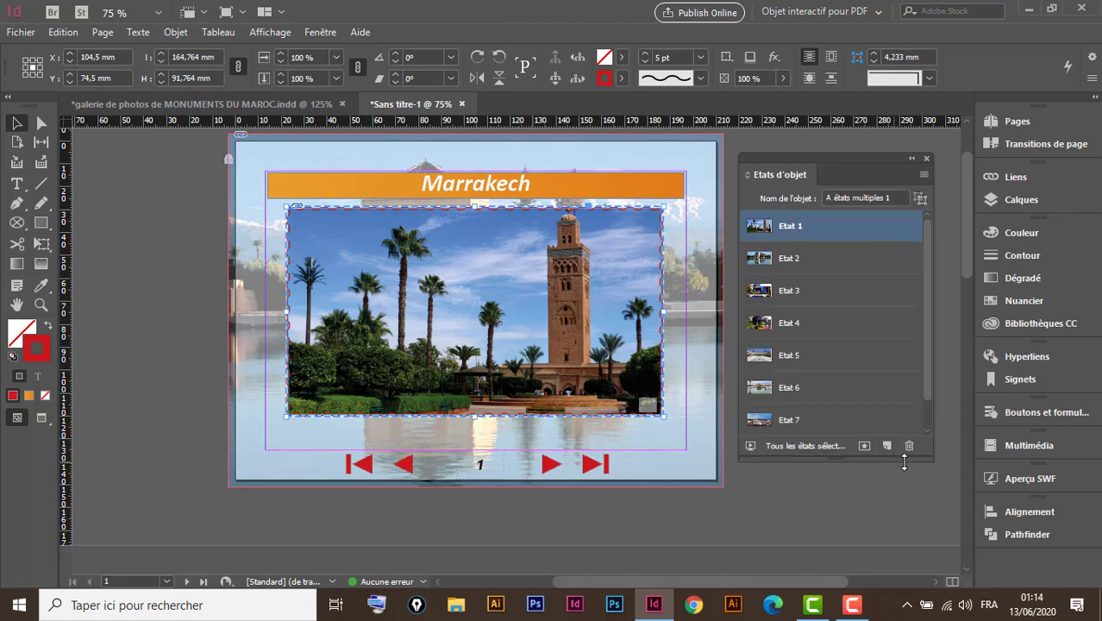
drag(838, 461, 833, 526)
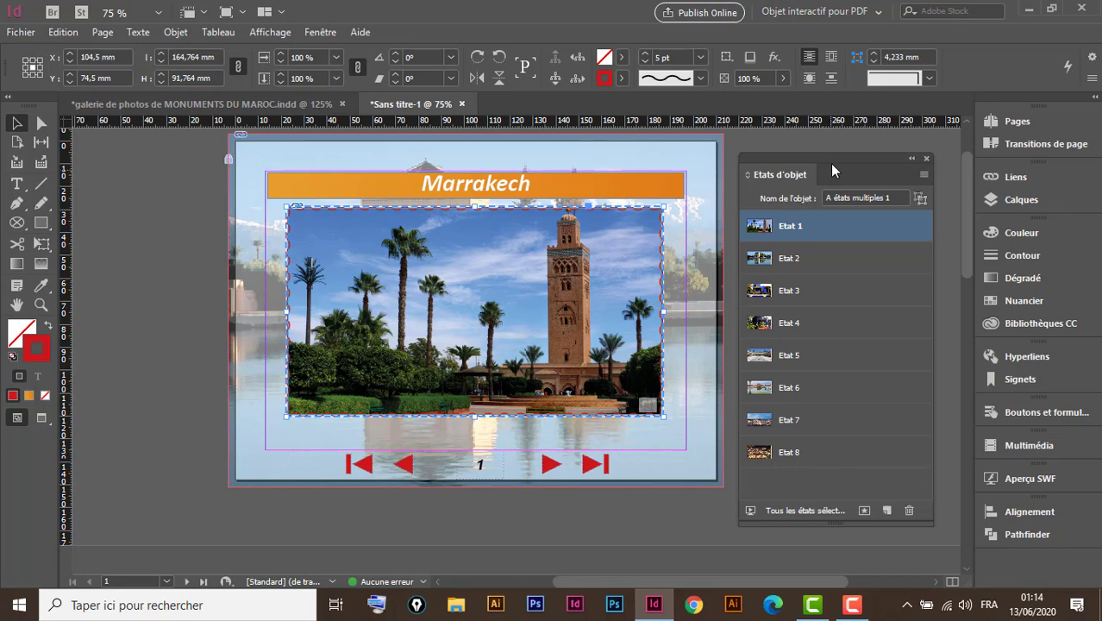
drag(831, 161, 169, 150)
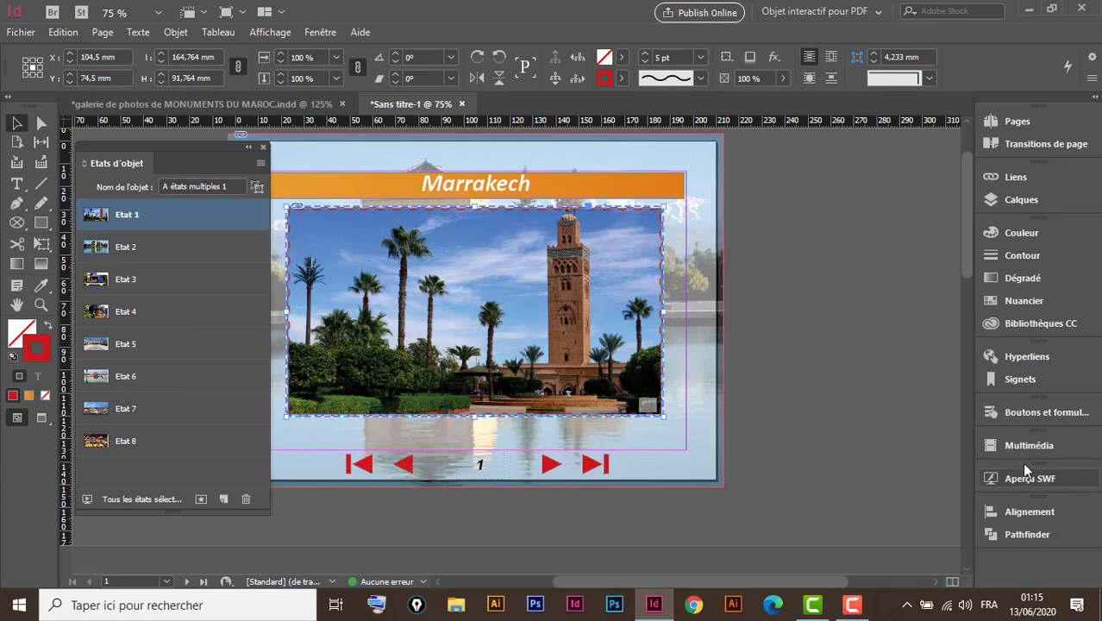
- Place the red arrow buttons 139 and 140 from the sample button library beneath the photo, spaced apart above the page number
click(1046, 413)
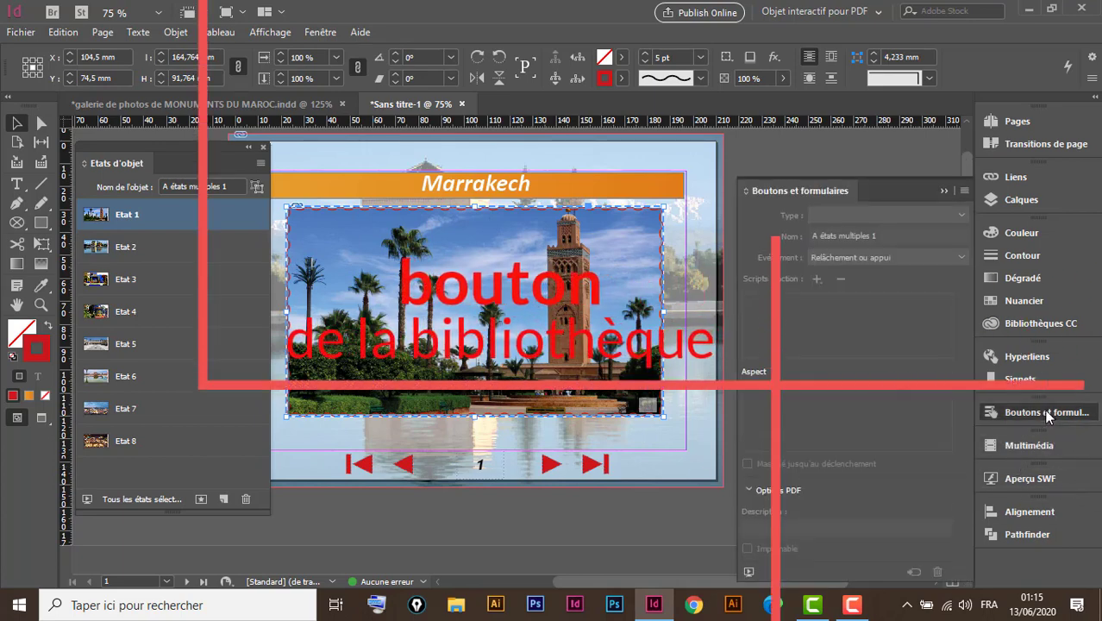
click(964, 190)
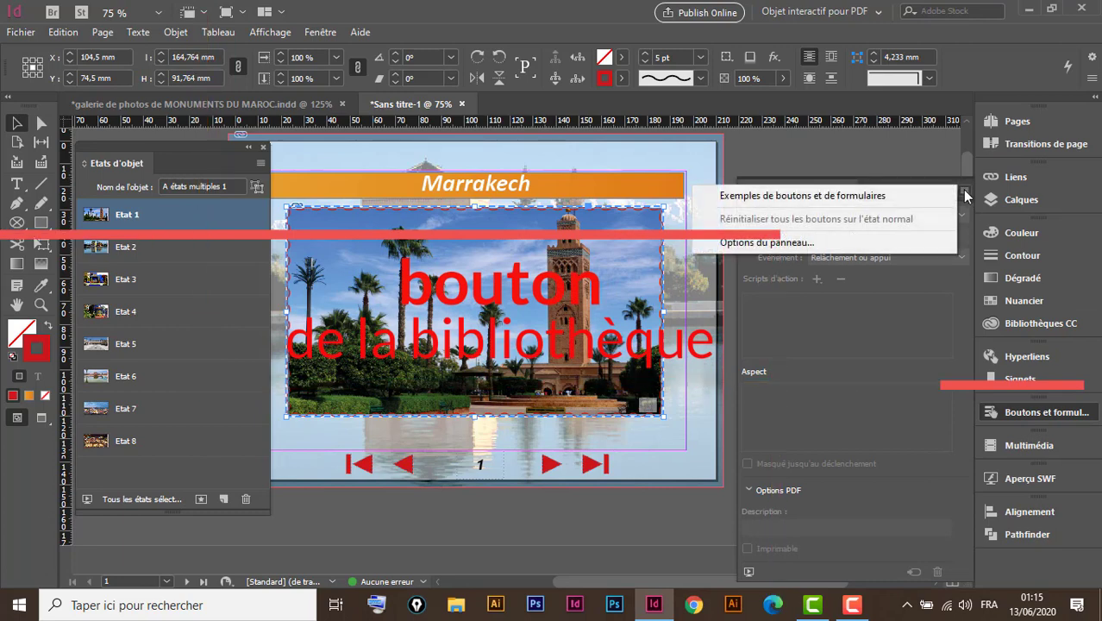
click(880, 196)
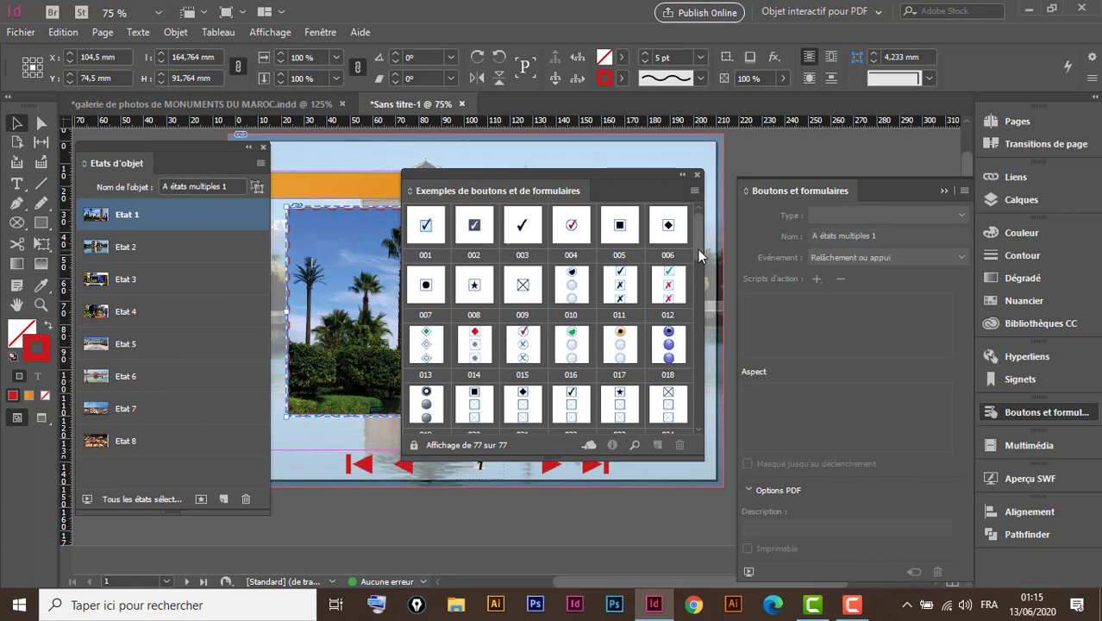
drag(698, 255, 696, 411)
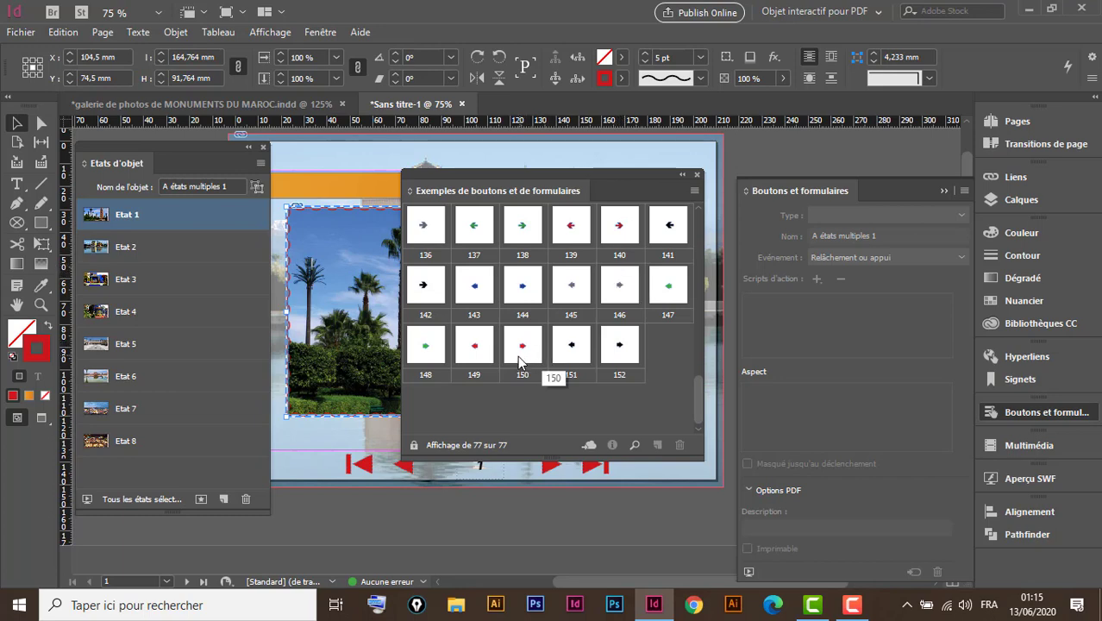
click(619, 229)
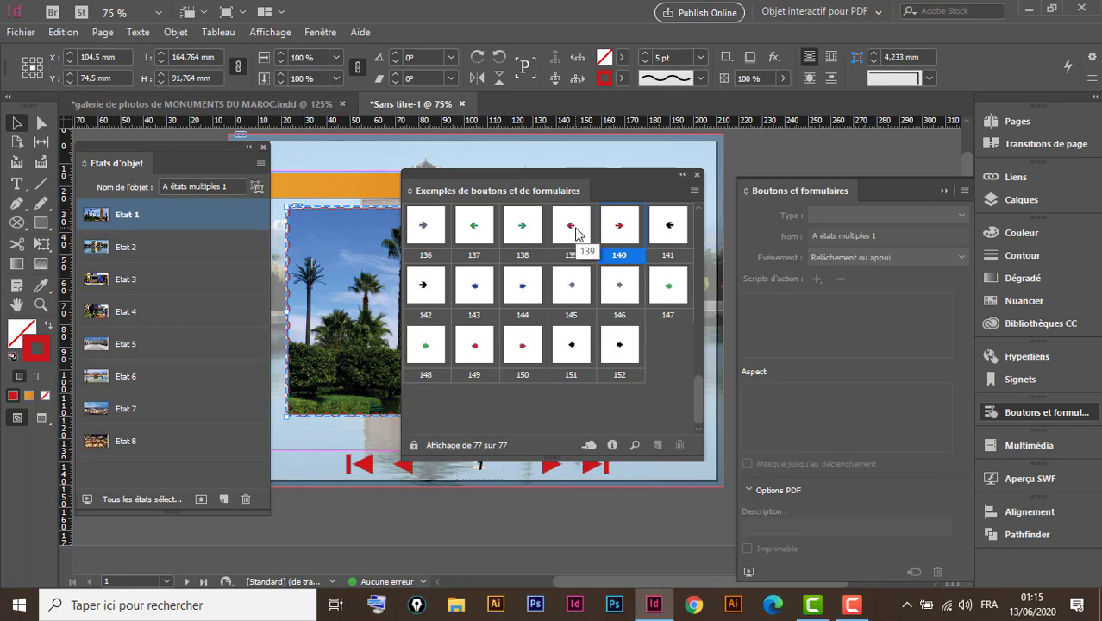
shift+click(576, 233)
drag(583, 231, 320, 434)
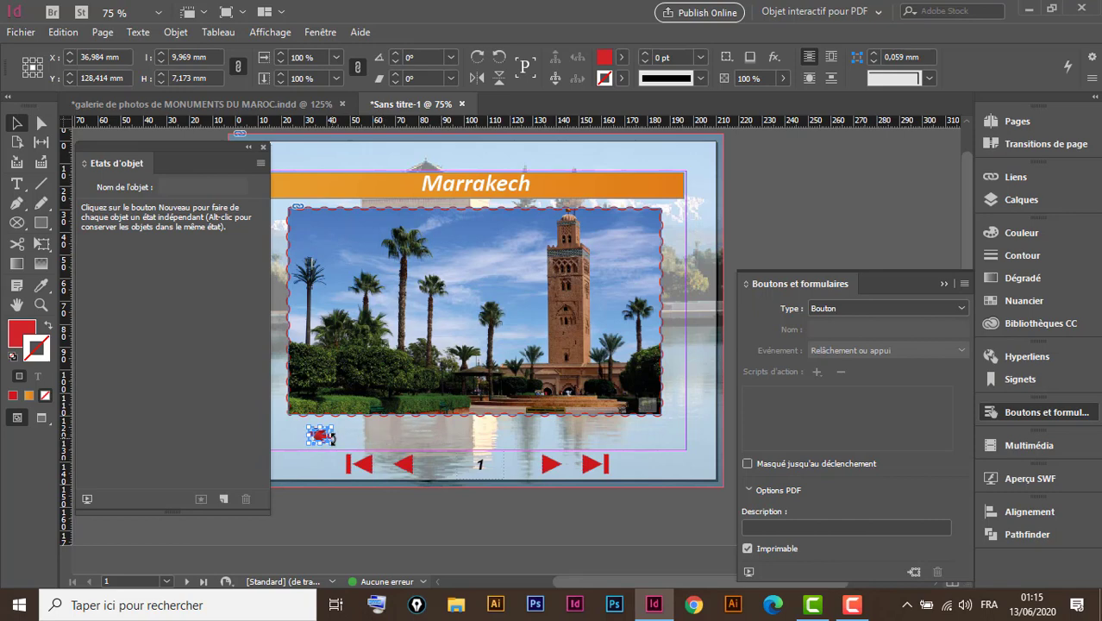
click(372, 433)
drag(325, 438, 441, 443)
click(585, 448)
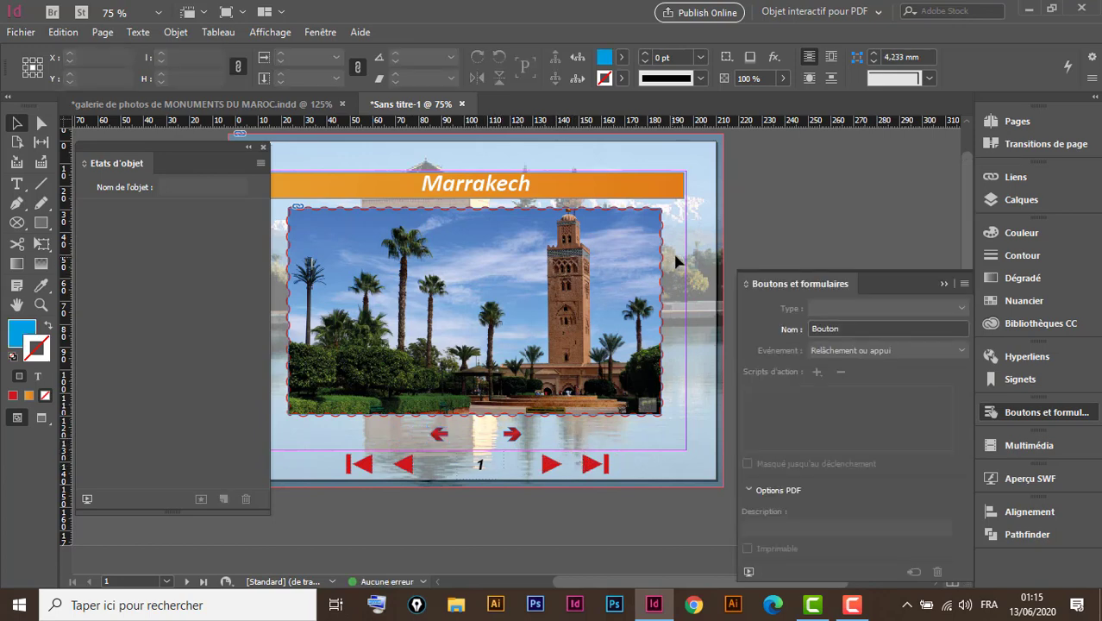
- Rename the multi-state photo object as Marrakech
click(565, 321)
click(562, 407)
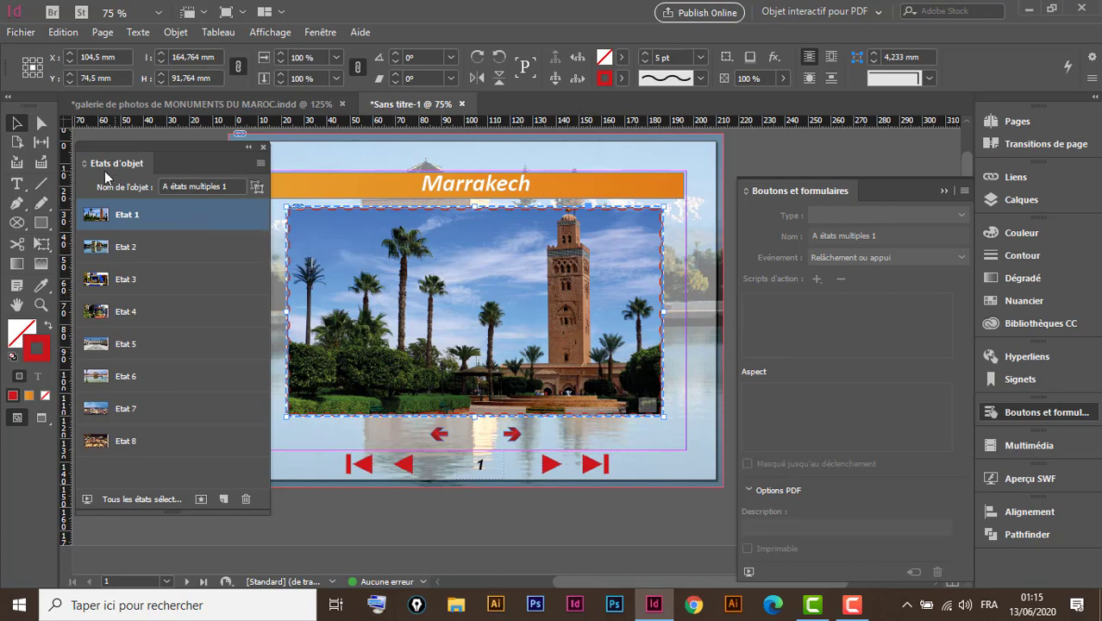
click(231, 185)
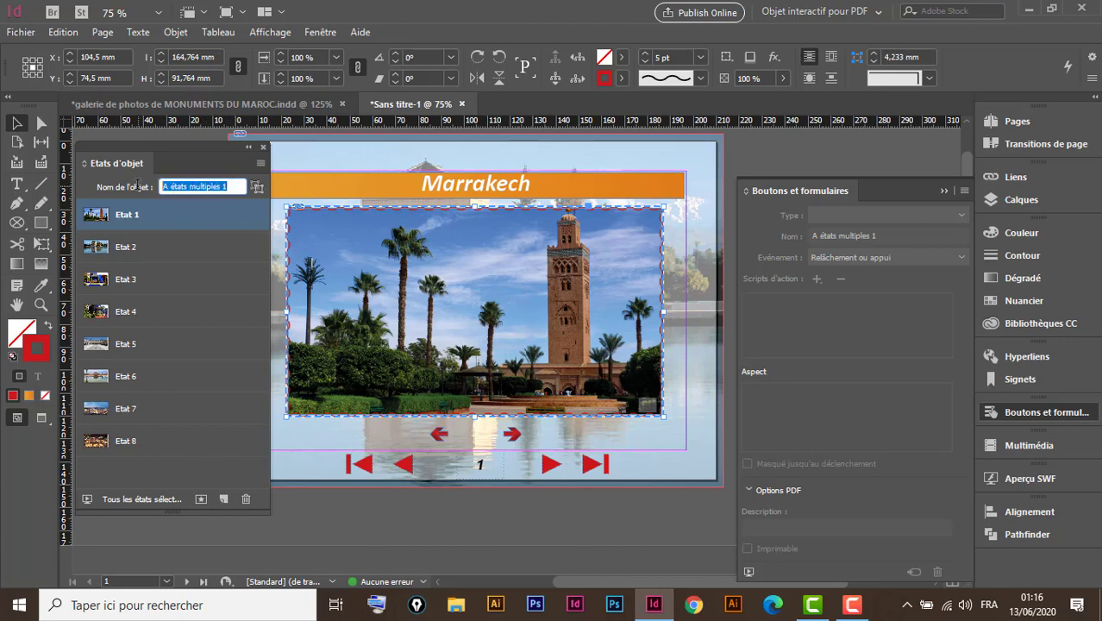
text(M)
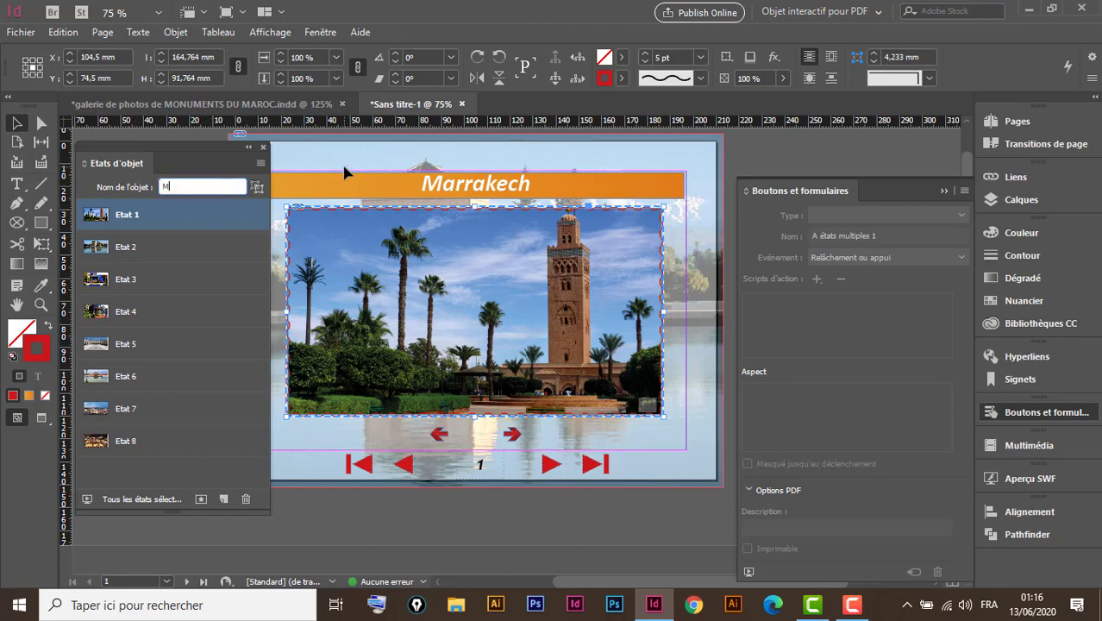
text(arrakech)
key(Return)
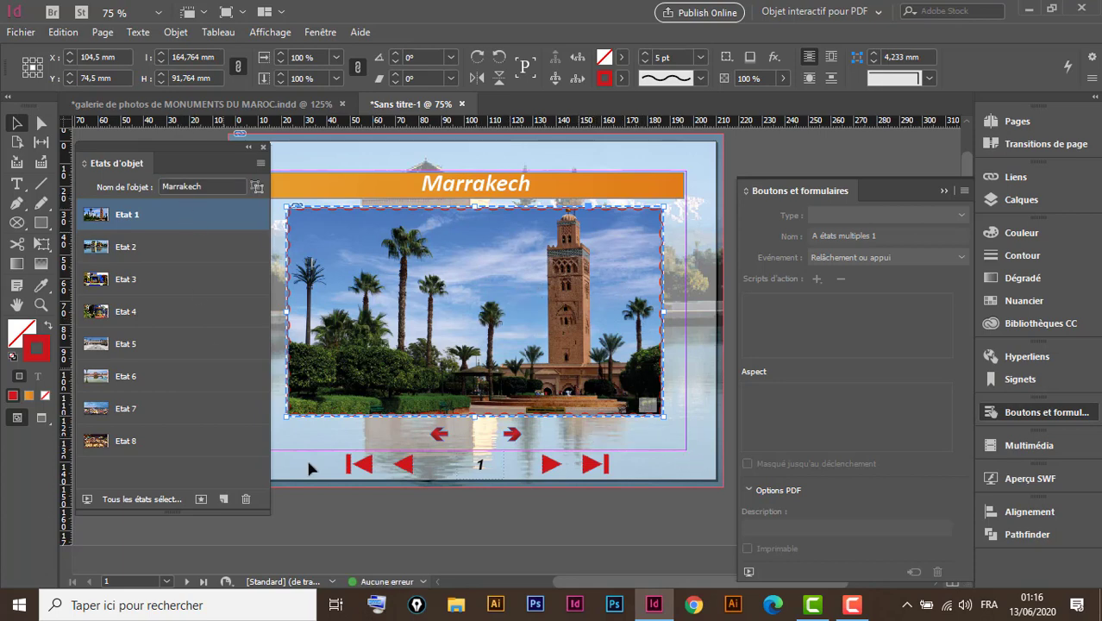
- Replace the right-pointing arrow button's action with Atteindre l'état suivant for the Marrakech object, and enable Arrêter au dernier état
click(515, 437)
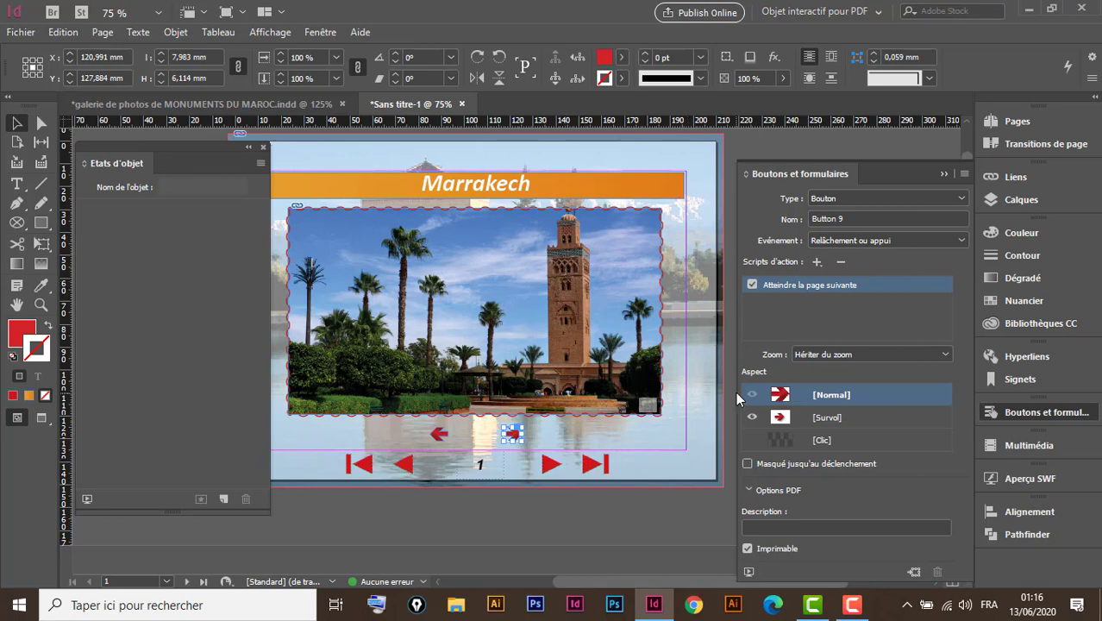
click(841, 266)
click(562, 322)
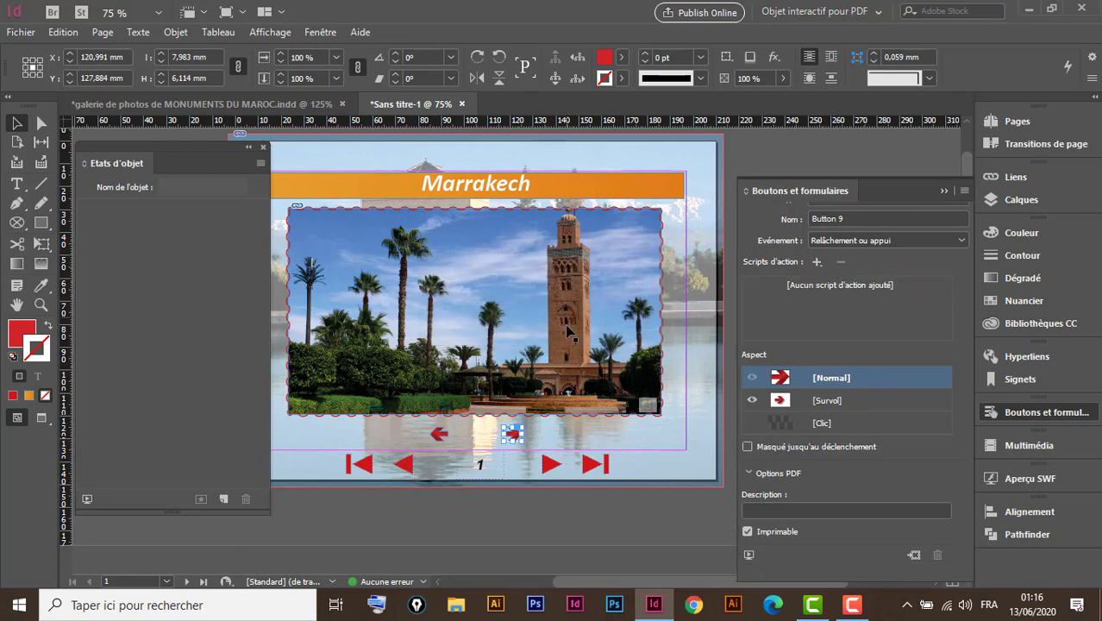
click(817, 279)
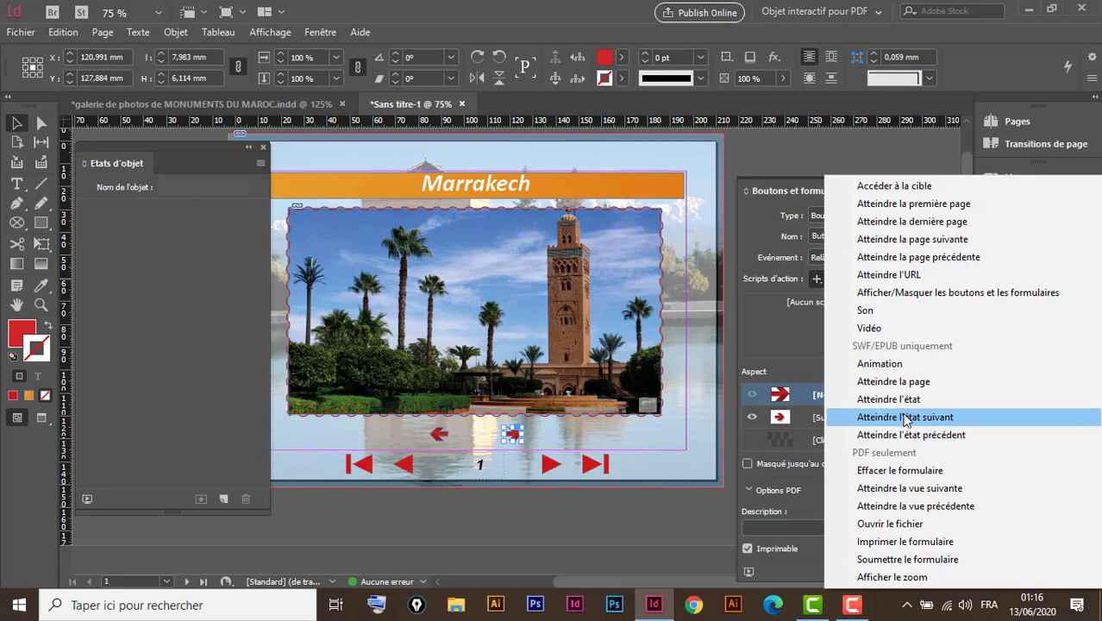
click(914, 418)
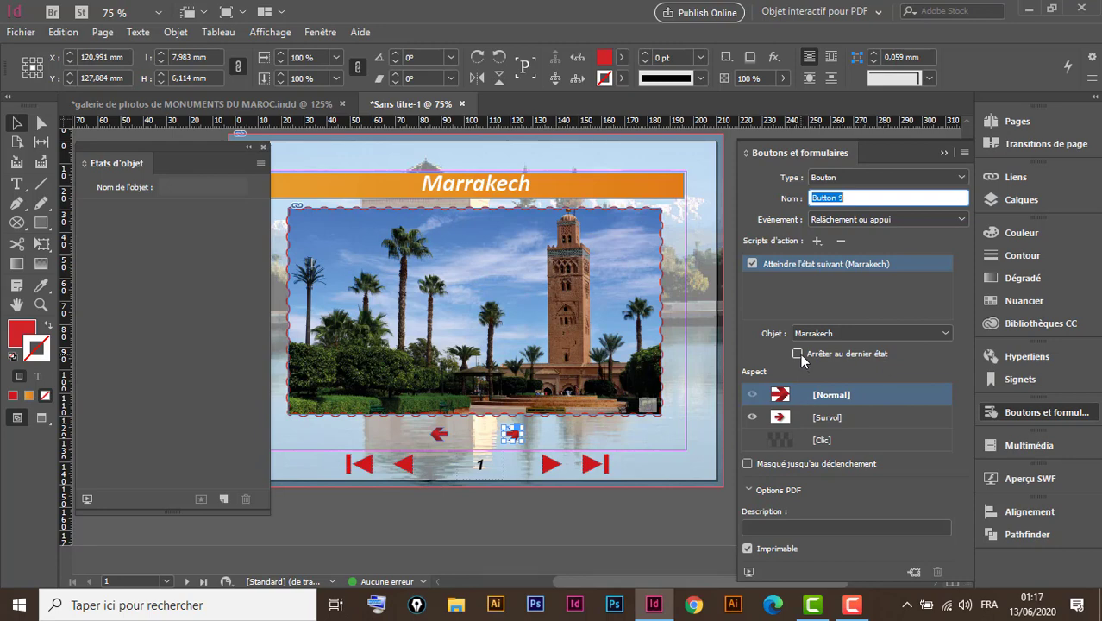
key(Return)
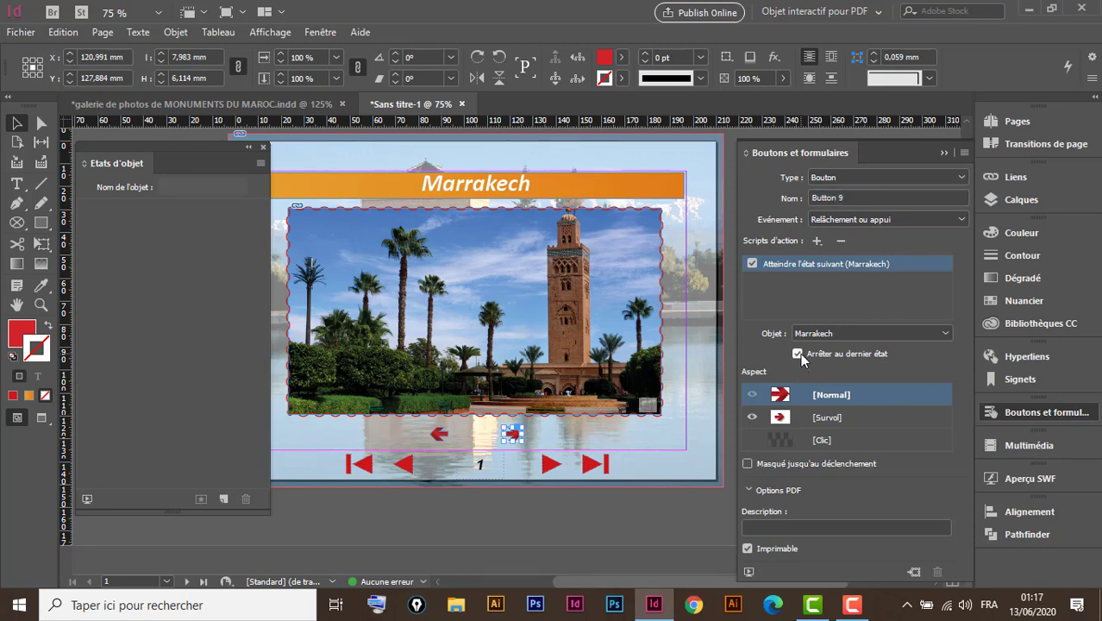
- Replace the left-pointing arrow button's action with Atteindre l'état précédent for the Marrakech object, and enable Arrêter au premier état
click(439, 436)
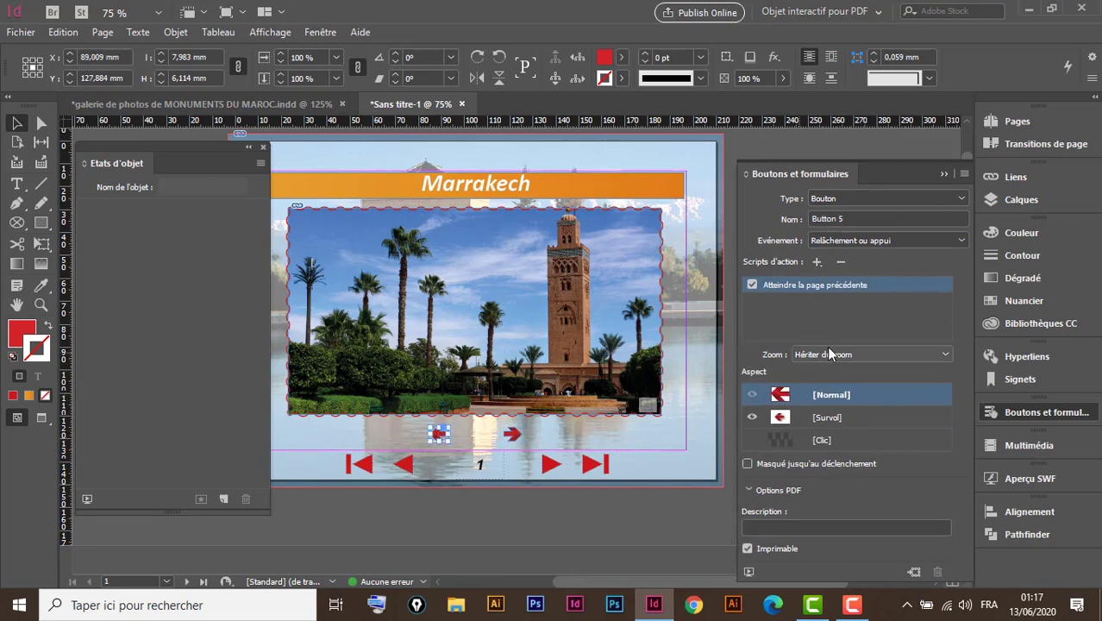
click(840, 263)
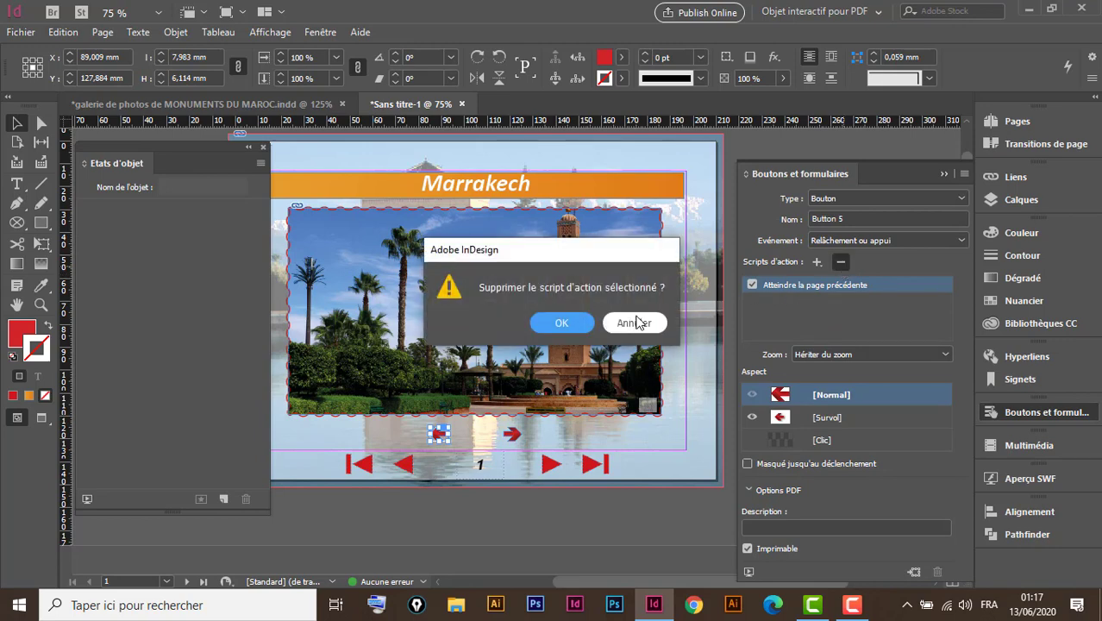
click(578, 324)
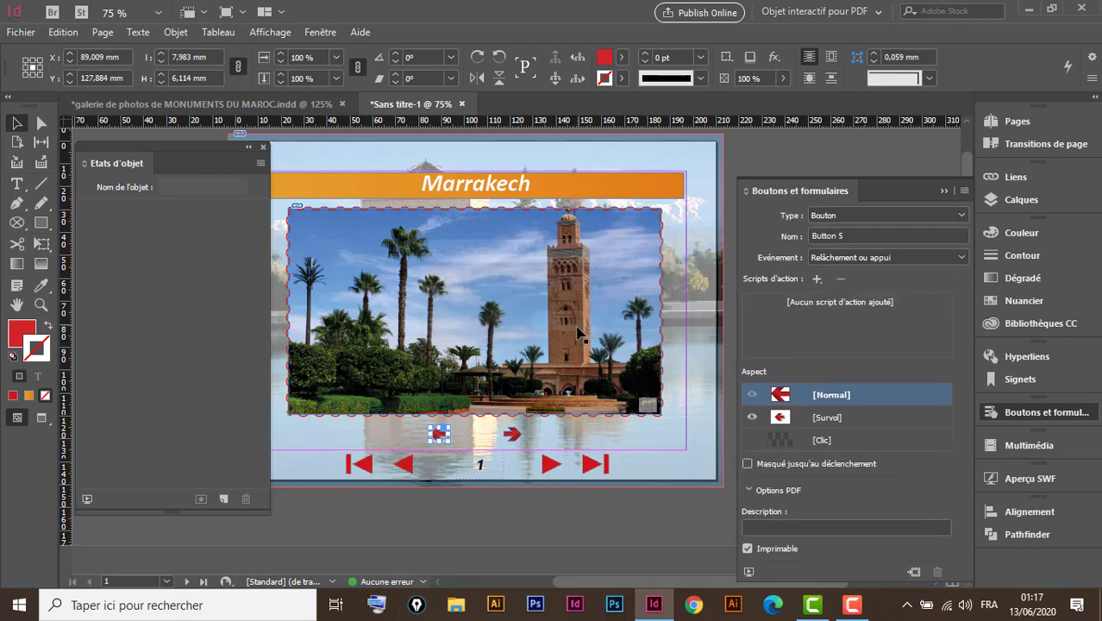
click(817, 280)
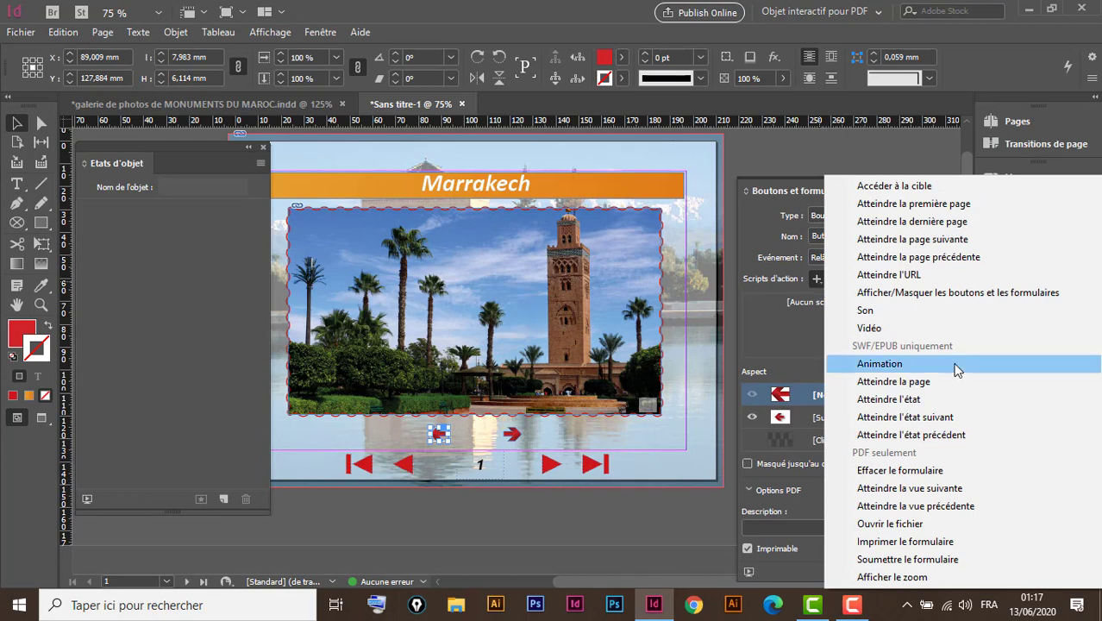
click(934, 436)
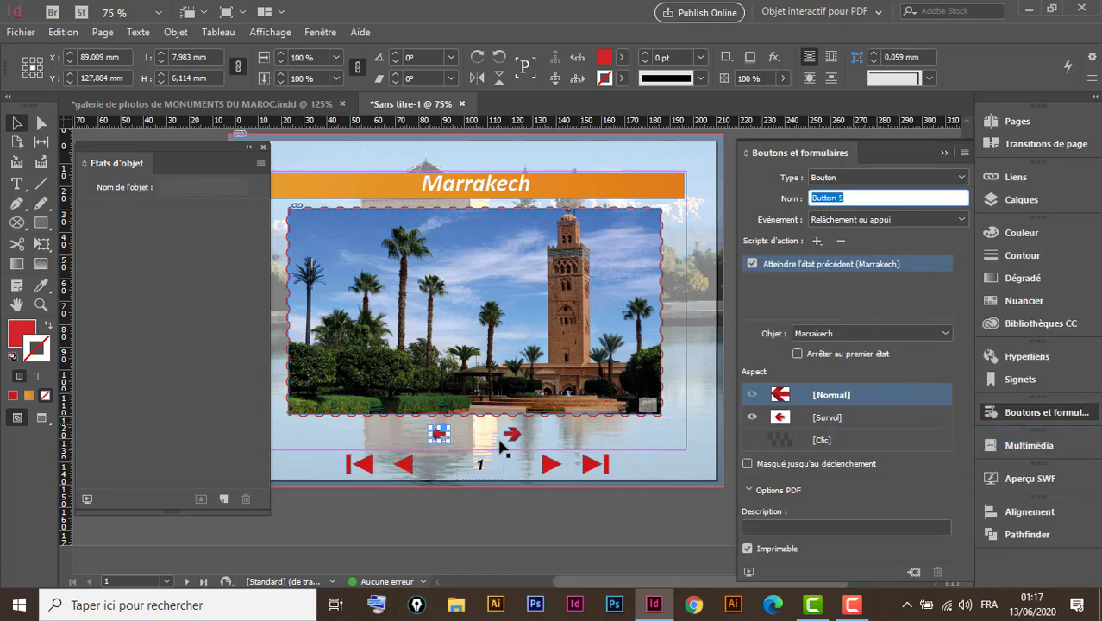
click(797, 355)
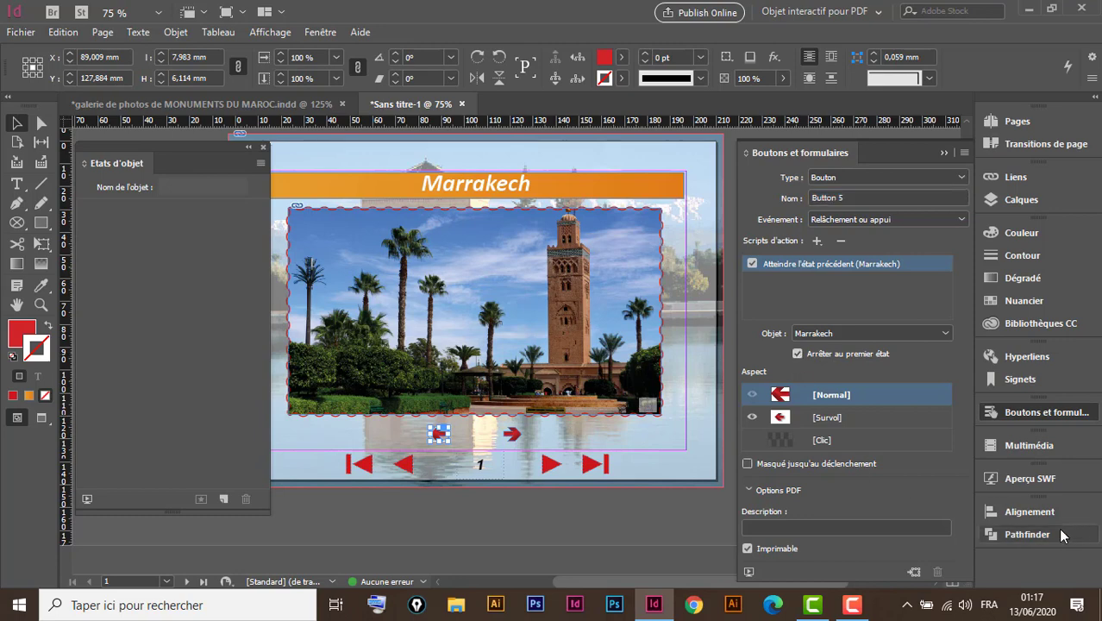
- Preview the document in SWF mode and test browsing the Marrakech photos forwards and backwards with the two arrow buttons
click(1027, 479)
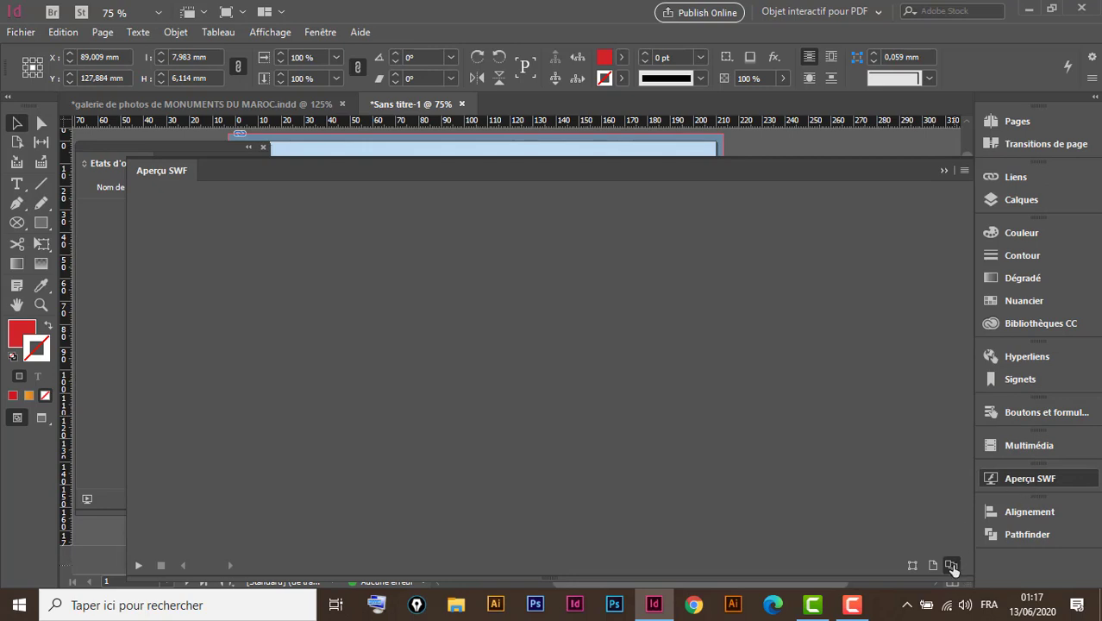
click(138, 567)
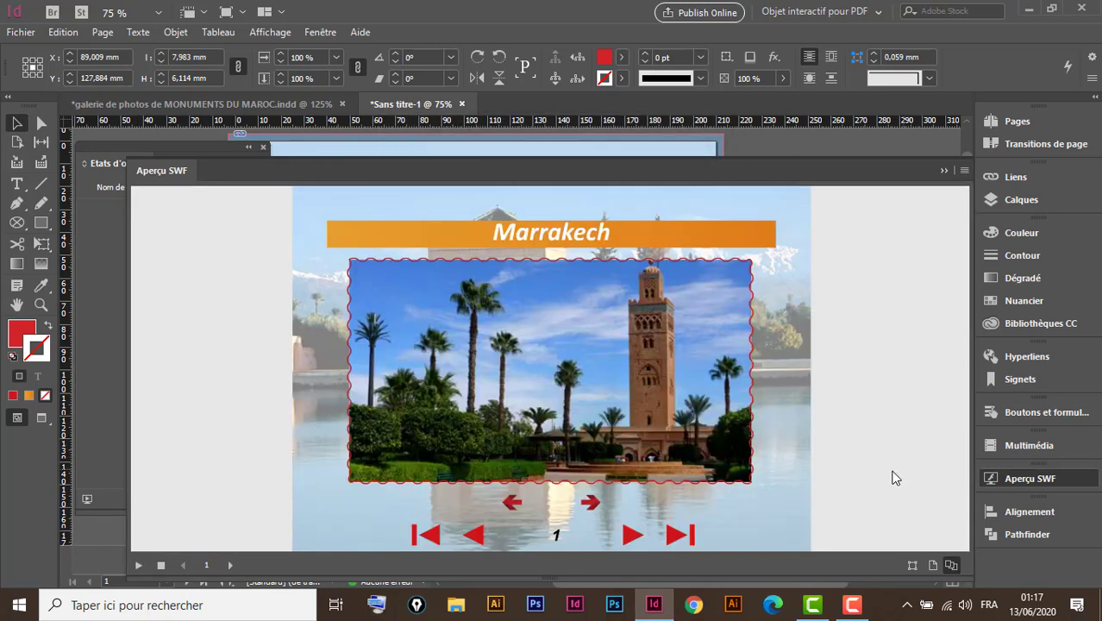
click(591, 505)
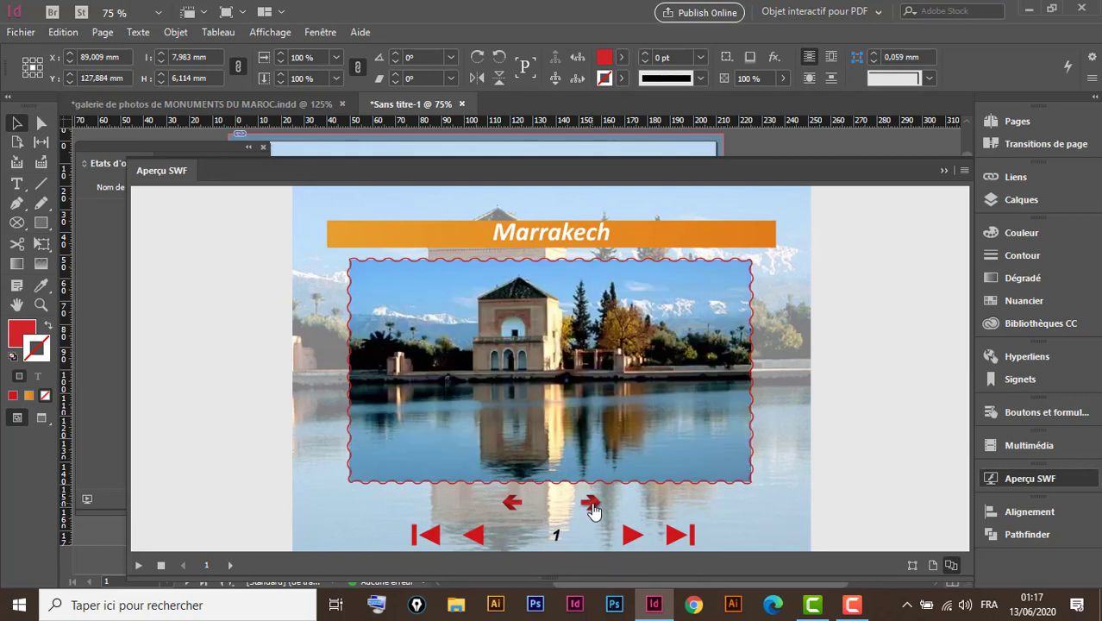
click(592, 505)
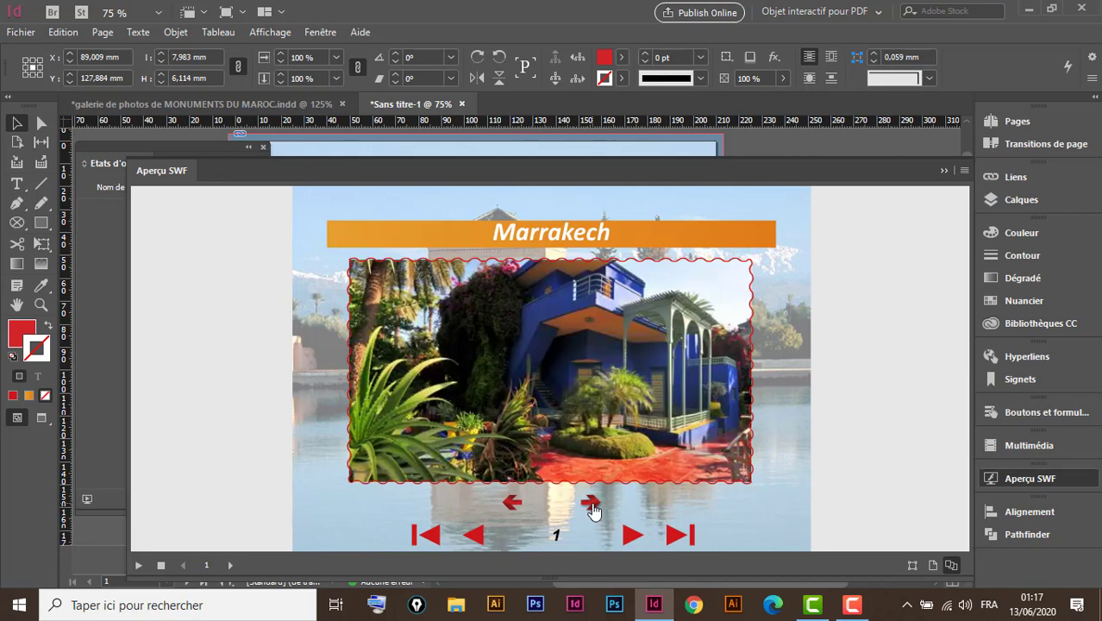
click(591, 507)
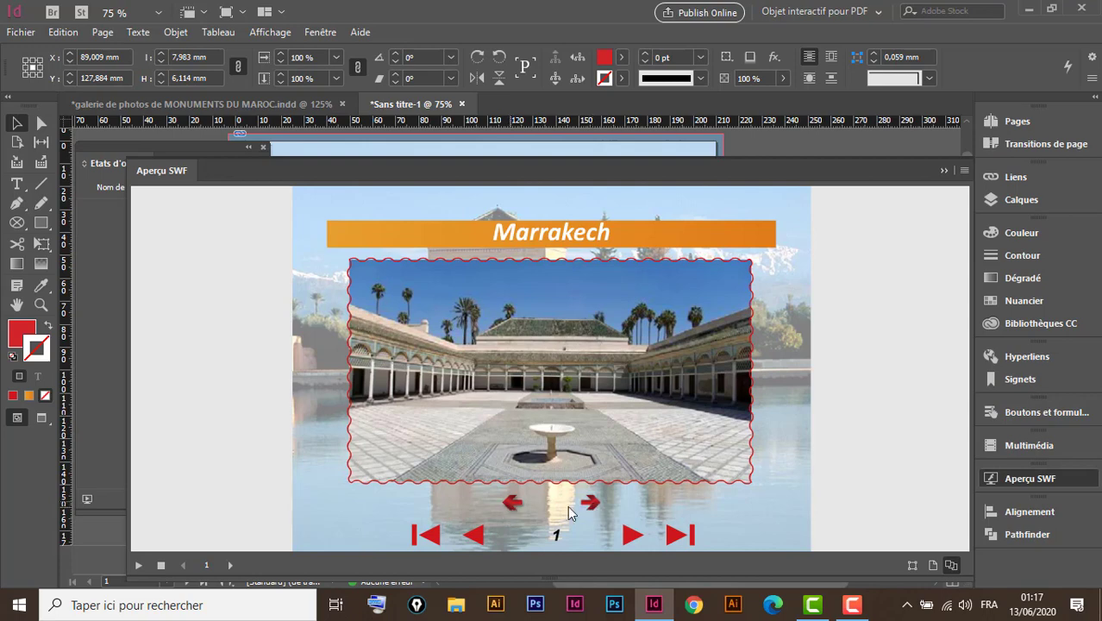
click(591, 505)
click(591, 505)
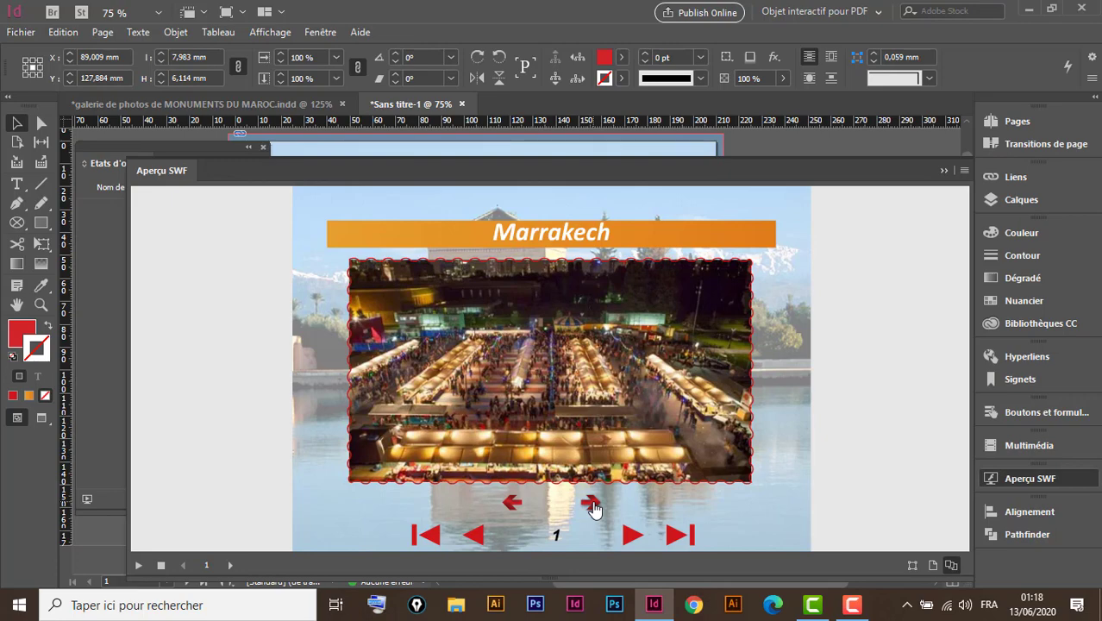
click(513, 506)
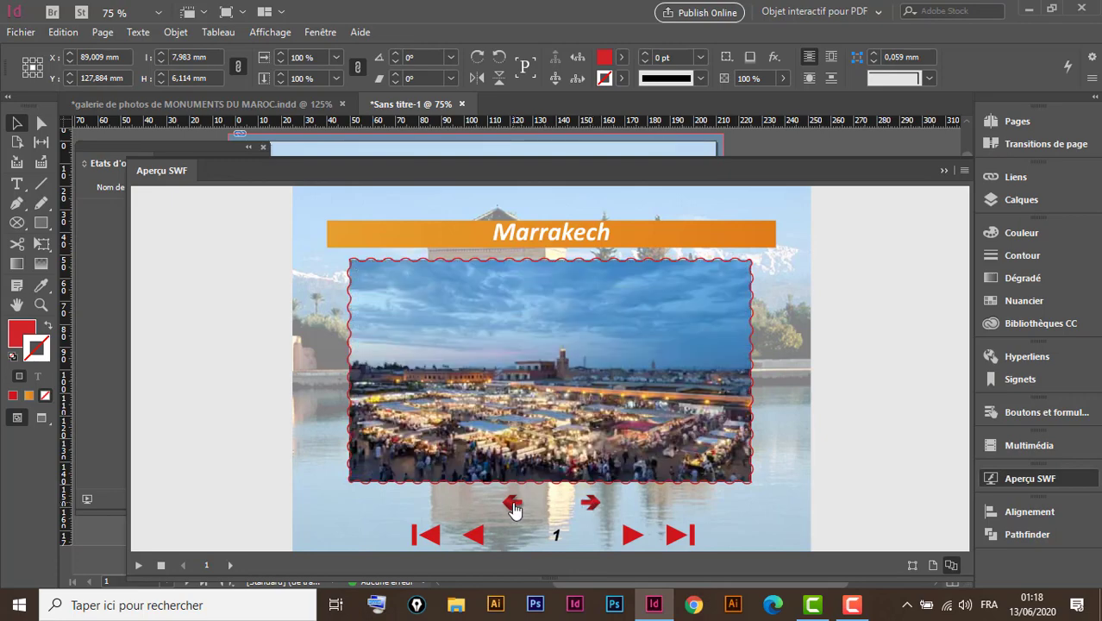
click(513, 505)
click(513, 506)
click(513, 505)
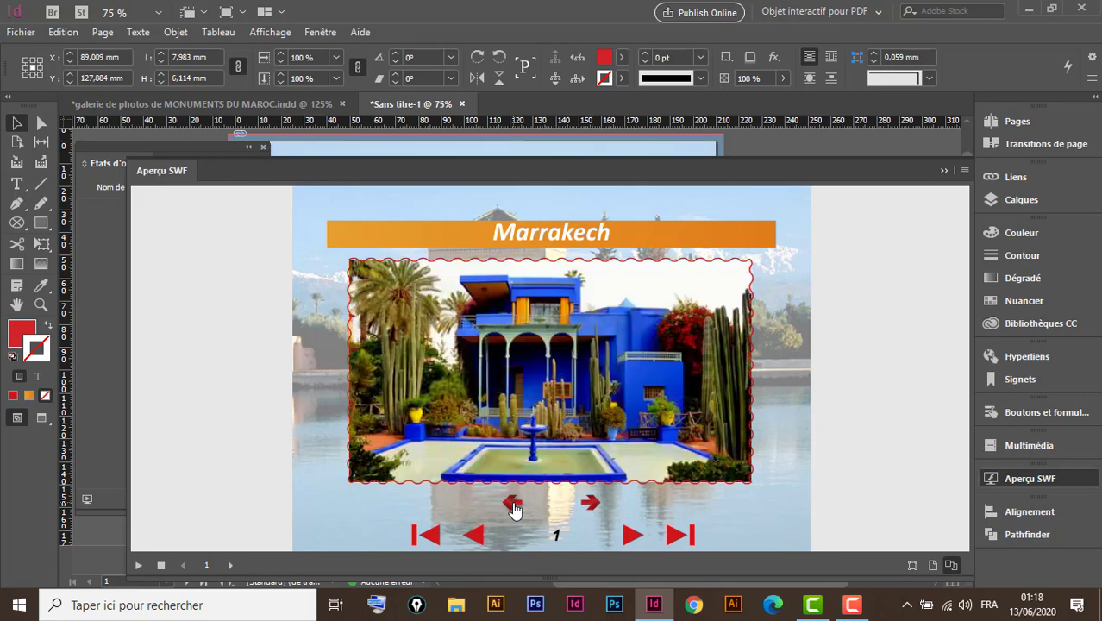
click(513, 506)
click(513, 505)
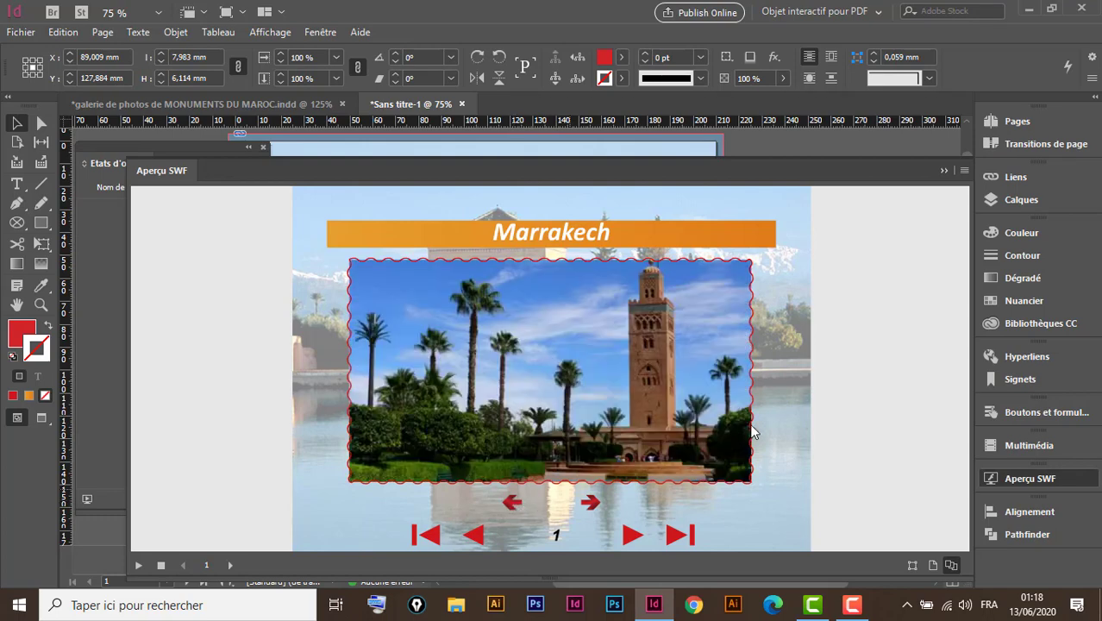
click(944, 170)
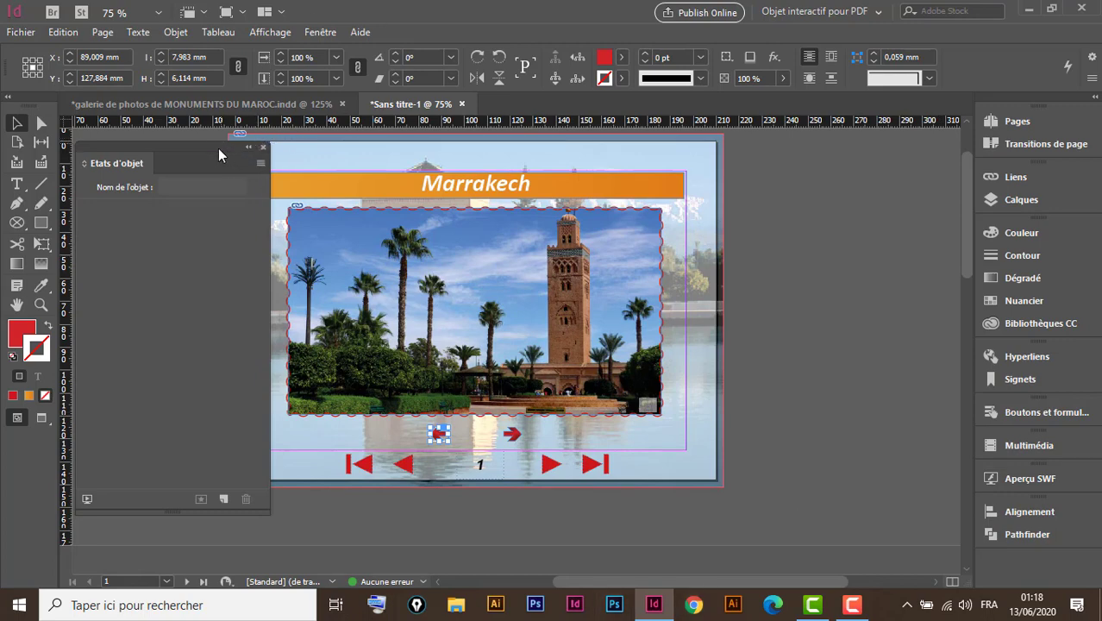
- Examine the Casablanca layout on page 2 of the finished galerie de photos de MONUMENTS DU MAROC document
click(276, 105)
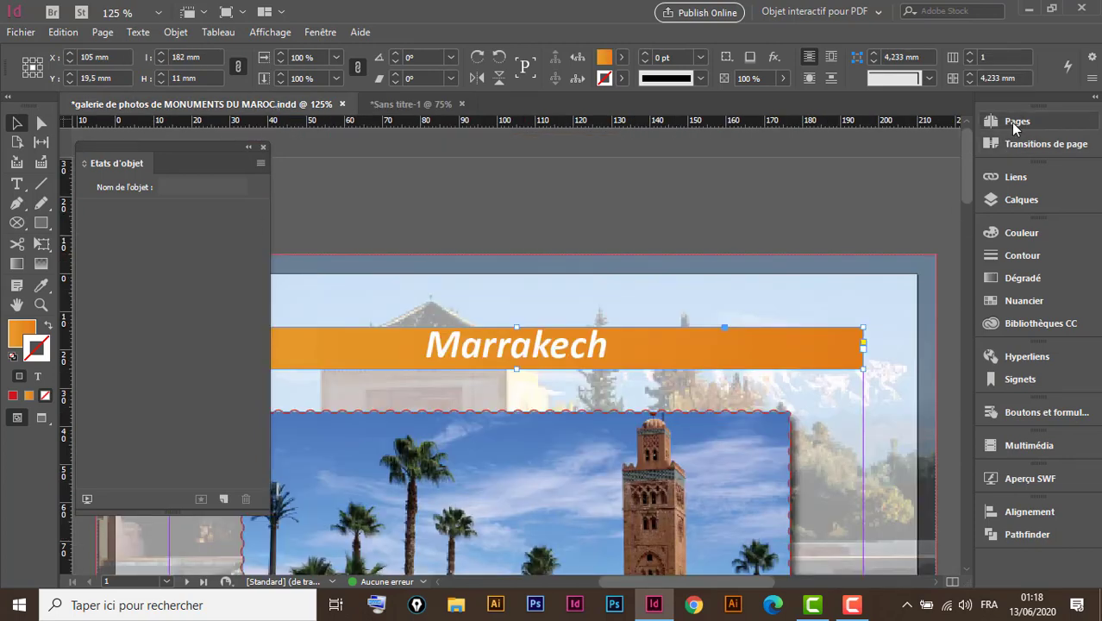
key(ctrl+minus)
key(ctrl+minus)
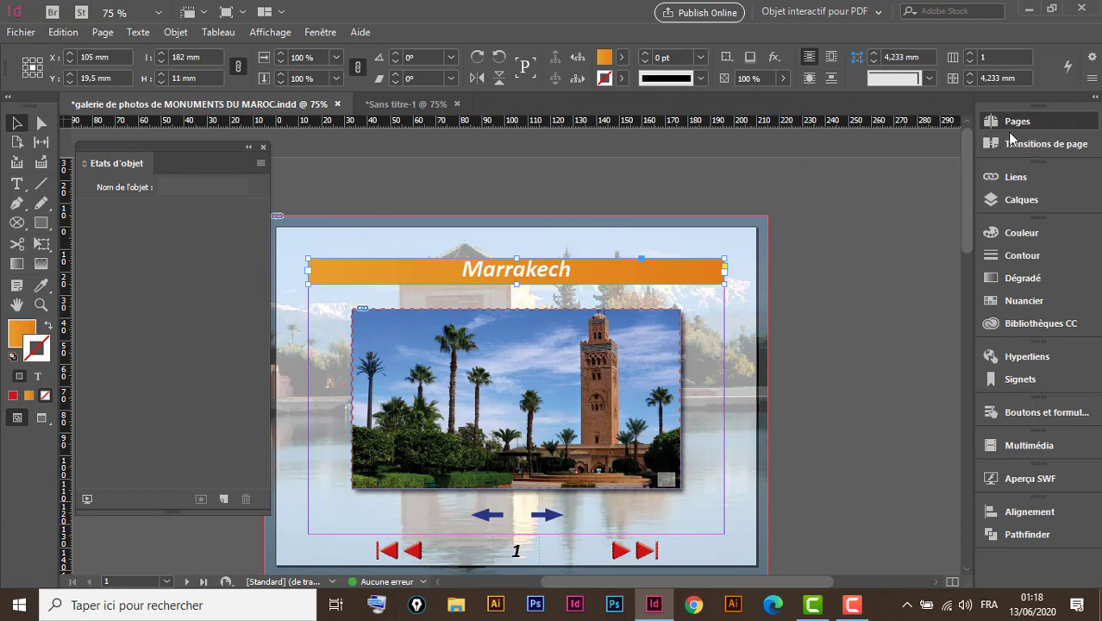
click(1010, 134)
double_click(813, 268)
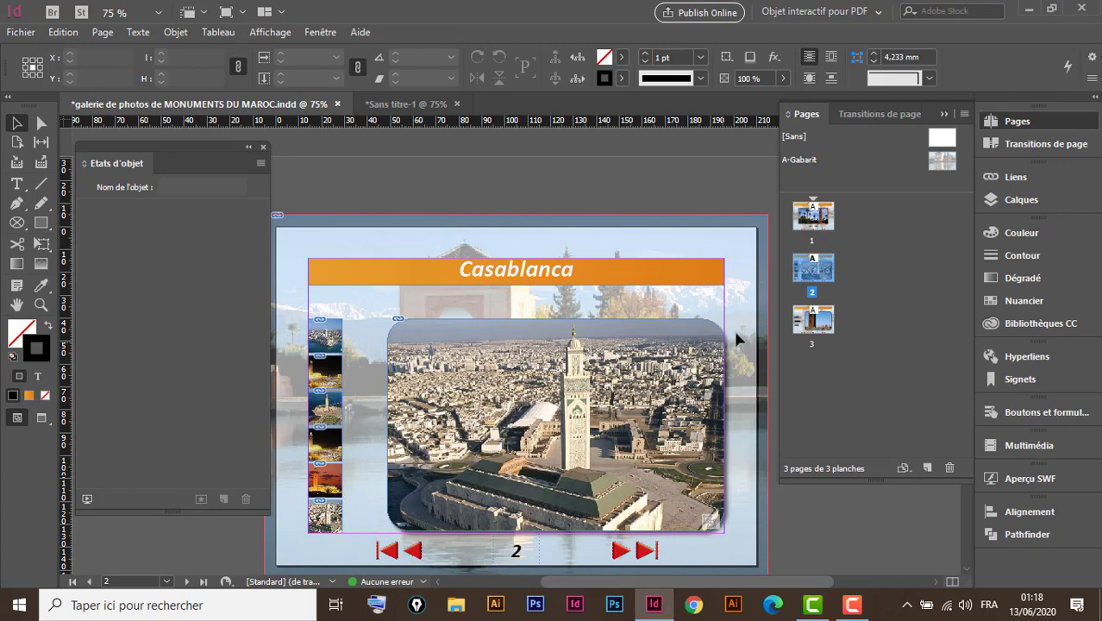
click(944, 113)
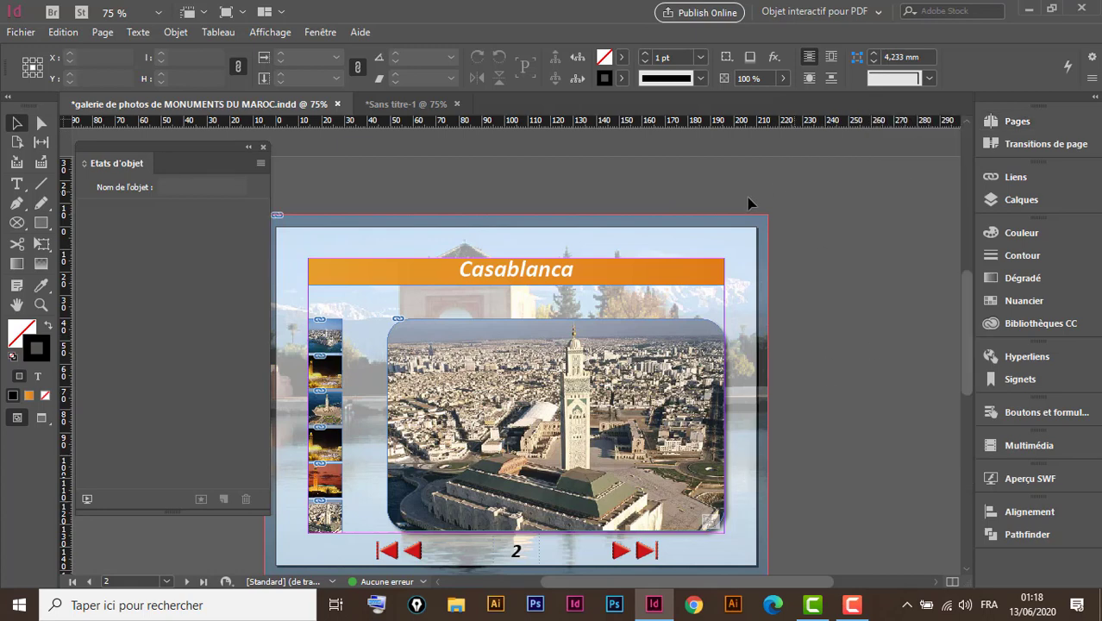
click(406, 105)
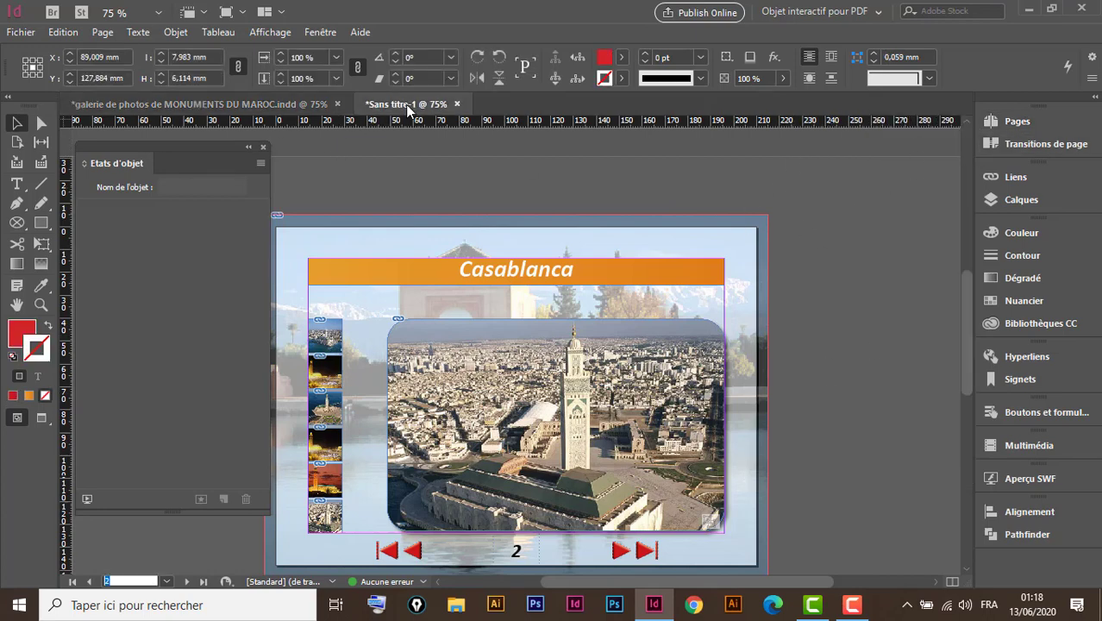
click(298, 103)
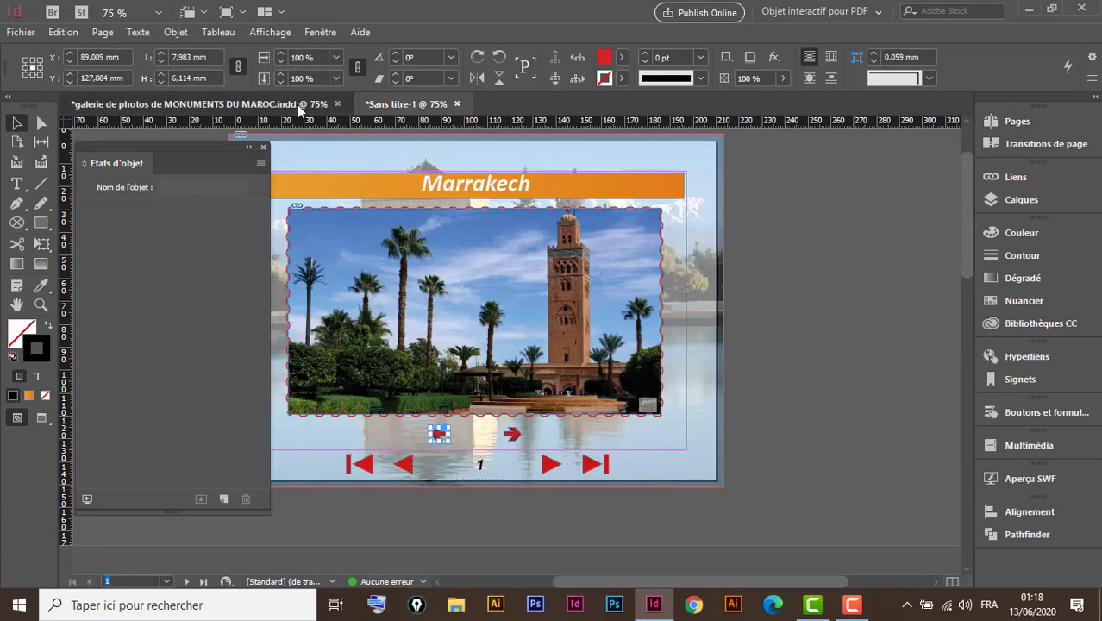
- Copy the orange Casablanca title banner from the finished gallery document to the same position on page 2 of Sans titre-1
click(621, 278)
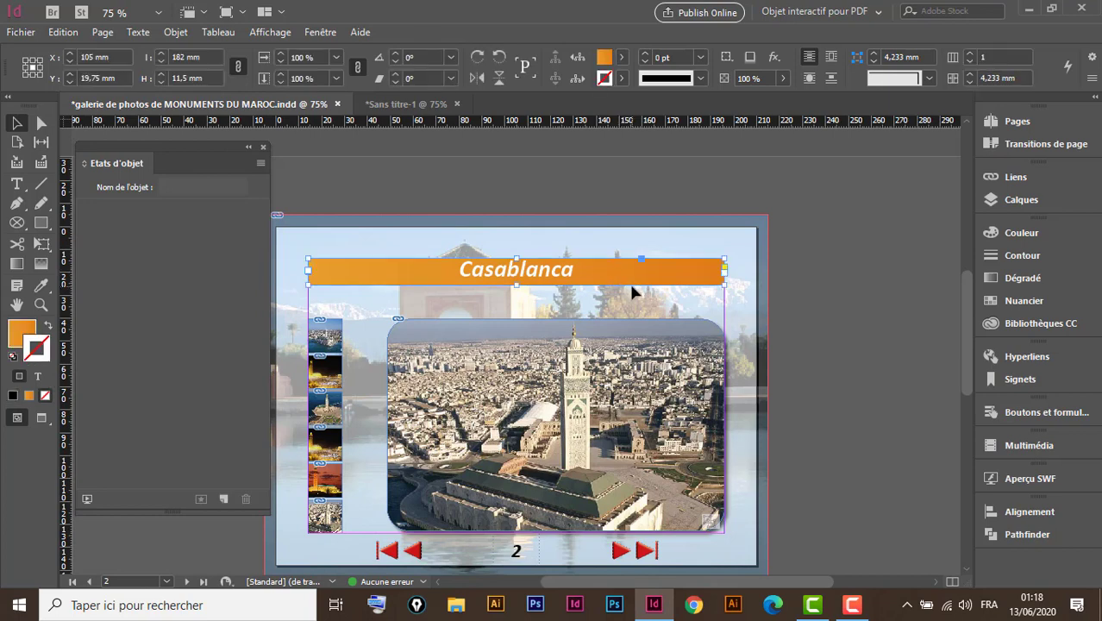
click(421, 105)
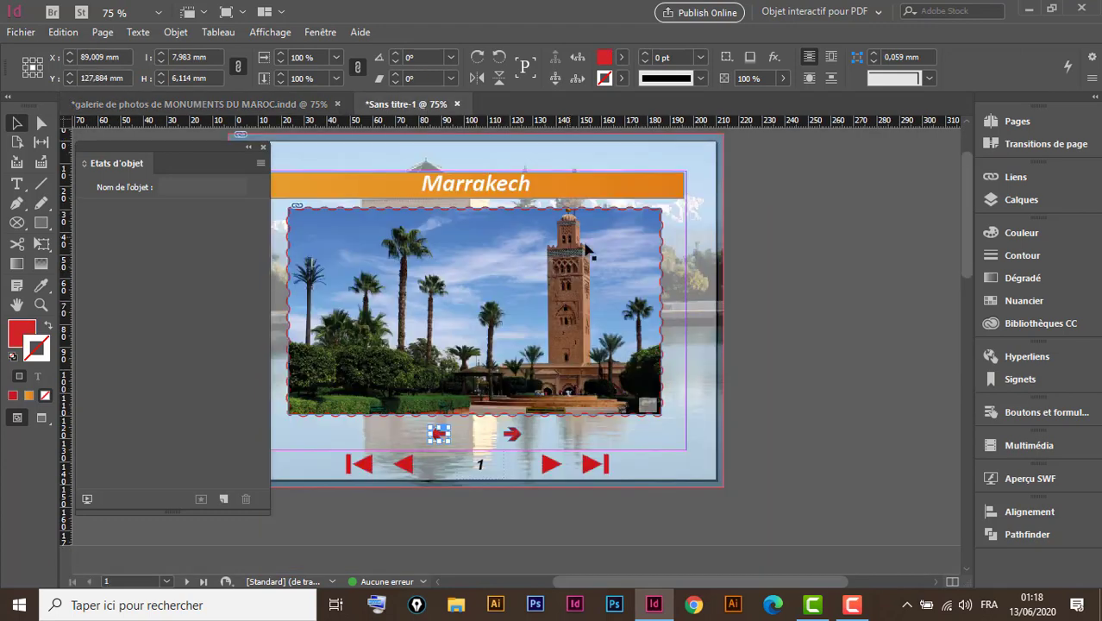
click(1017, 121)
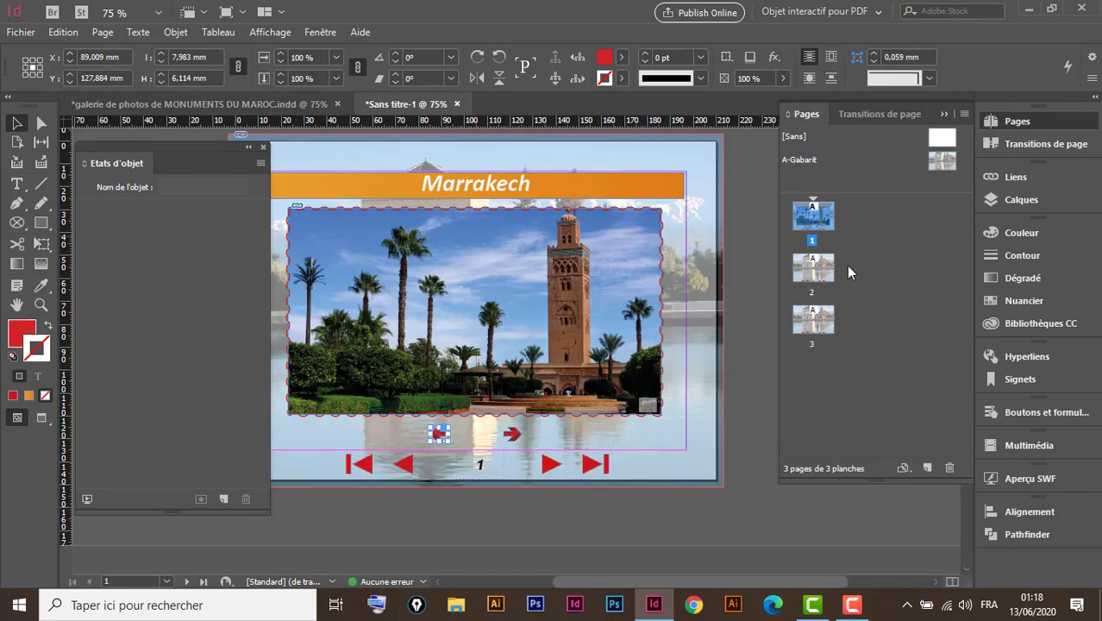
double_click(817, 269)
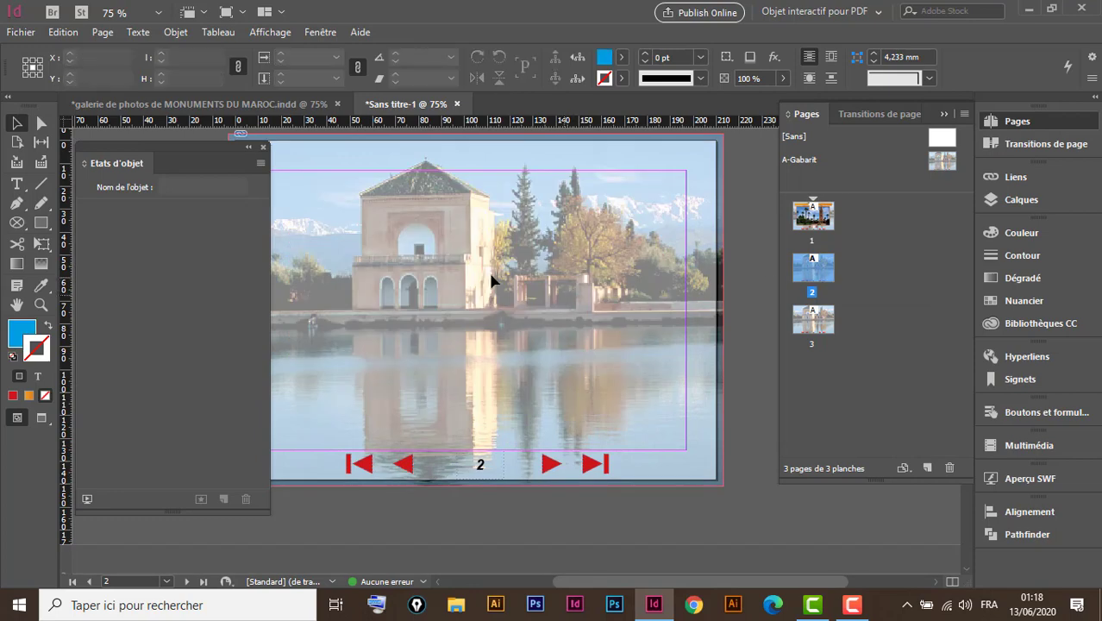
drag(237, 146, 205, 144)
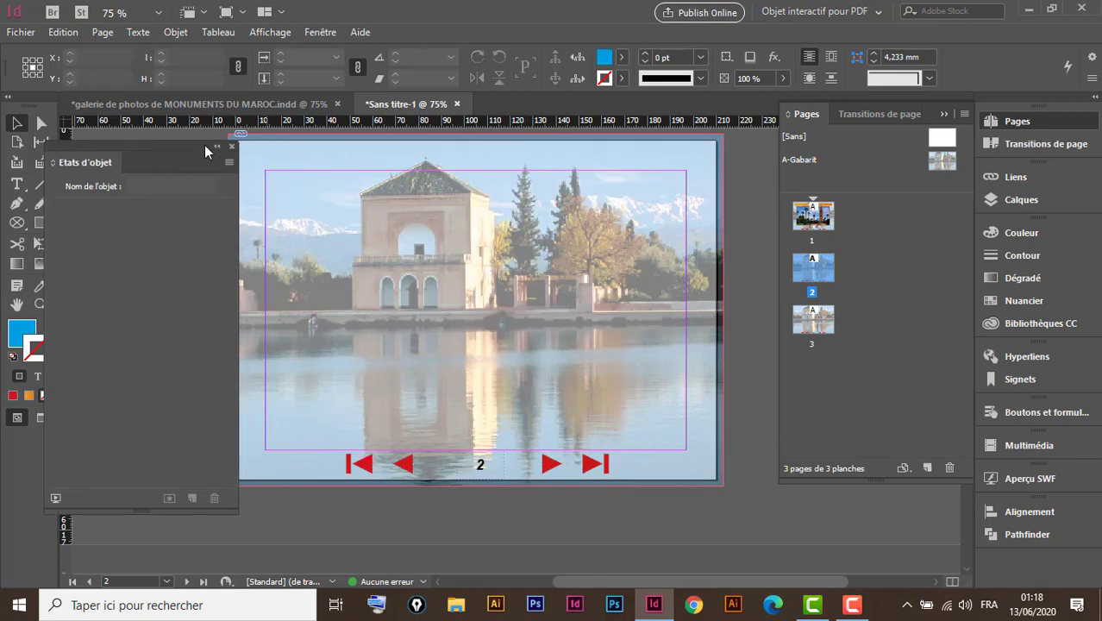
double_click(216, 153)
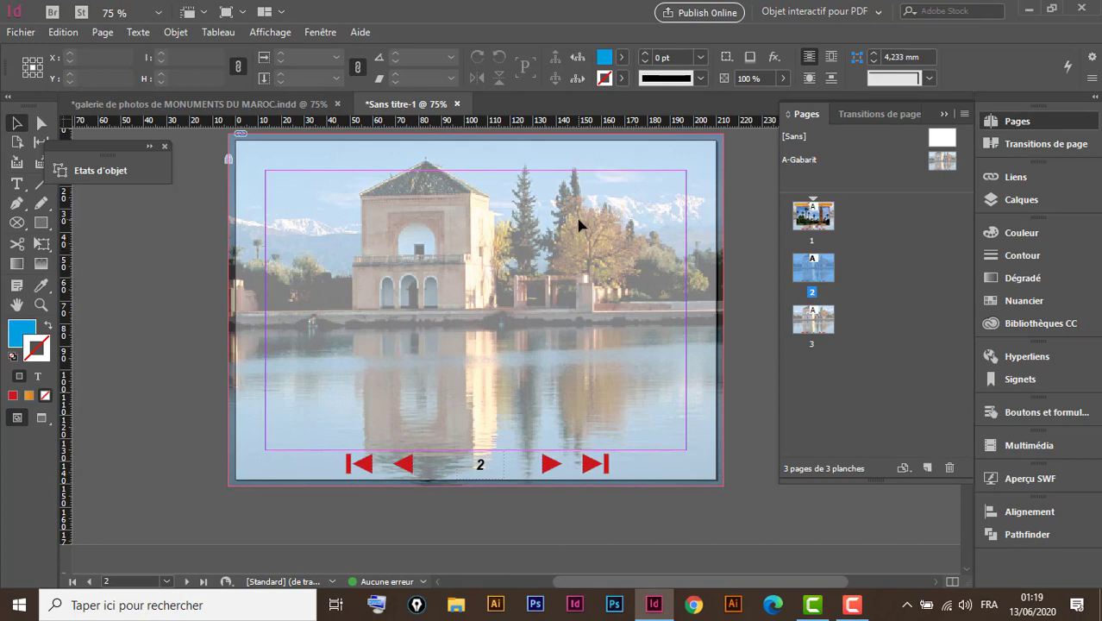
key(ctrl+v)
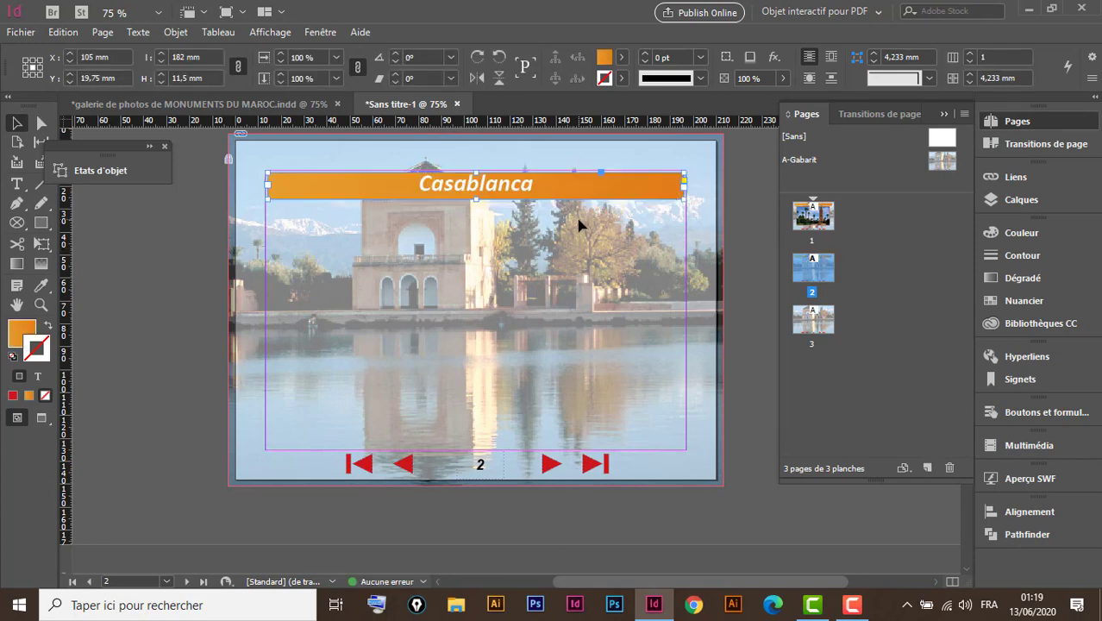
click(569, 308)
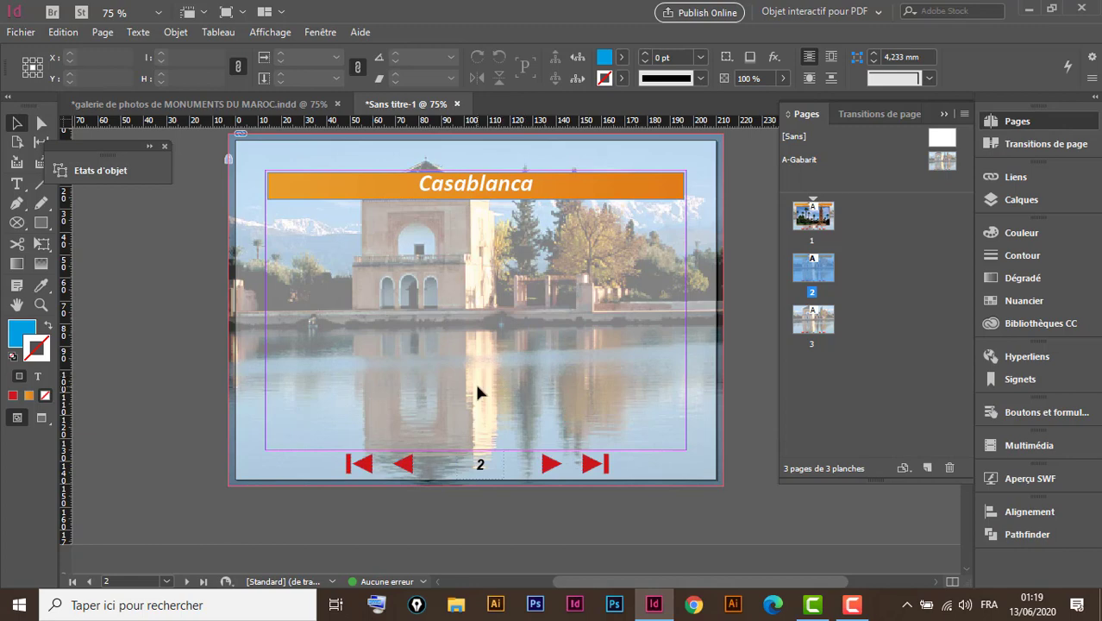
- Import the six casa folder images as a vertical column of thumbnails, about 15 mm wide and 97.5 mm high, along page 2's left margin
key(ctrl+d)
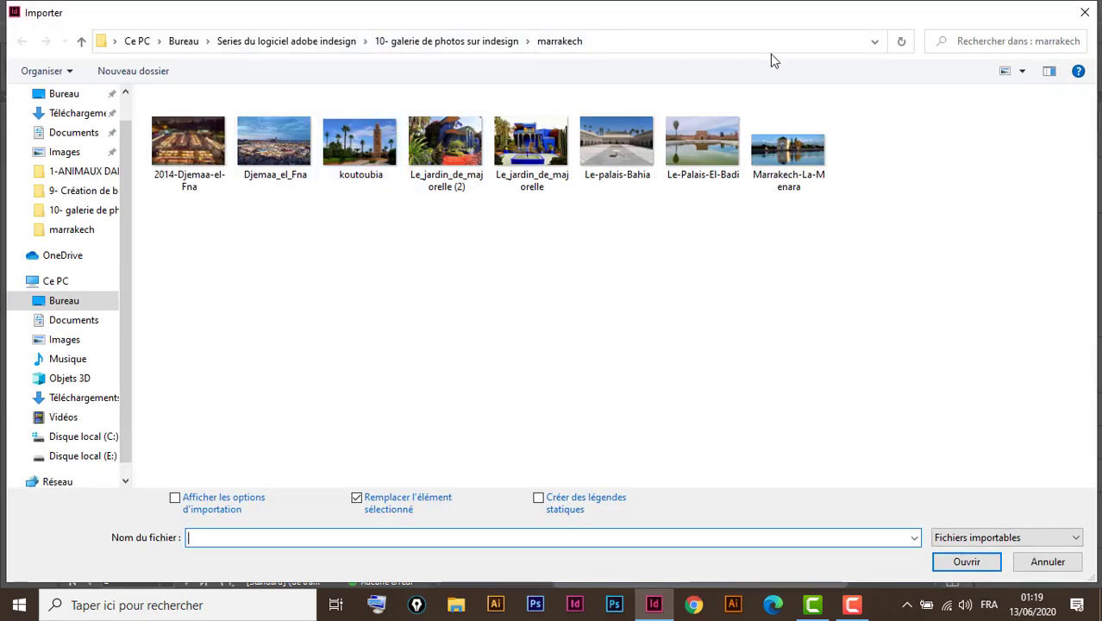
click(81, 41)
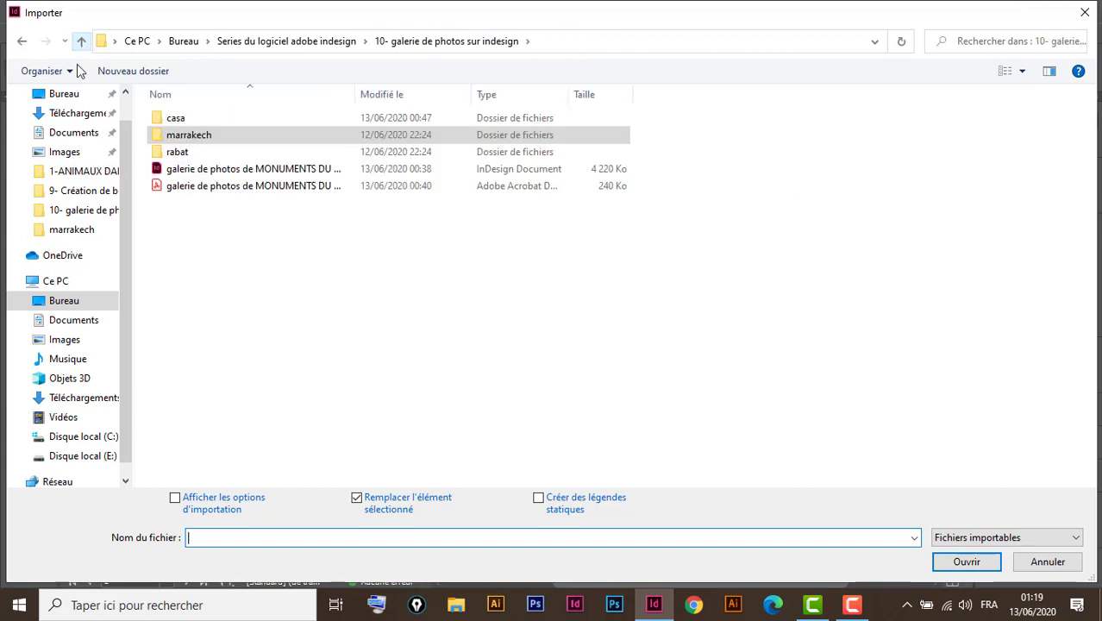
double_click(202, 118)
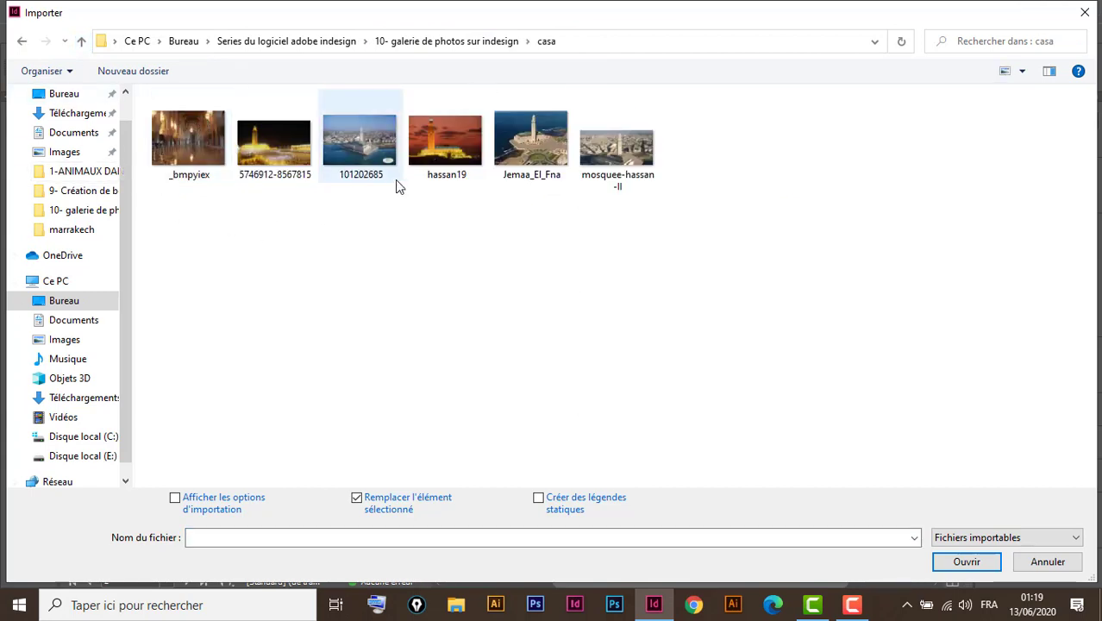
drag(168, 207, 650, 142)
click(964, 561)
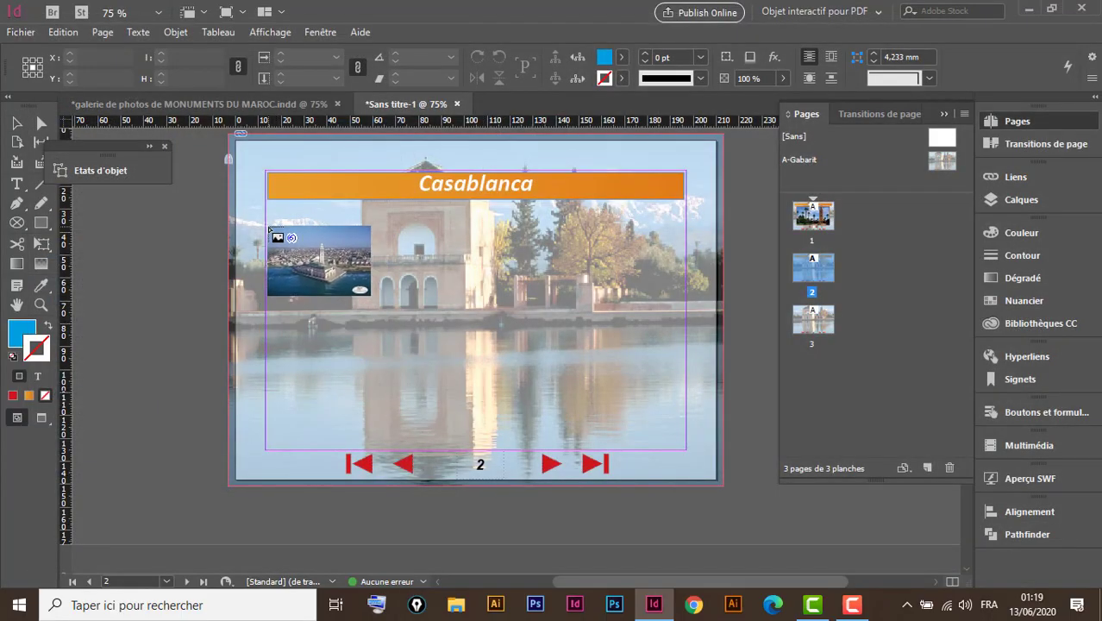
drag(269, 226, 303, 452)
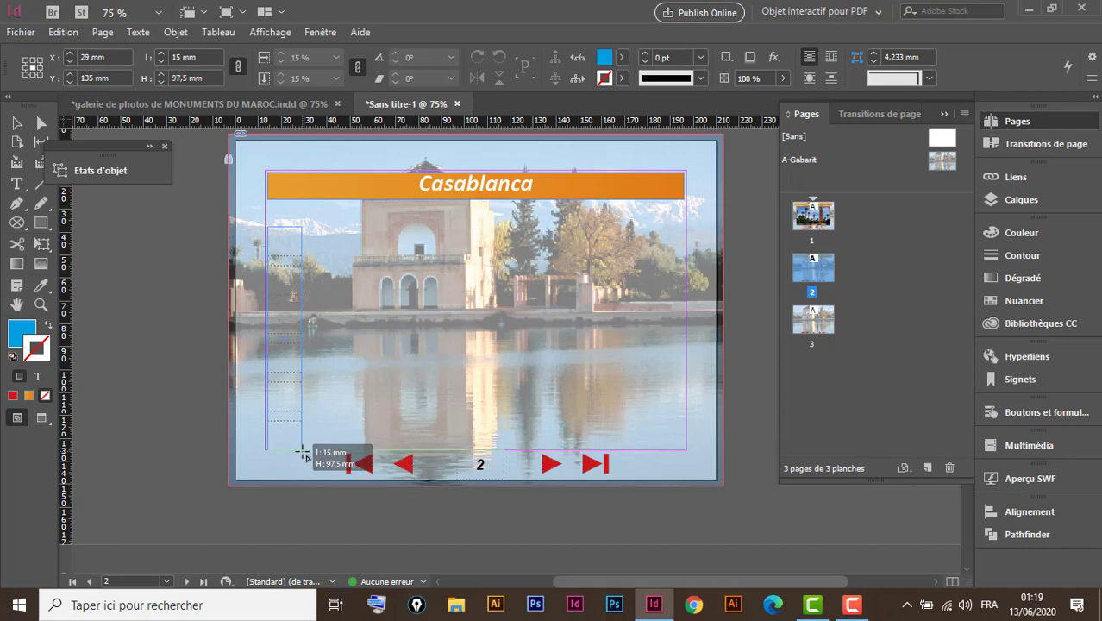
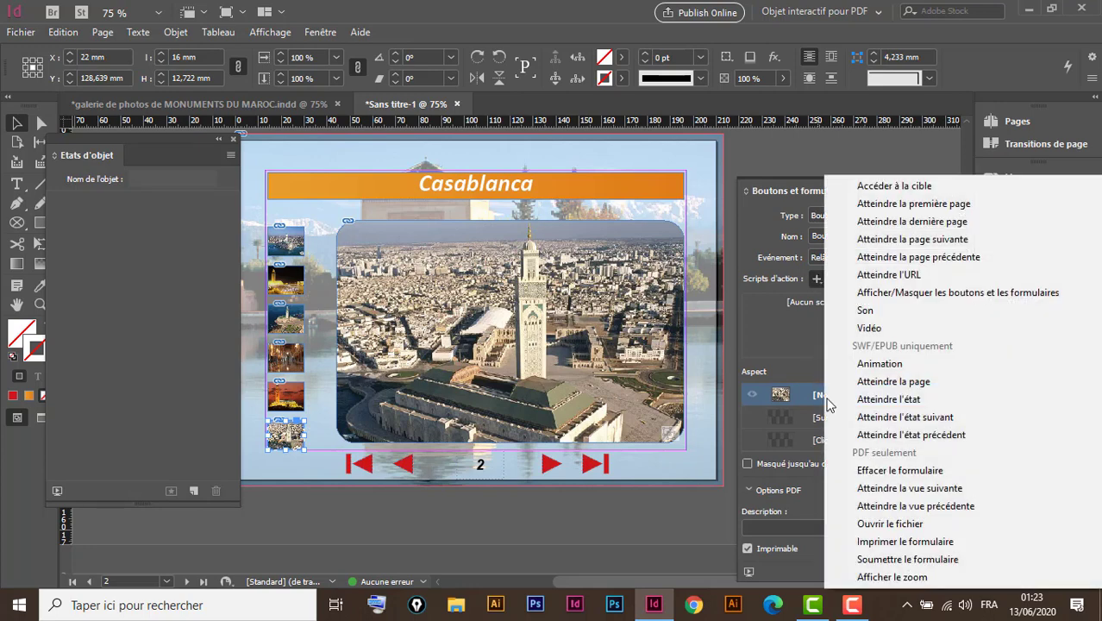
- Give the lowest Casablanca thumbnail's button a go-to-state action (Atteindre l'état) targeting the casablanca object's Etat 1
click(931, 404)
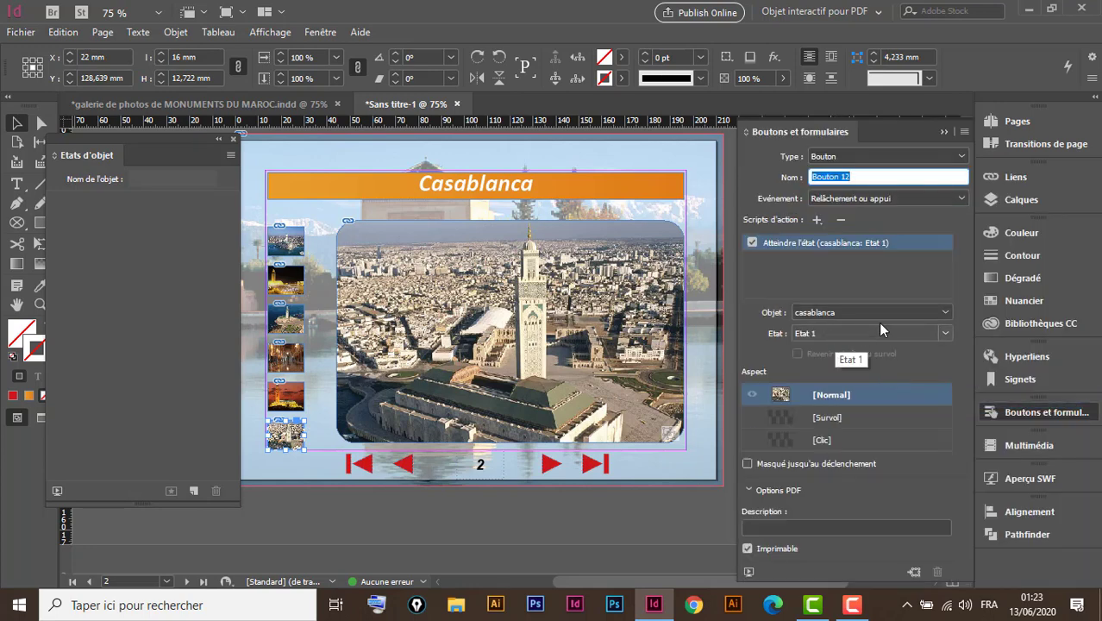
click(901, 315)
click(899, 313)
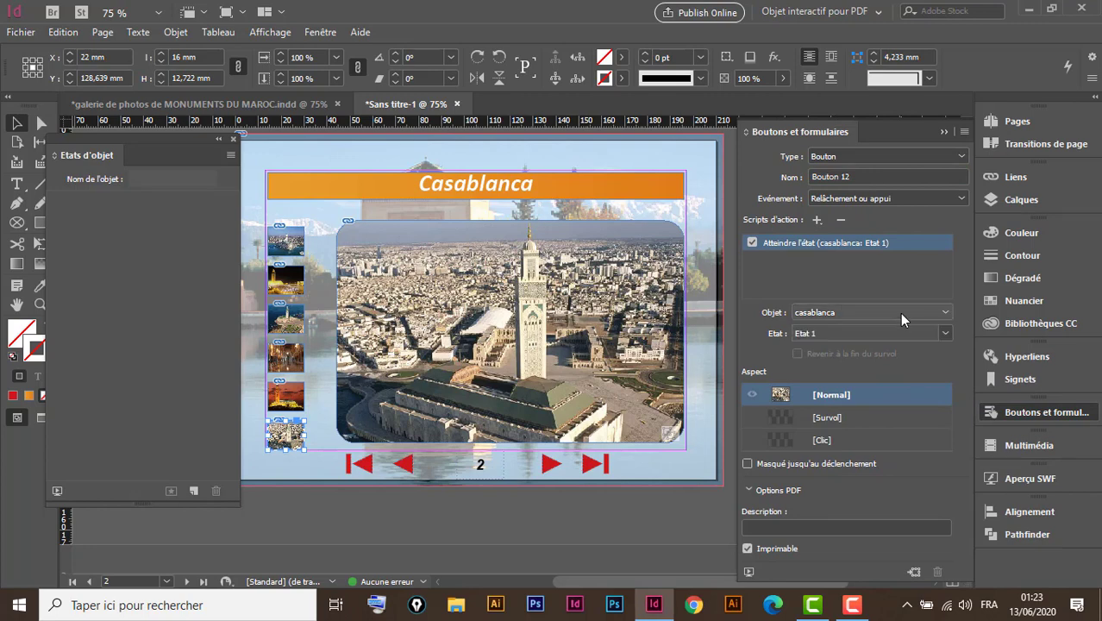
click(824, 334)
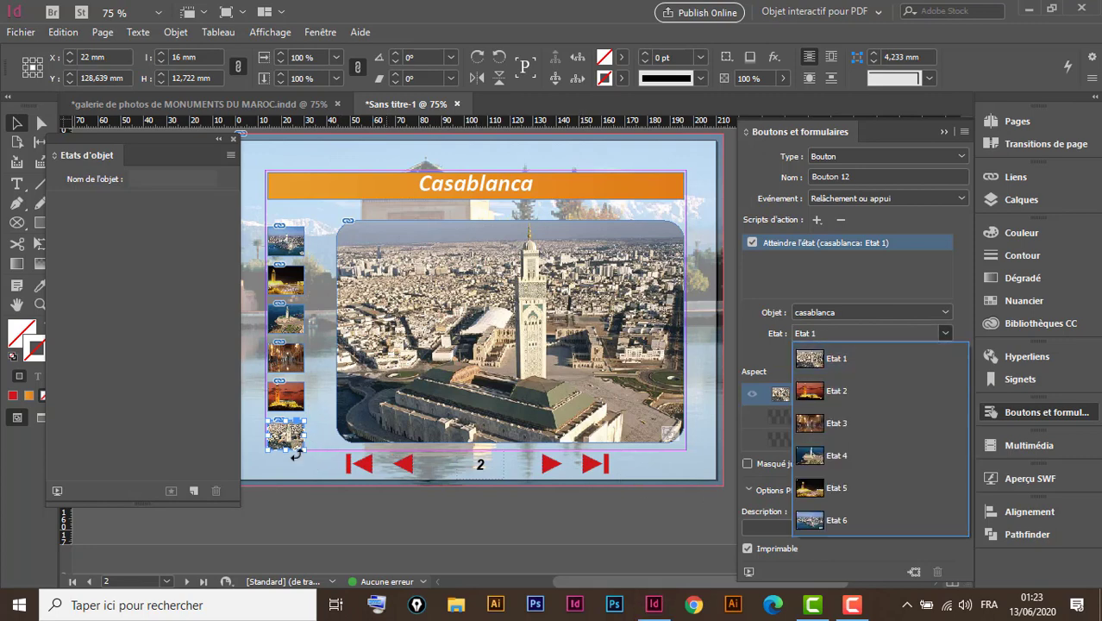
click(865, 366)
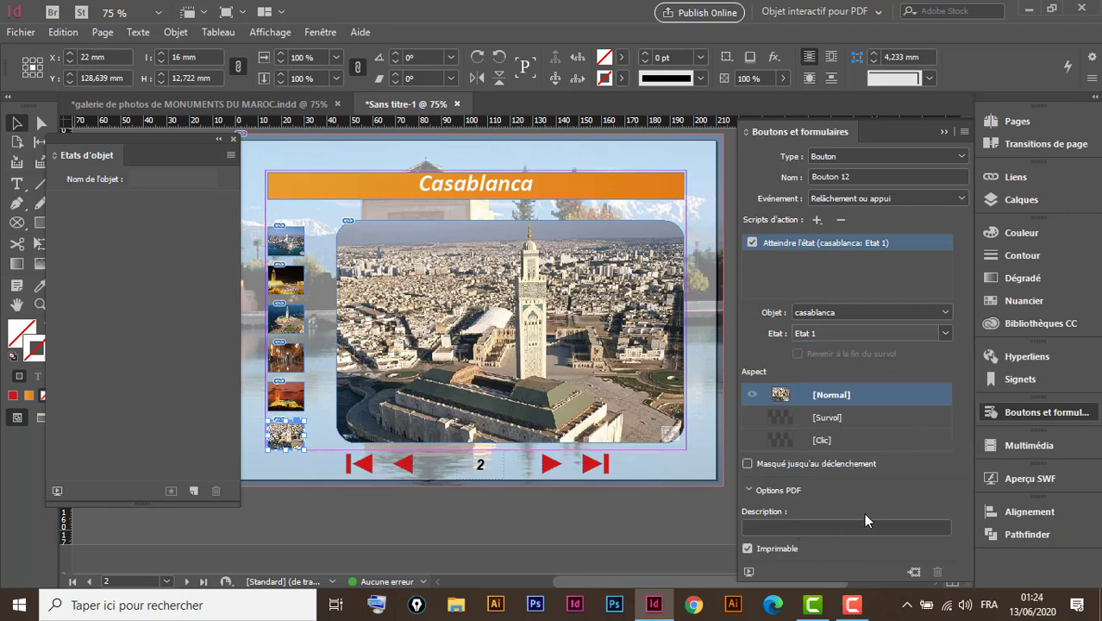
click(944, 132)
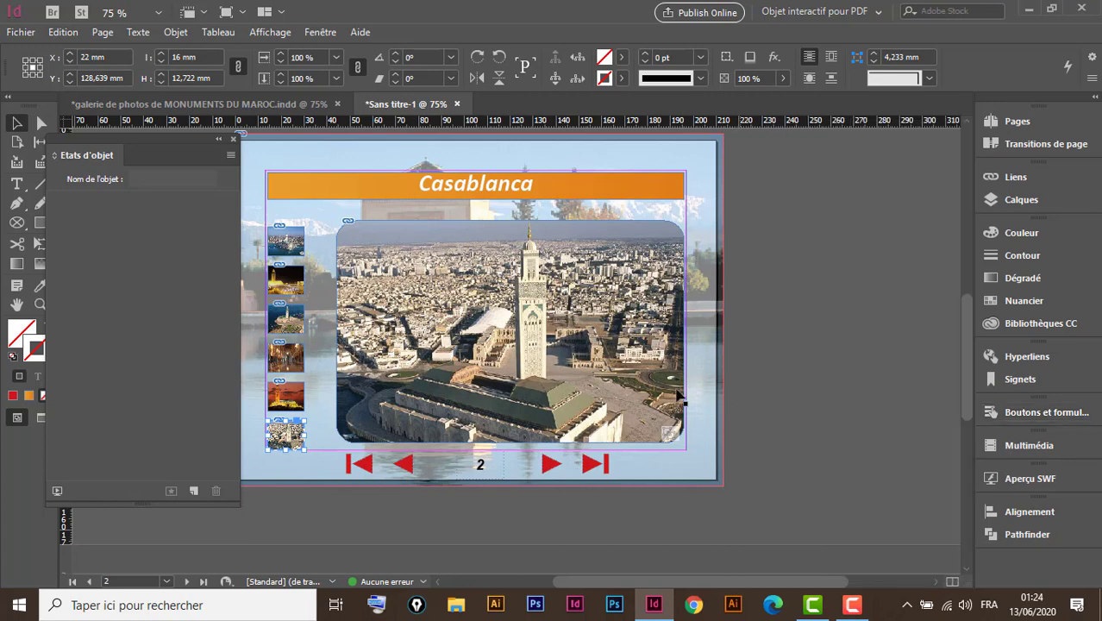
- Preview the document in SWF mode and test switching the large Casablanca photo with the thumbnail buttons on page 2
click(1027, 479)
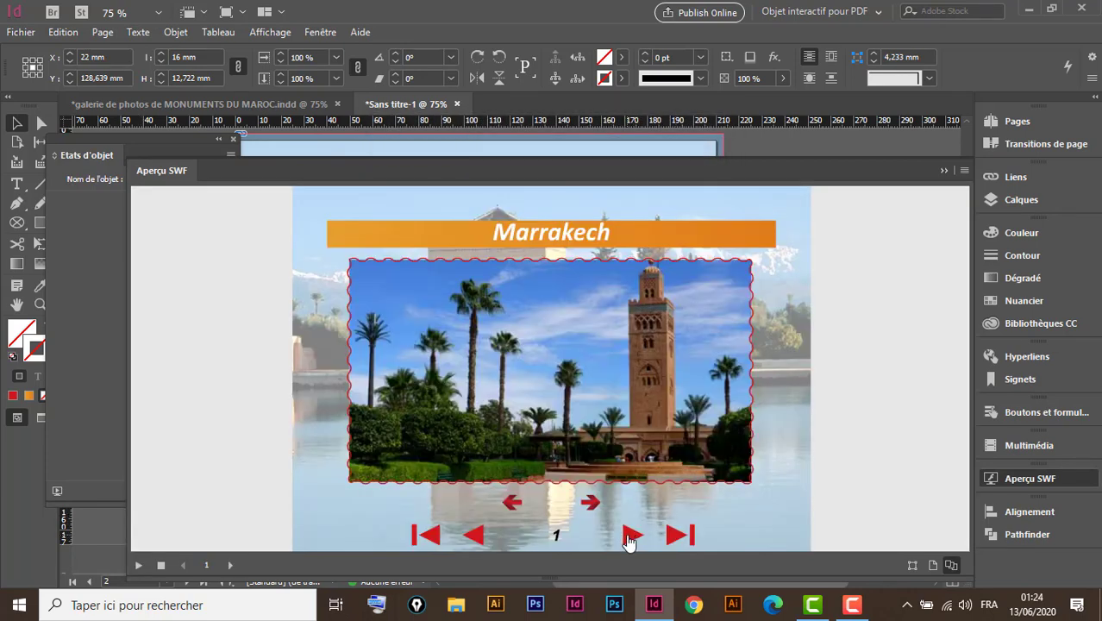
click(629, 538)
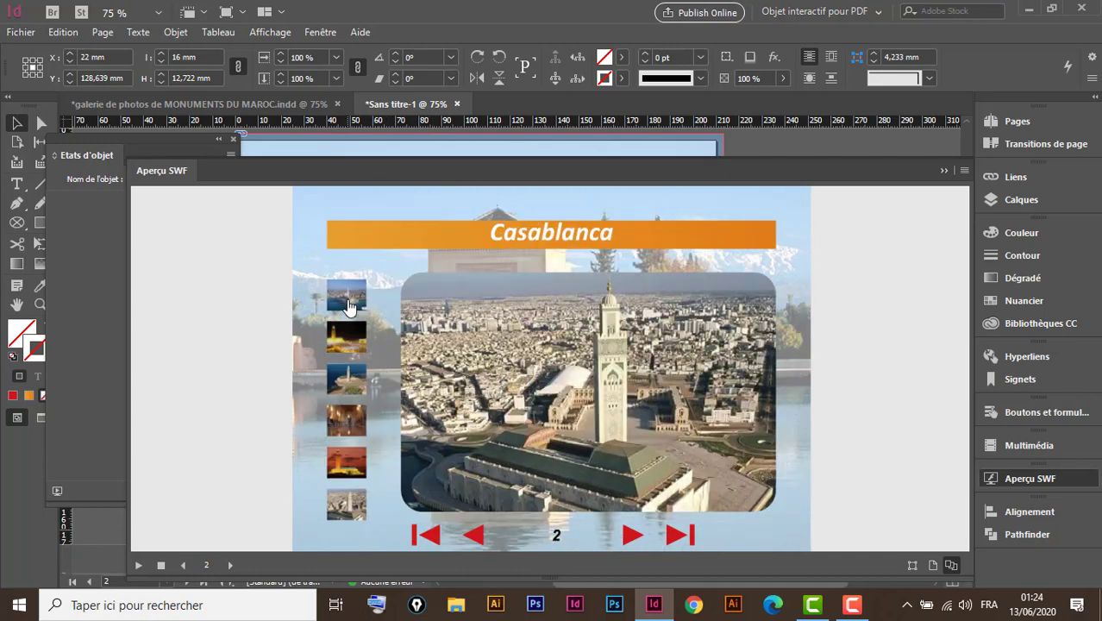
click(350, 436)
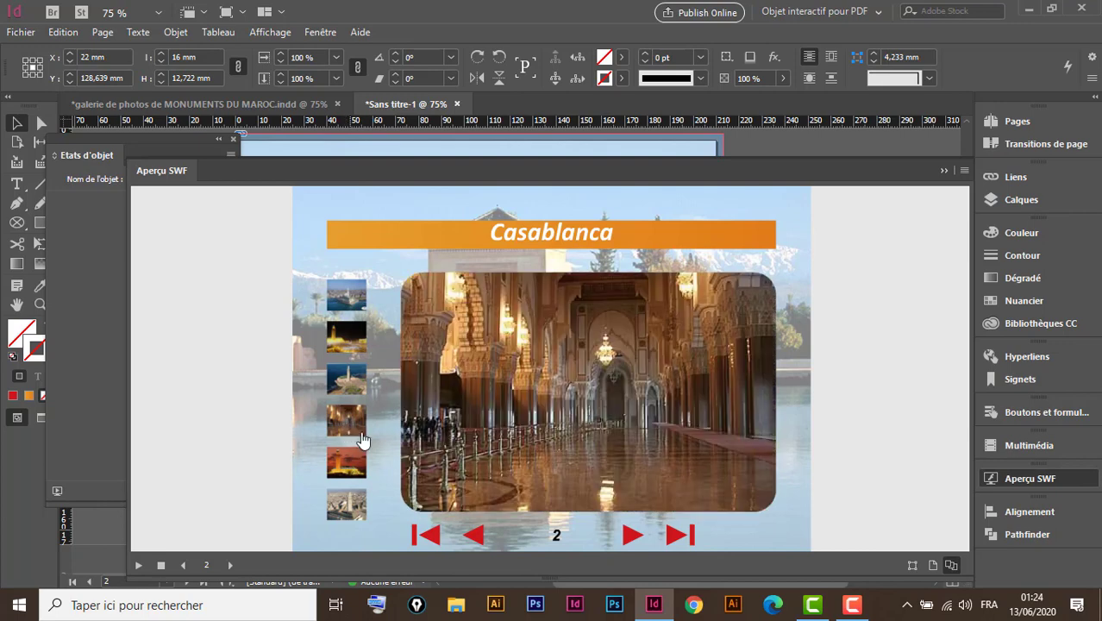
click(343, 465)
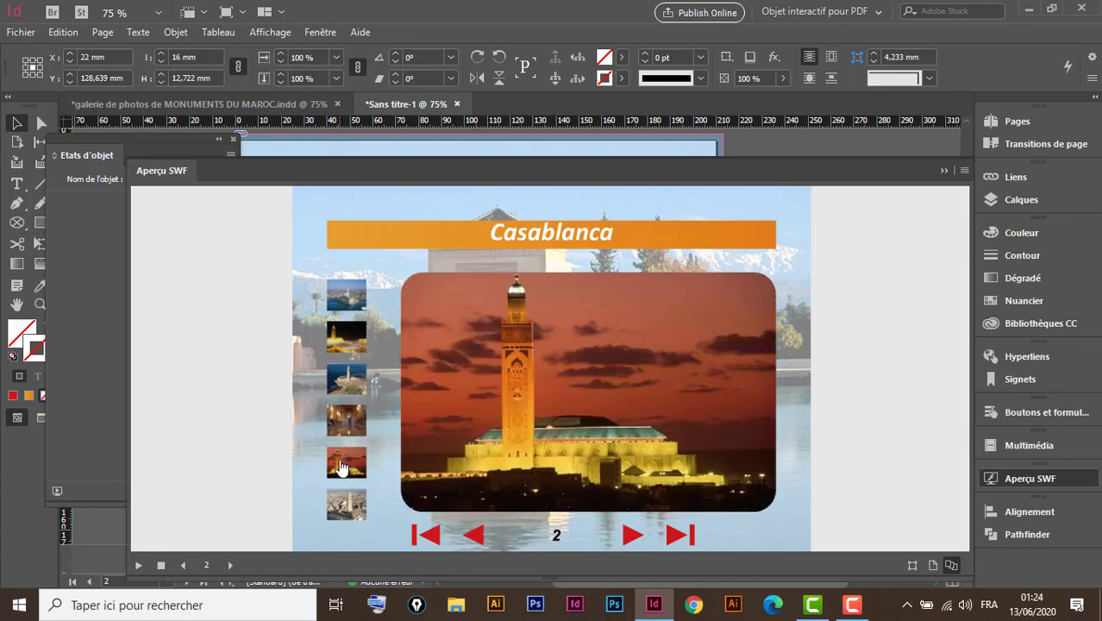
click(345, 302)
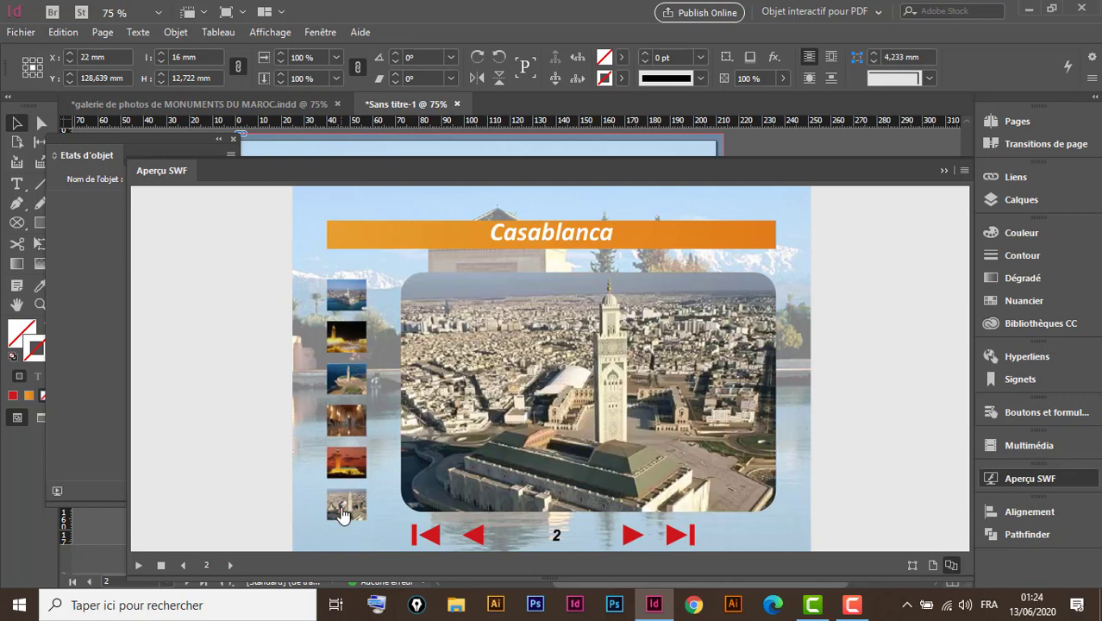
click(345, 345)
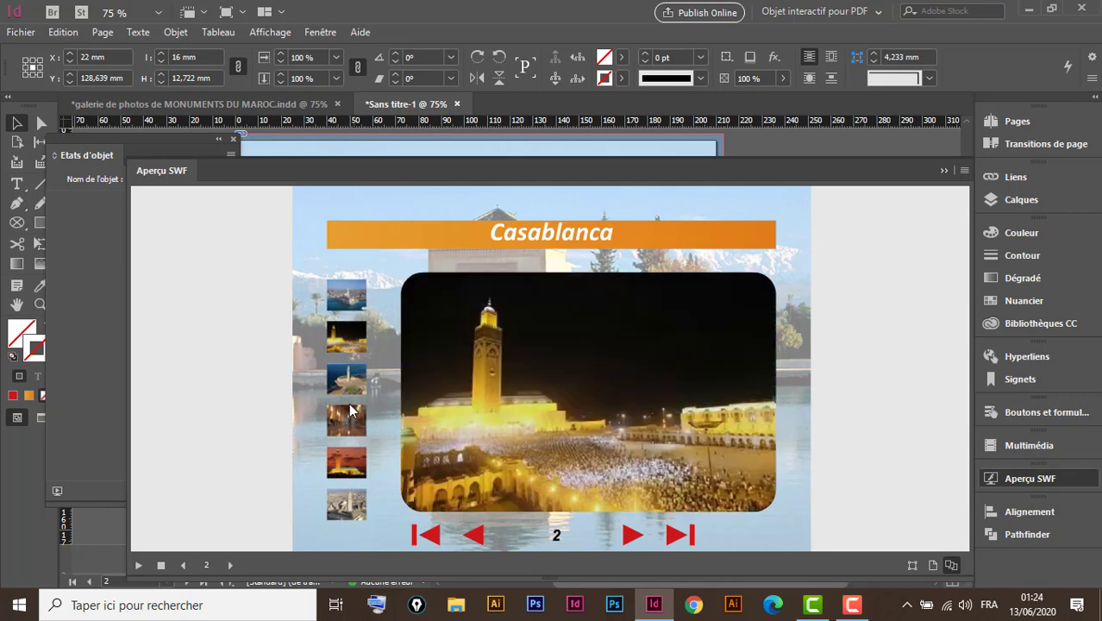
click(347, 383)
click(344, 423)
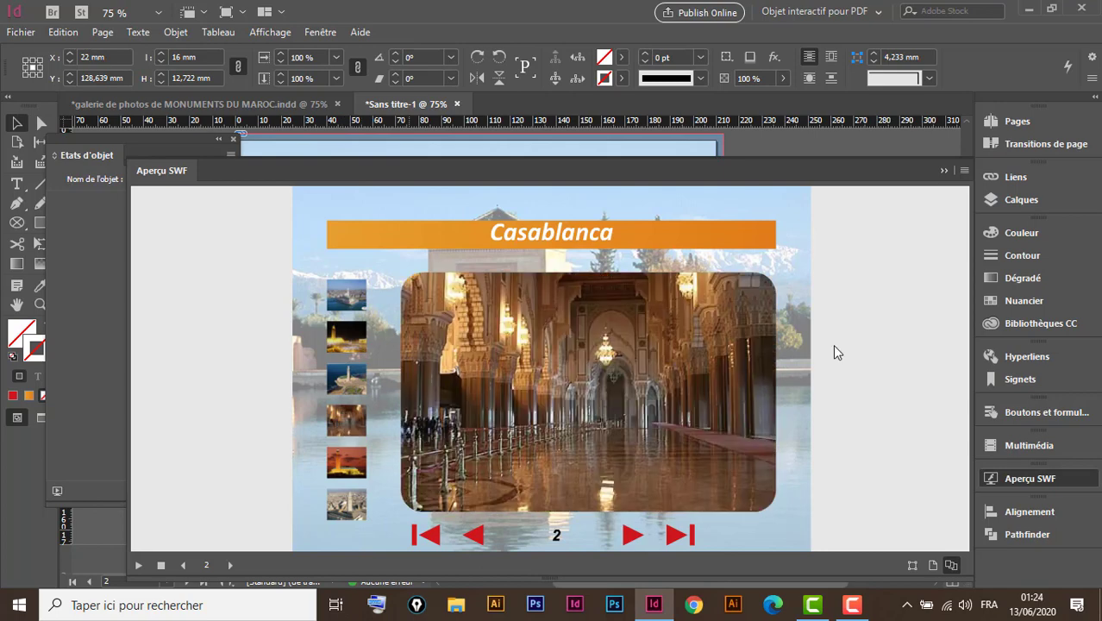
click(943, 171)
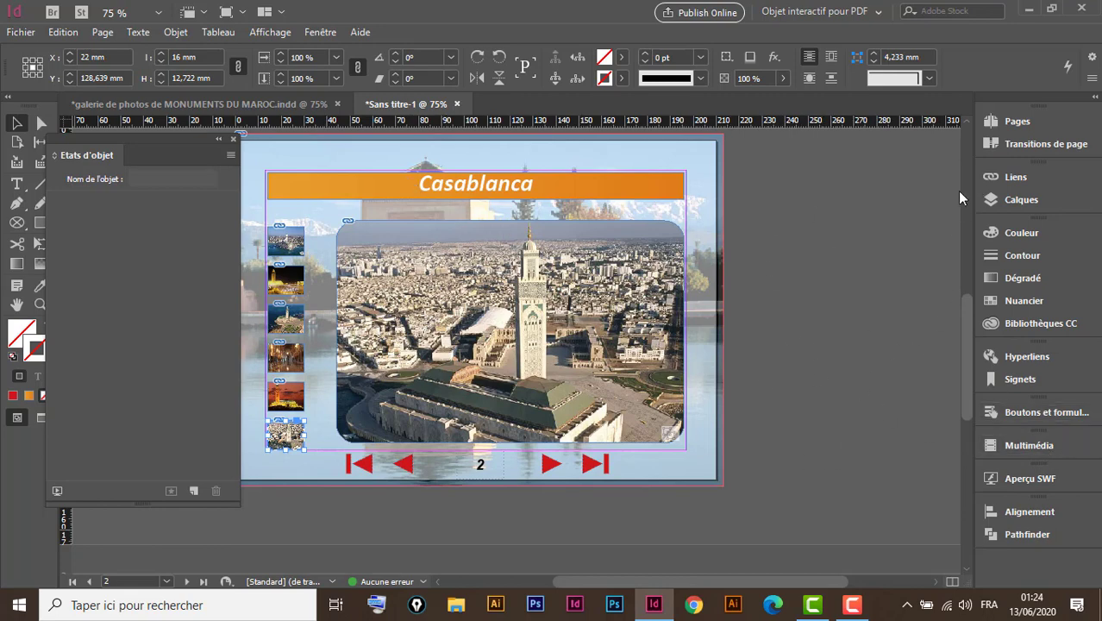
- Go to page 3 of Sans titre-1 and view page 3 of the finished galerie de photos de MONUMENTS DU MAROC document
click(1016, 123)
double_click(826, 323)
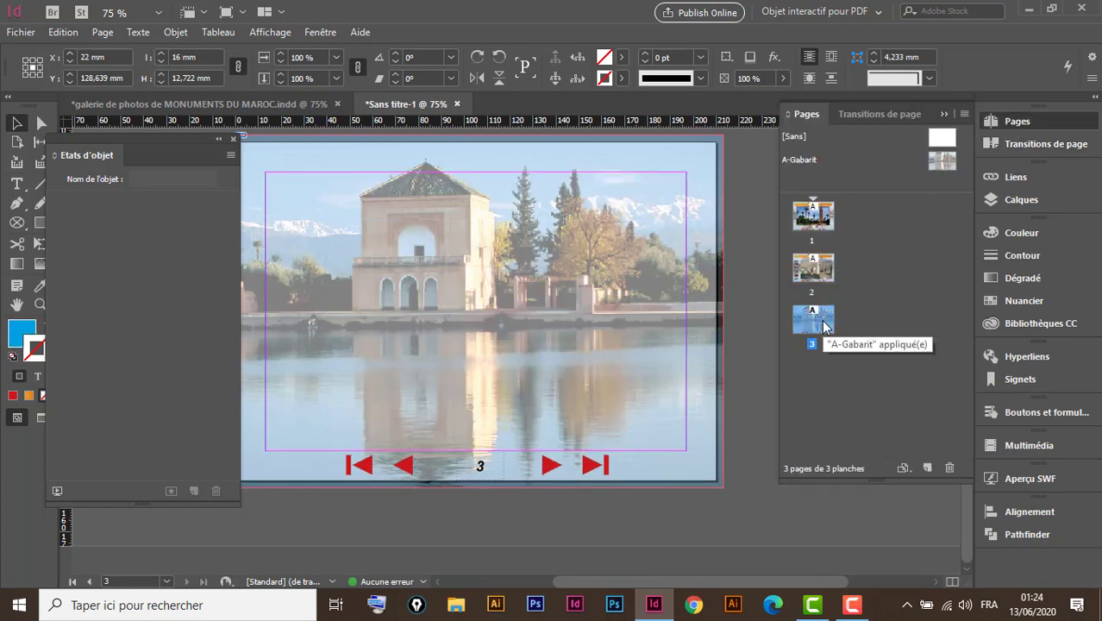
click(294, 103)
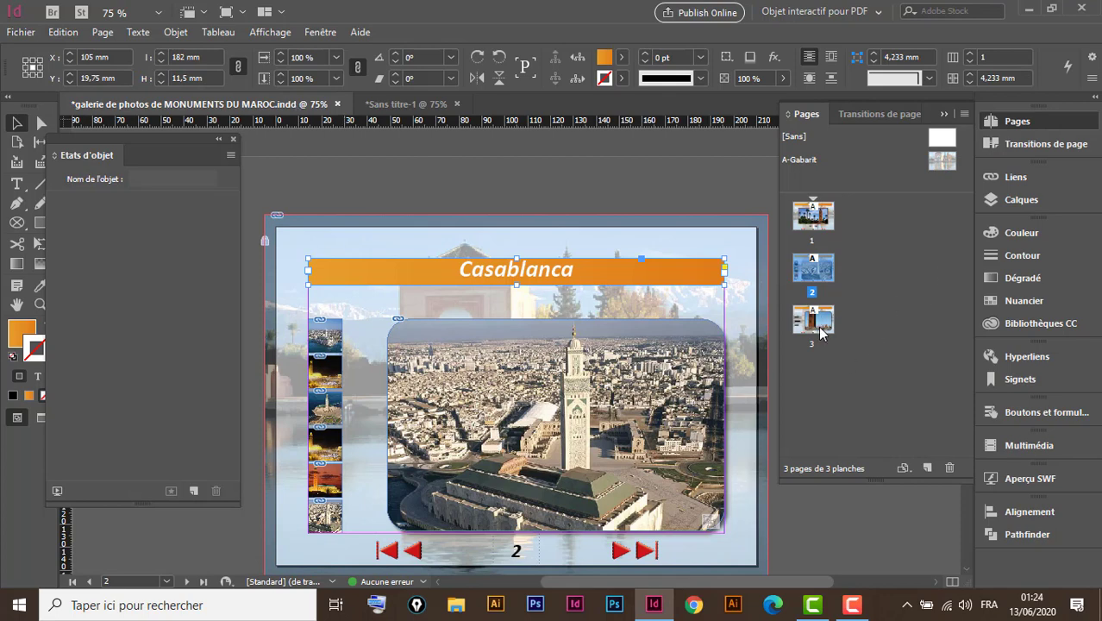
double_click(819, 317)
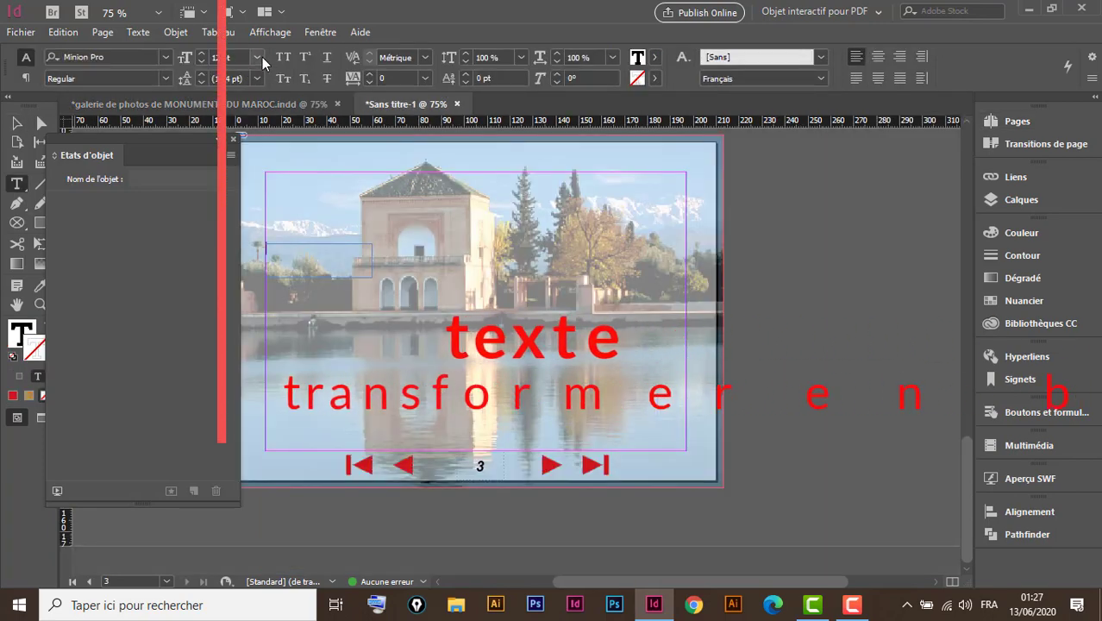
- Set the text size to 18 pt and enter "chellah" in the text frame at page 3's left margin
click(257, 58)
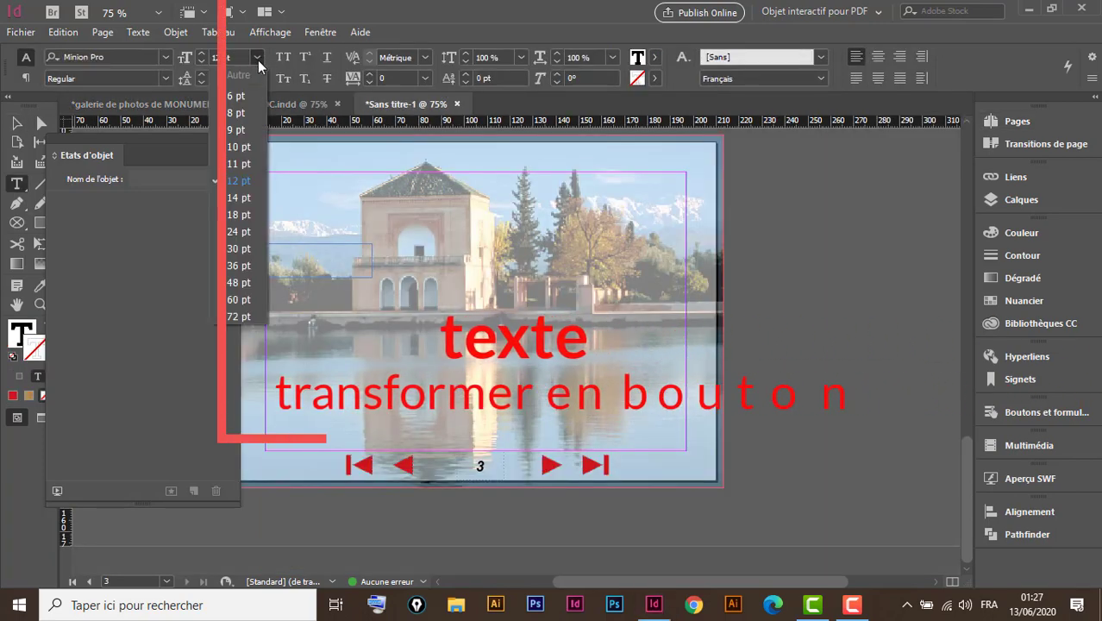
click(241, 216)
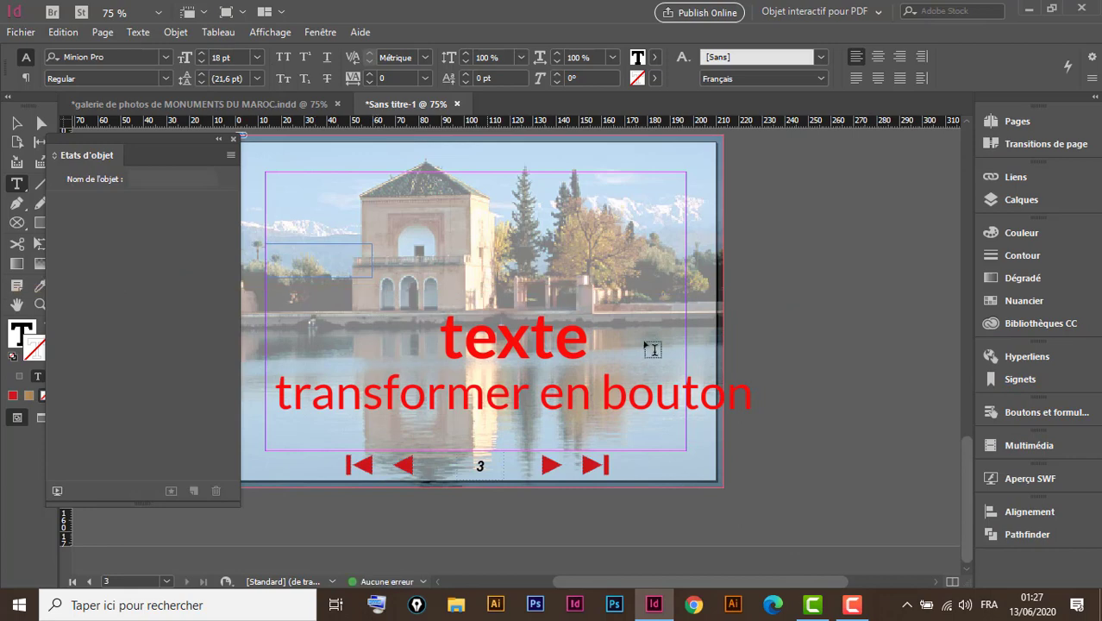
text(che)
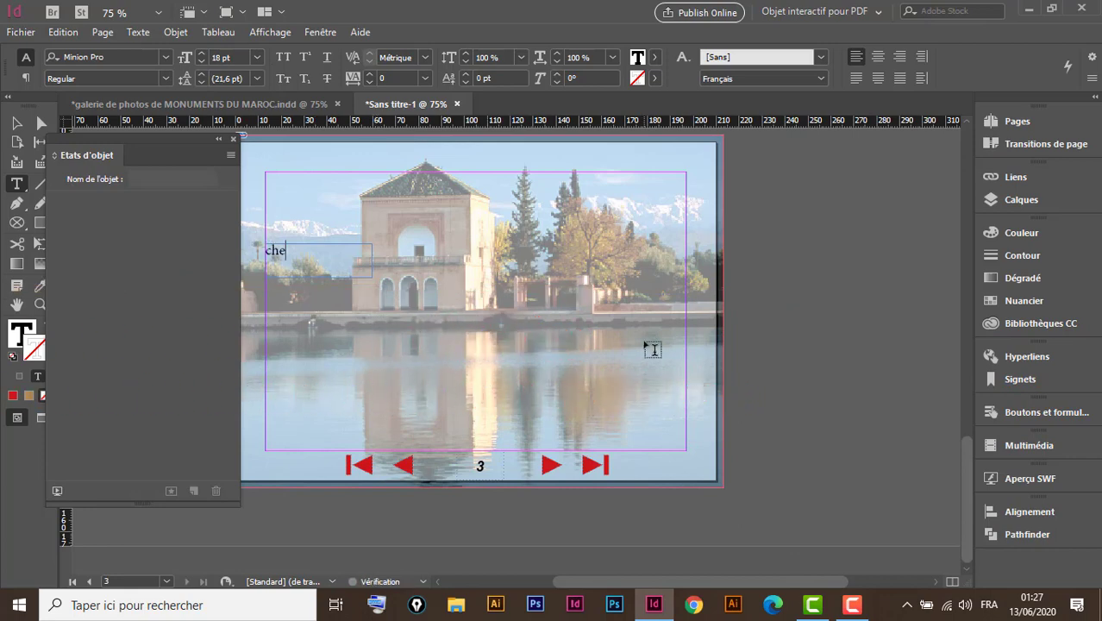
text(llah)
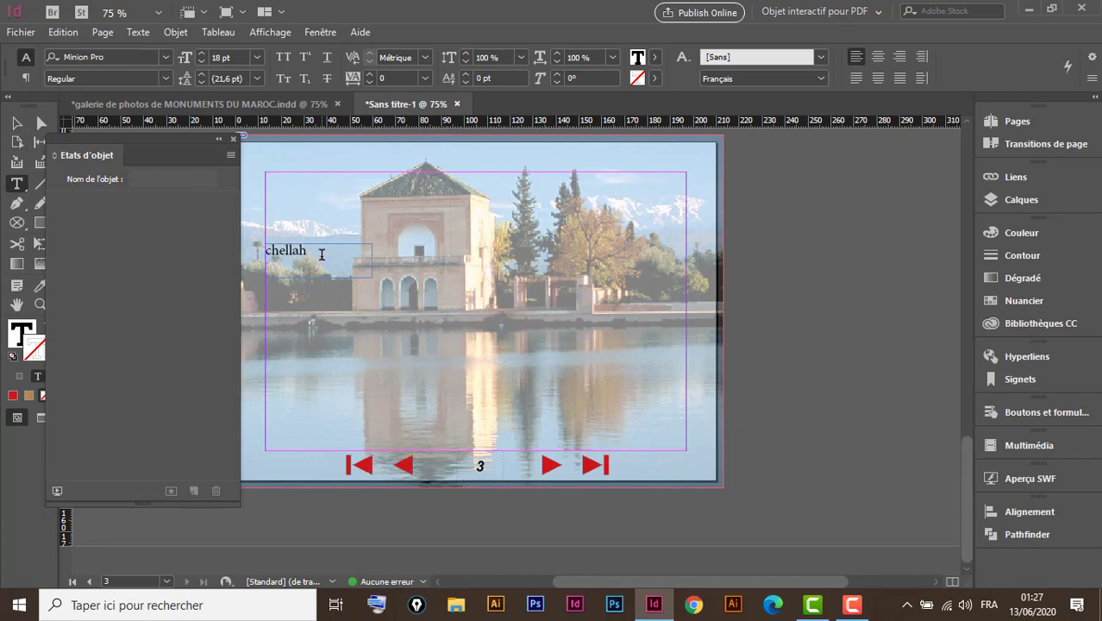
- Format the word chellah in Arial Bold Italic
double_click(279, 255)
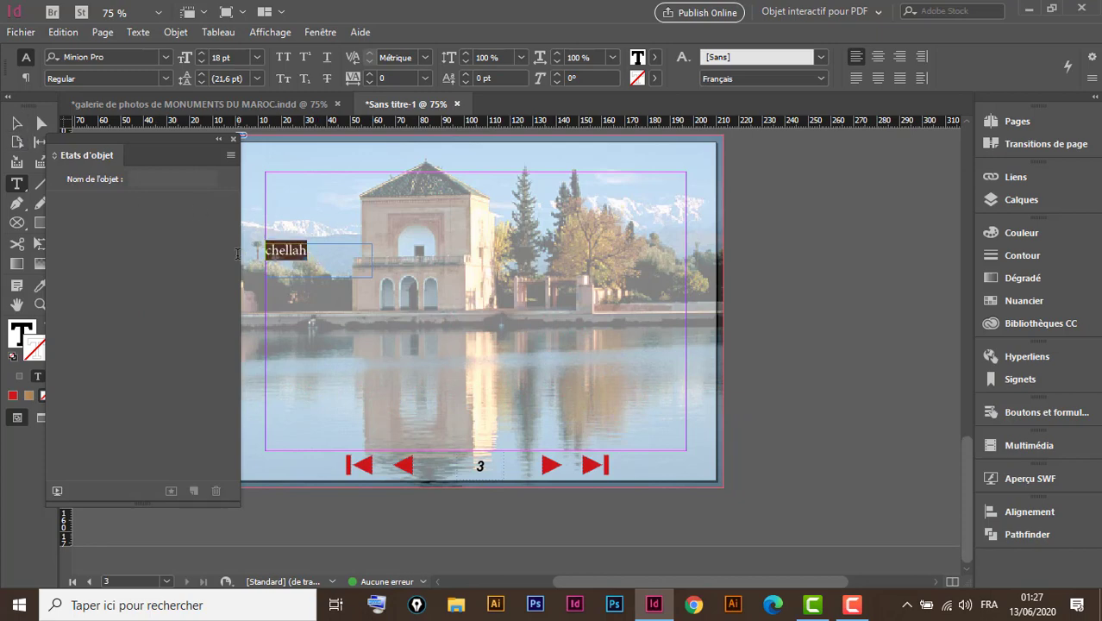
click(163, 57)
key(Up)
key(Up)
key(Up)
key(Return)
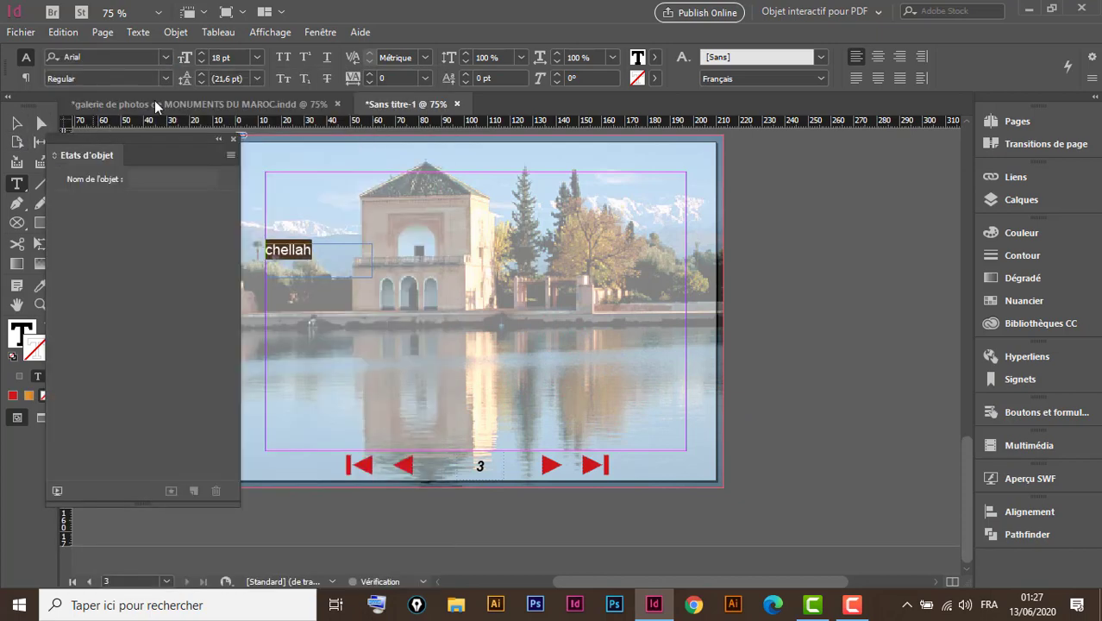
click(164, 78)
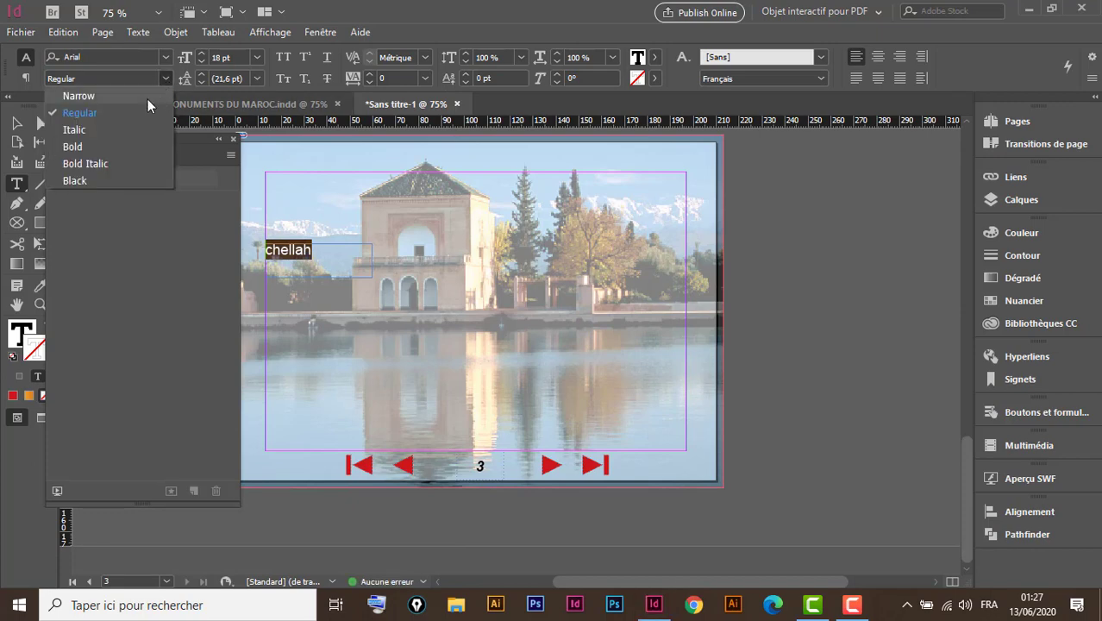
click(98, 163)
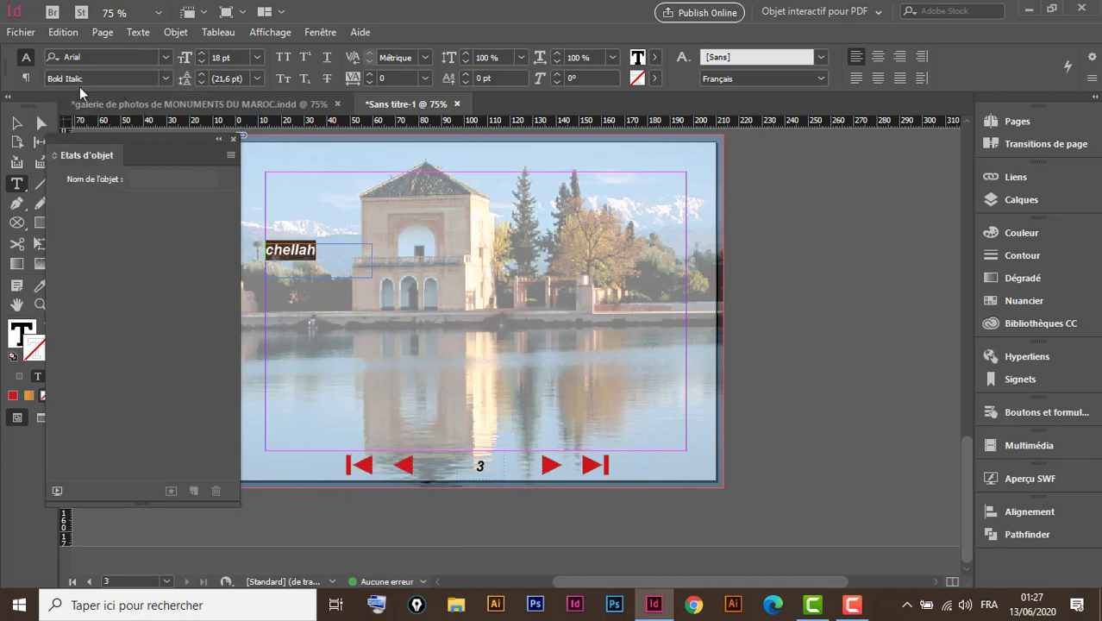
- Shorten the chellah text frame to a height of 8.5 mm and duplicate it straight below at Y 67.25 mm
click(16, 123)
click(304, 258)
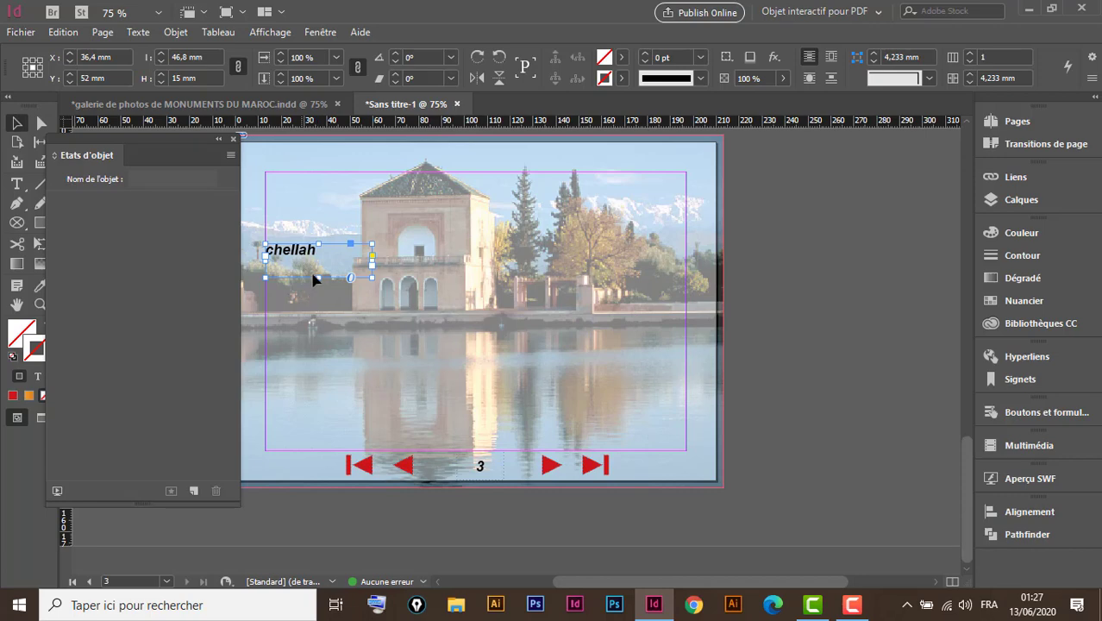
mouse_move(317, 277)
mouse_down()
mouse_move(317, 262)
mouse_move(313, 298)
mouse_up()
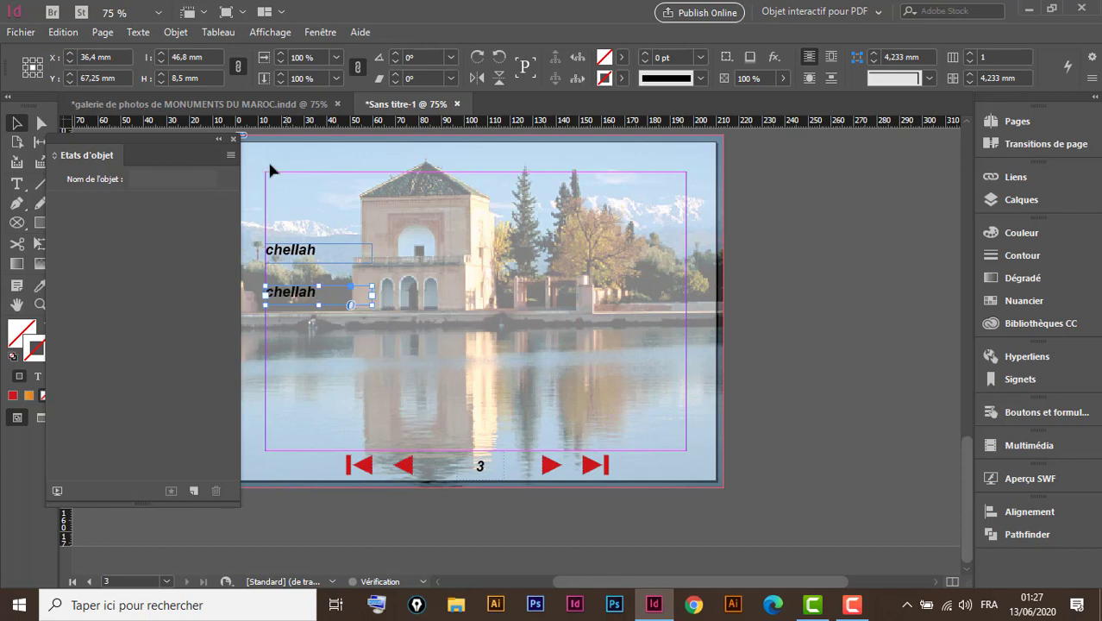
- Check the labels on the finished gallery's Rabat page and replace the duplicated label's text in Sans titre-1 with "L oudaya"
click(263, 104)
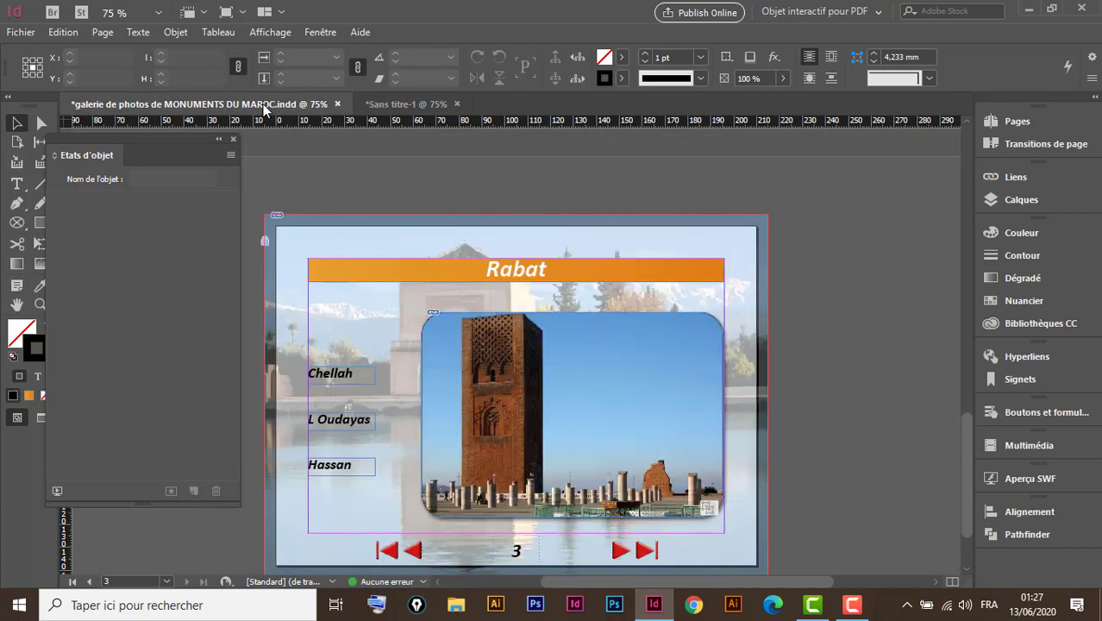
click(402, 106)
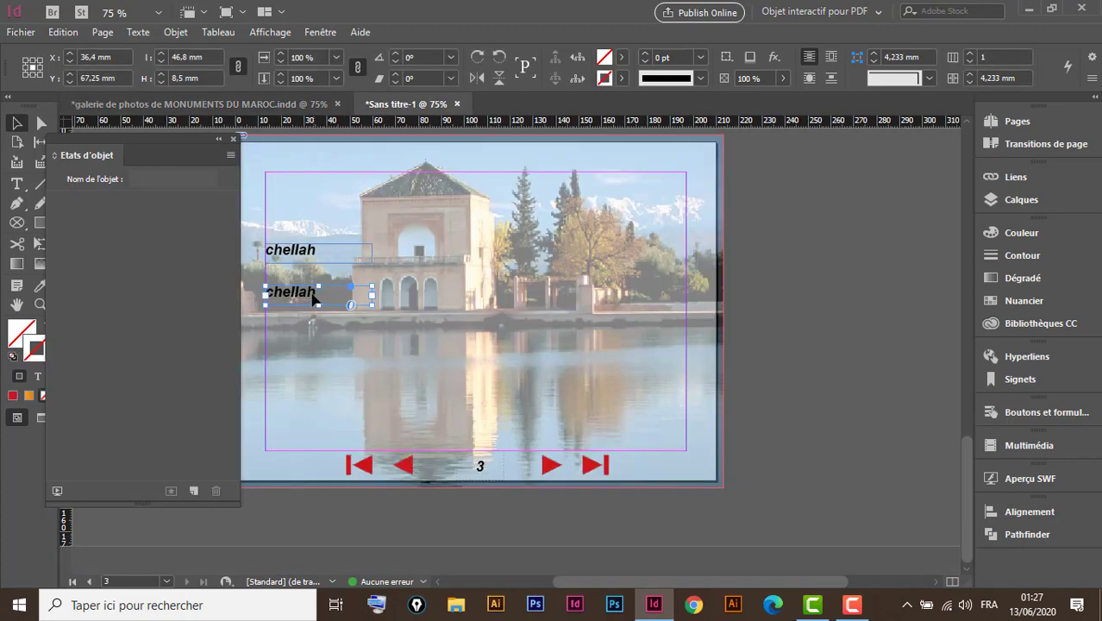
key(t)
click(325, 288)
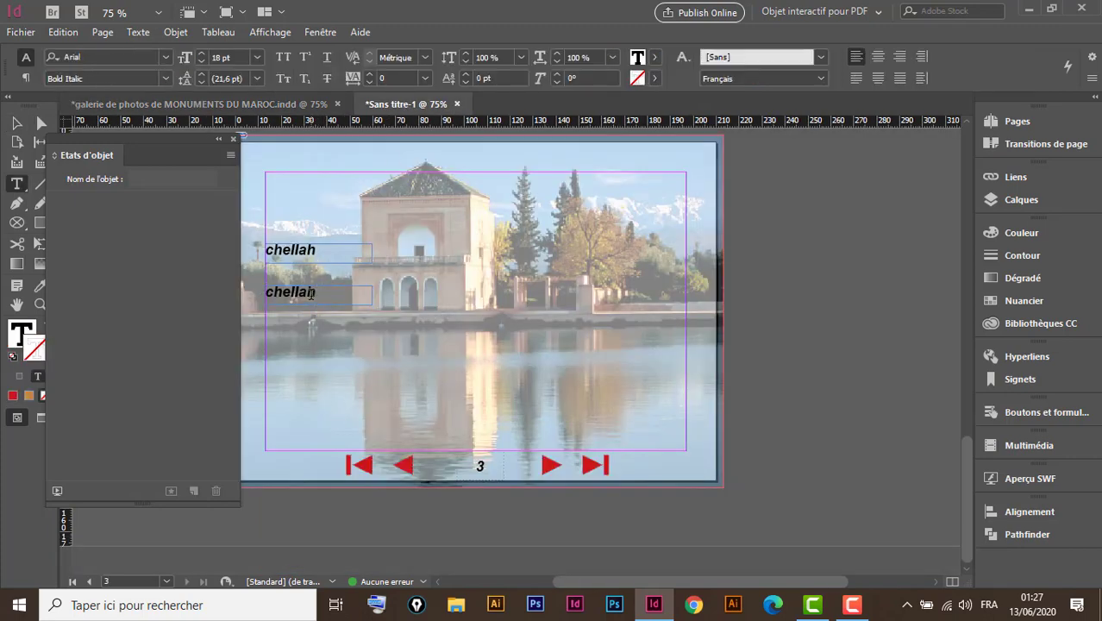
double_click(313, 294)
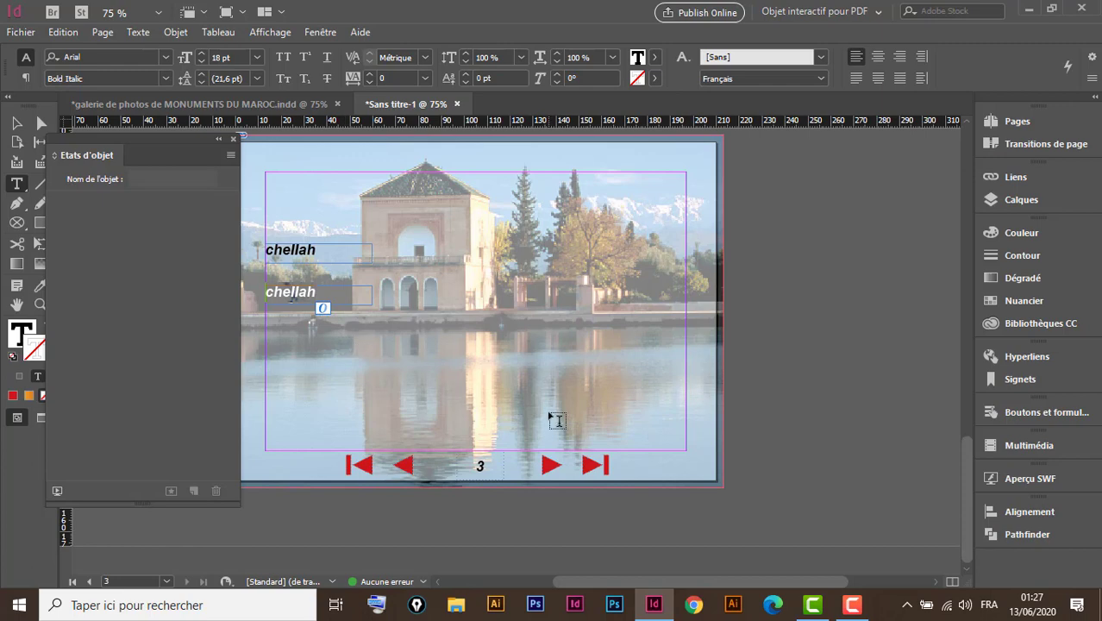
text(L oudaya)
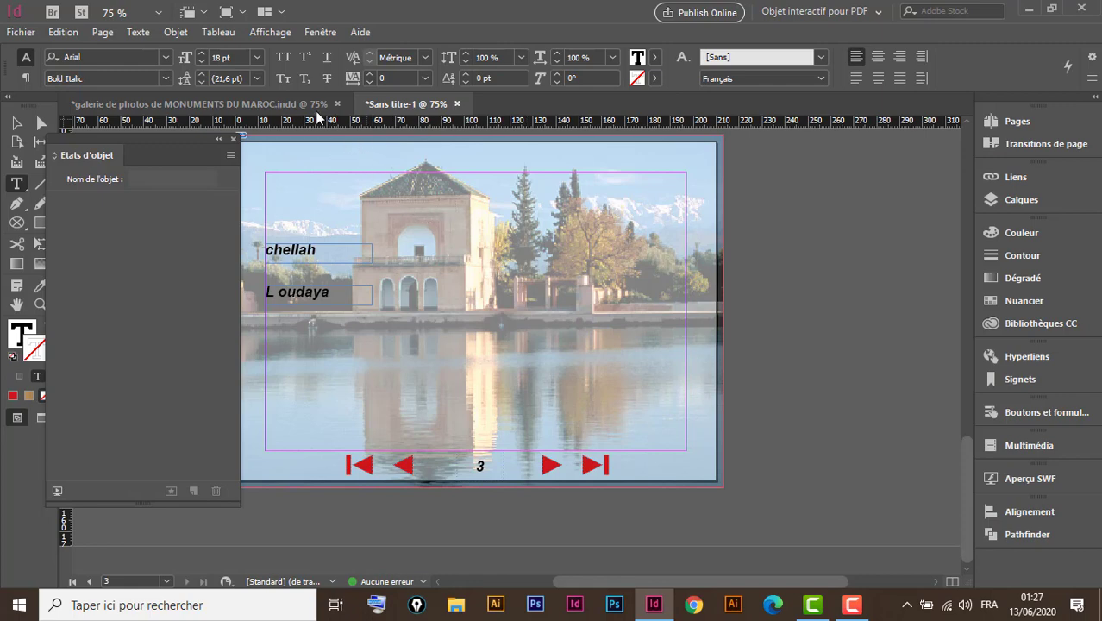
- Copy the word Hassan from the finished gallery's Rabat page and complete the second label in Sans titre-1 as "L oudayas"
click(255, 106)
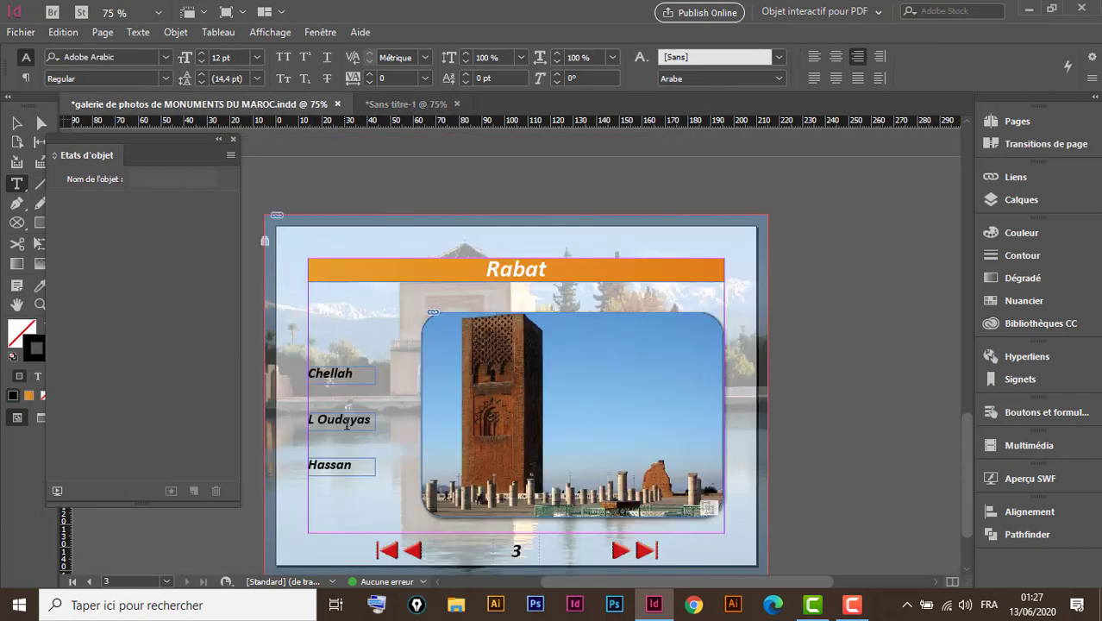
double_click(348, 466)
key(ctrl+c)
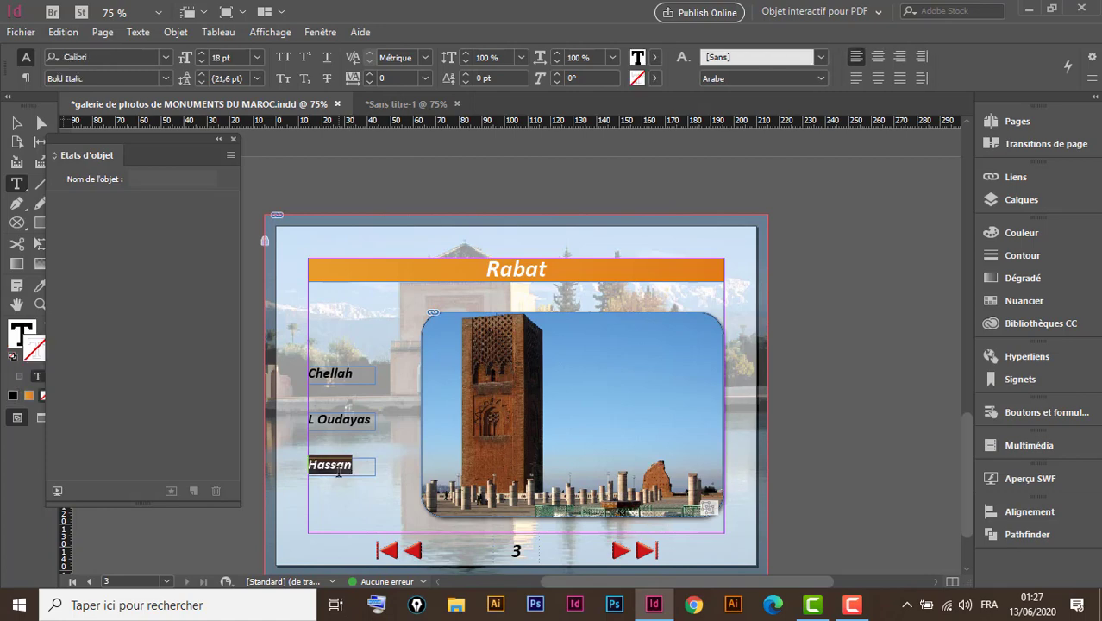
click(412, 105)
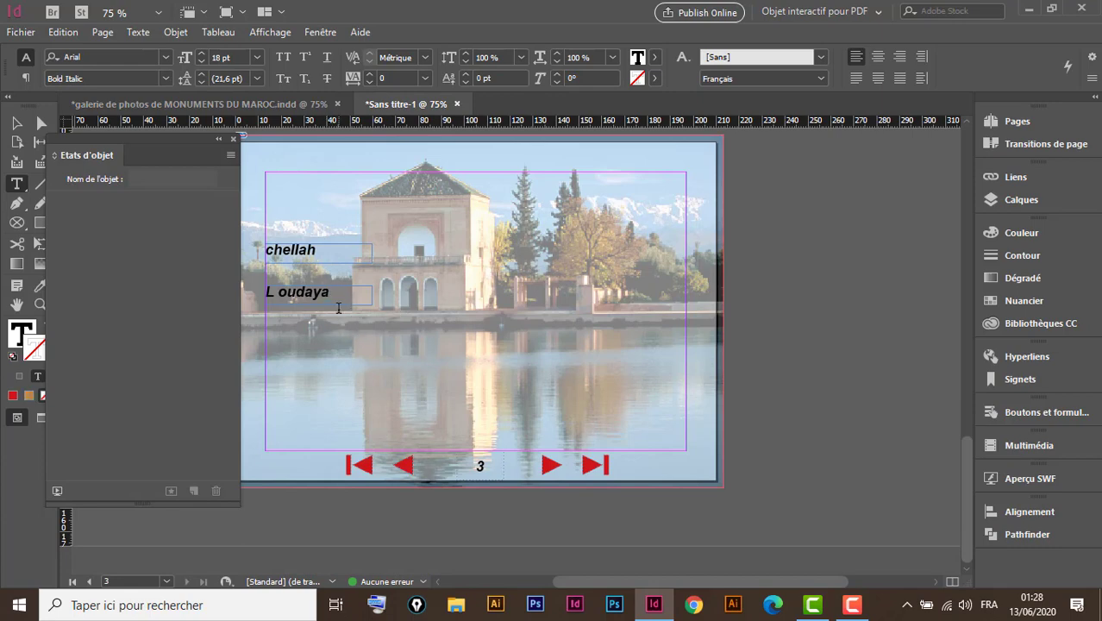
click(338, 302)
text(s)
- Duplicate the L oudayas label straight below itself and replace the copy's text with the copied word Hassan
click(17, 124)
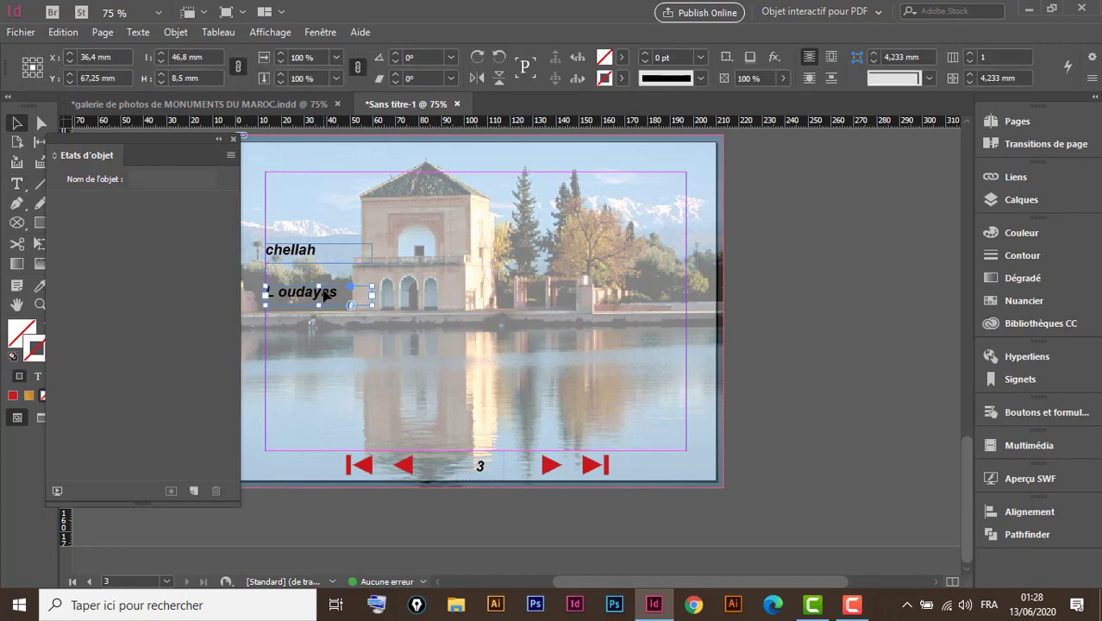
drag(326, 295, 326, 341)
double_click(318, 338)
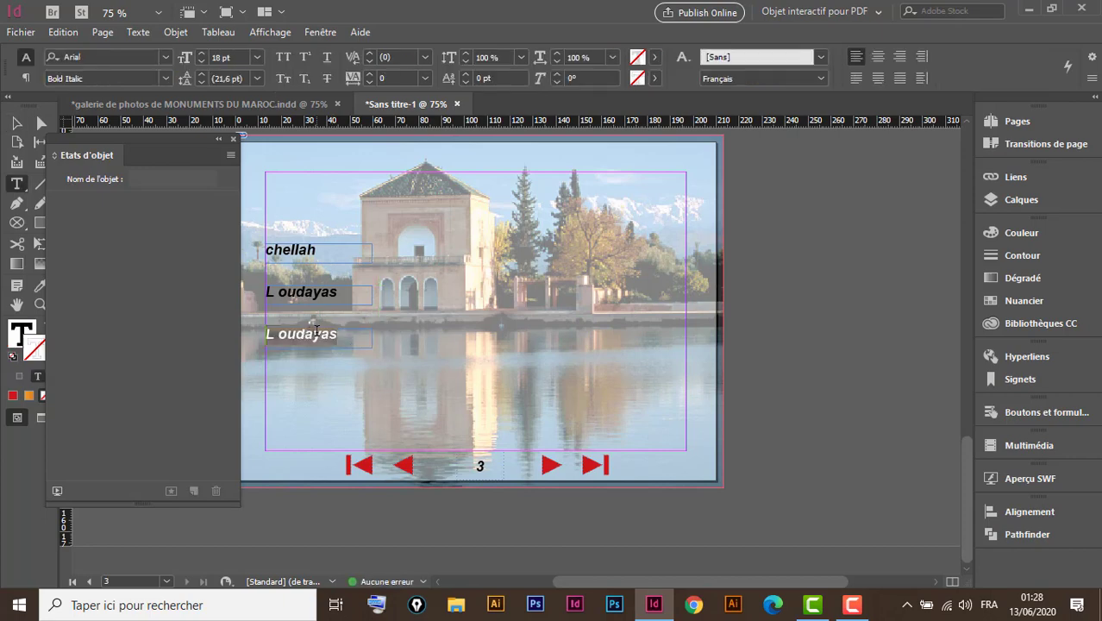
key(ctrl+v)
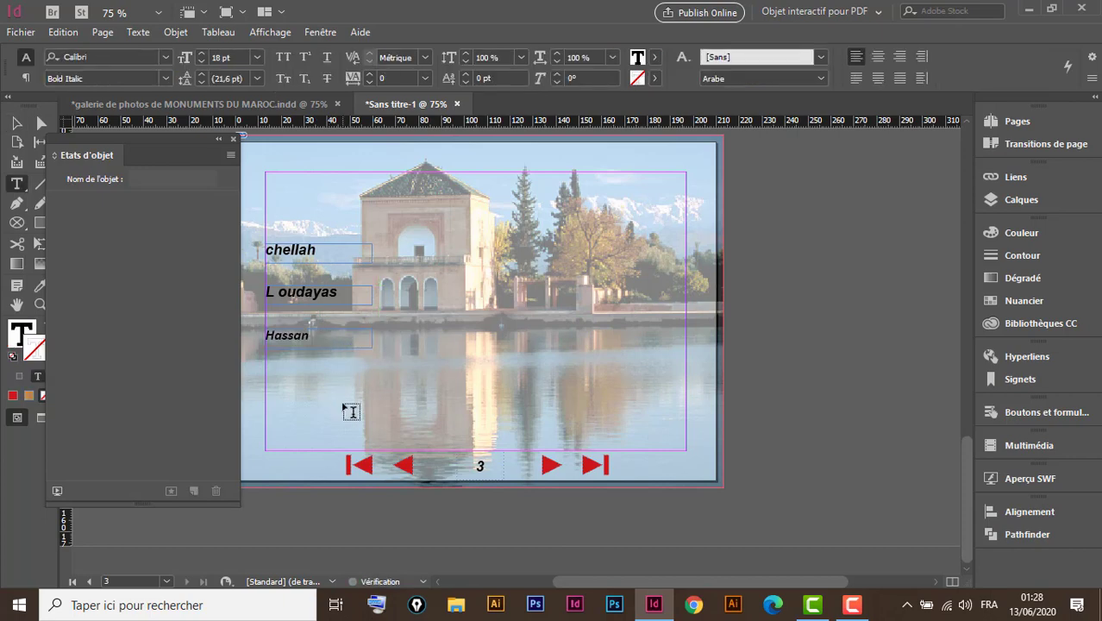
click(17, 123)
click(526, 315)
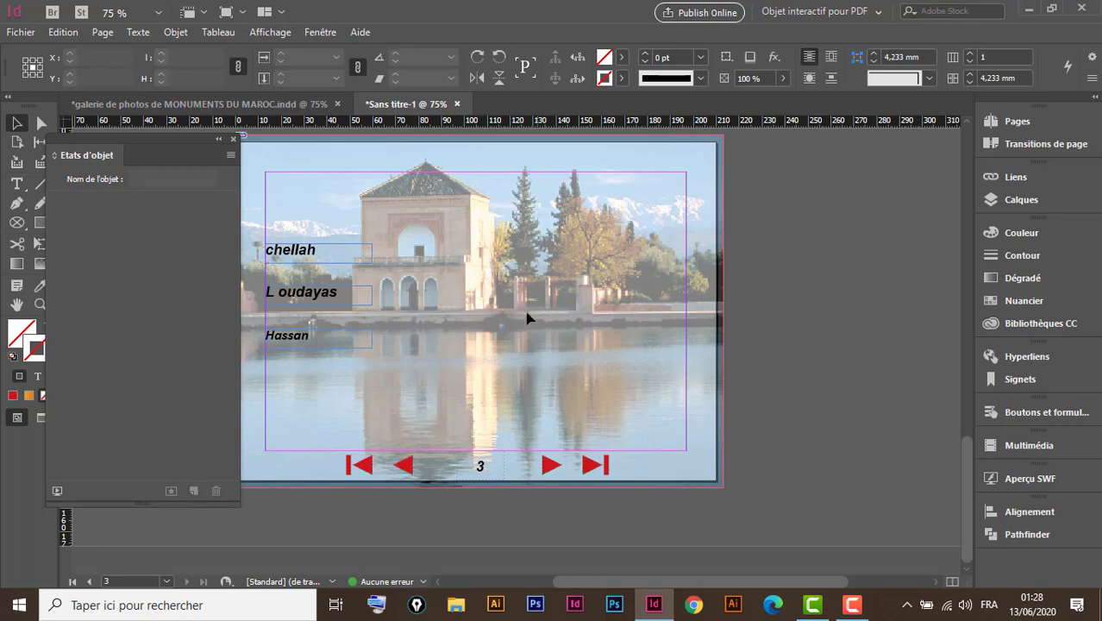
- Copy the orange Rabat title bar from the finished gallery and paste it in place on page 3 of Sans titre-1
key(ctrl+Tab)
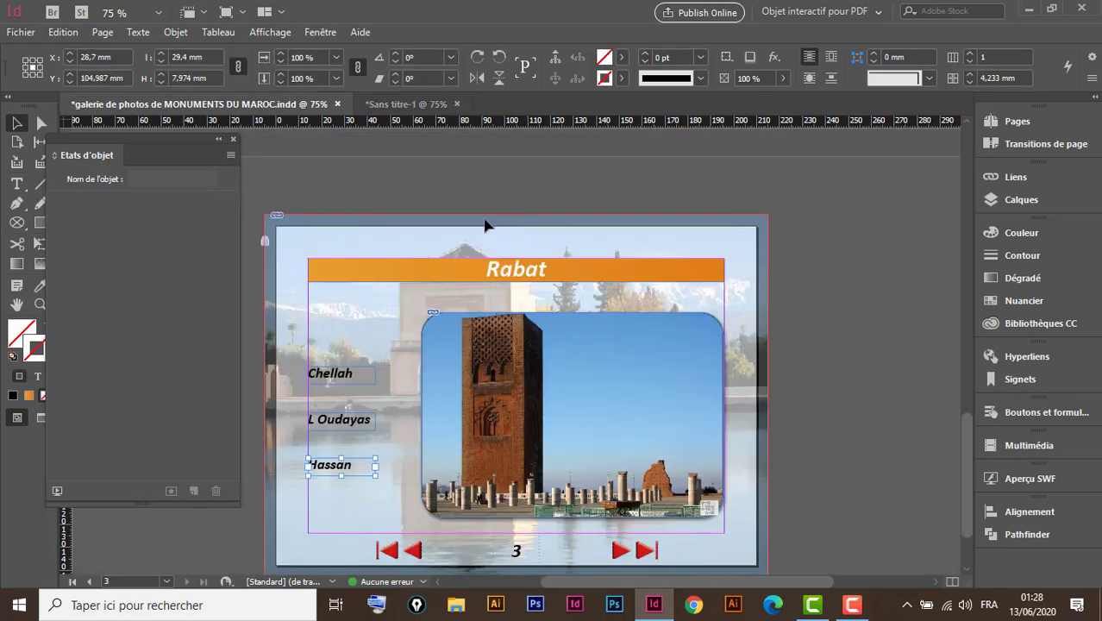
click(562, 274)
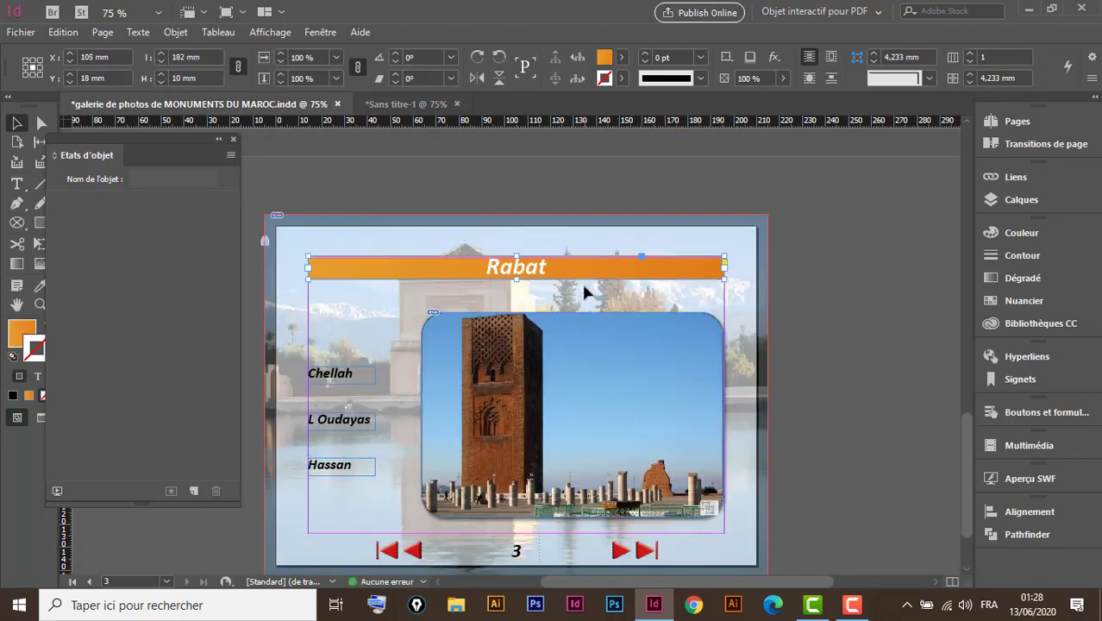
click(429, 108)
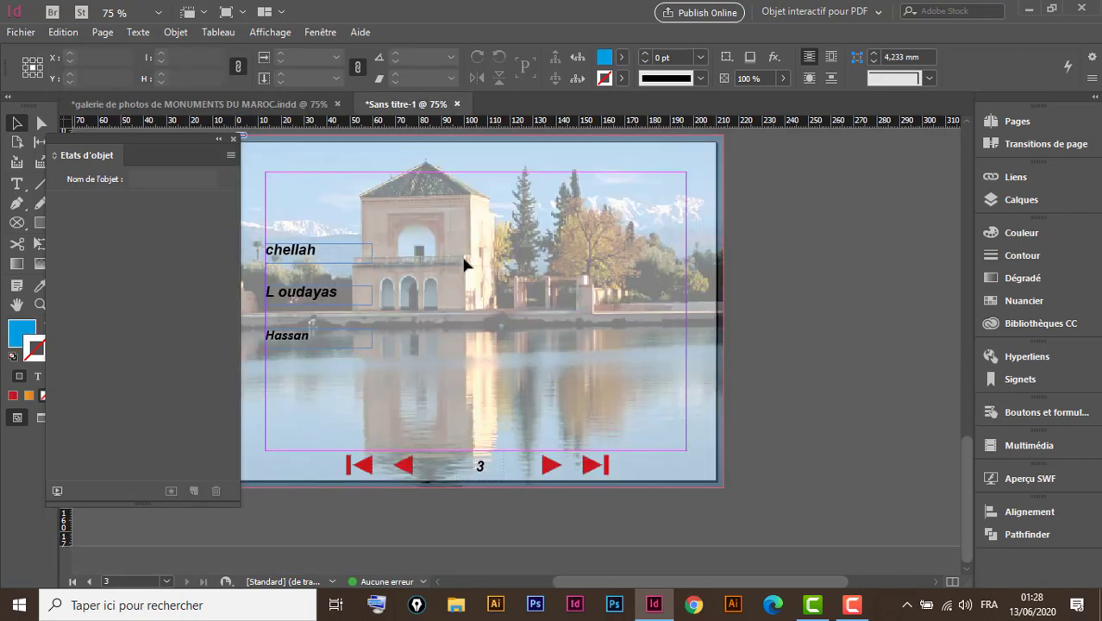
key(ctrl+alt+shift+v)
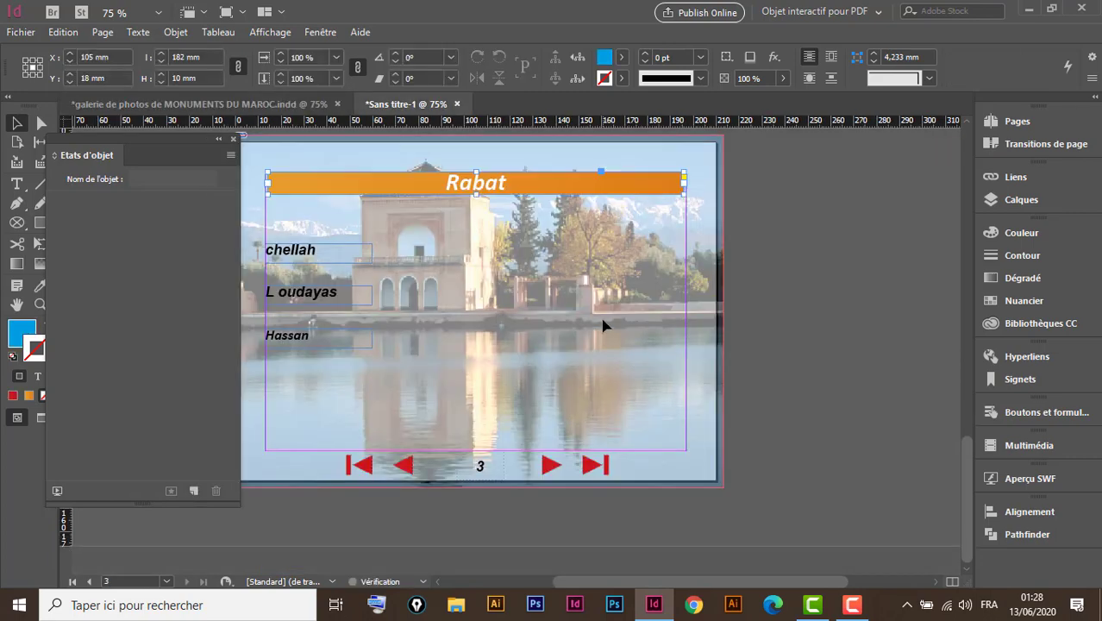
click(516, 412)
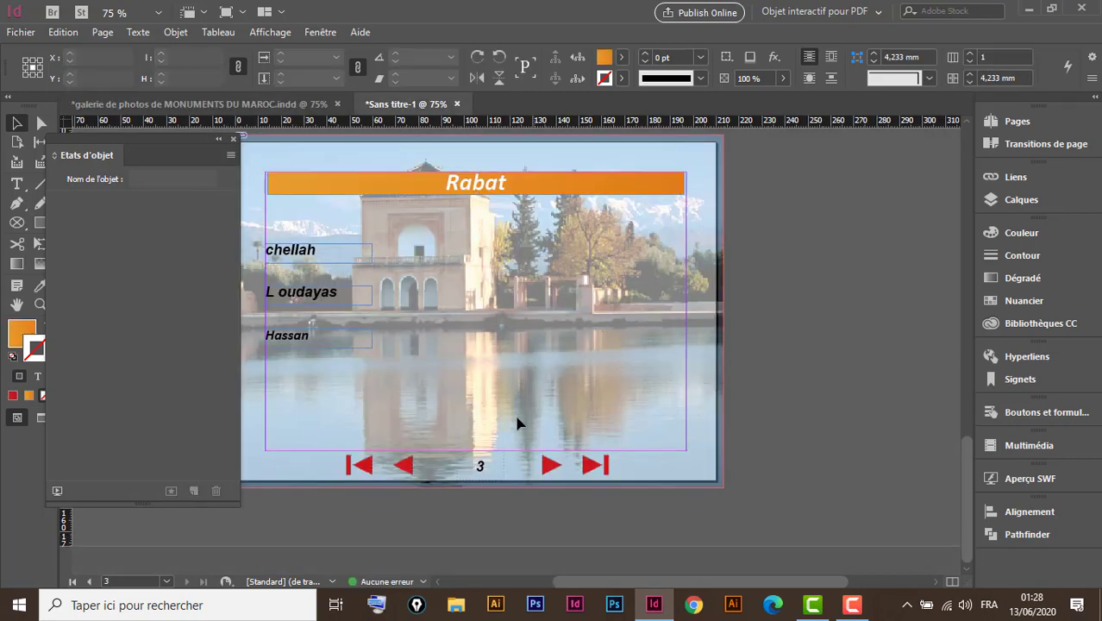
- Place the Chellah Rabat, Kasbah des Oudayas and Tour Hassan images from the rabat folder in a column about 71.6 by 136 mm on page 3
key(ctrl+d)
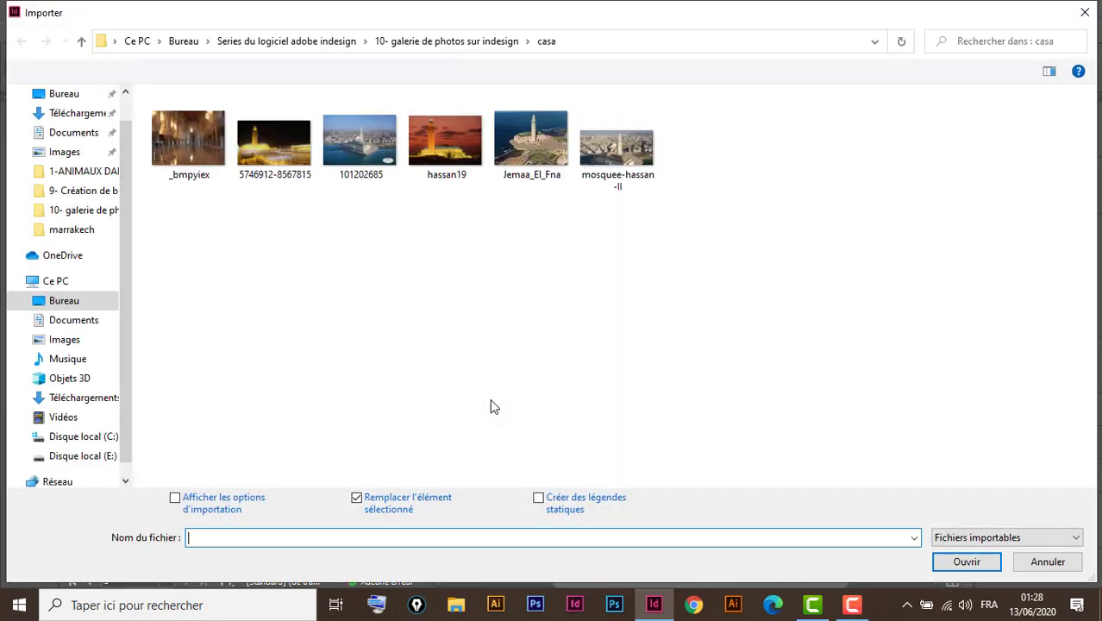
click(81, 40)
click(227, 153)
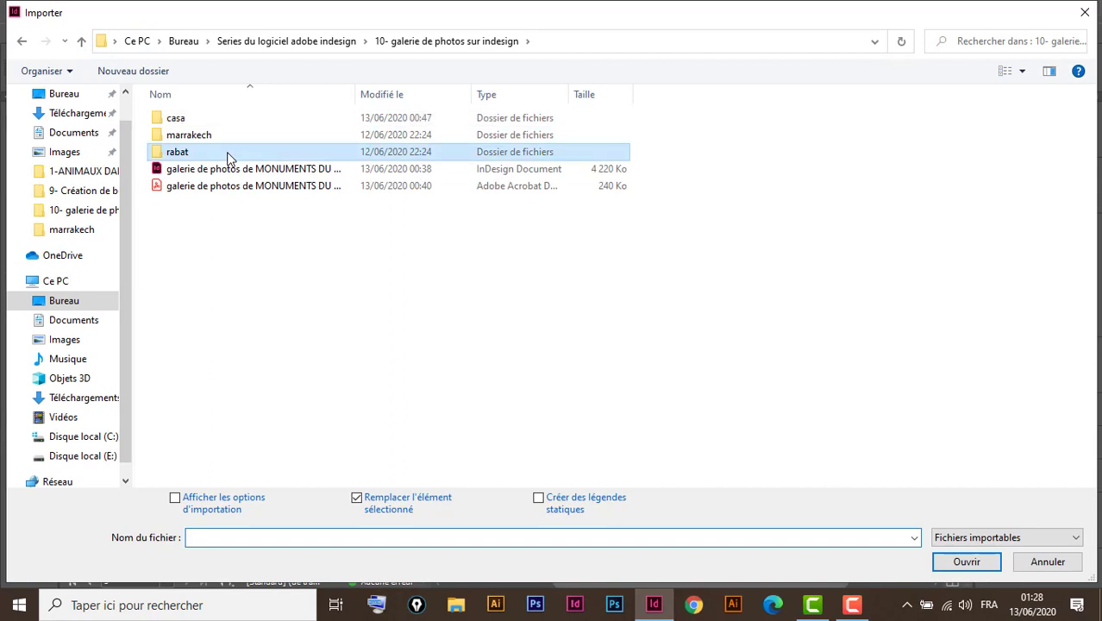
double_click(227, 155)
drag(194, 231, 402, 90)
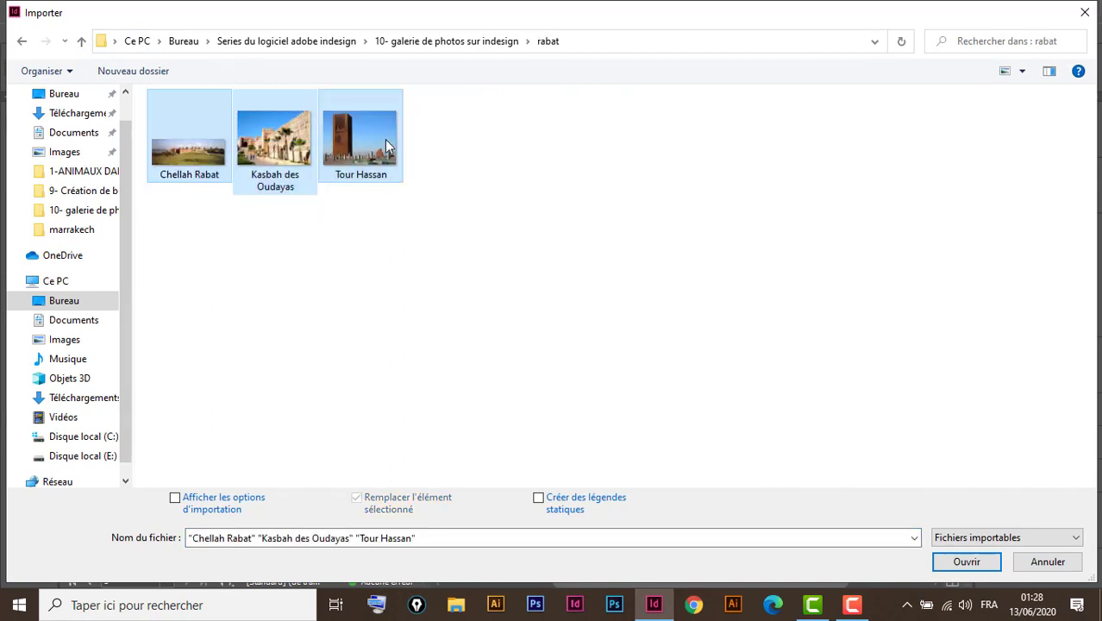
click(973, 562)
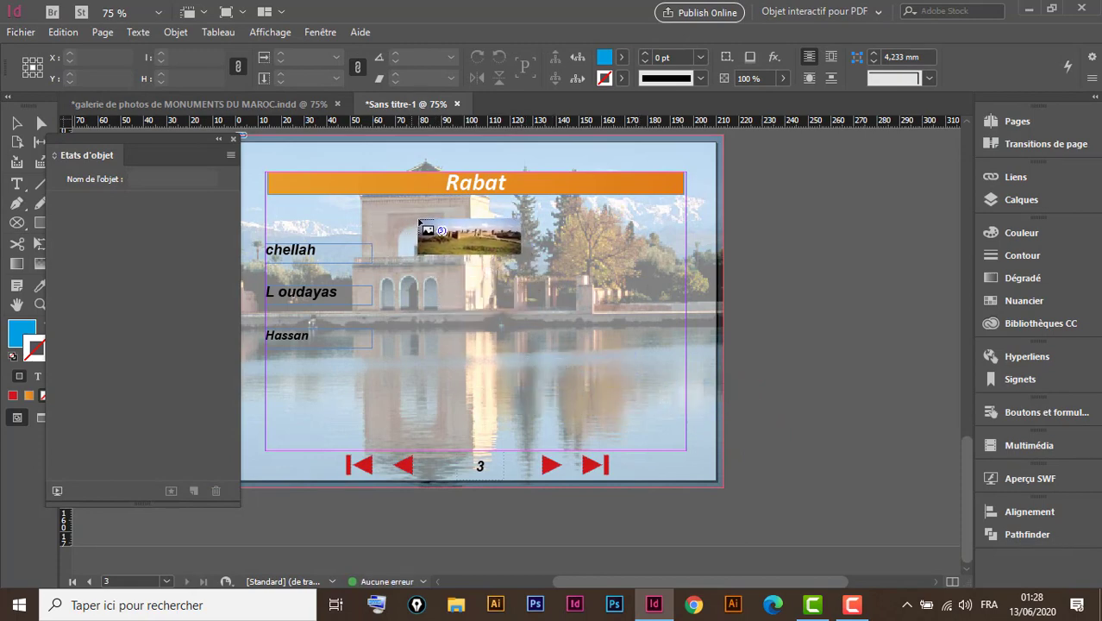
drag(412, 217, 576, 528)
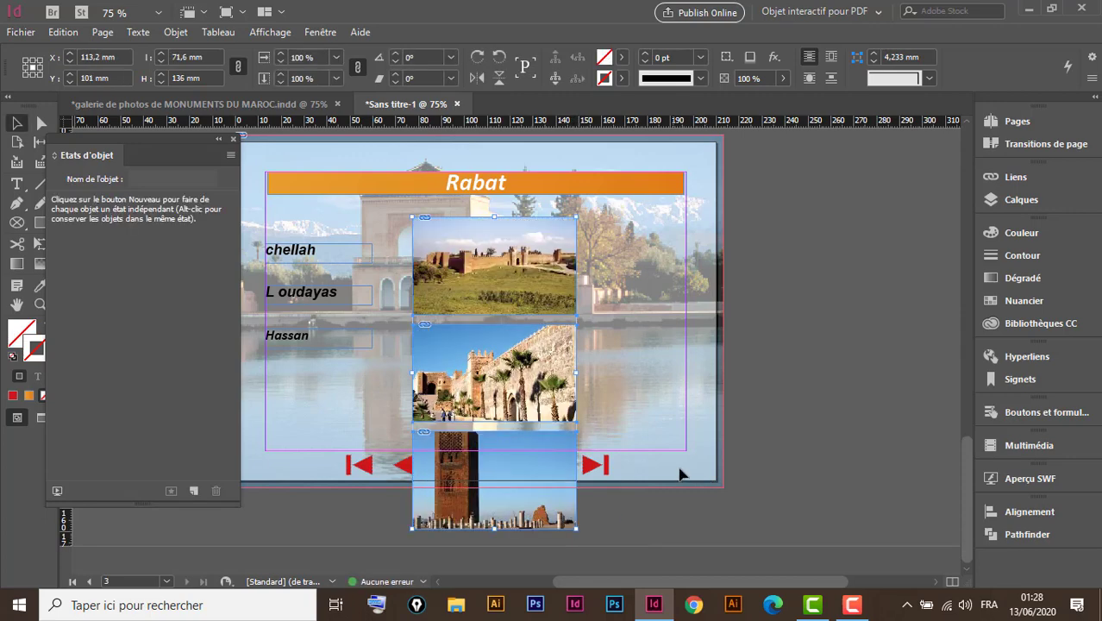
- Stack the three photos by aligning their vertical centres and enlarge their frames to 129 by 91 mm, filled proportionally with the images
click(1025, 513)
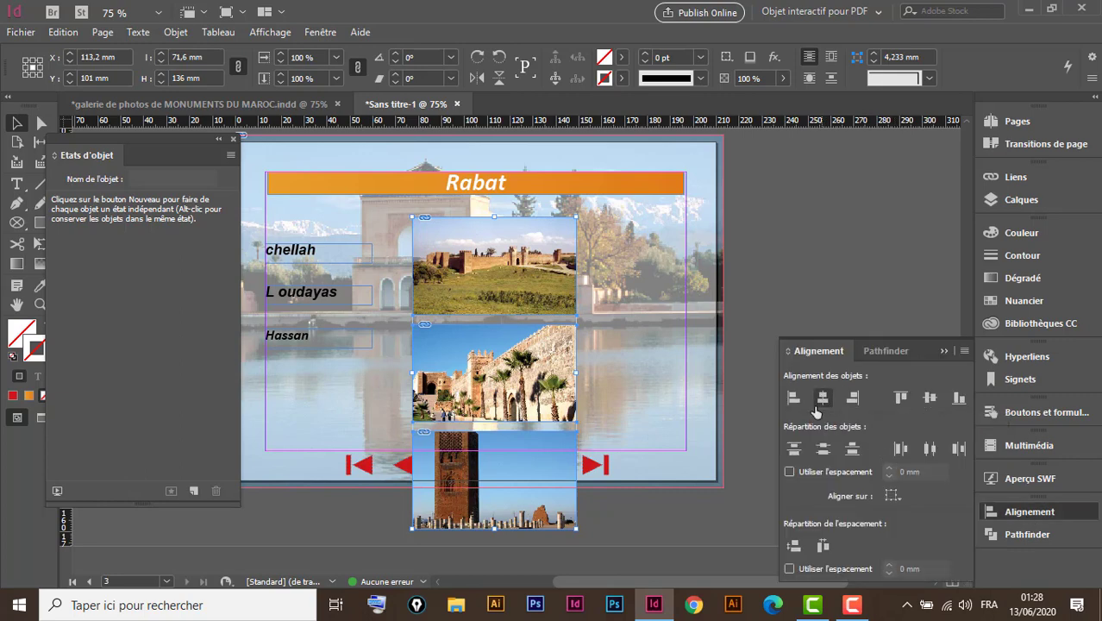
click(929, 397)
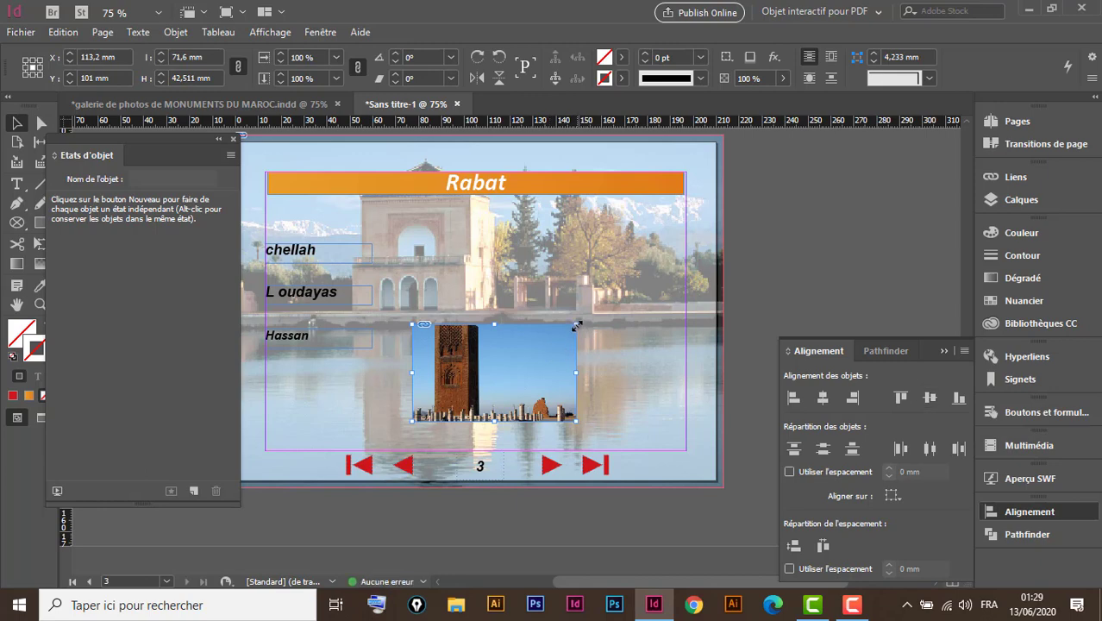
drag(576, 325, 677, 225)
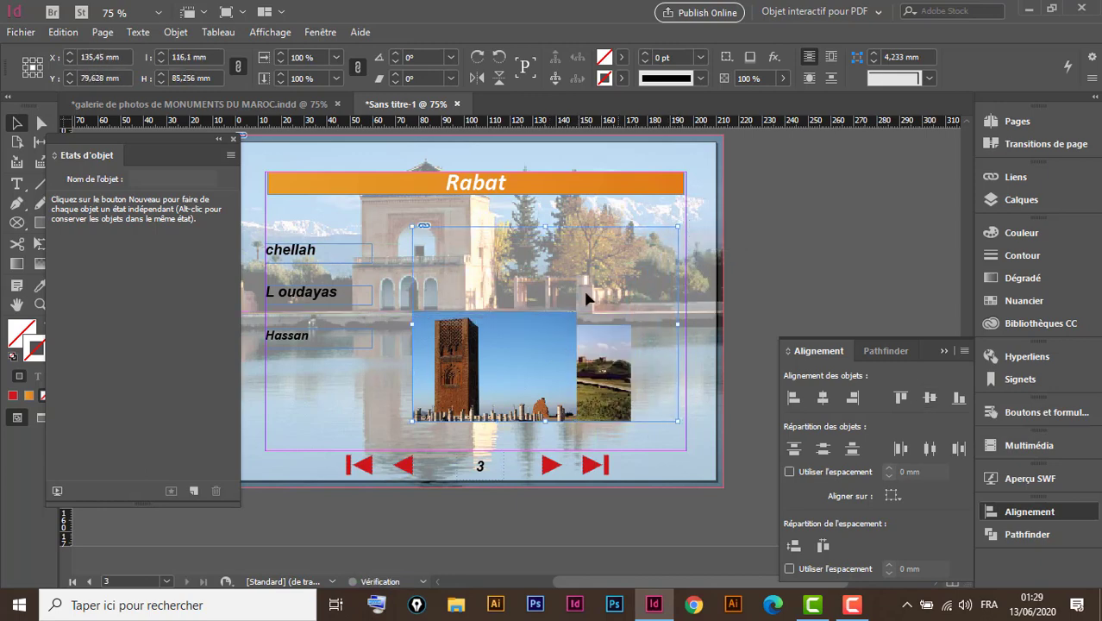
drag(412, 423, 383, 434)
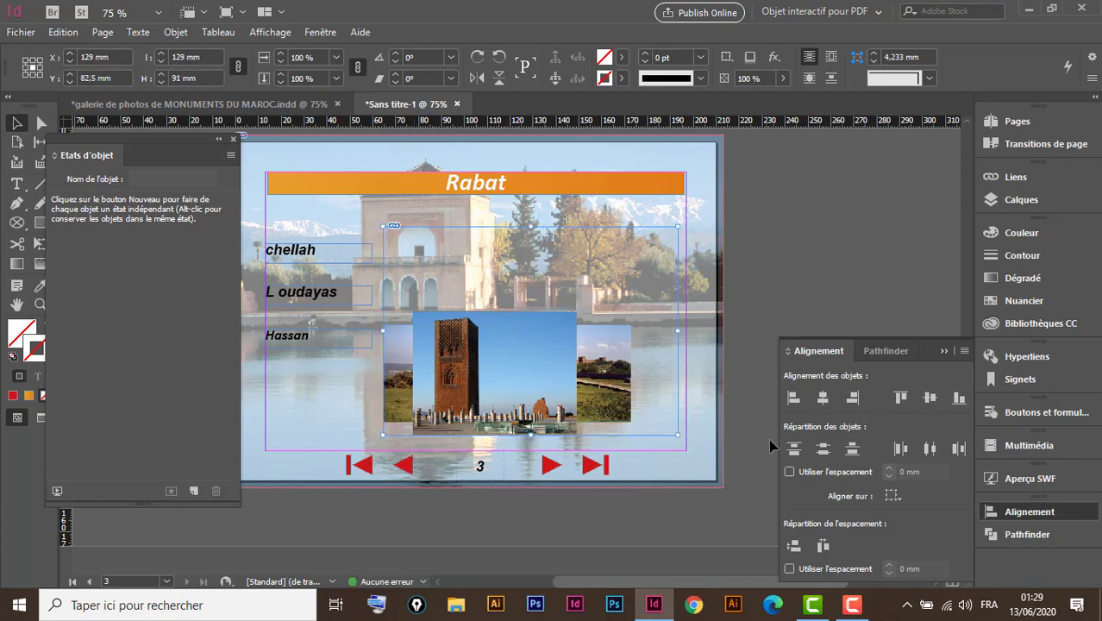
key(ctrl+alt+shift+c)
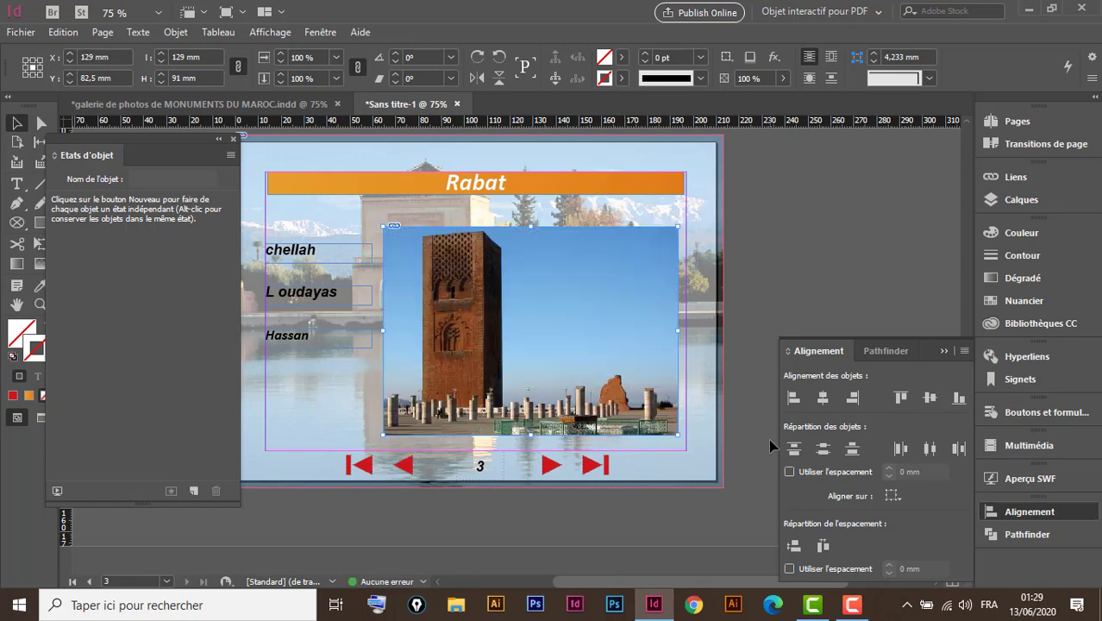
- Check the photo styling on the finished gallery's Rabat page and give the stacked photos a drop shadow with a 1 mm distance
click(287, 105)
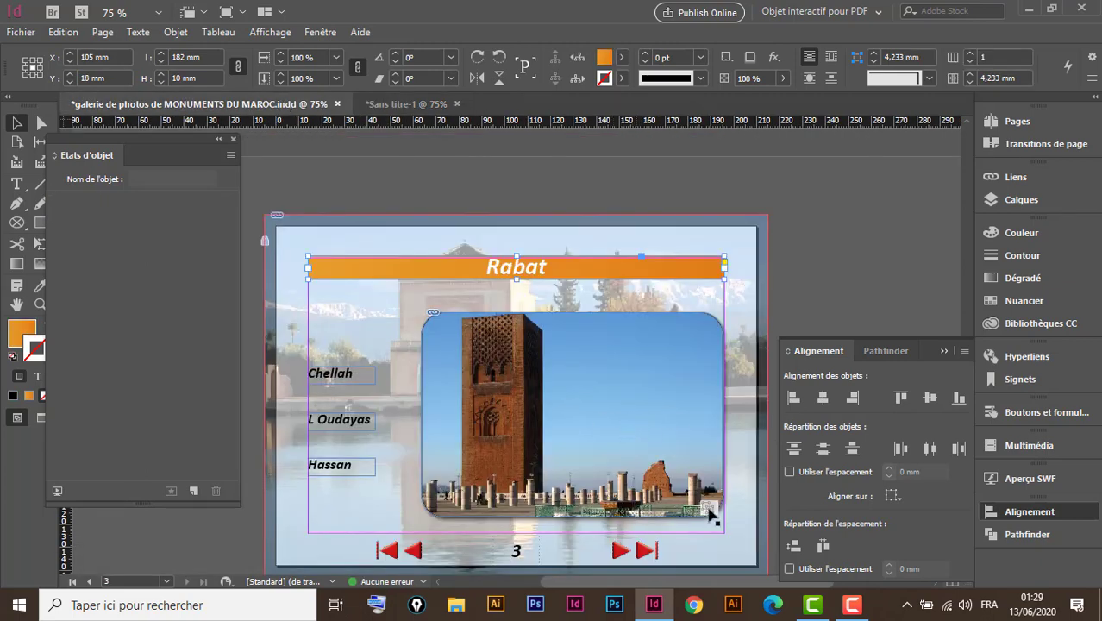
click(396, 103)
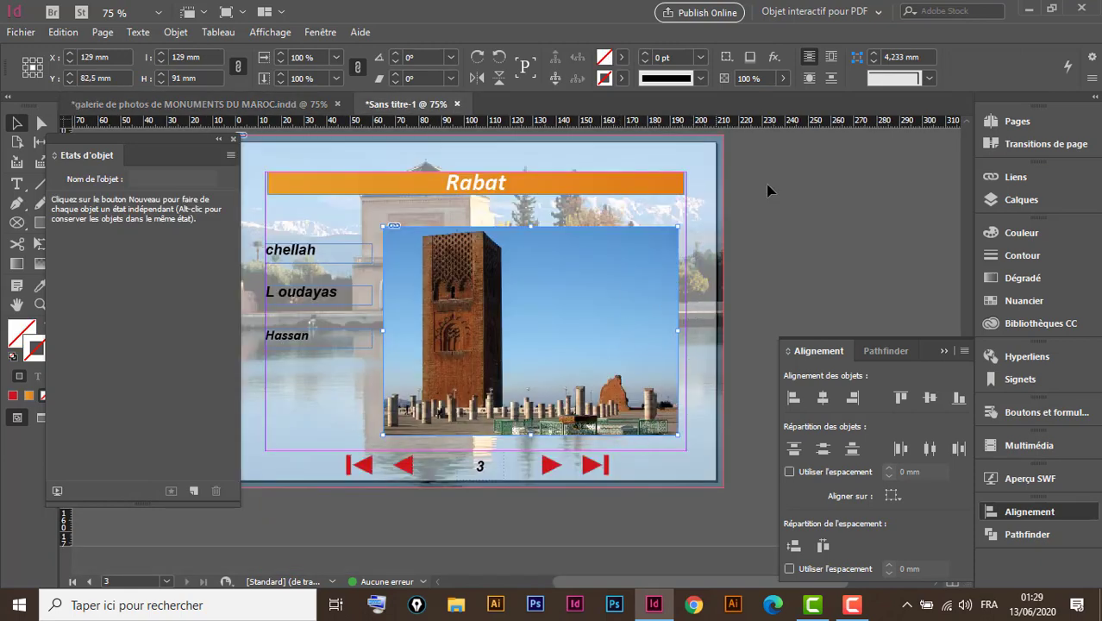
click(750, 58)
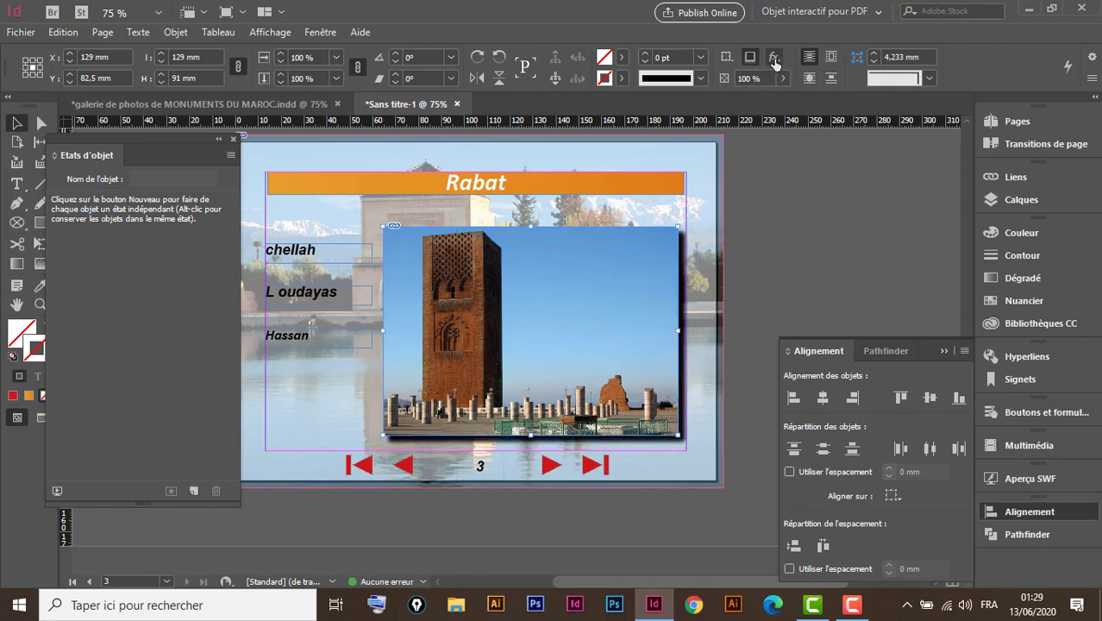
click(774, 57)
click(826, 85)
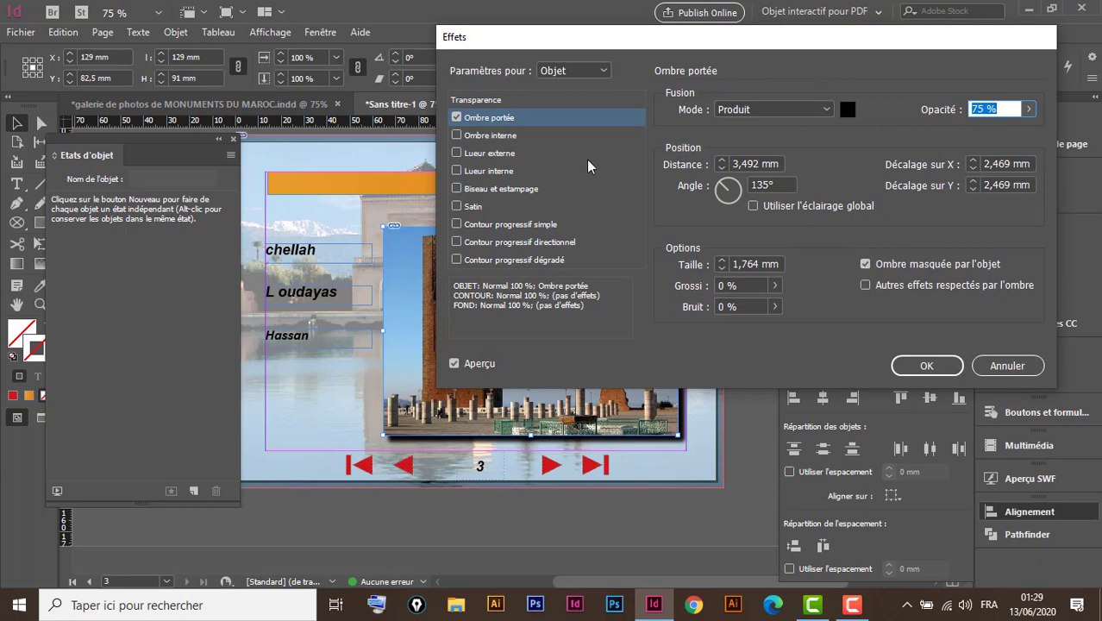
click(723, 169)
click(722, 169)
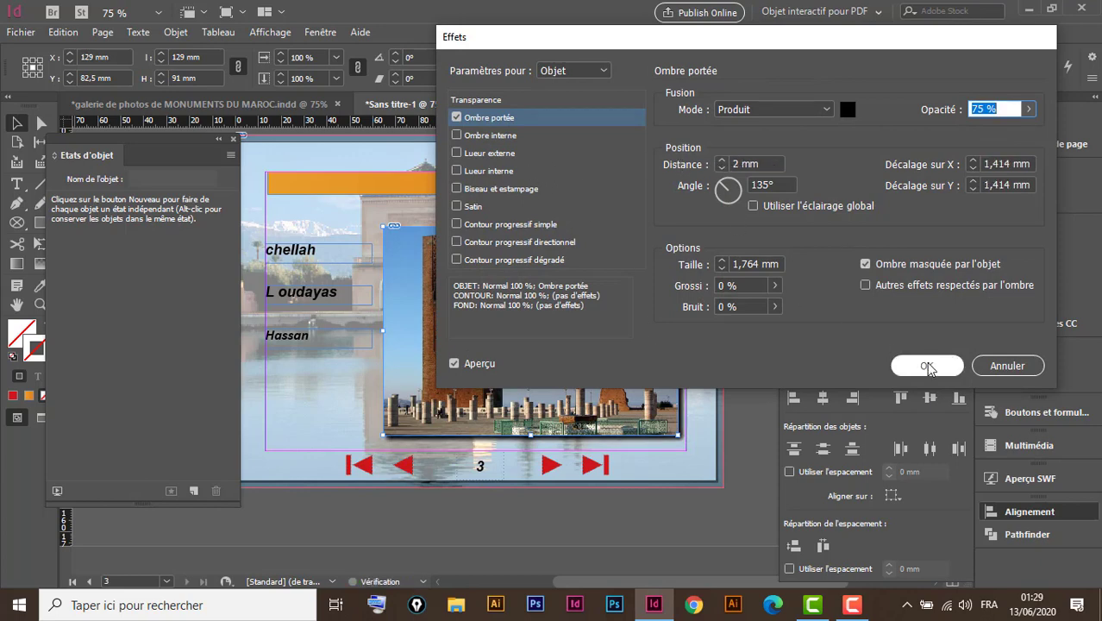
click(722, 169)
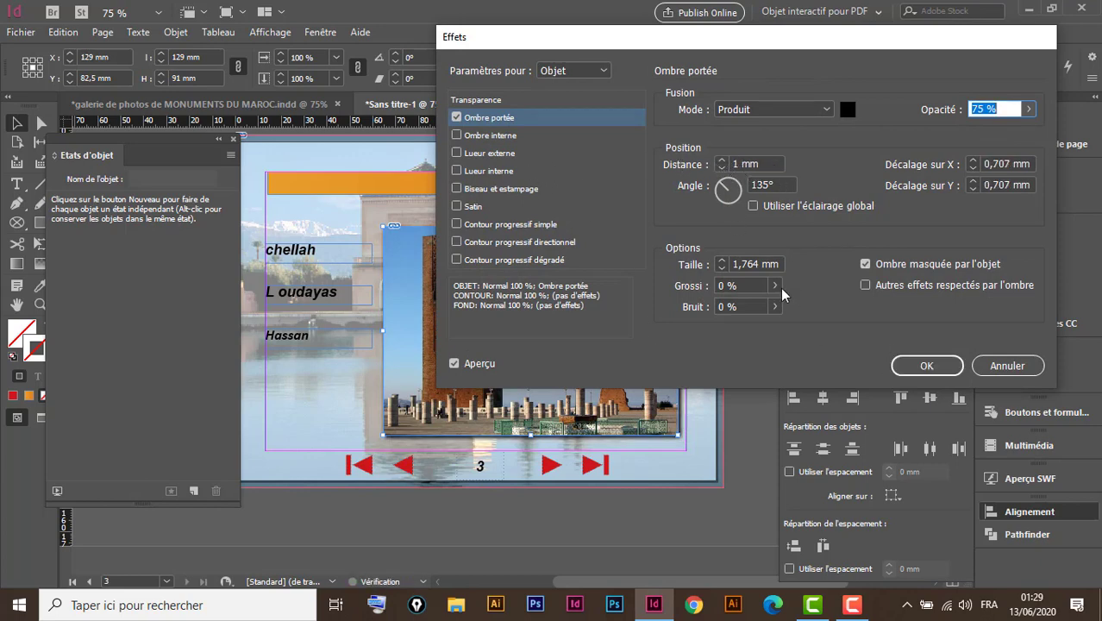
click(919, 366)
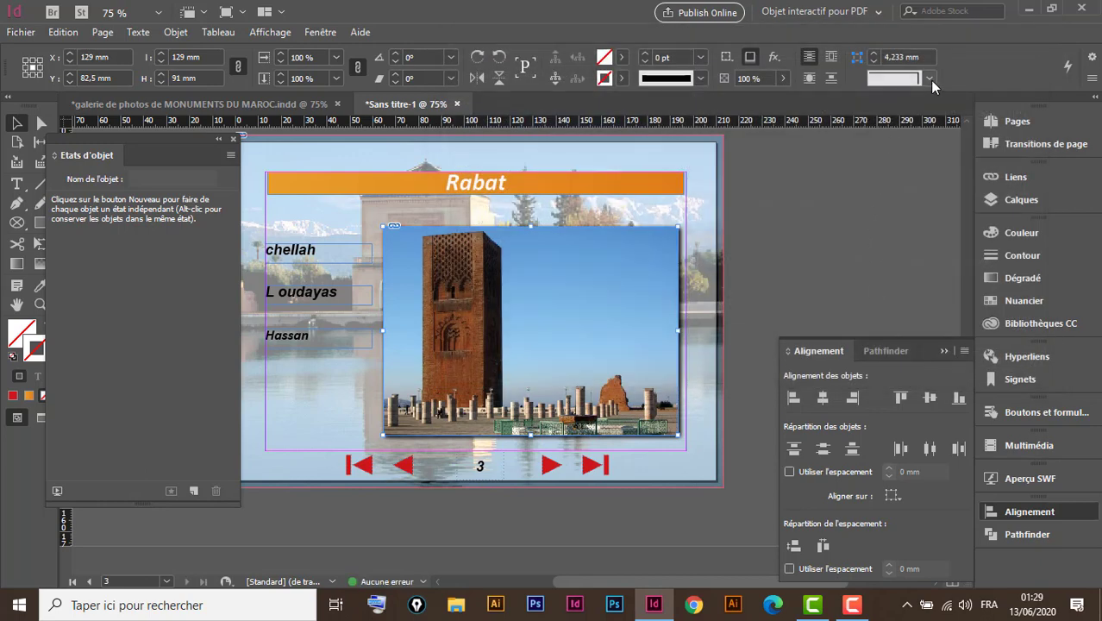
- Round the corners of the stacked photo frames with a 7 mm radius
click(930, 79)
click(903, 181)
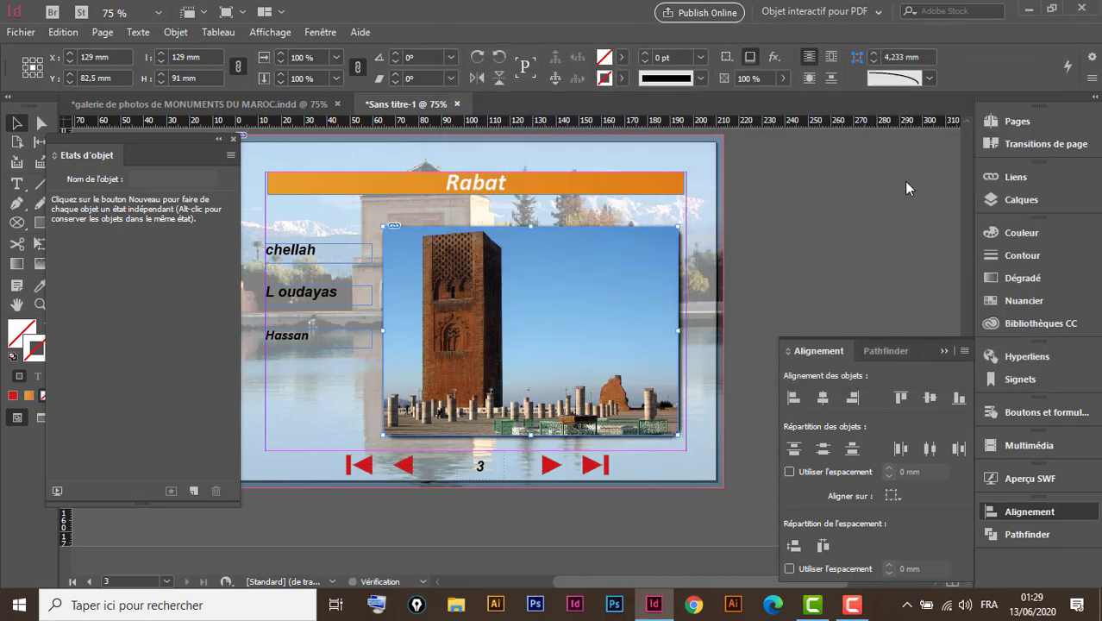
click(874, 55)
click(875, 55)
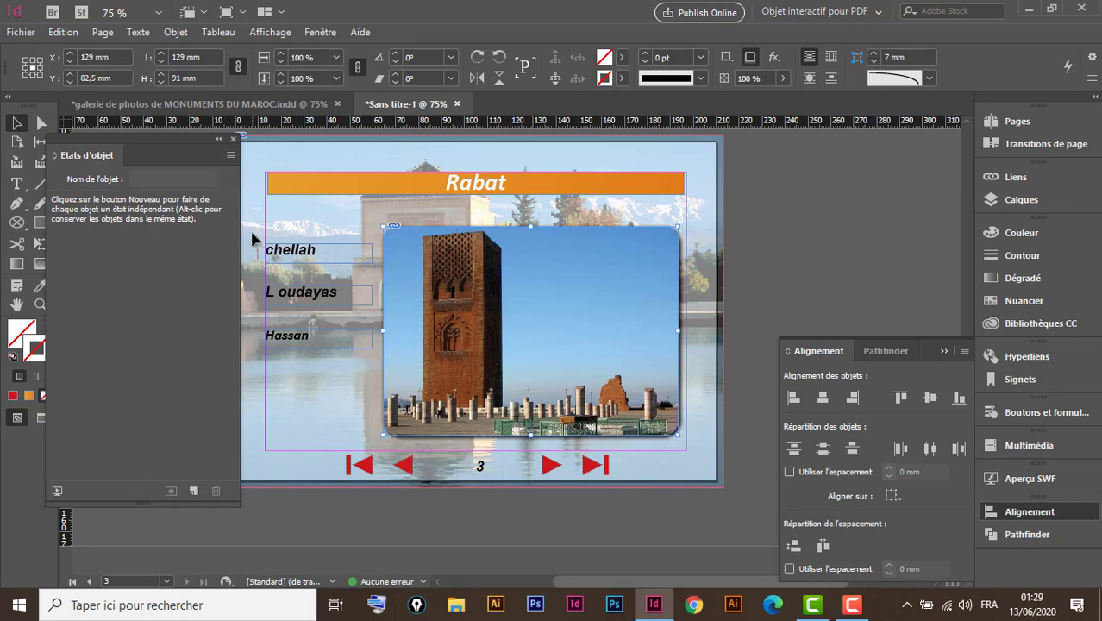
- Move the three monument labels down together so that they are centred beside the photos at Y 82.5 mm
drag(250, 230, 337, 380)
drag(342, 294, 323, 321)
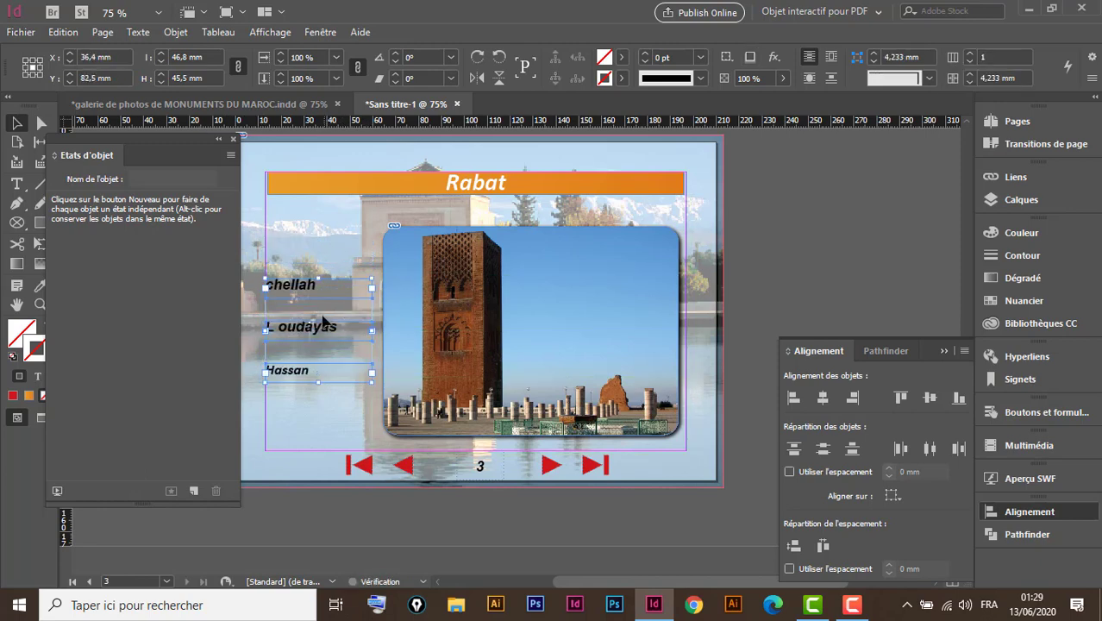
- Convert the three stacked photos into a multi-state object and name it rabat
click(527, 283)
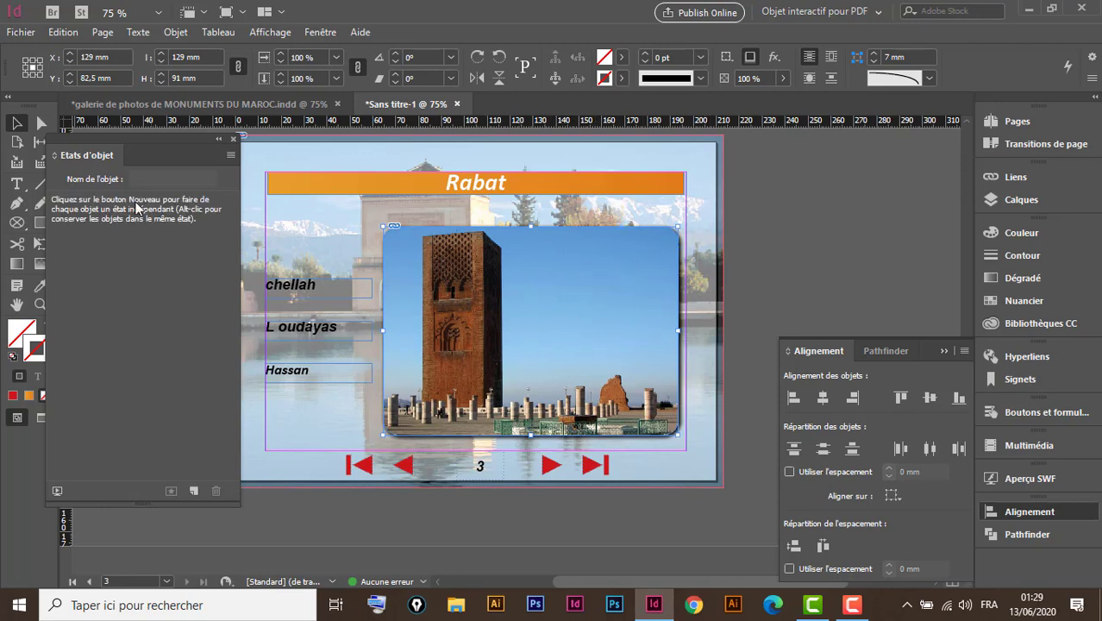
click(196, 489)
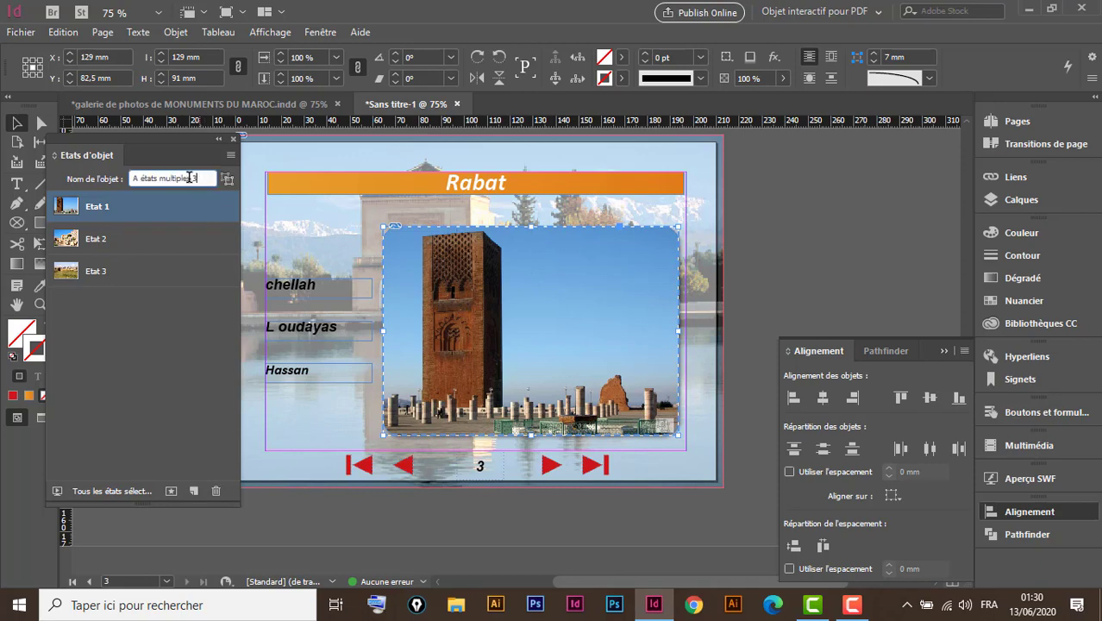
drag(198, 177, 107, 178)
text(rabat)
key(Return)
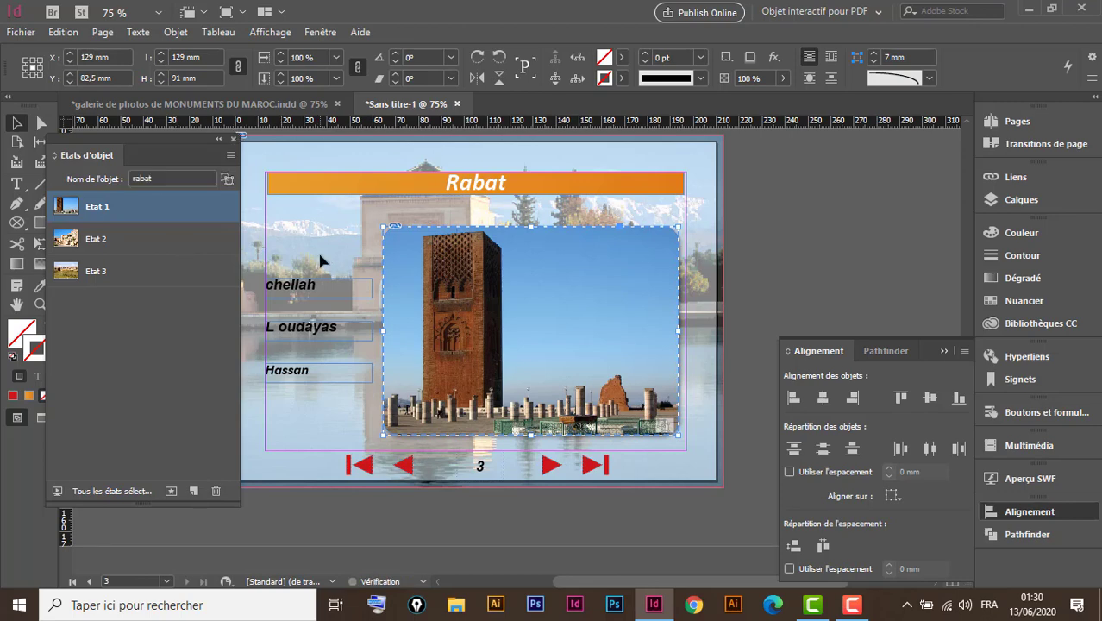
- Turn the chellah label into a button that goes to Etat 3 of the rabat multi-state object
click(315, 288)
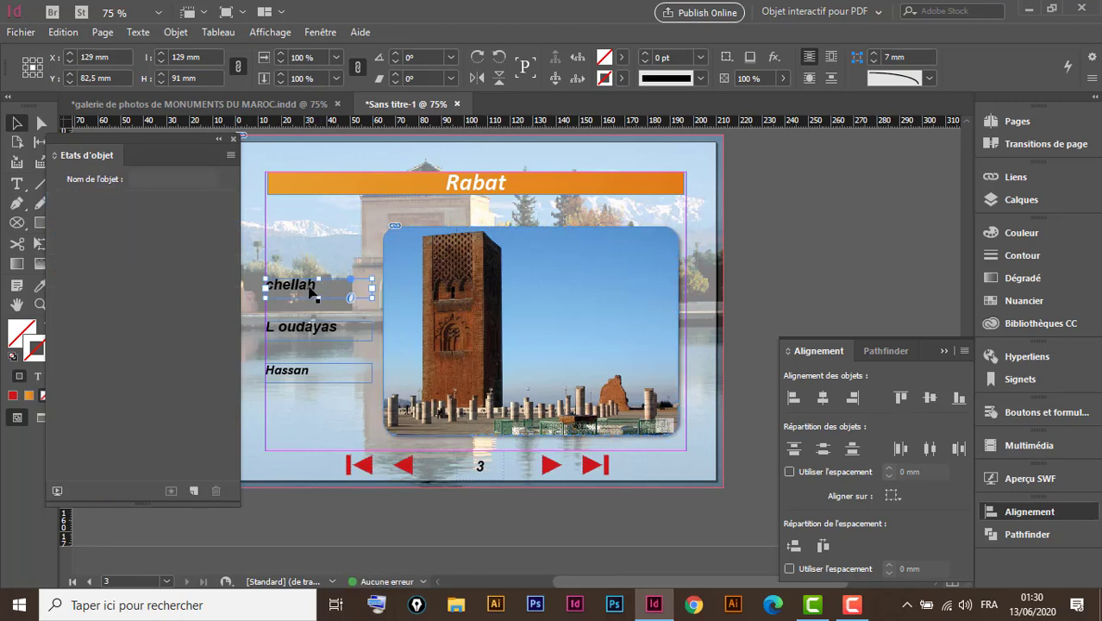
click(1025, 411)
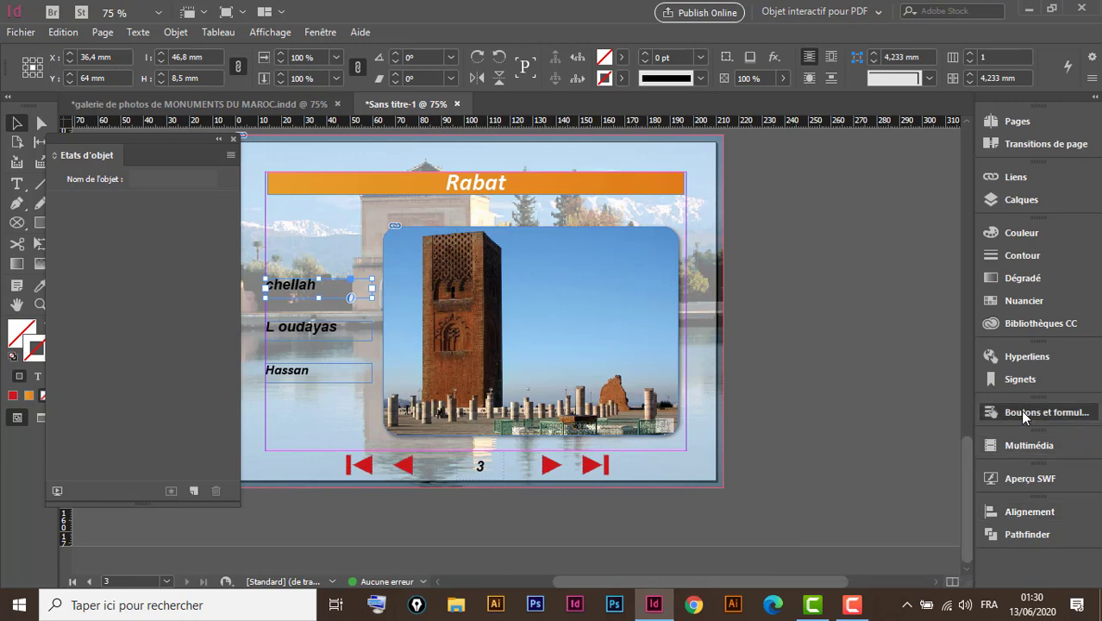
click(891, 309)
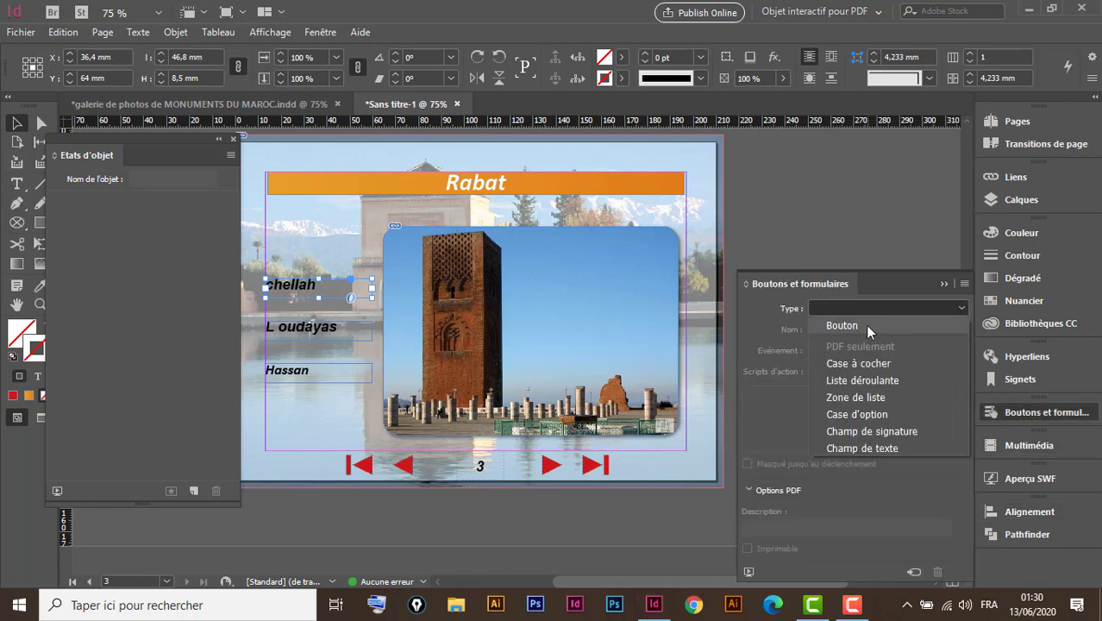
click(865, 324)
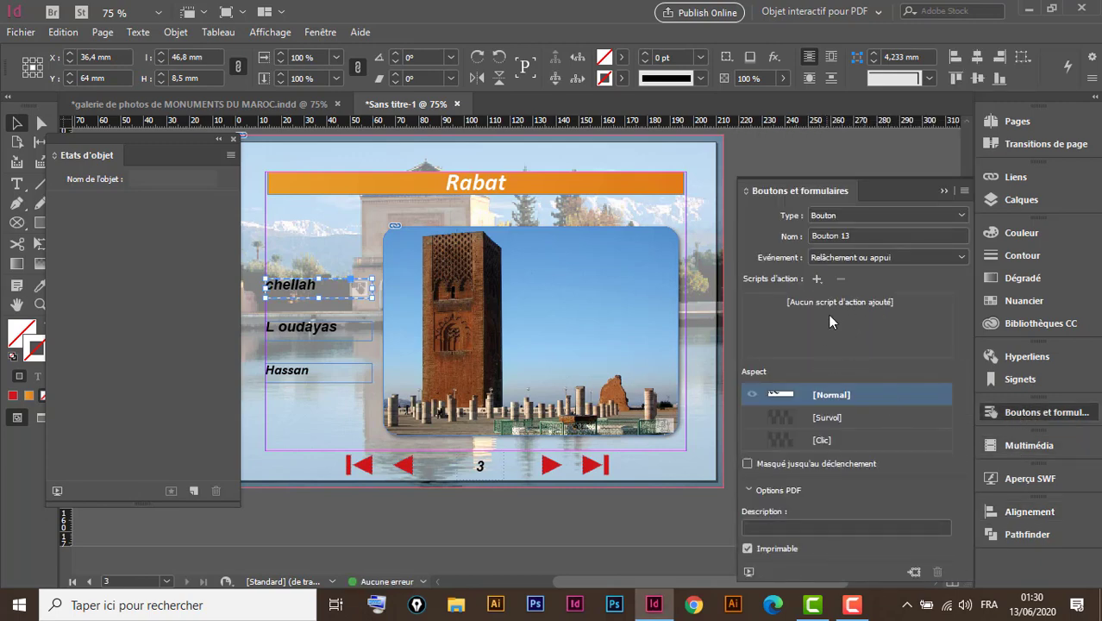
click(816, 279)
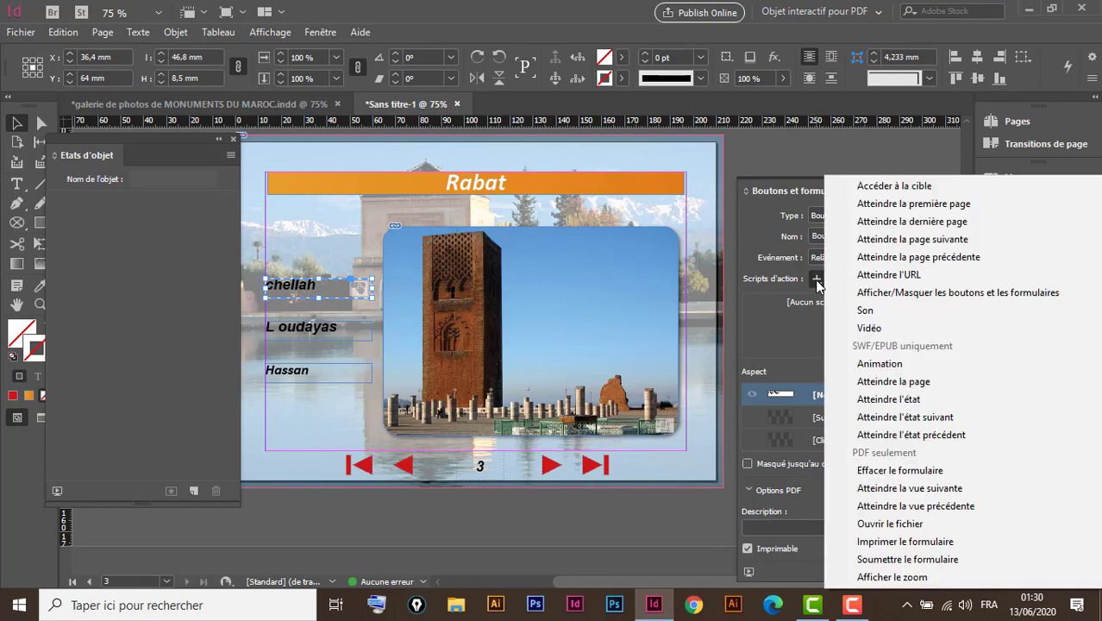
click(913, 401)
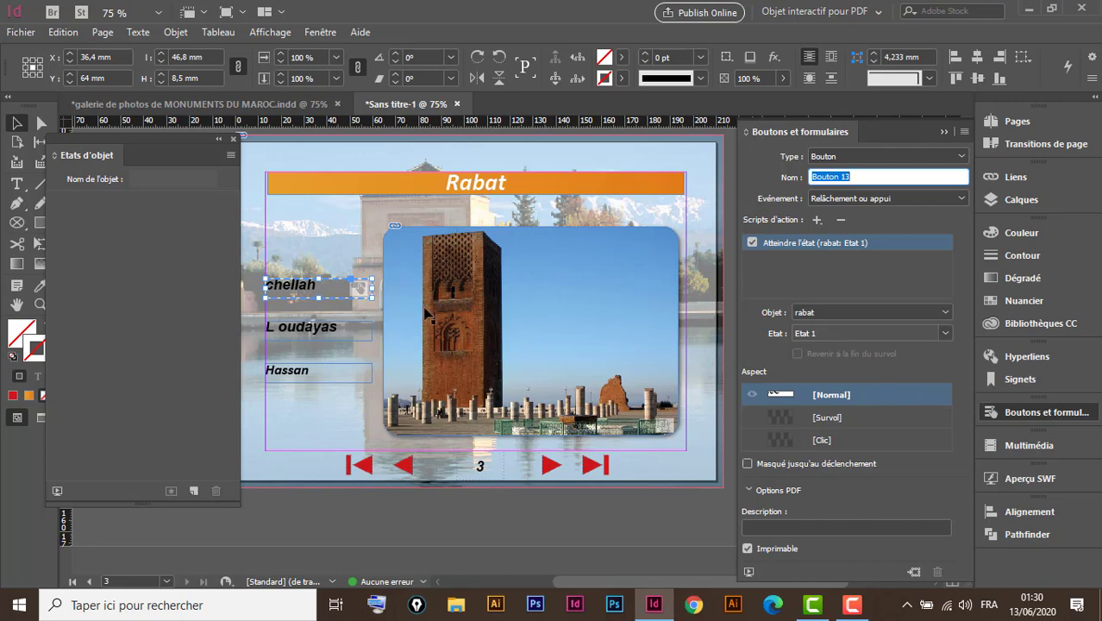
click(826, 333)
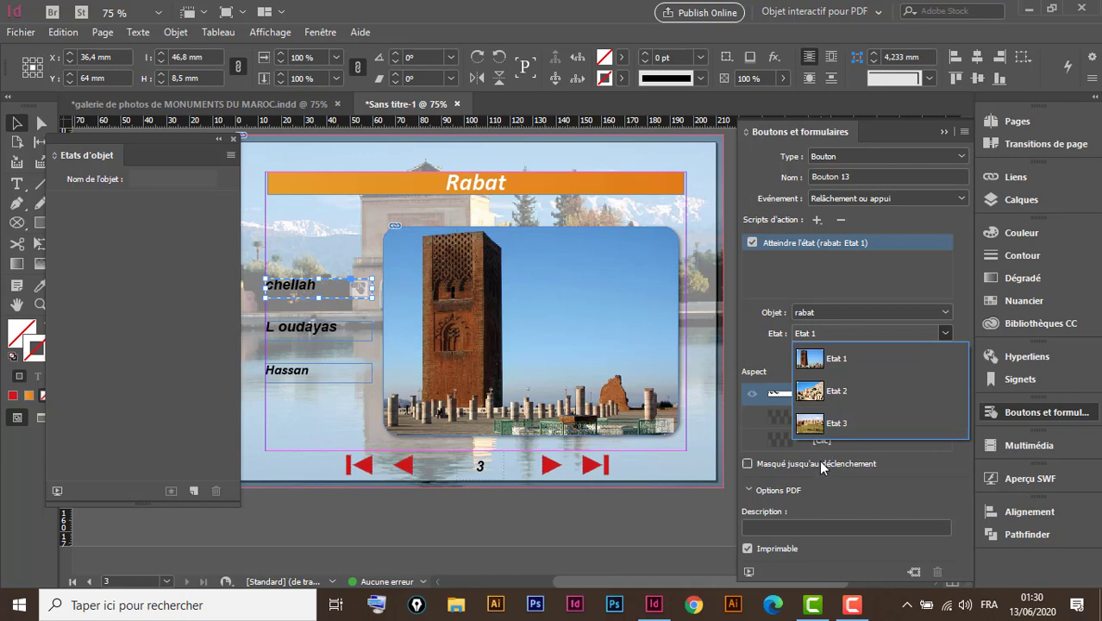
click(849, 424)
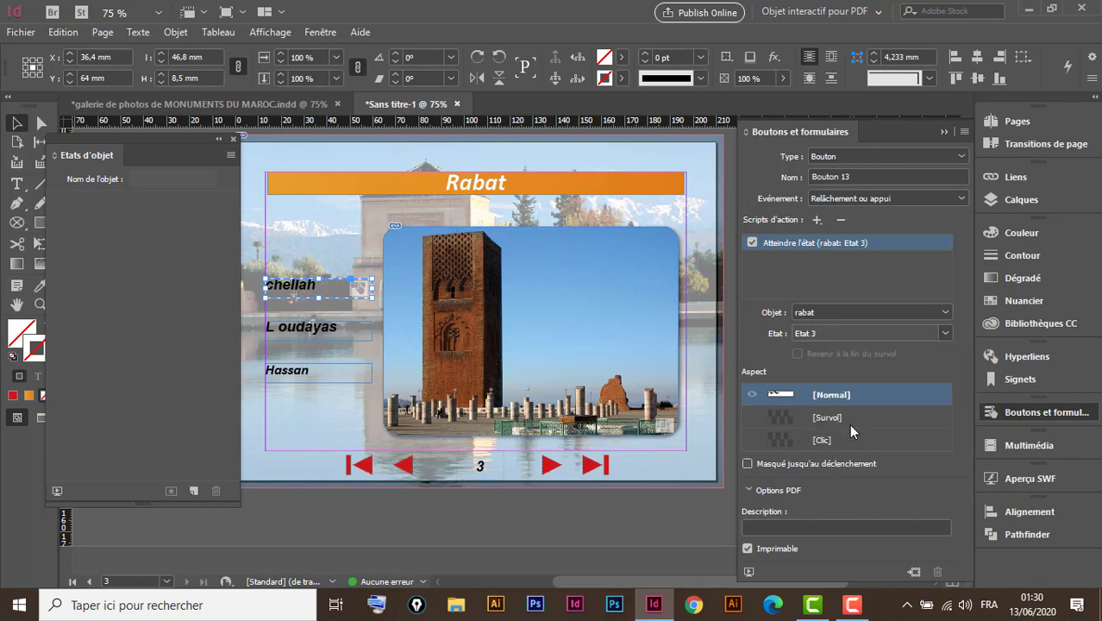
- Make the L oudayas label a button whose Atteindre l'état action targets Etat 2 of the rabat object
click(327, 332)
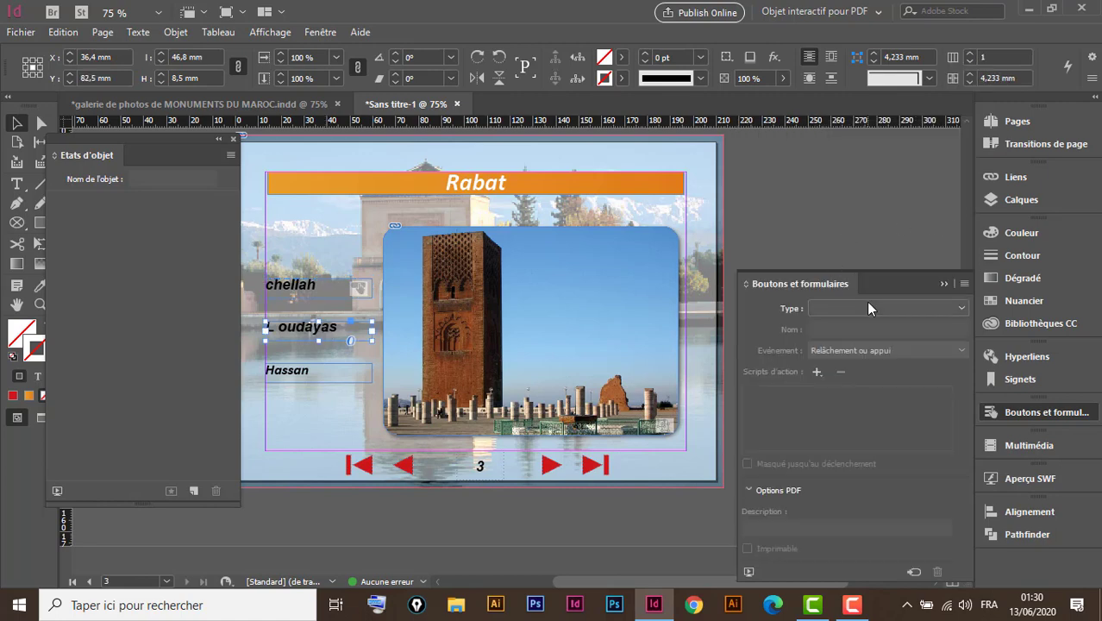
click(865, 303)
click(869, 324)
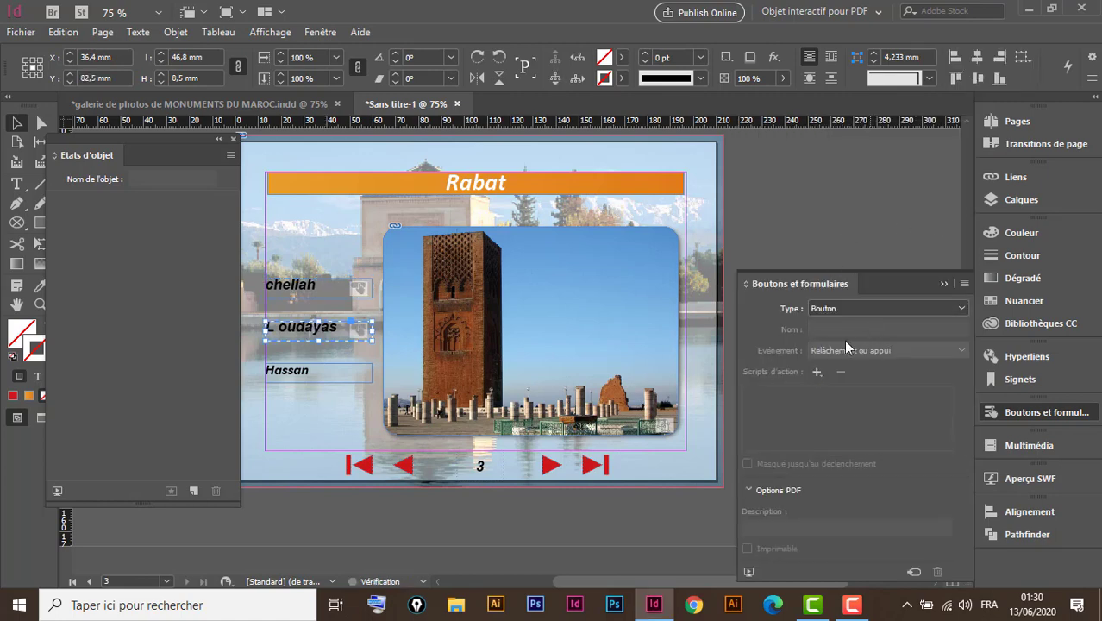
click(818, 279)
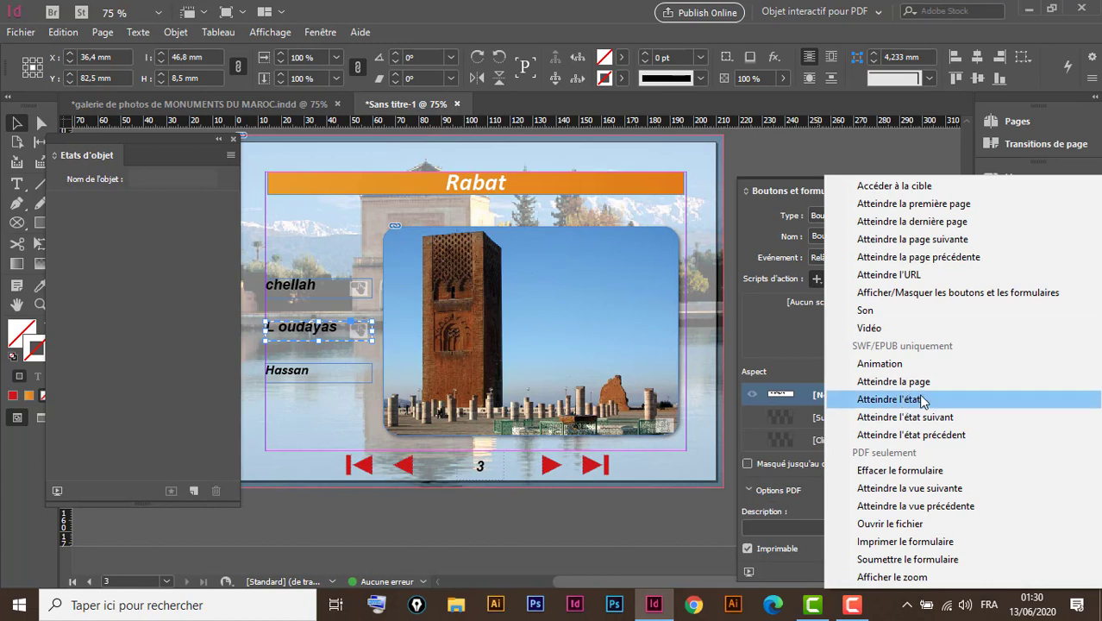
click(879, 395)
click(845, 334)
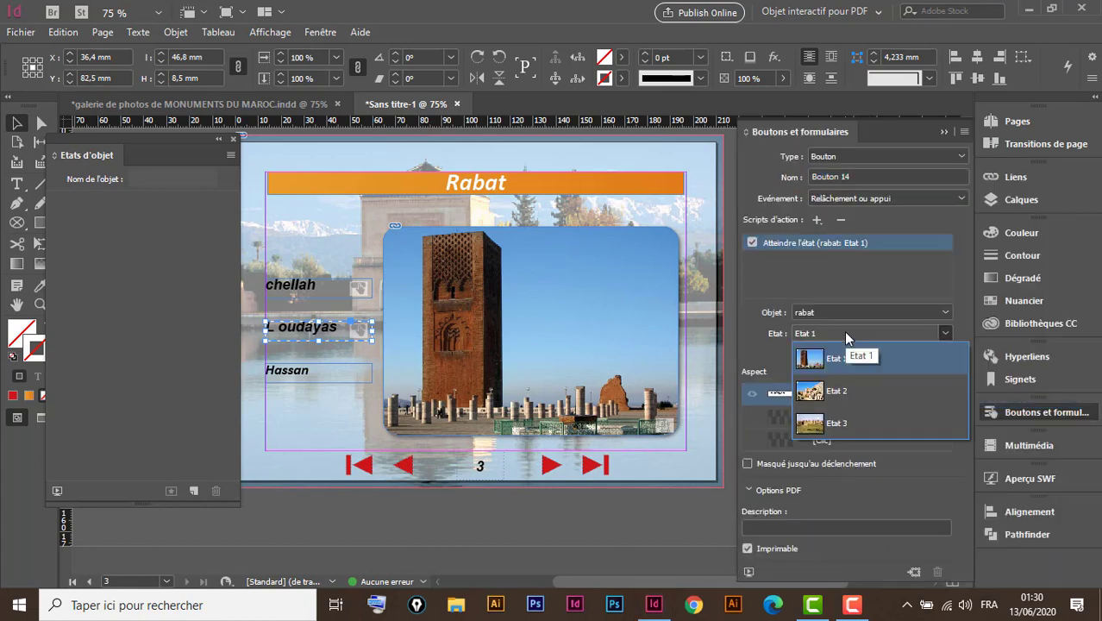
click(852, 395)
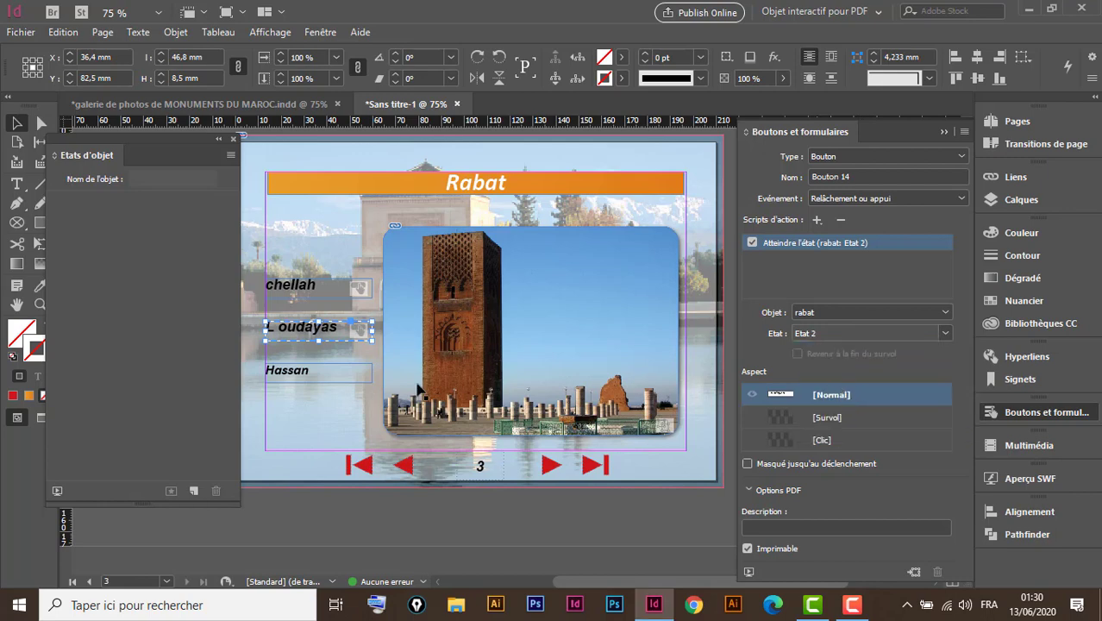
- Convert the Hassan label into a button with an Atteindre l'état action set to Etat 1 of rabat
click(317, 378)
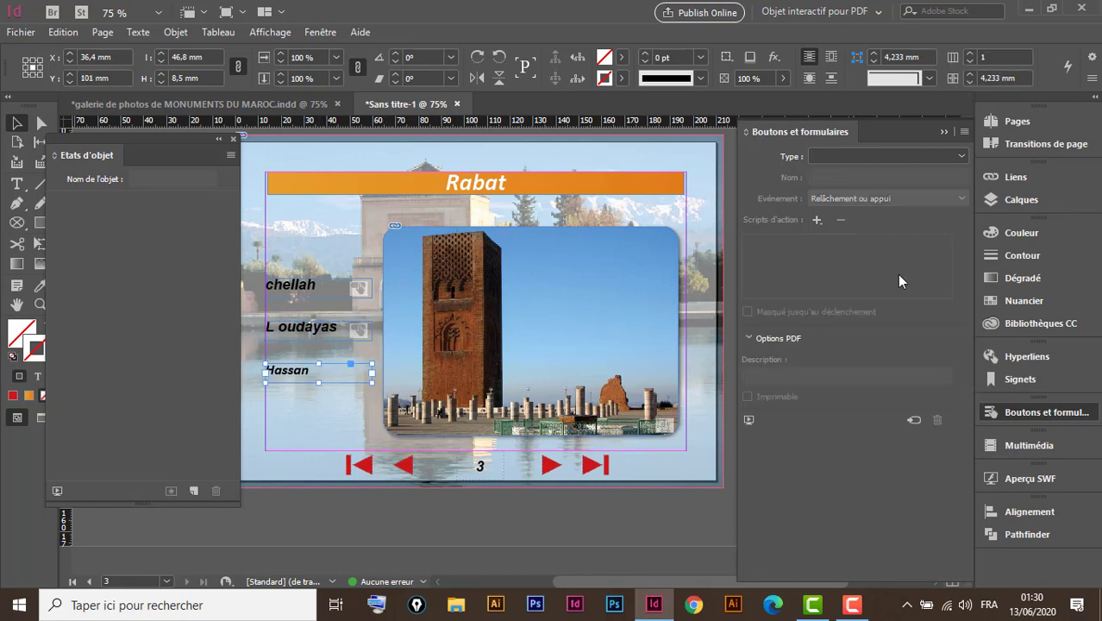
drag(799, 131, 800, 284)
click(860, 308)
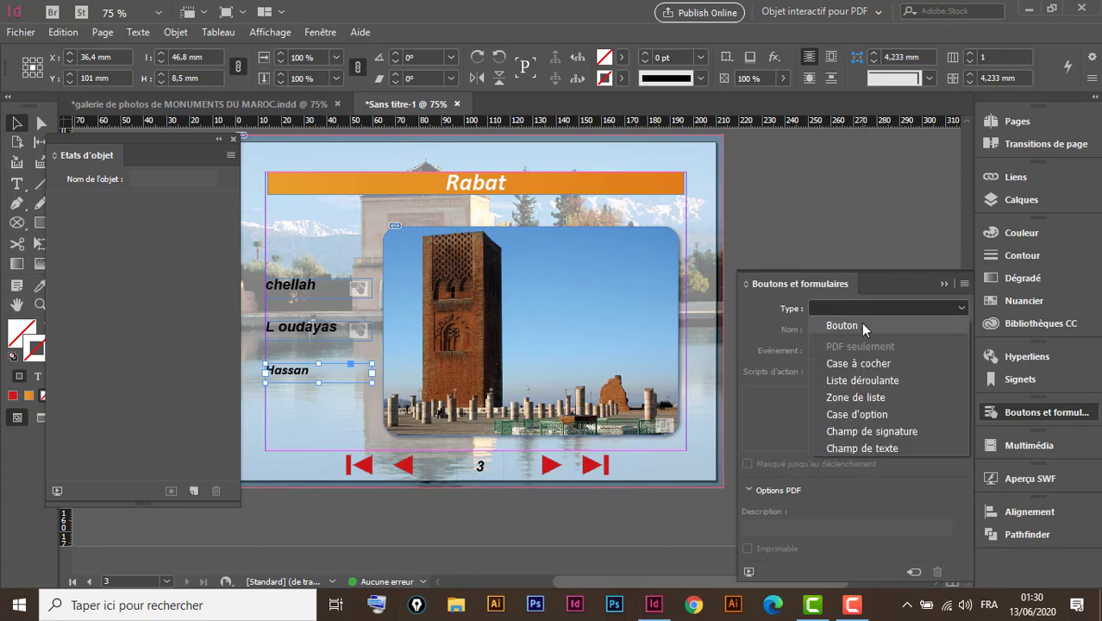
click(862, 324)
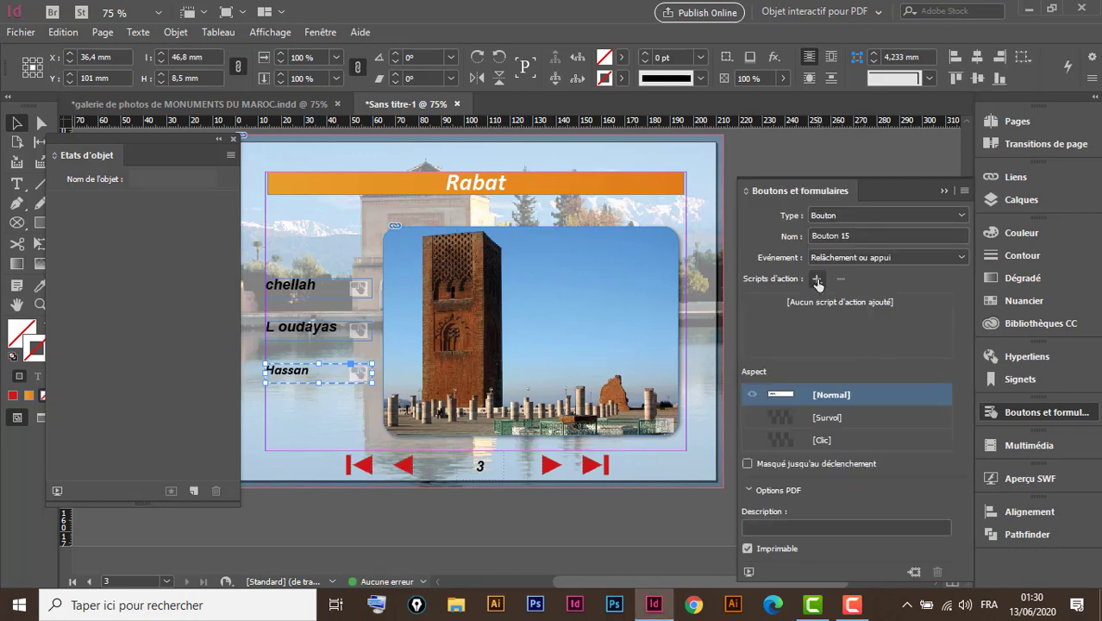
click(817, 280)
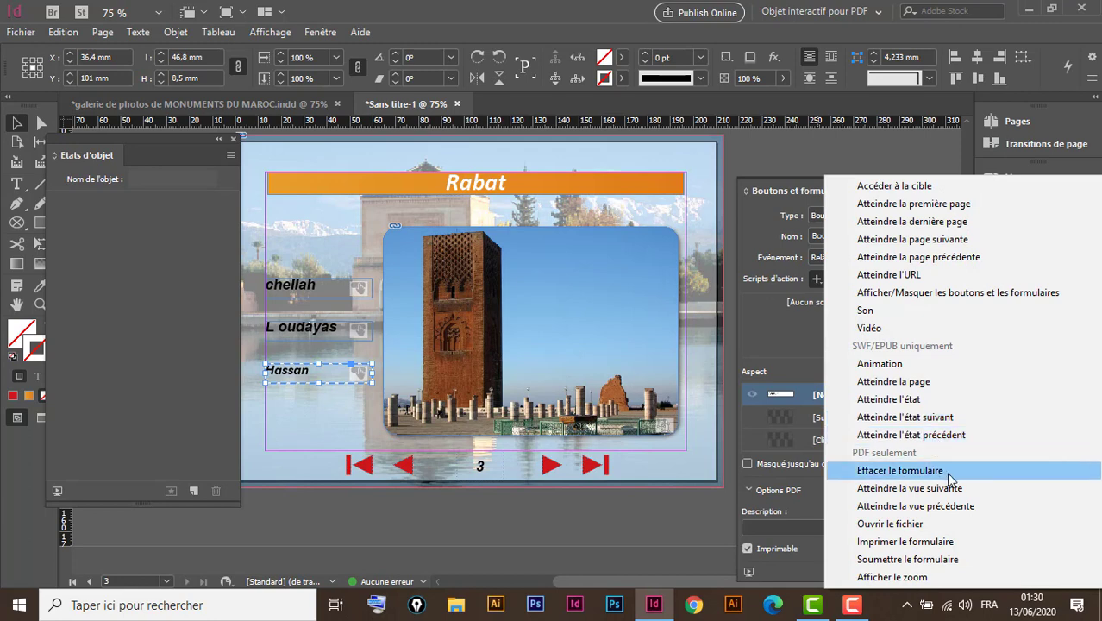
click(916, 399)
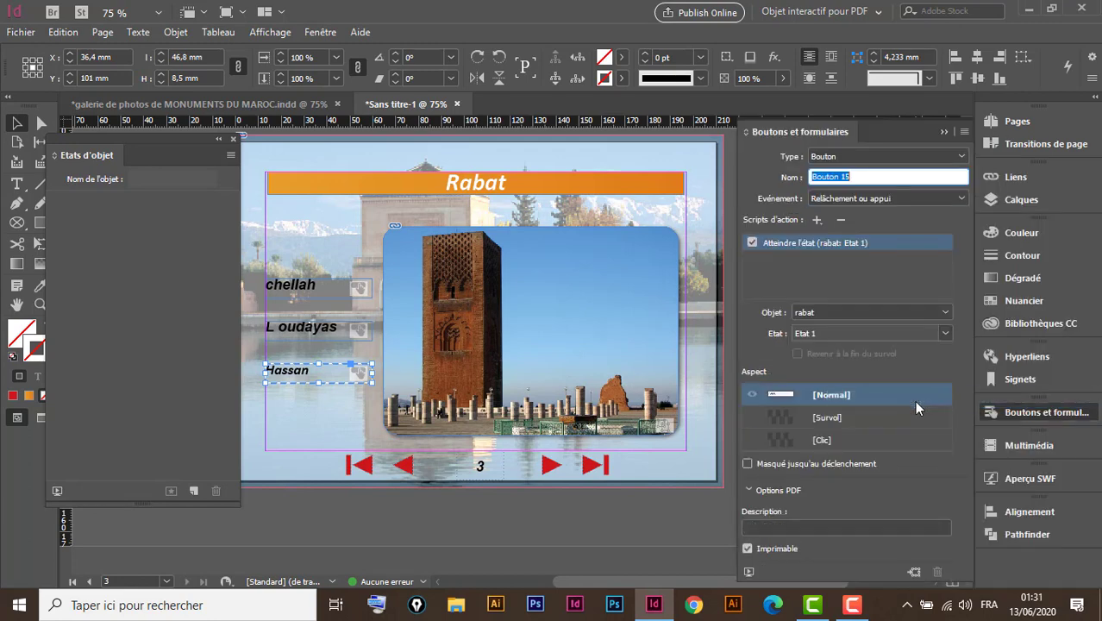
click(836, 332)
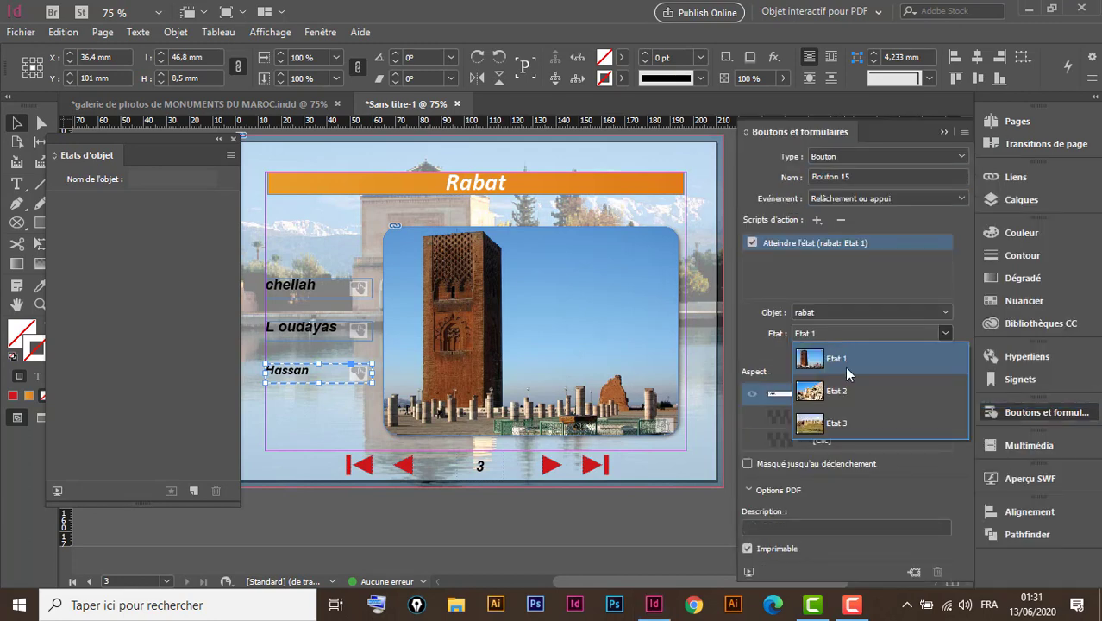
click(850, 358)
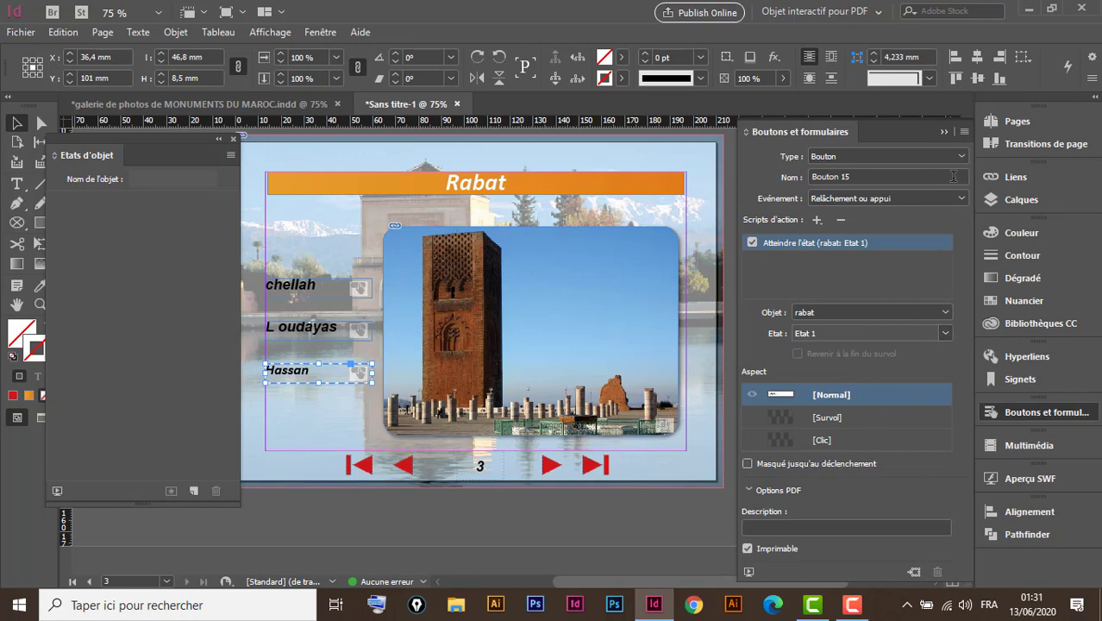
- Play the SWF preview, go to the Rabat page and test the three monument label buttons, then close the preview
click(1038, 478)
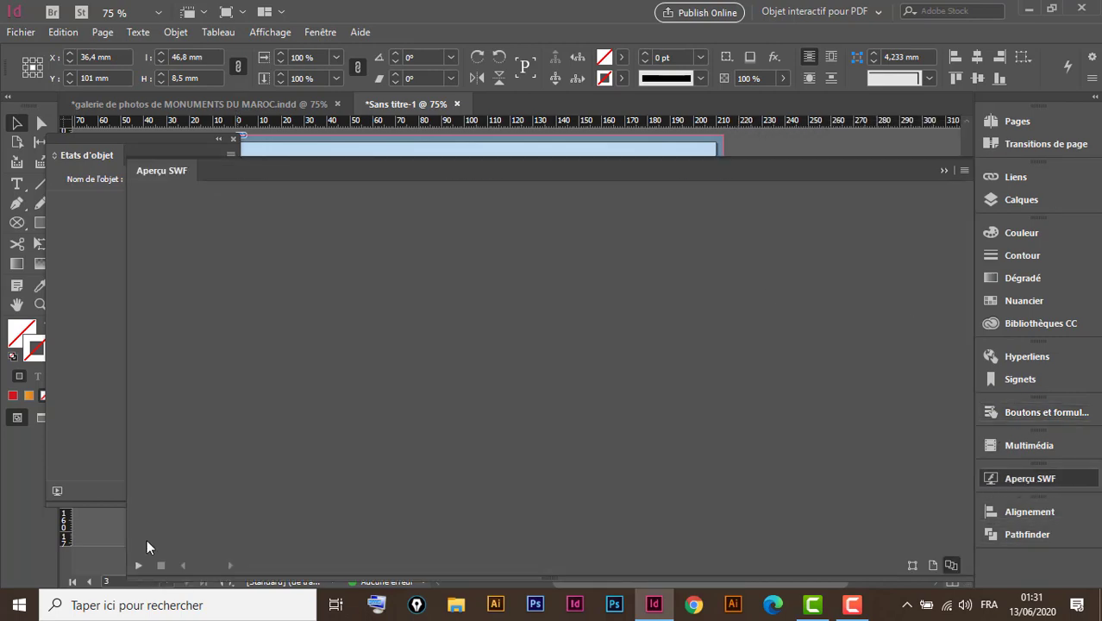
click(138, 565)
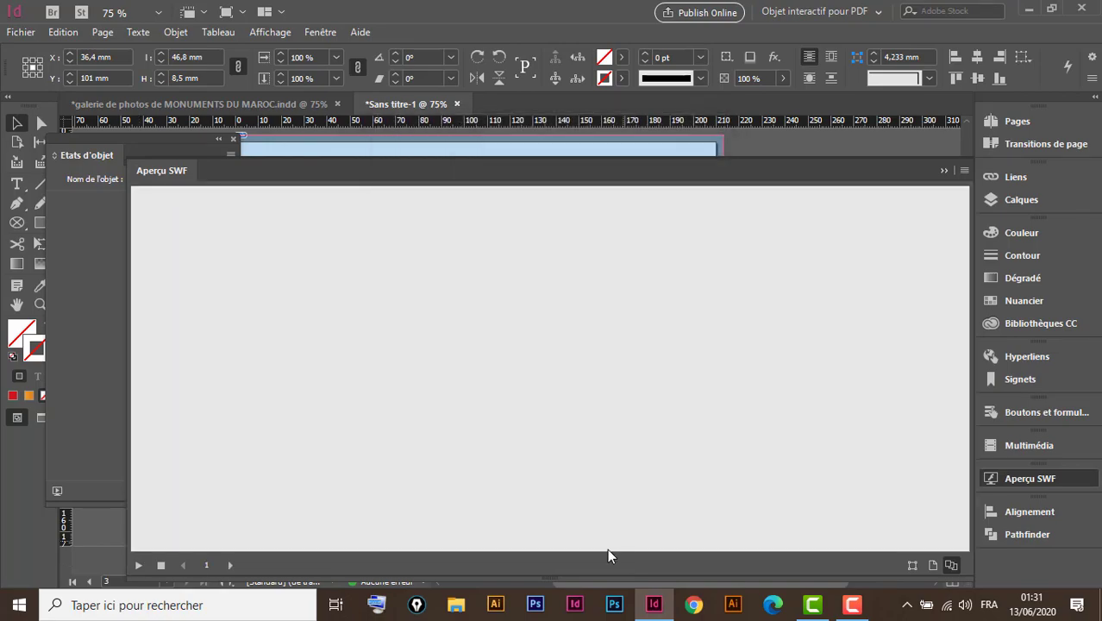
click(632, 536)
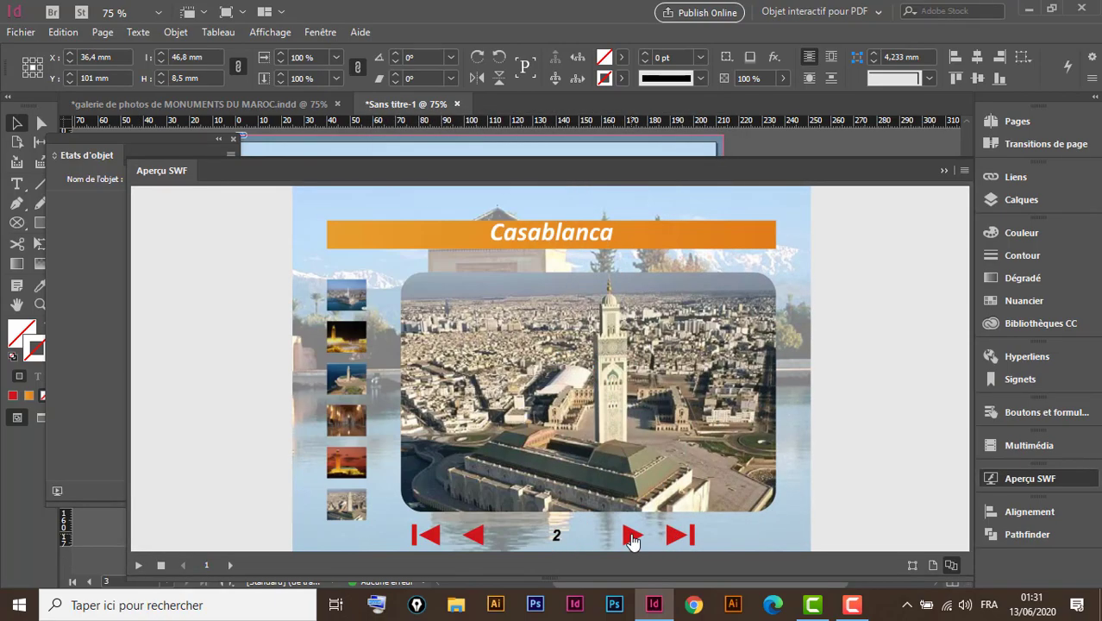
click(632, 536)
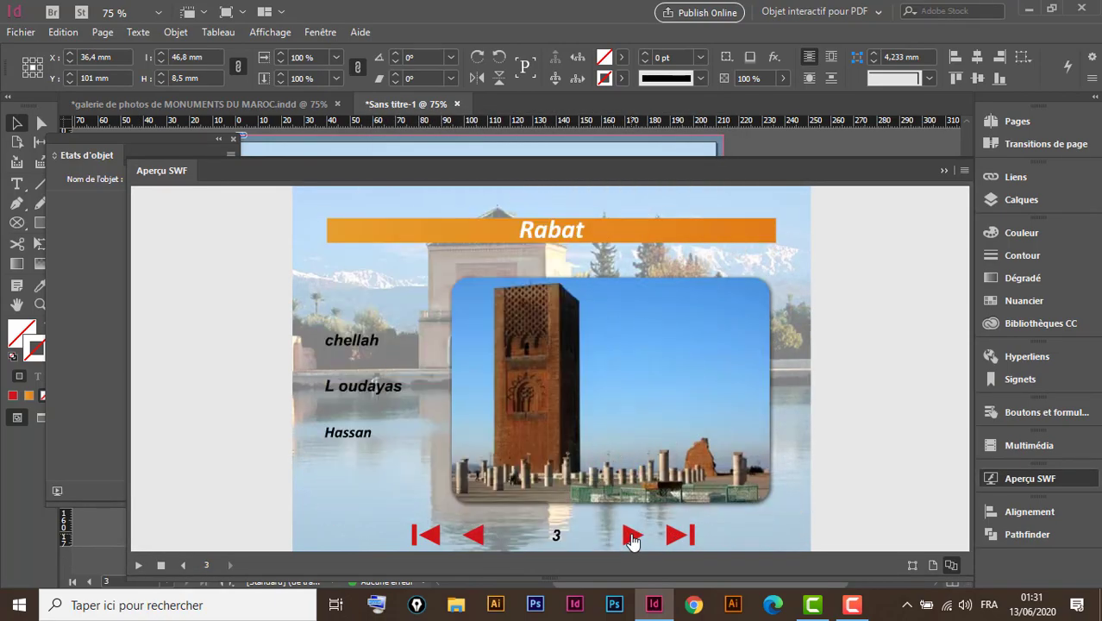
click(358, 342)
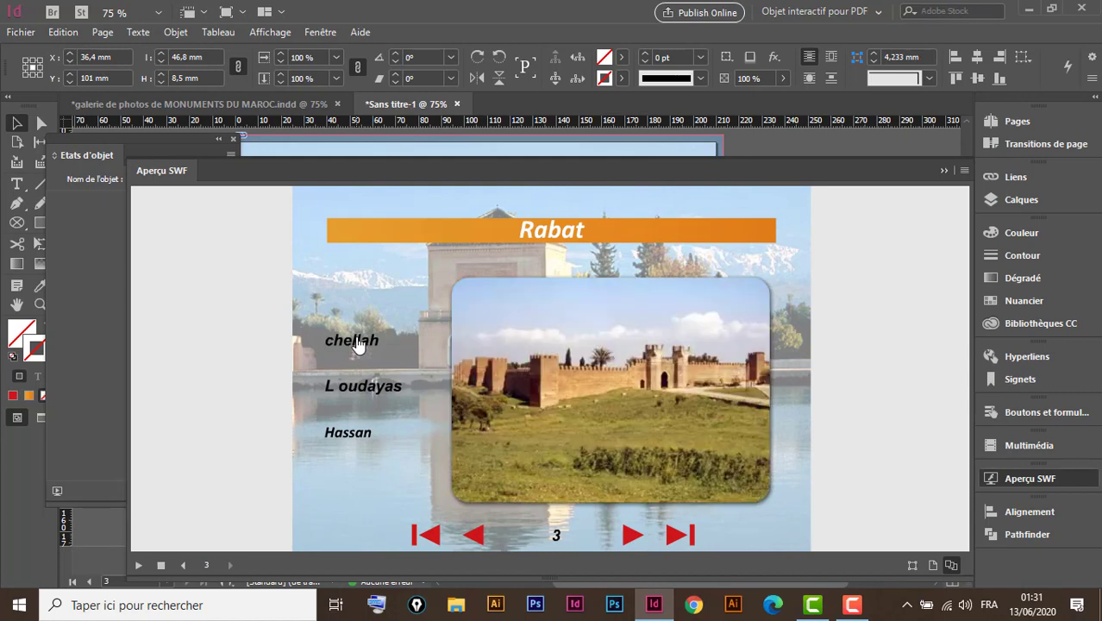
click(376, 395)
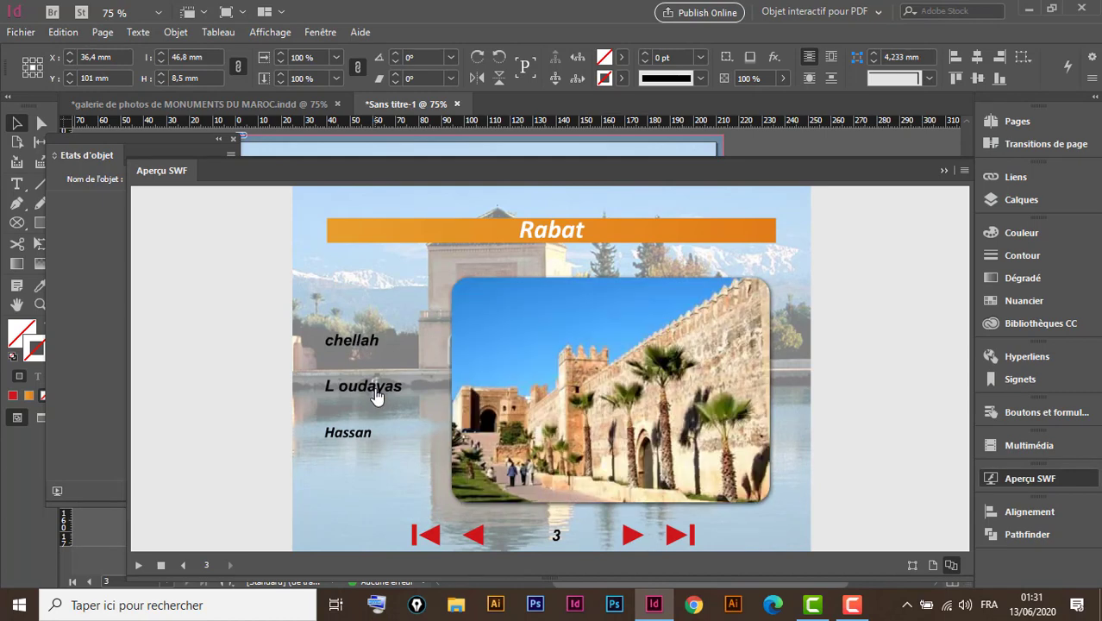
click(358, 439)
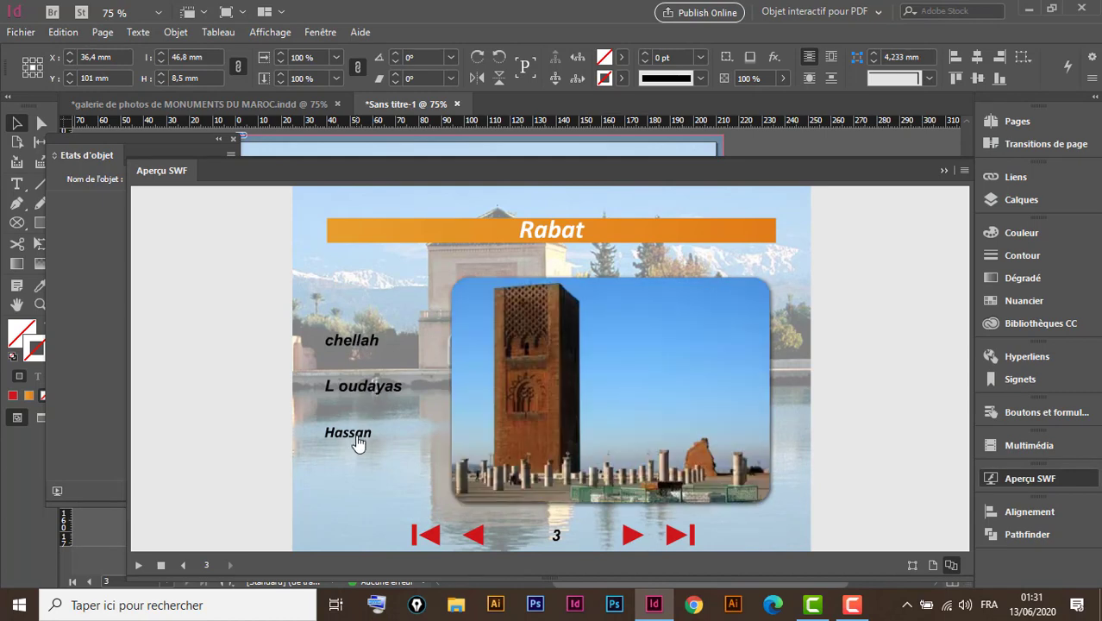
click(944, 171)
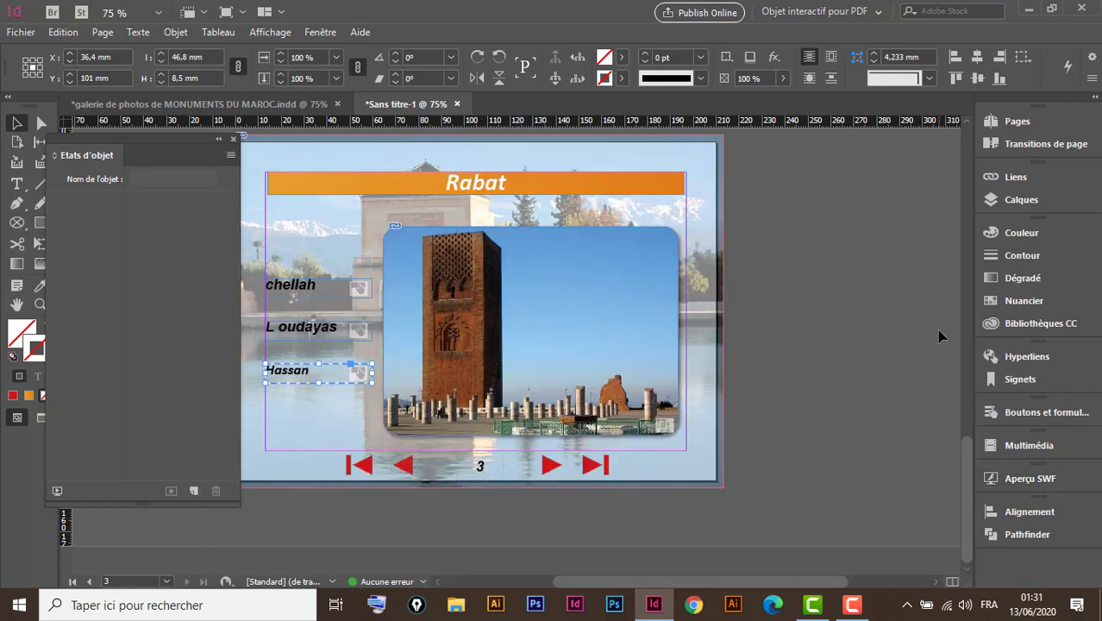